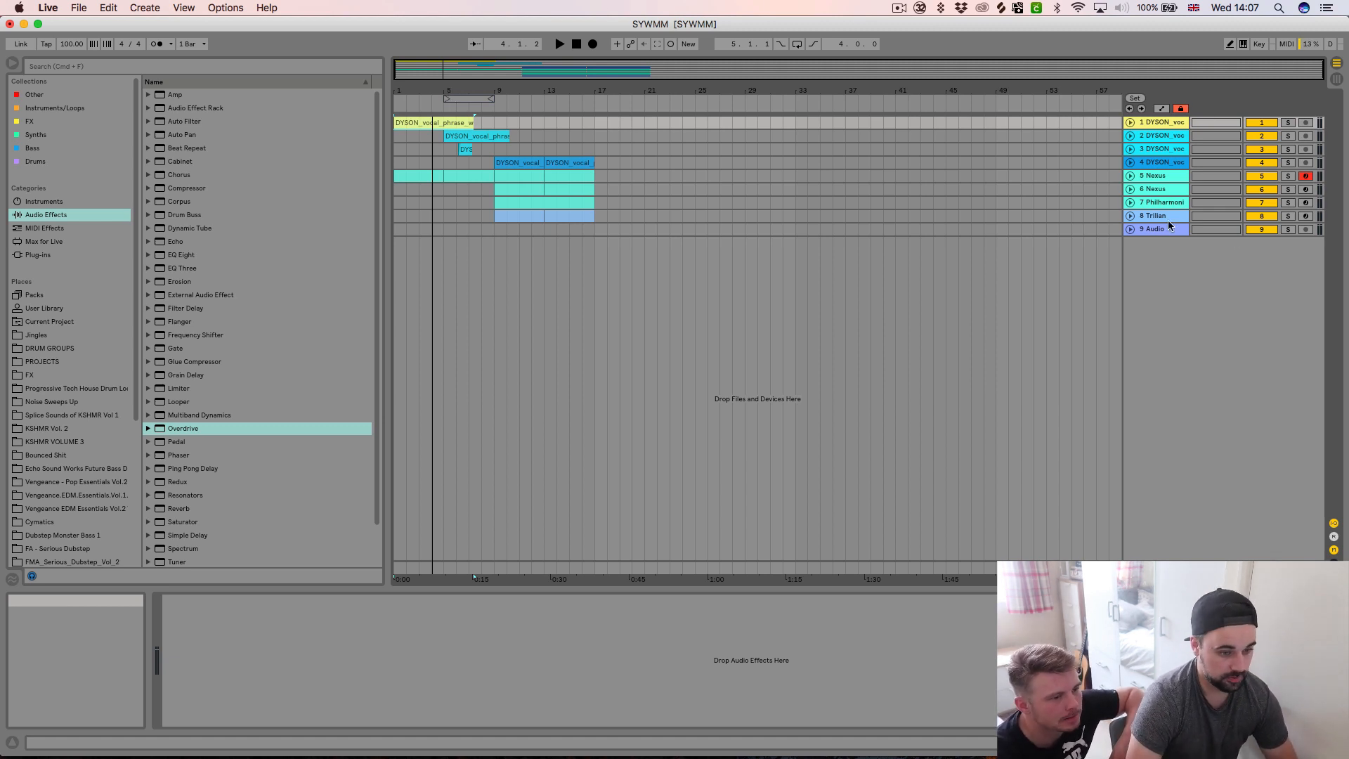
Unfold Nexus track 5 and select its first MIDI clip, spanning bars 1 to 4.
{"action": "left_click", "coordinate": [1130, 176]}
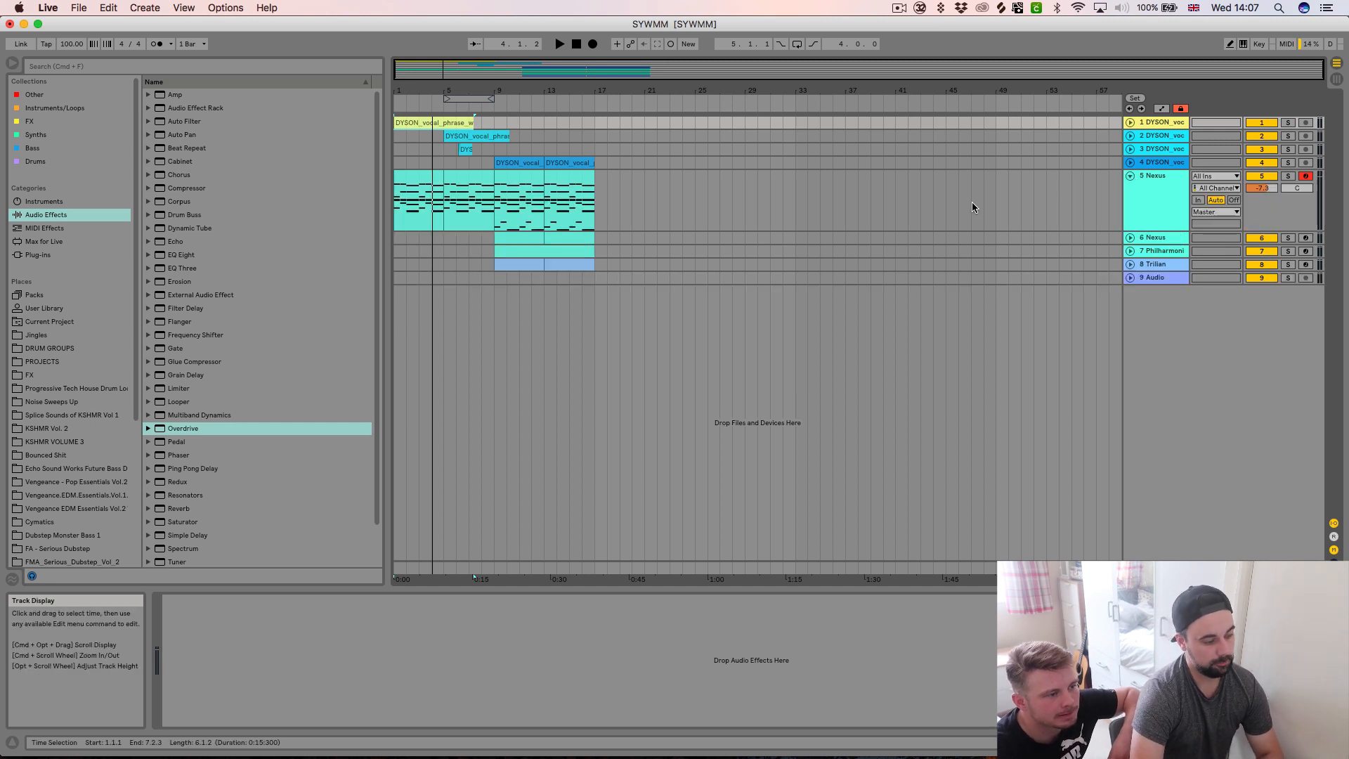
{"action": "left_click", "coordinate": [416, 196]}
{"action": "scroll", "coordinate": [436, 192], "scroll_direction": "up", "scroll_amount": 5}
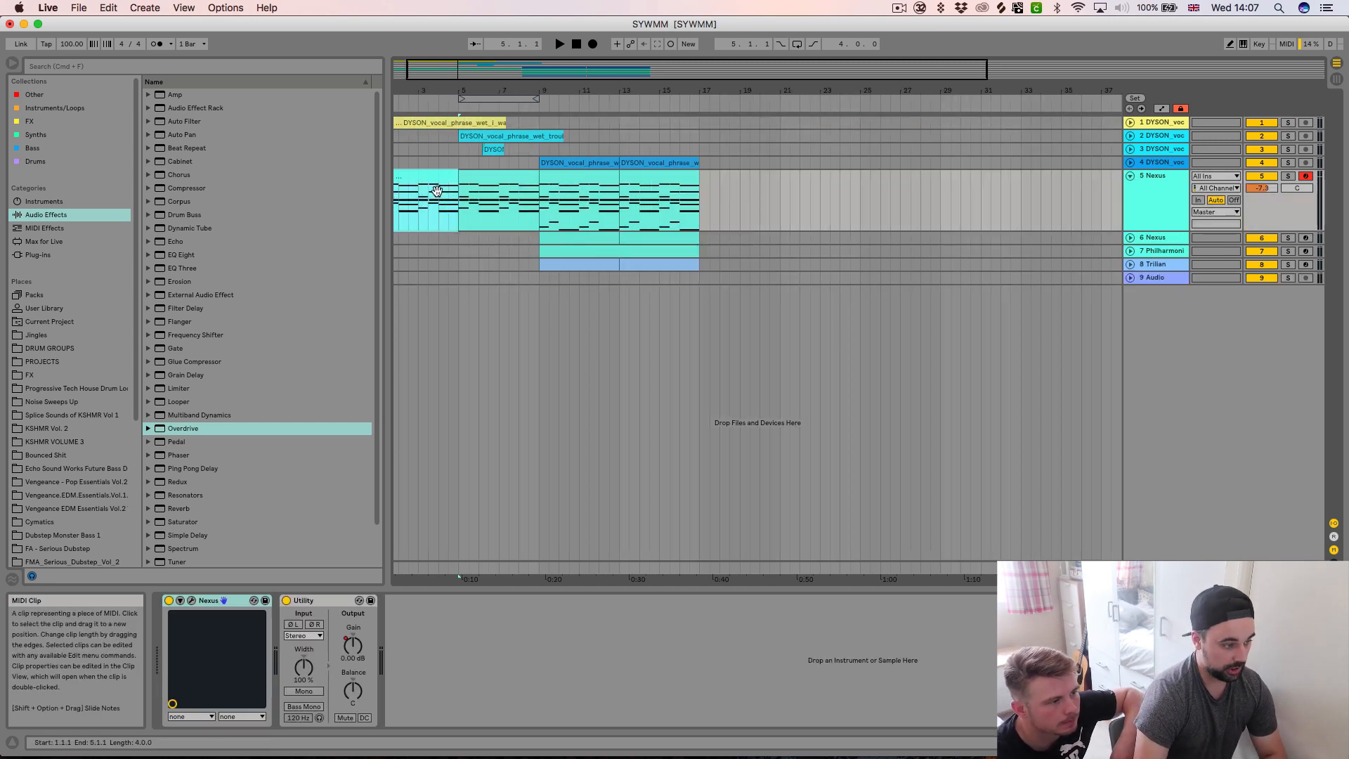
{"action": "scroll", "coordinate": [437, 192], "scroll_direction": "left", "scroll_amount": 3}
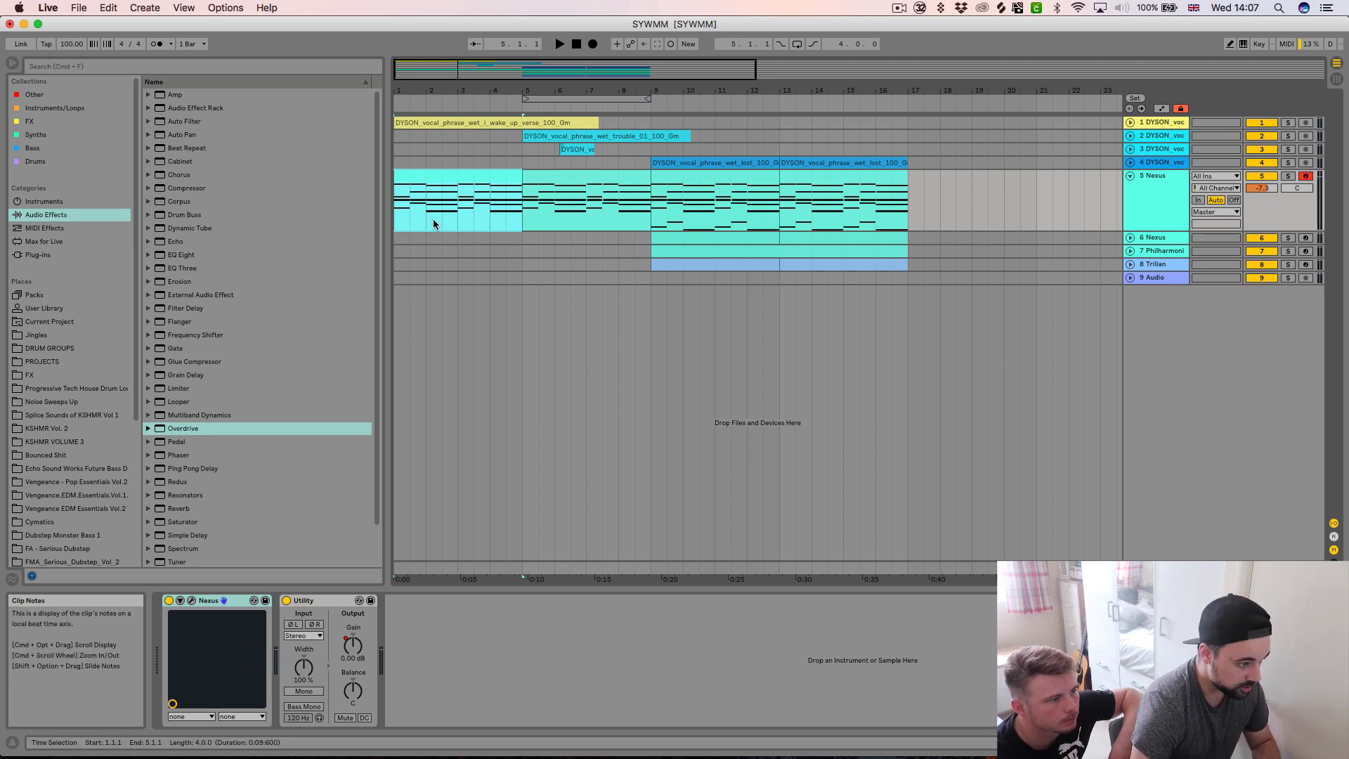
Play the arrangement through to the end of its clips, then stop playback.
{"action": "scroll", "coordinate": [434, 224], "scroll_direction": "down", "scroll_amount": 5}
{"action": "key", "text": "space"}
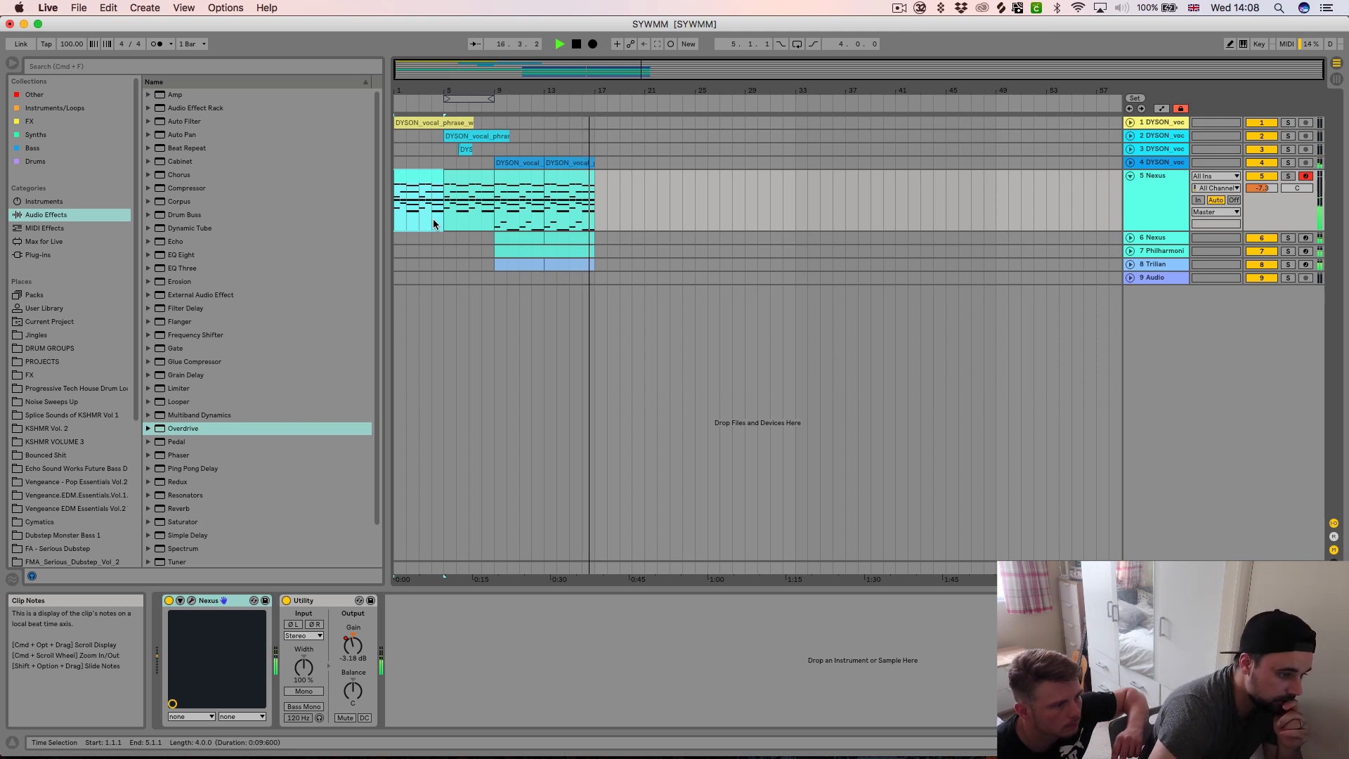
{"action": "key", "text": "space"}
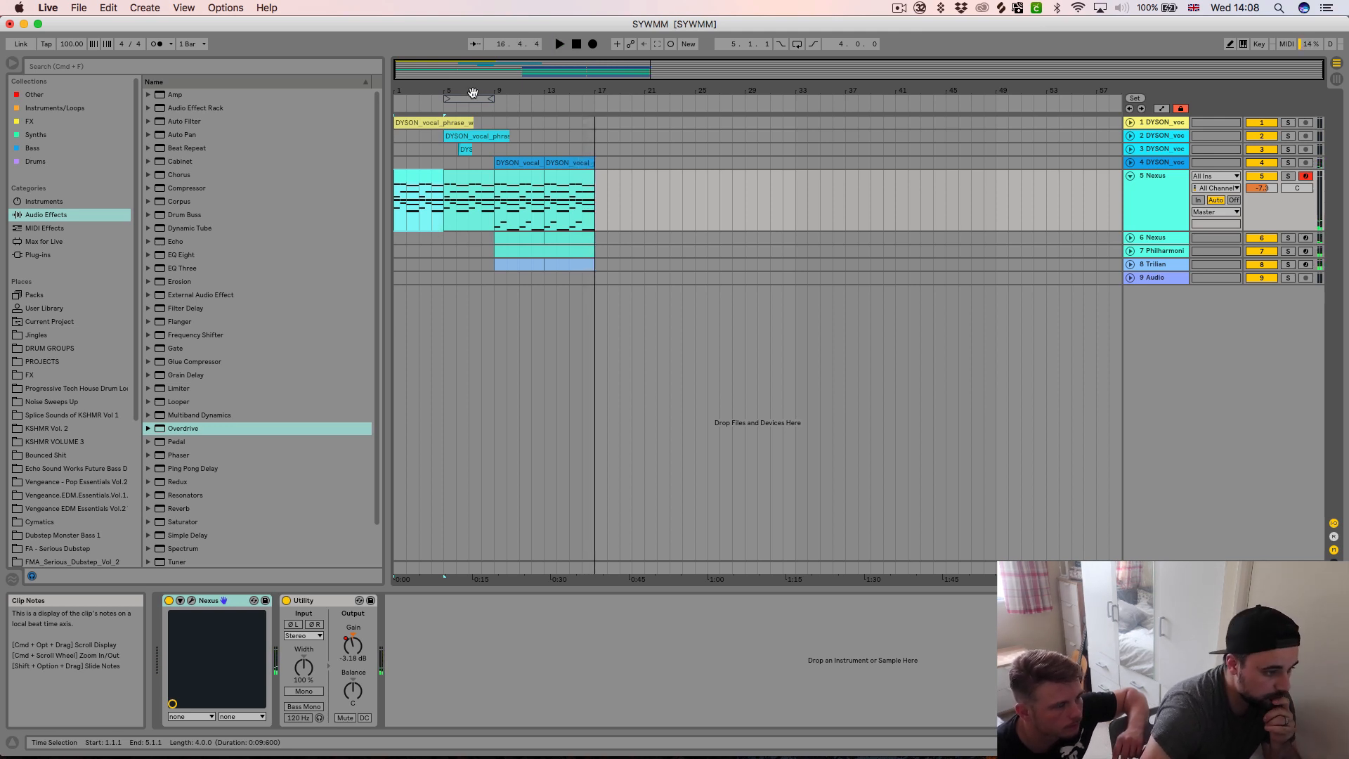
{"action": "left_click_drag", "start_coordinate": [423, 91], "coordinate": [423, 92]}
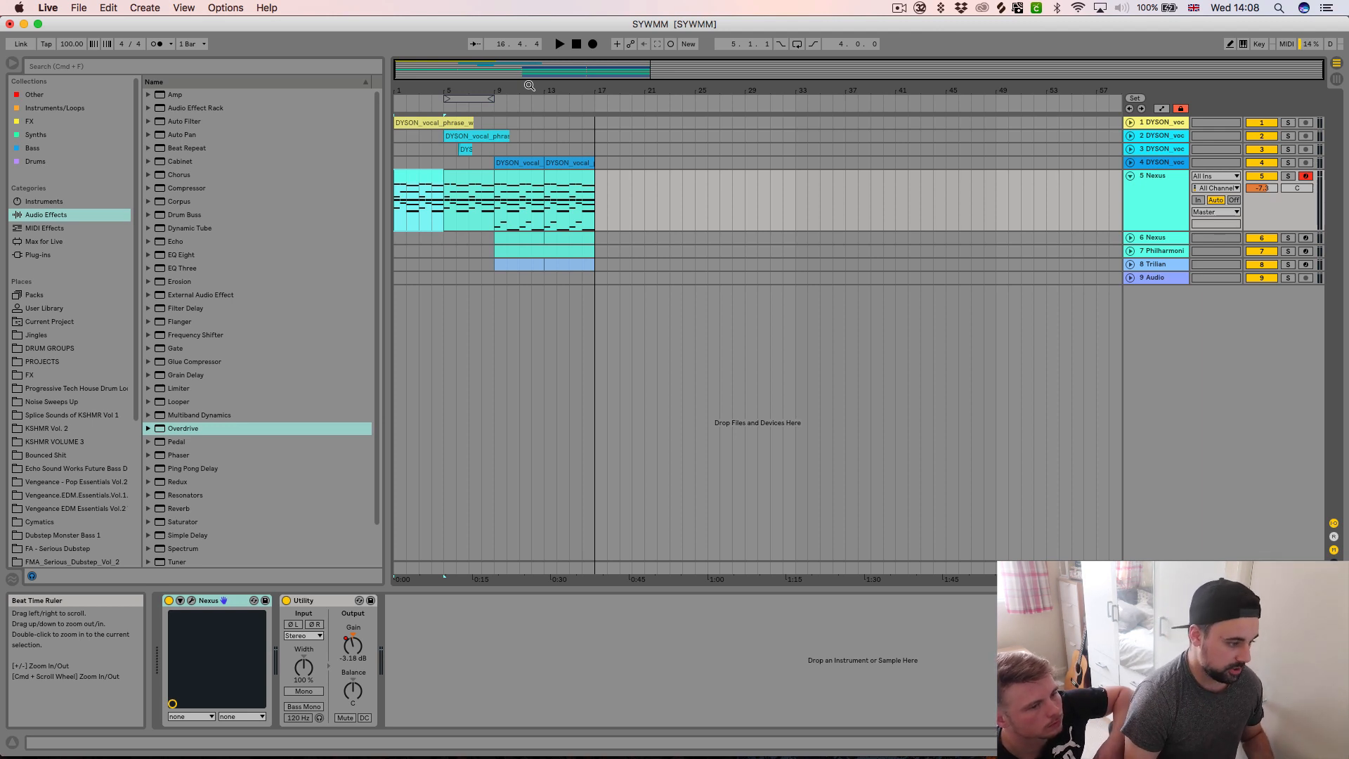
{"action": "left_click_drag", "start_coordinate": [530, 86], "coordinate": [538, 149]}
{"action": "scroll", "coordinate": [571, 160], "scroll_direction": "left", "scroll_amount": 3}
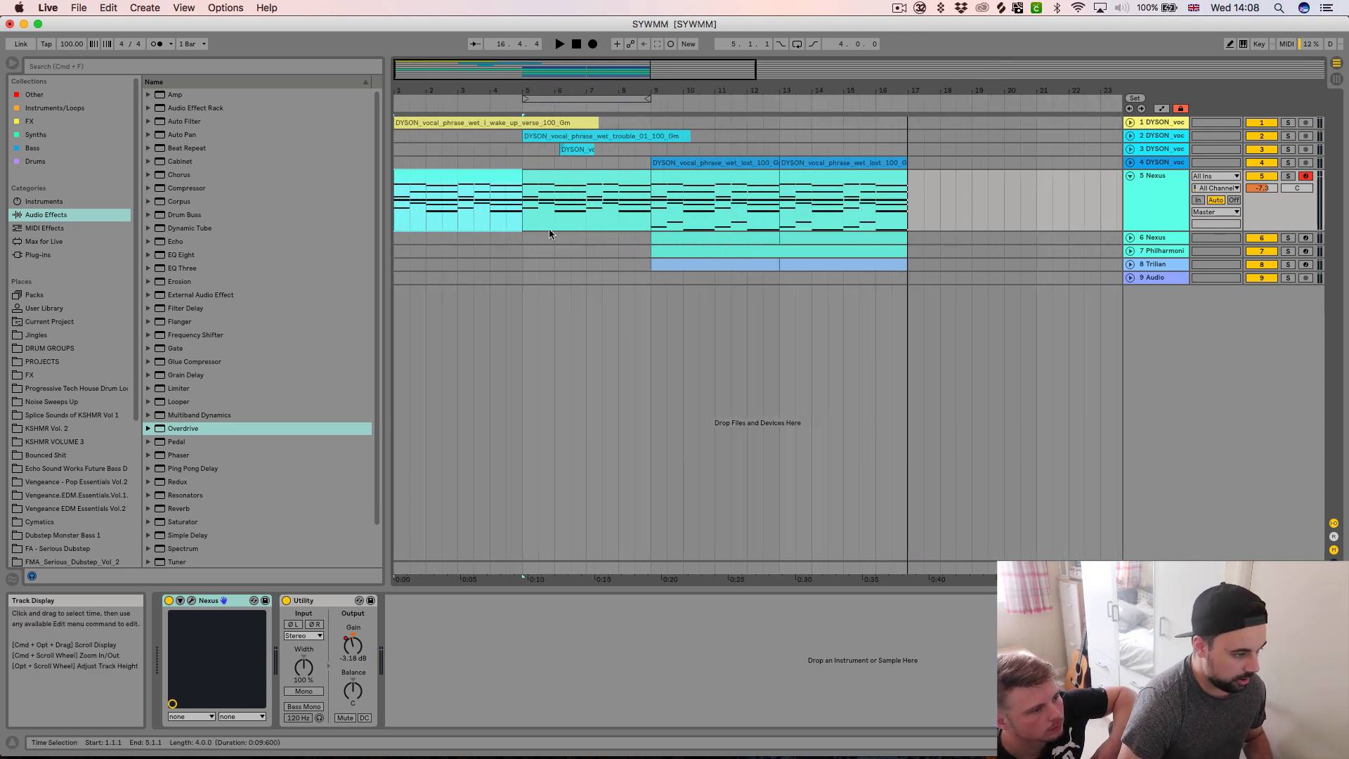
{"action": "scroll", "coordinate": [534, 264], "scroll_direction": "down", "scroll_amount": 4}
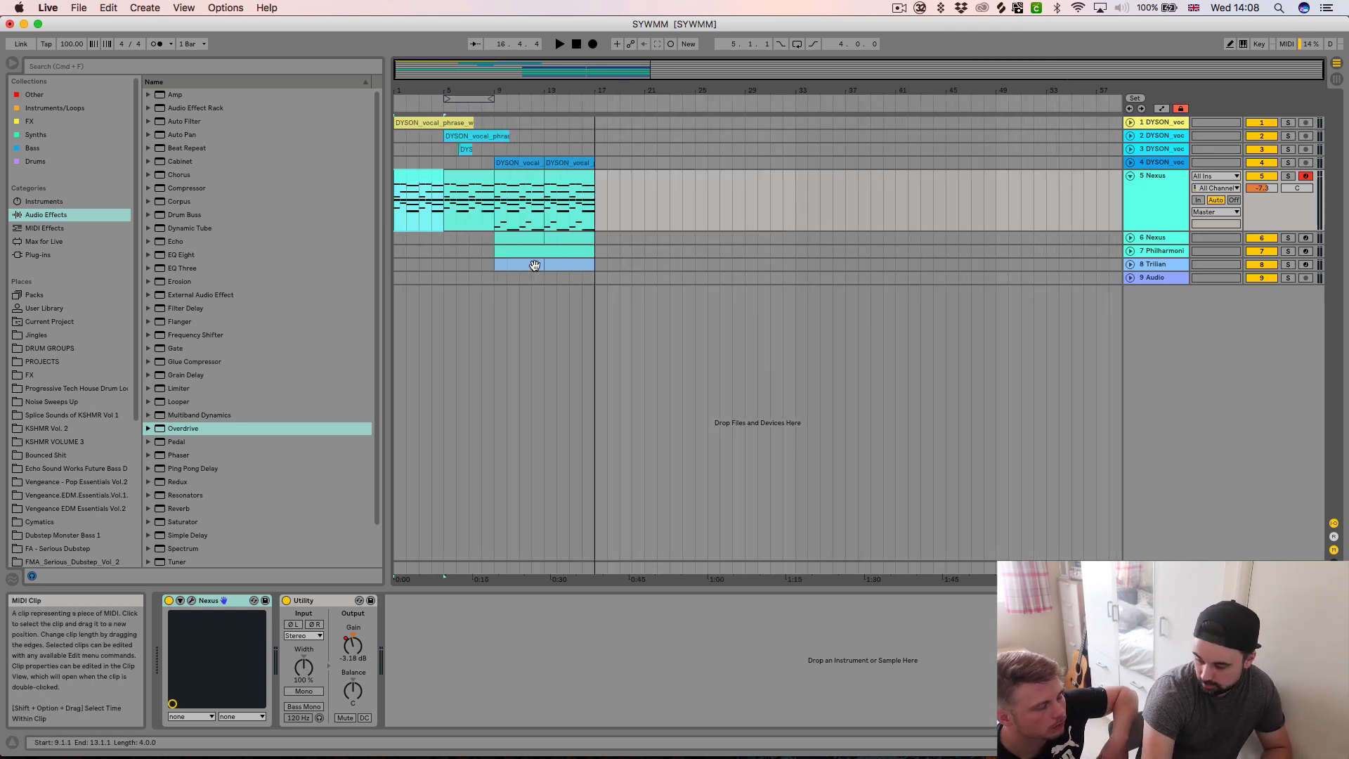
{"action": "left_click_drag", "start_coordinate": [420, 88], "coordinate": [422, 91]}
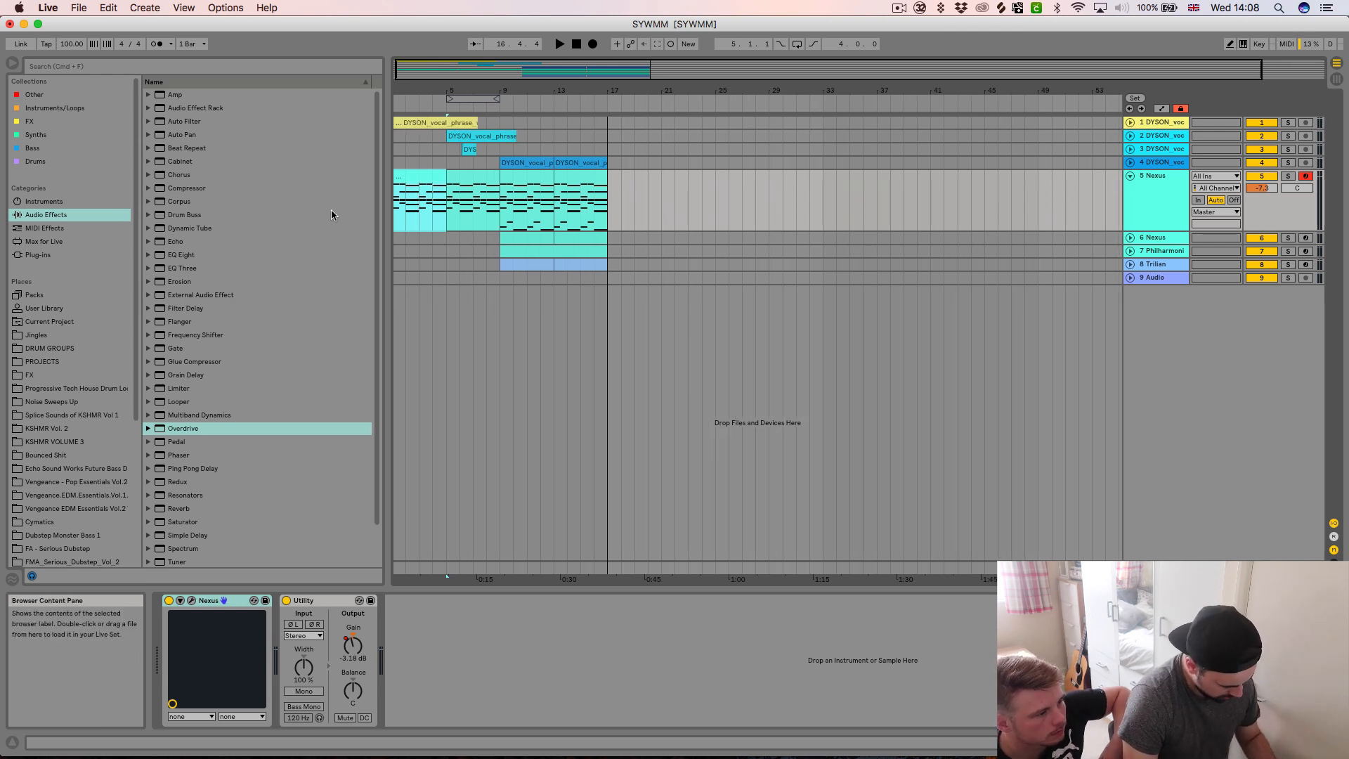
Switch to Chrome and look through the DYSON pack's sample list on Splice.
{"action": "key", "text": "super+Tab"}
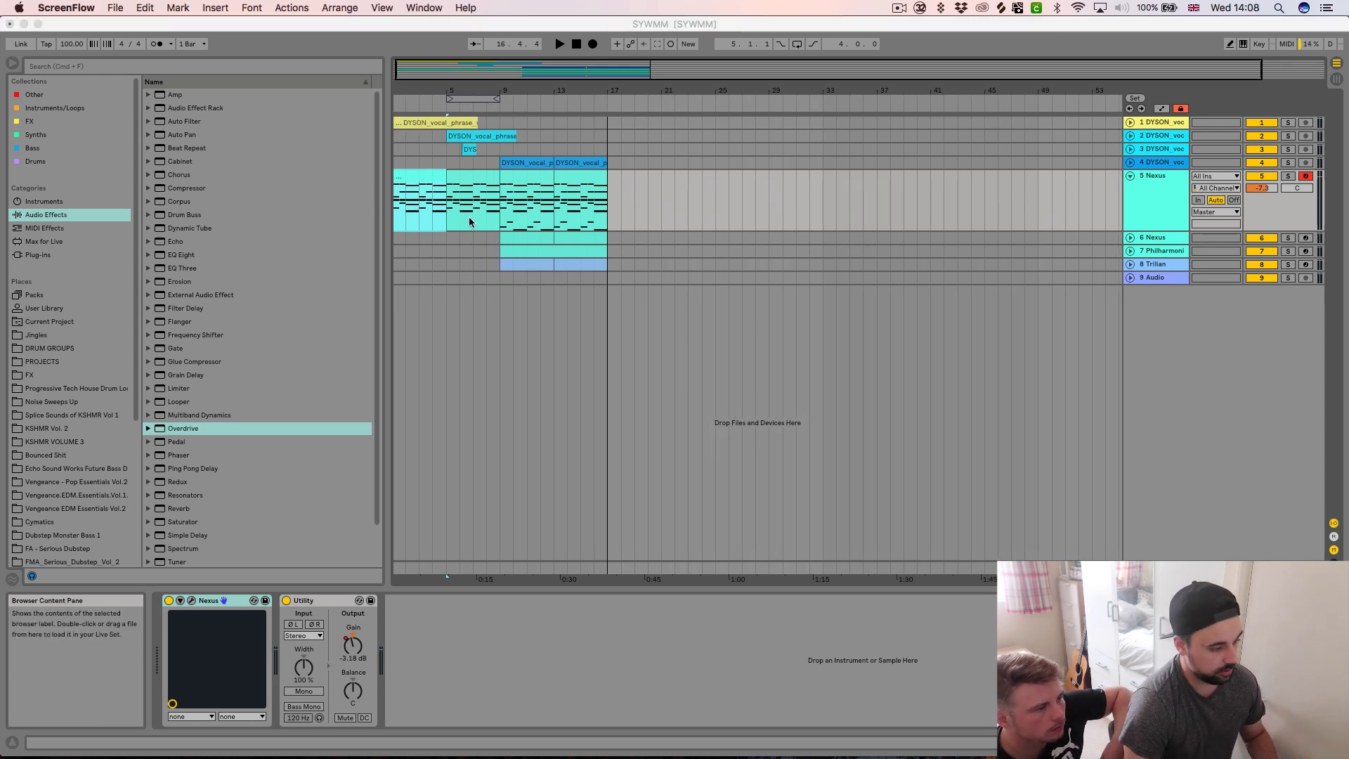
{"action": "key", "text": "super+Tab"}
{"action": "left_click", "coordinate": [661, 358]}
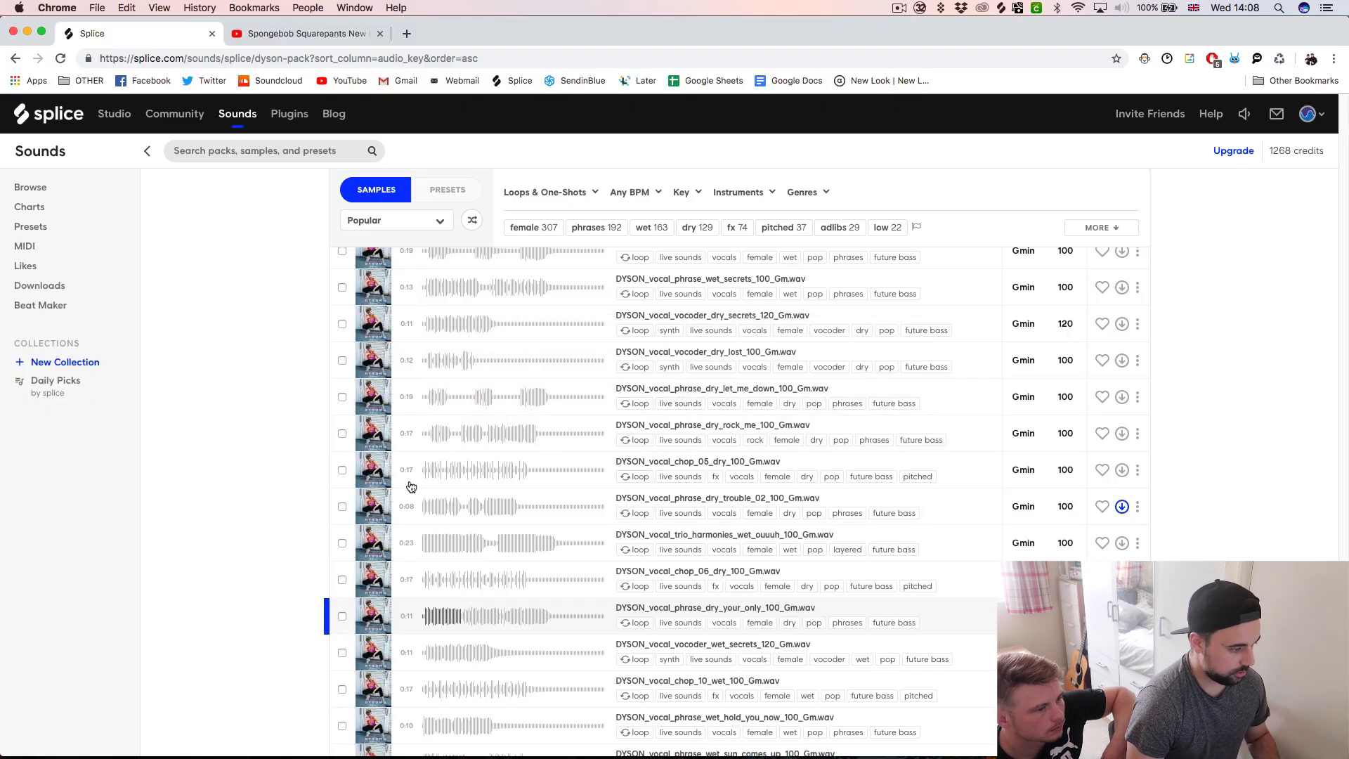
{"action": "scroll", "coordinate": [413, 482], "scroll_direction": "down", "scroll_amount": 10}
{"action": "scroll", "coordinate": [339, 465], "scroll_direction": "up", "scroll_amount": 10}
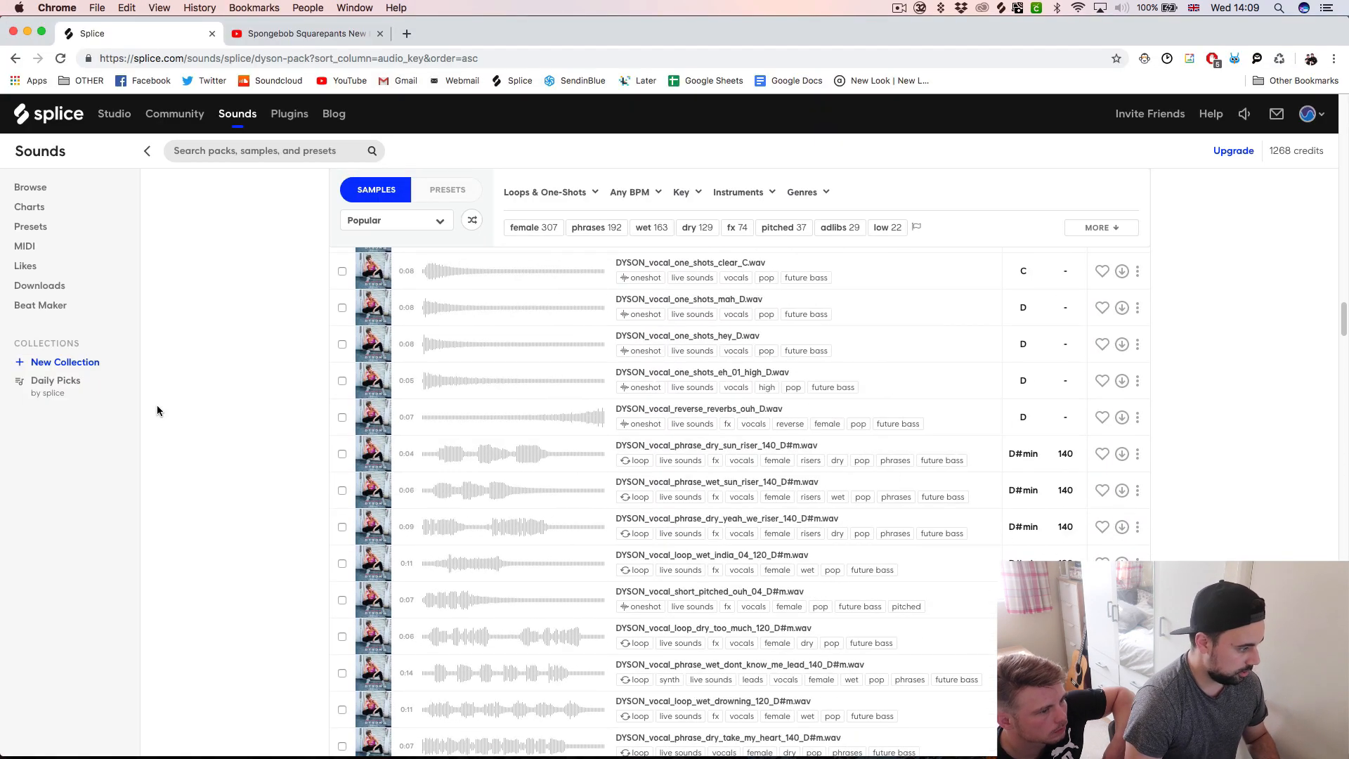
Open the Splice Sounds Browse page and view the suggested search terms, leaving the search empty.
{"action": "left_click", "coordinate": [31, 188]}
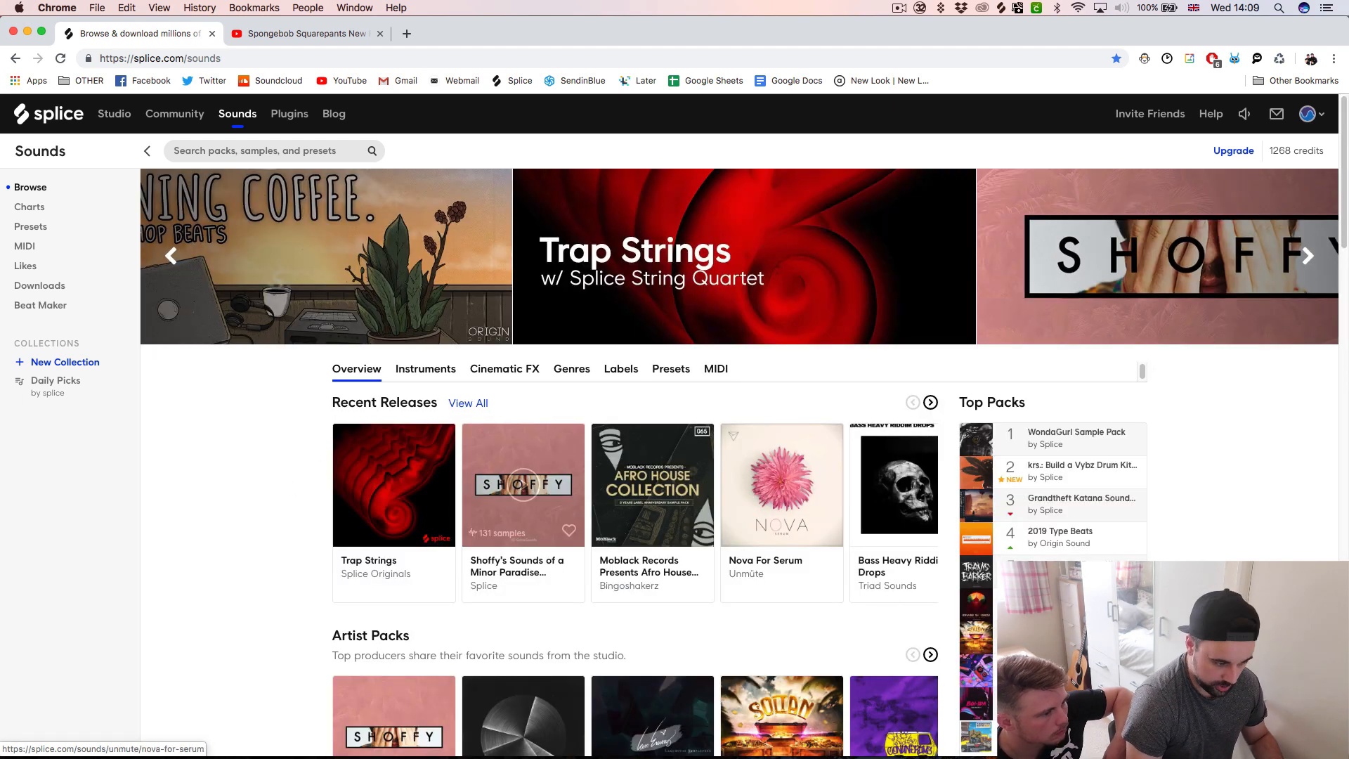
{"action": "left_click", "coordinate": [207, 151]}
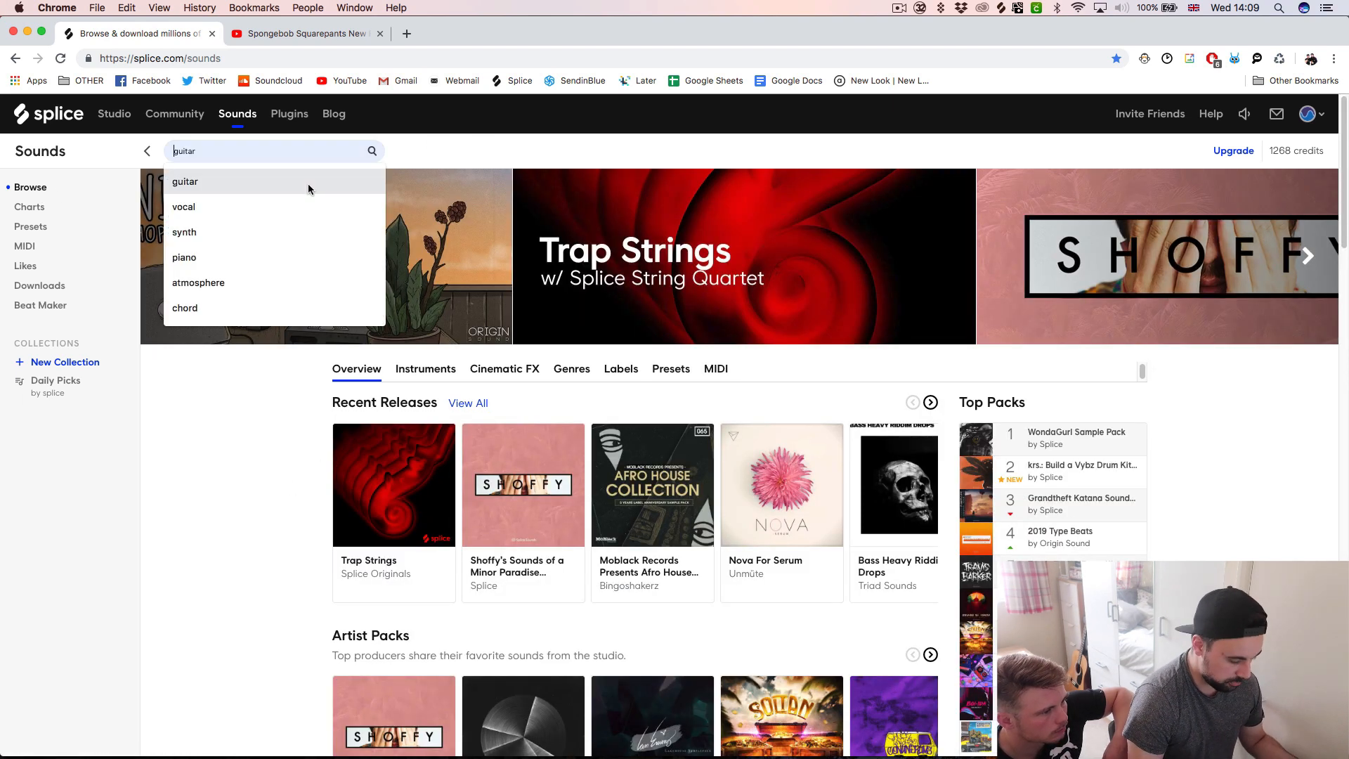
{"action": "left_click", "coordinate": [218, 466]}
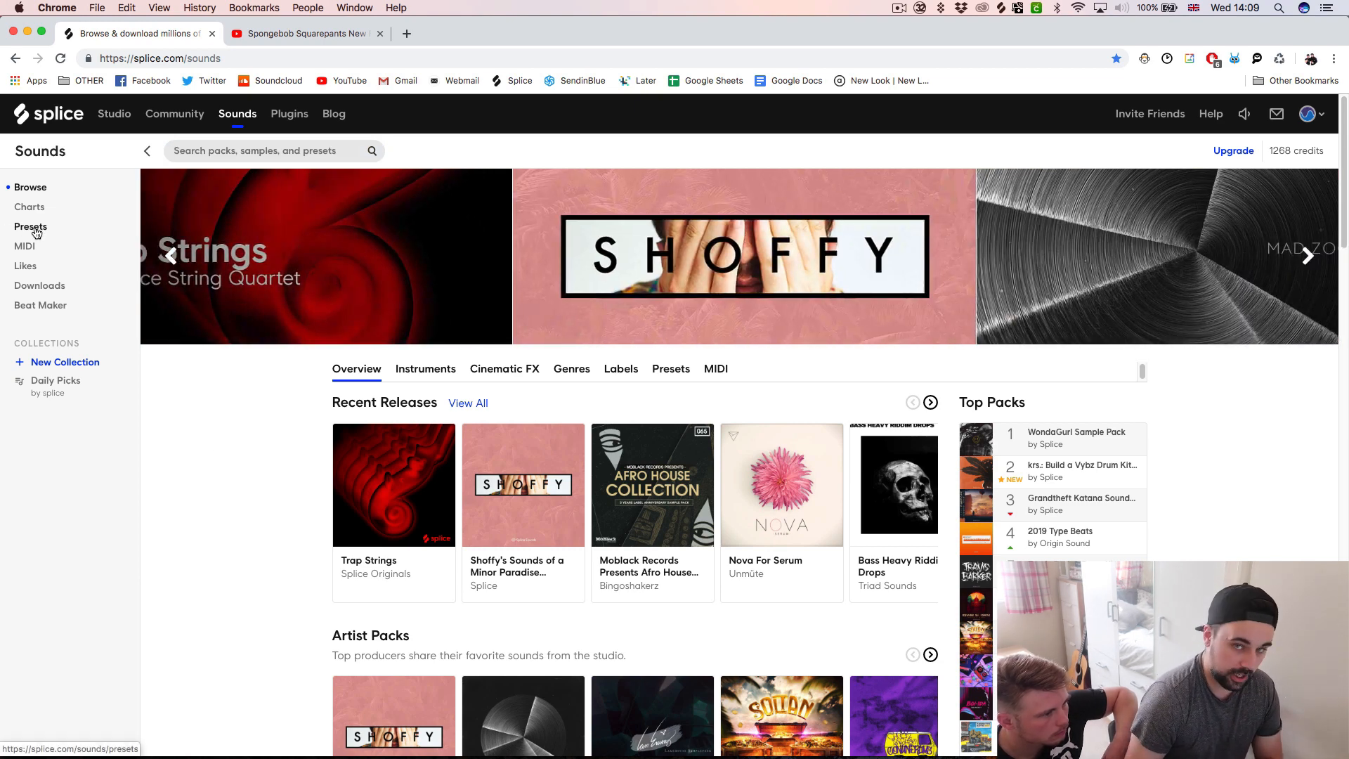
Open the liked sounds on Splice and examine the matching packs, including The Voice of DYSON, and the liked samples.
{"action": "left_click", "coordinate": [49, 272]}
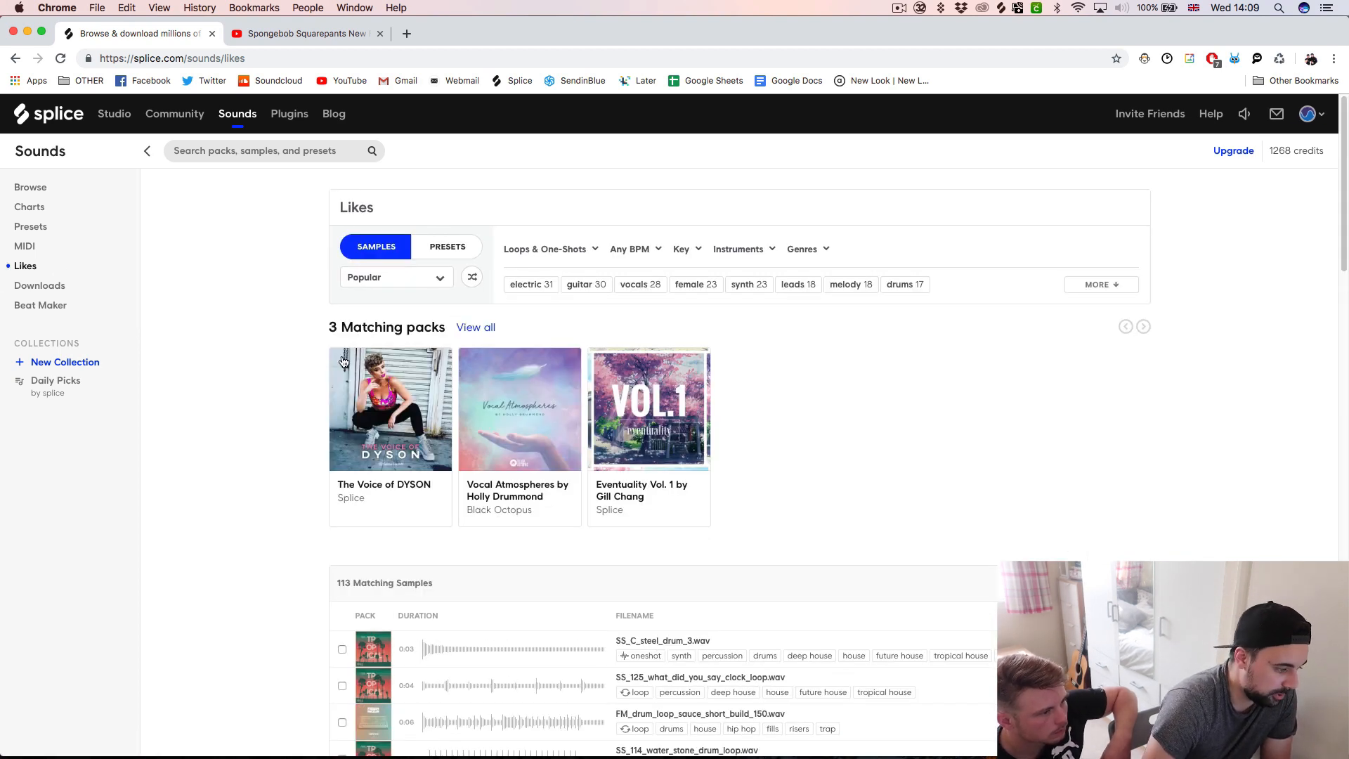
{"action": "mouse_move", "coordinate": [345, 372]}
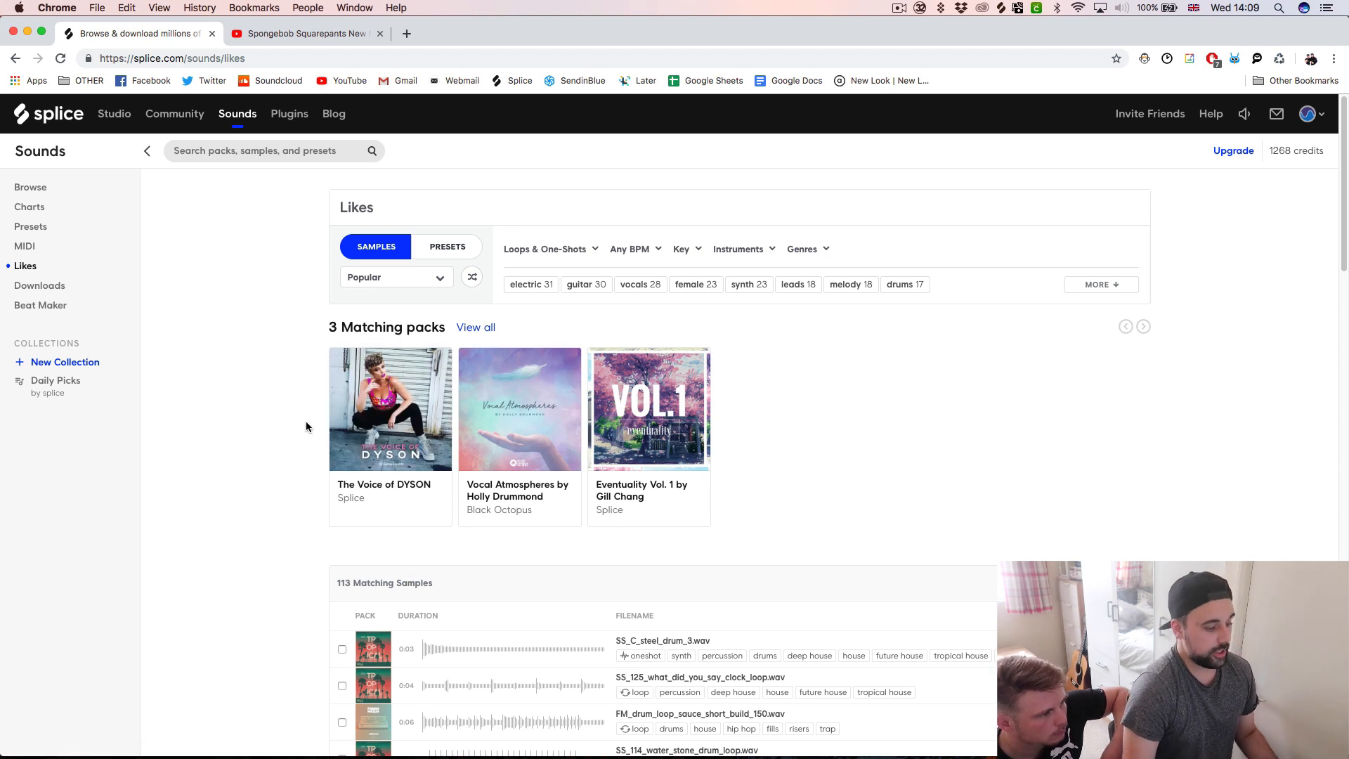
{"action": "mouse_move", "coordinate": [402, 432]}
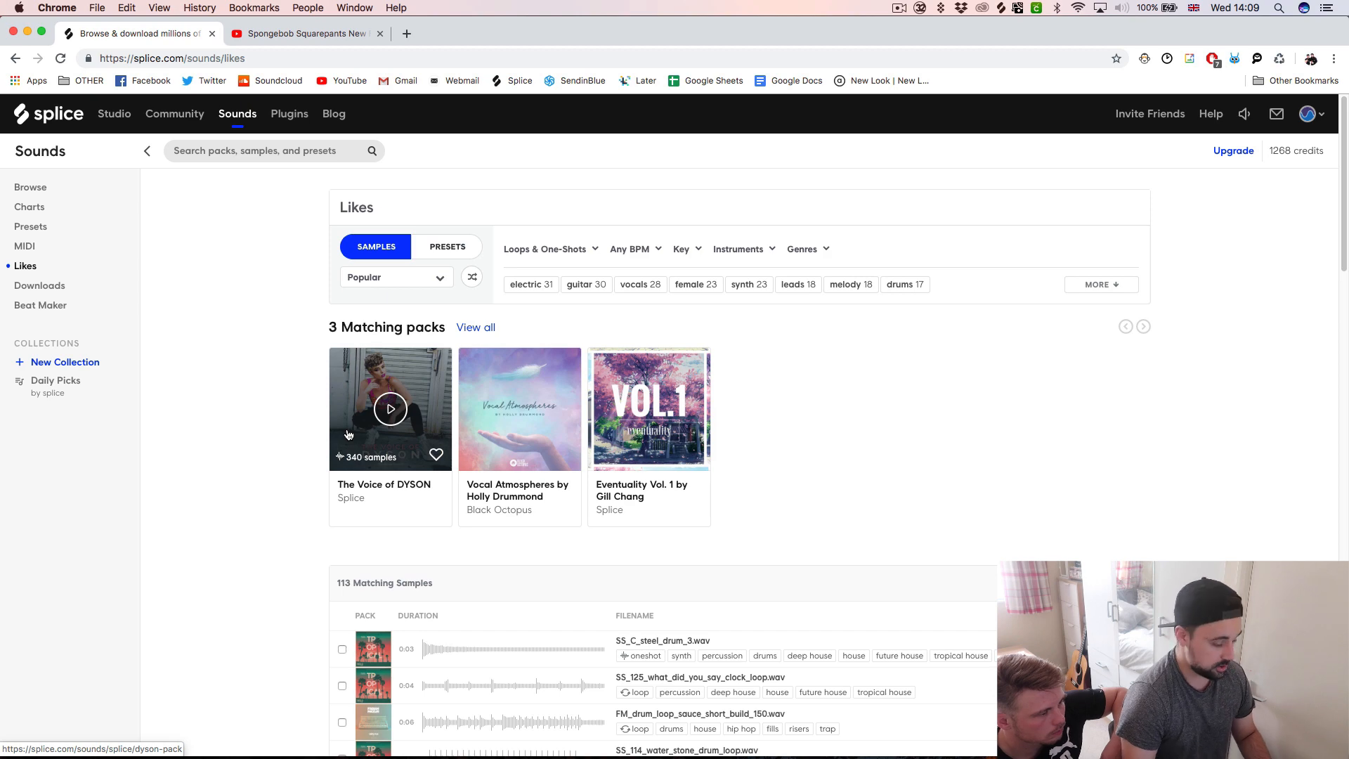
{"action": "scroll", "coordinate": [346, 448], "scroll_direction": "down", "scroll_amount": 4}
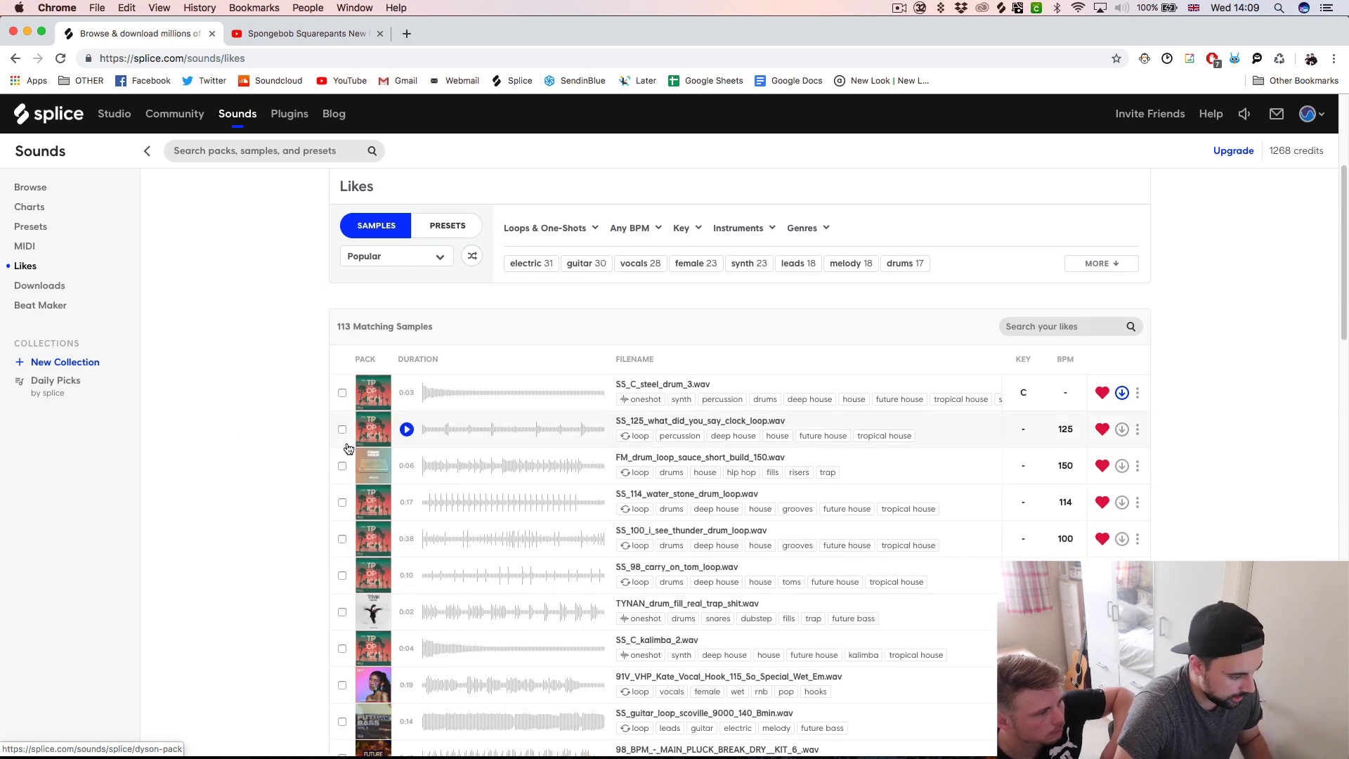
{"action": "scroll", "coordinate": [357, 435], "scroll_direction": "up", "scroll_amount": 4}
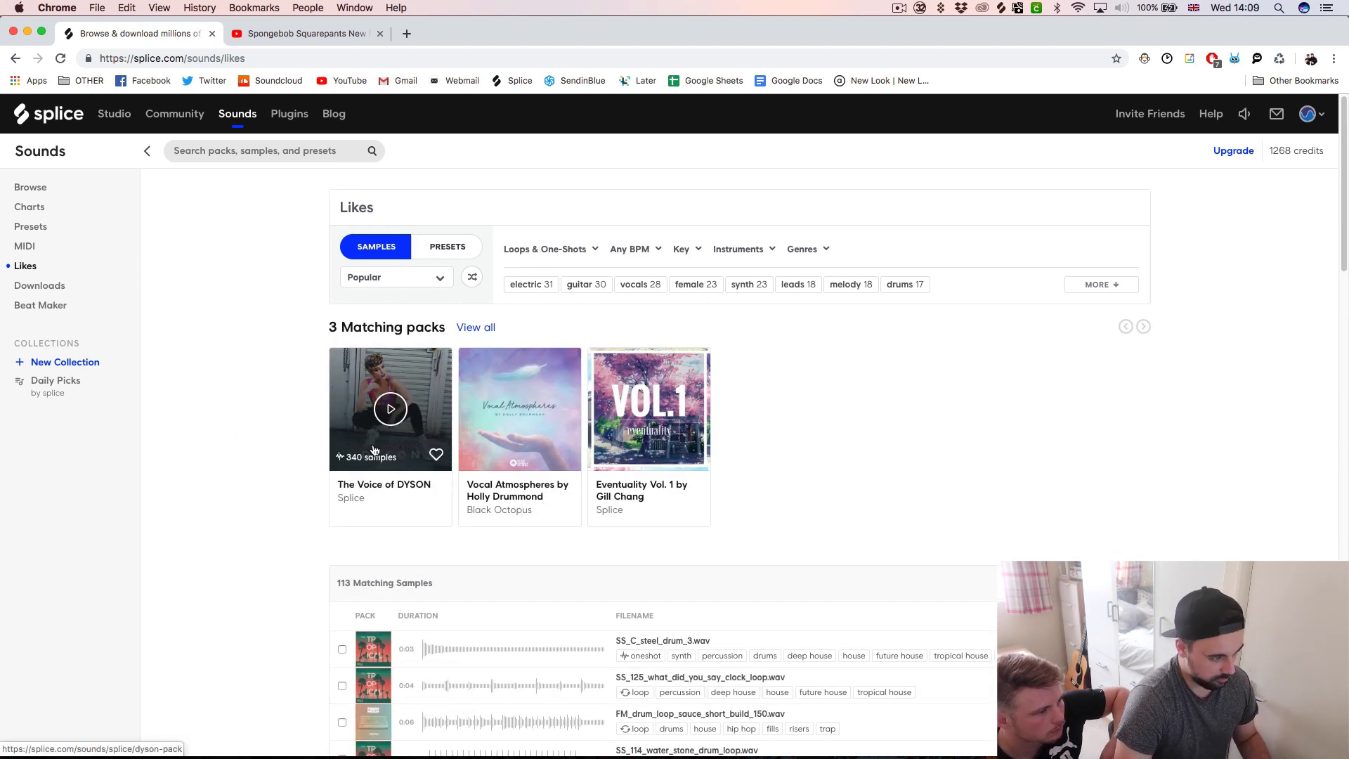
Switch to Ableton Live and add DYSON_vocal_phrase_wet_i_wake_up_verse_100_Gm.wav from the Splice app on a new audio track at bar 8.
{"action": "key", "text": "super+Tab"}
{"action": "key", "text": "super+Tab"}
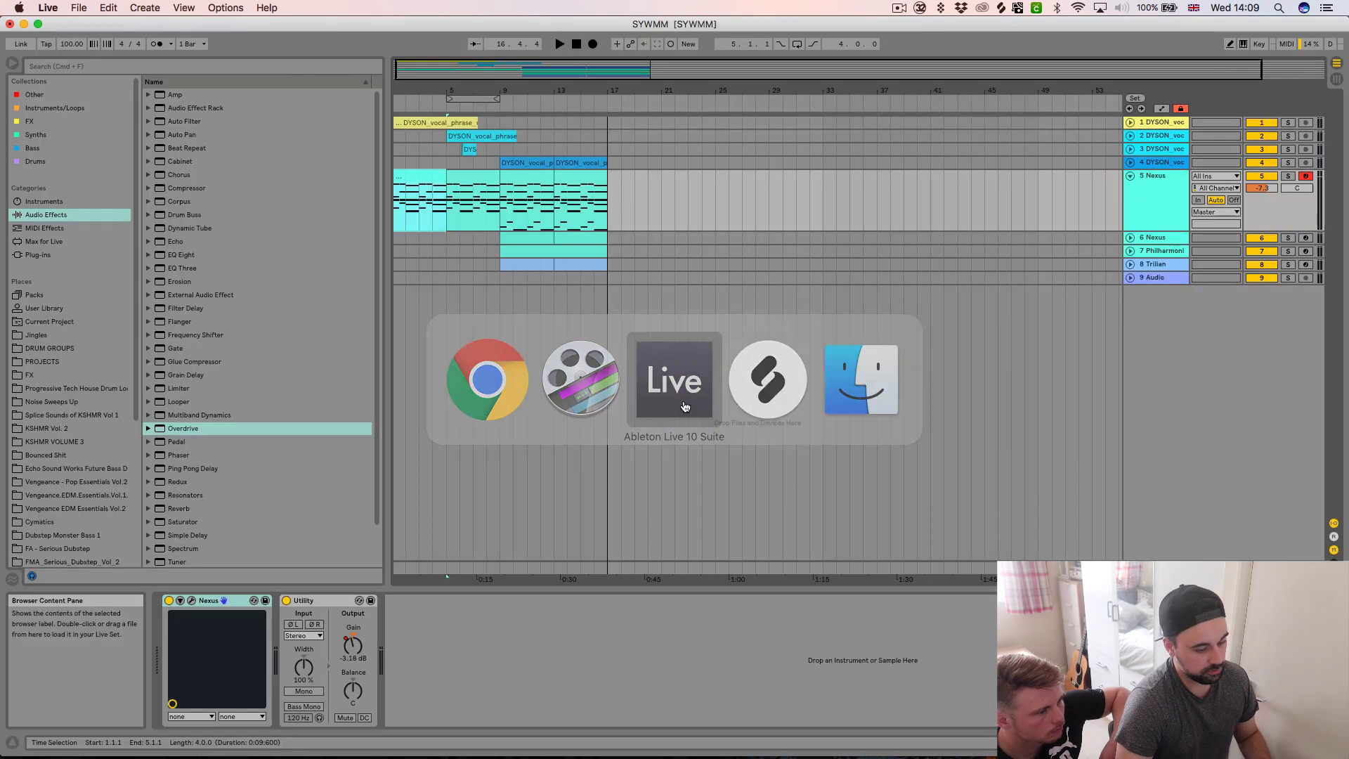
{"action": "left_click", "coordinate": [1002, 9]}
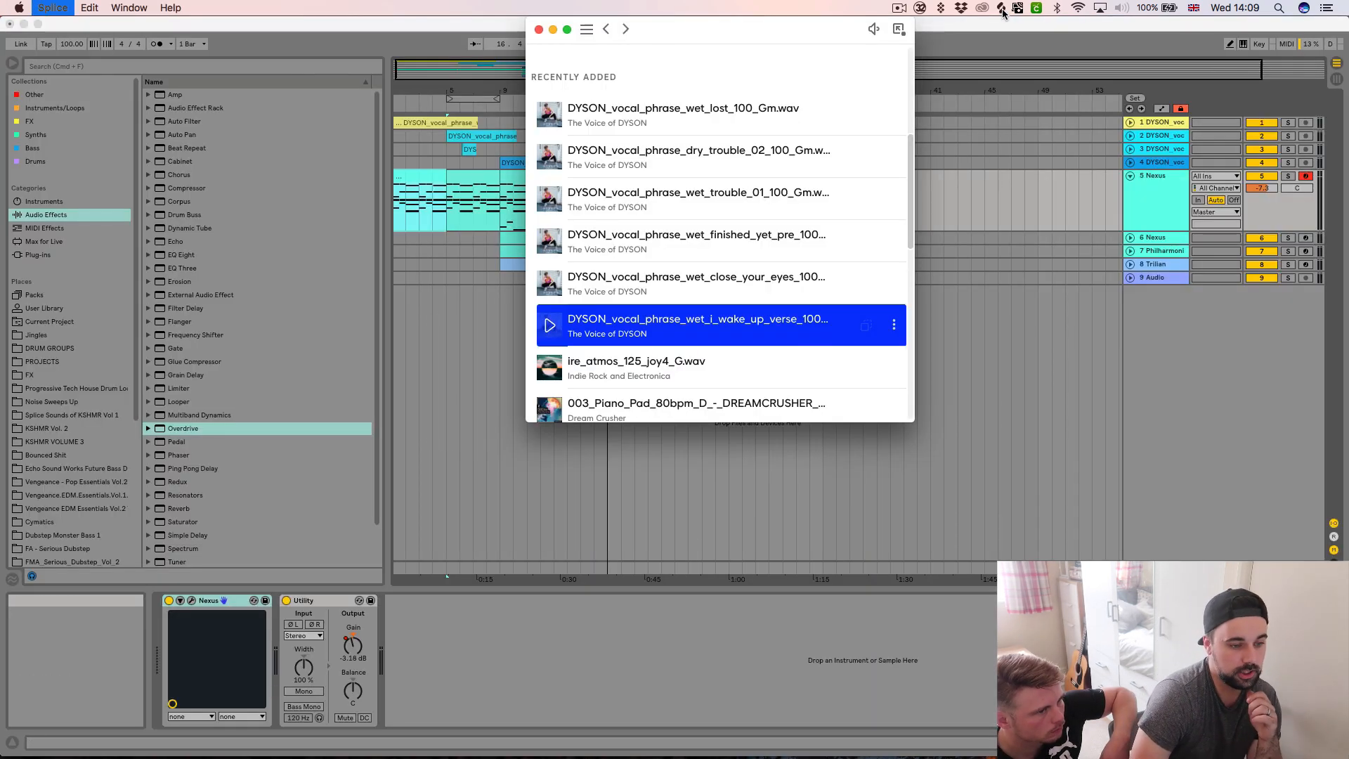
{"action": "scroll", "coordinate": [665, 262], "scroll_direction": "up", "scroll_amount": 4}
{"action": "scroll", "coordinate": [674, 267], "scroll_direction": "down", "scroll_amount": 5}
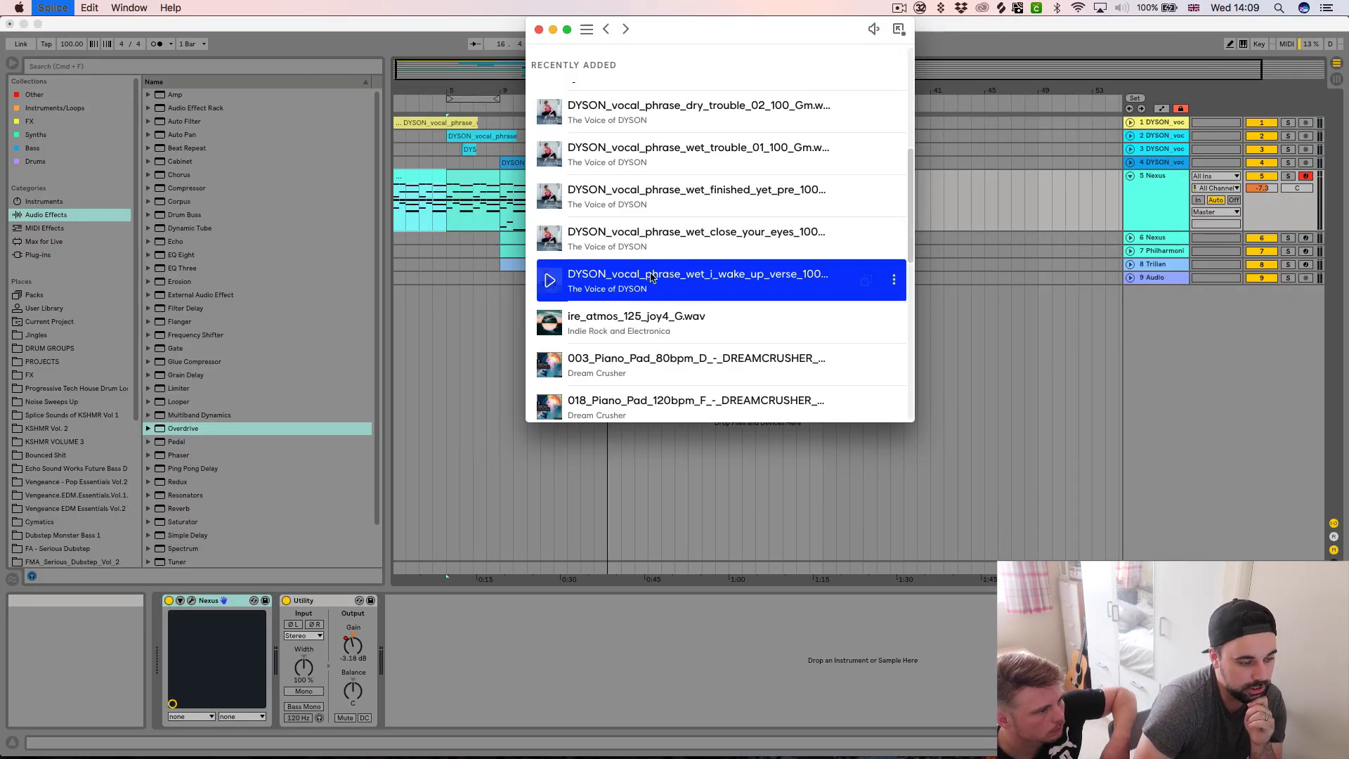
{"action": "left_click_drag", "start_coordinate": [661, 277], "coordinate": [508, 303]}
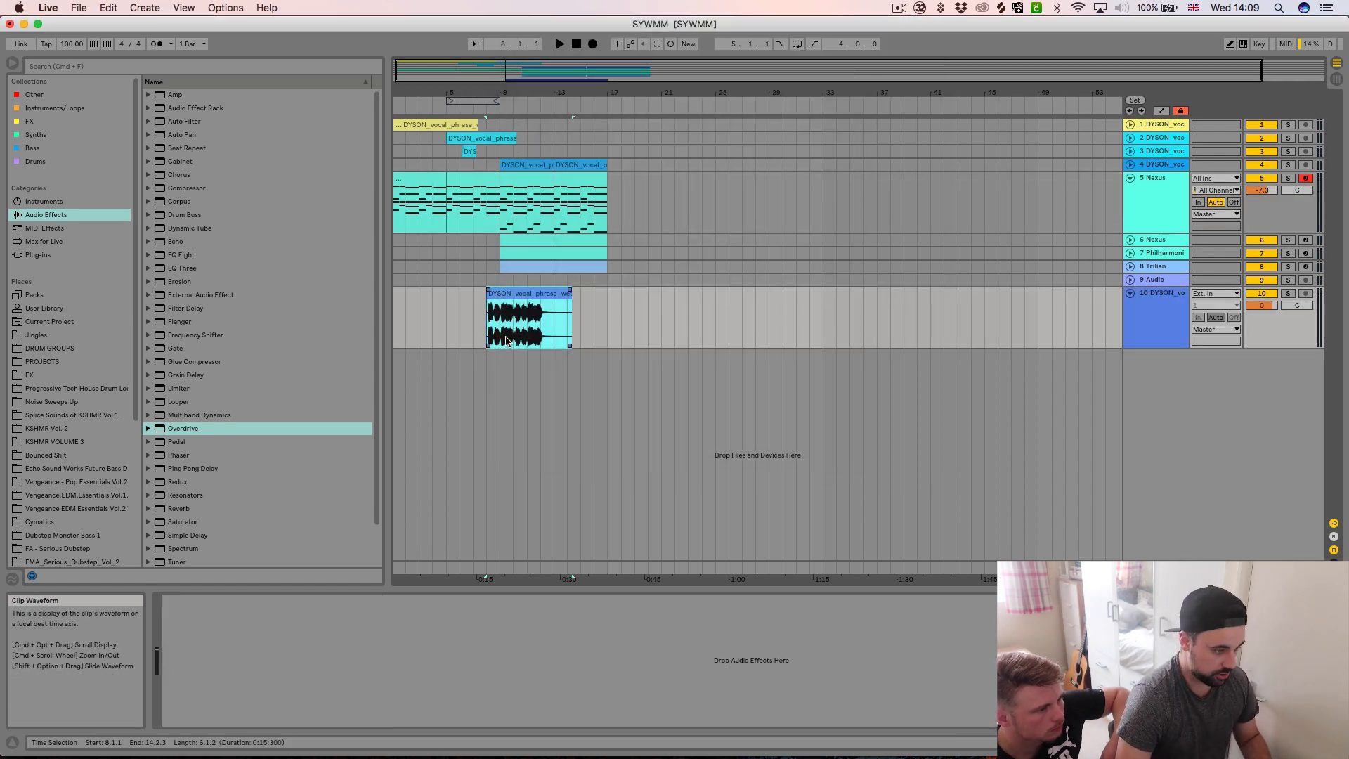
Delete the vocal clip from audio track 10 and place the insert marker at 1.1.1.
{"action": "key", "text": "plus"}
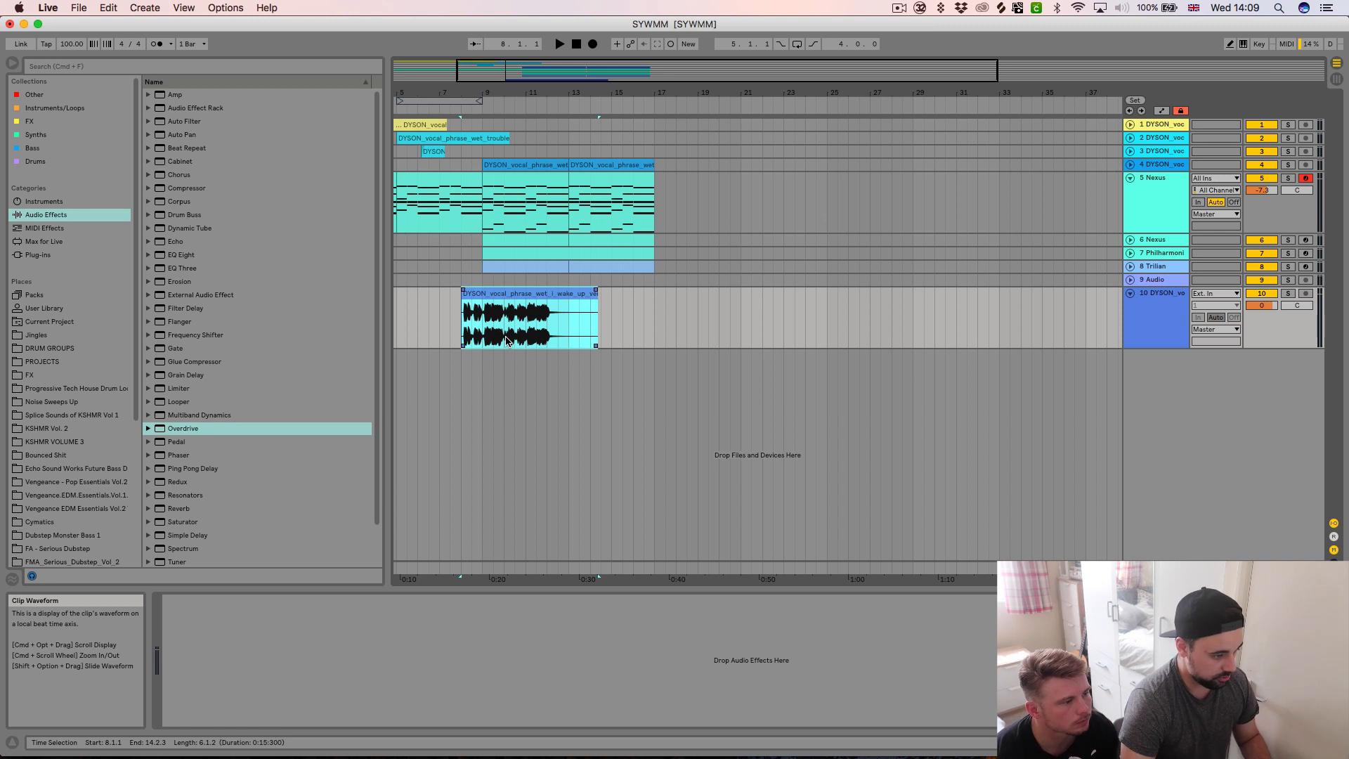
{"action": "key", "text": "minus"}
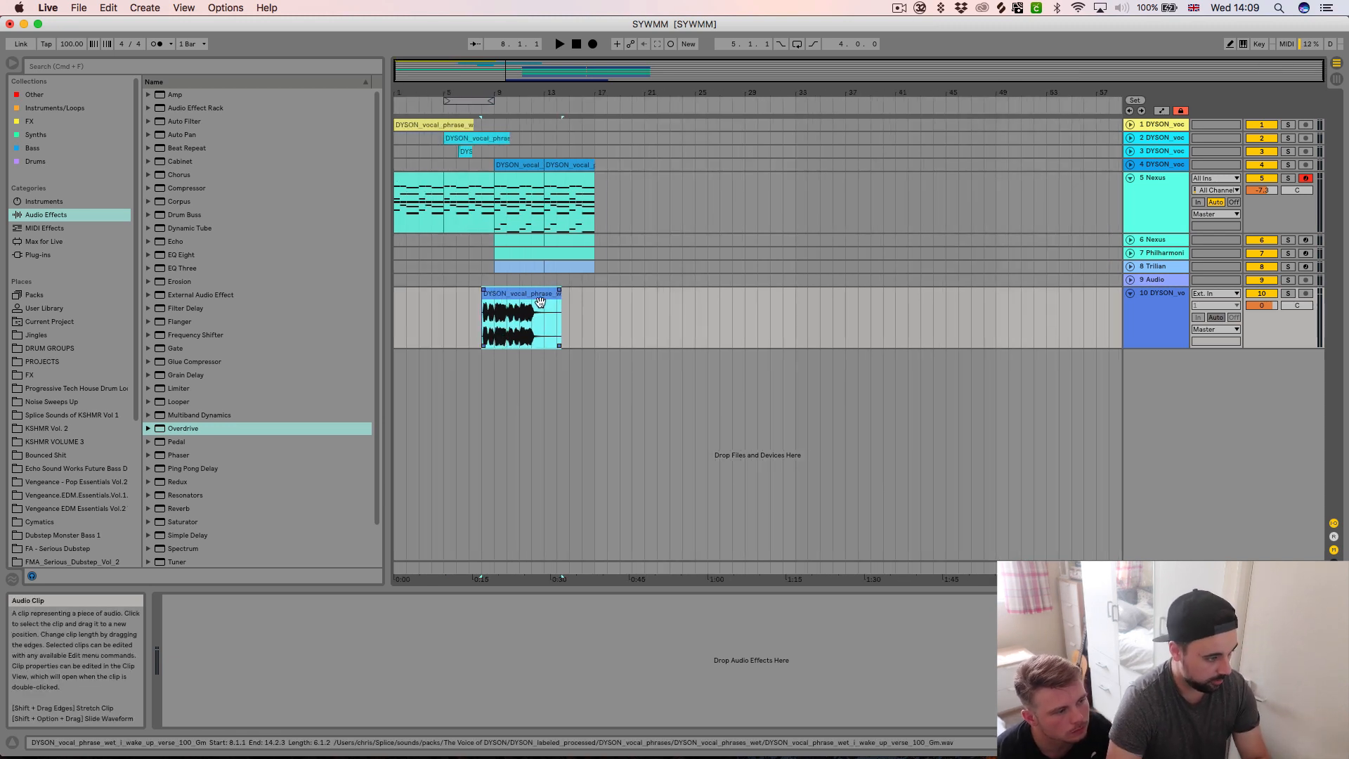
{"action": "key", "text": "Delete"}
{"action": "left_click", "coordinate": [396, 308]}
{"action": "key", "text": "plus"}
{"action": "key", "text": "plus"}
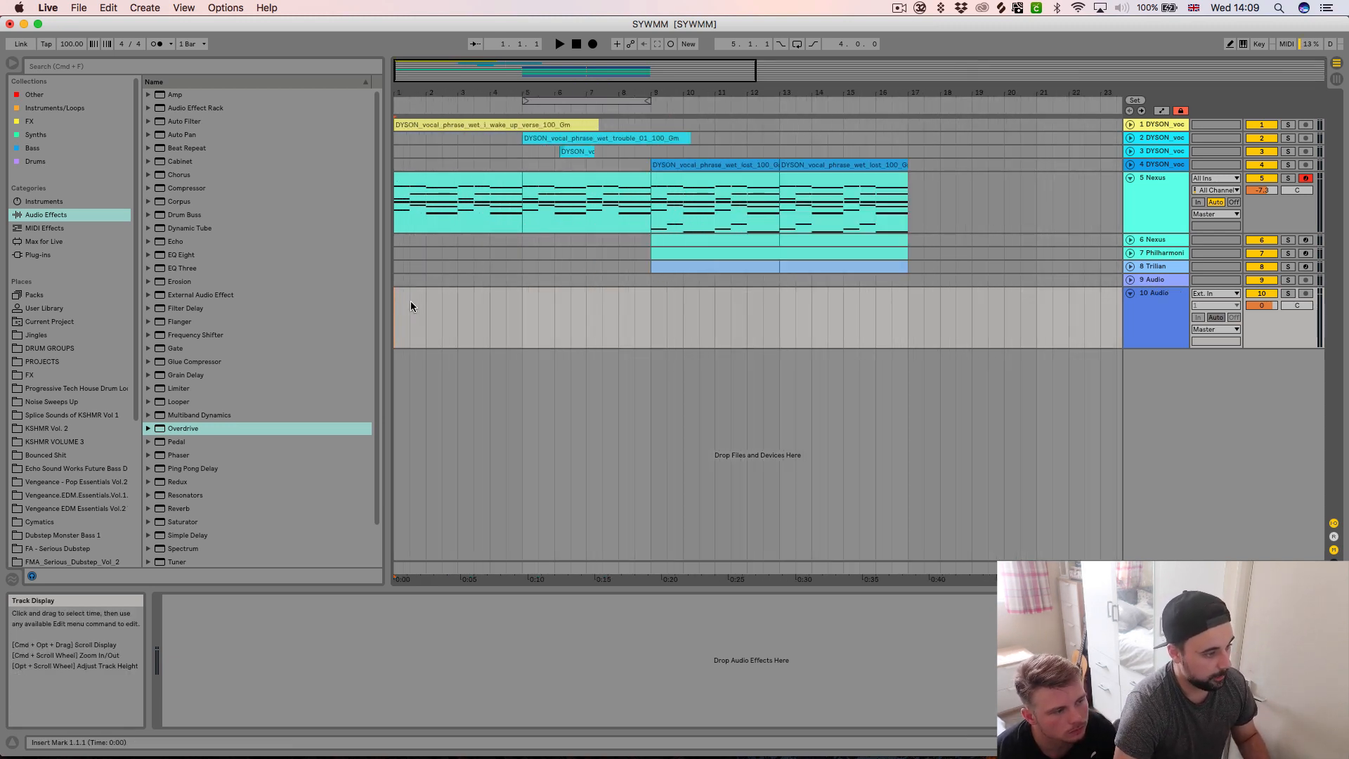
{"action": "key", "text": "plus"}
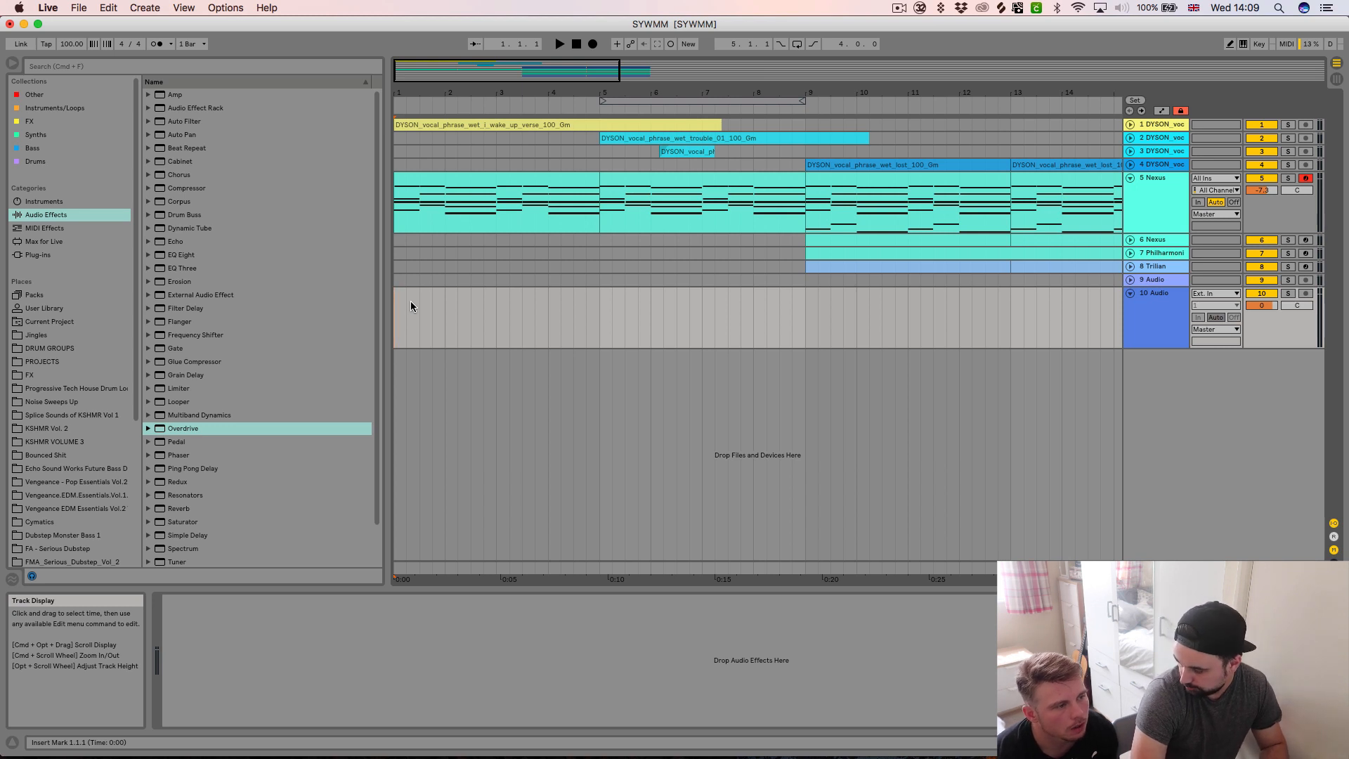
{"action": "key", "text": "minus"}
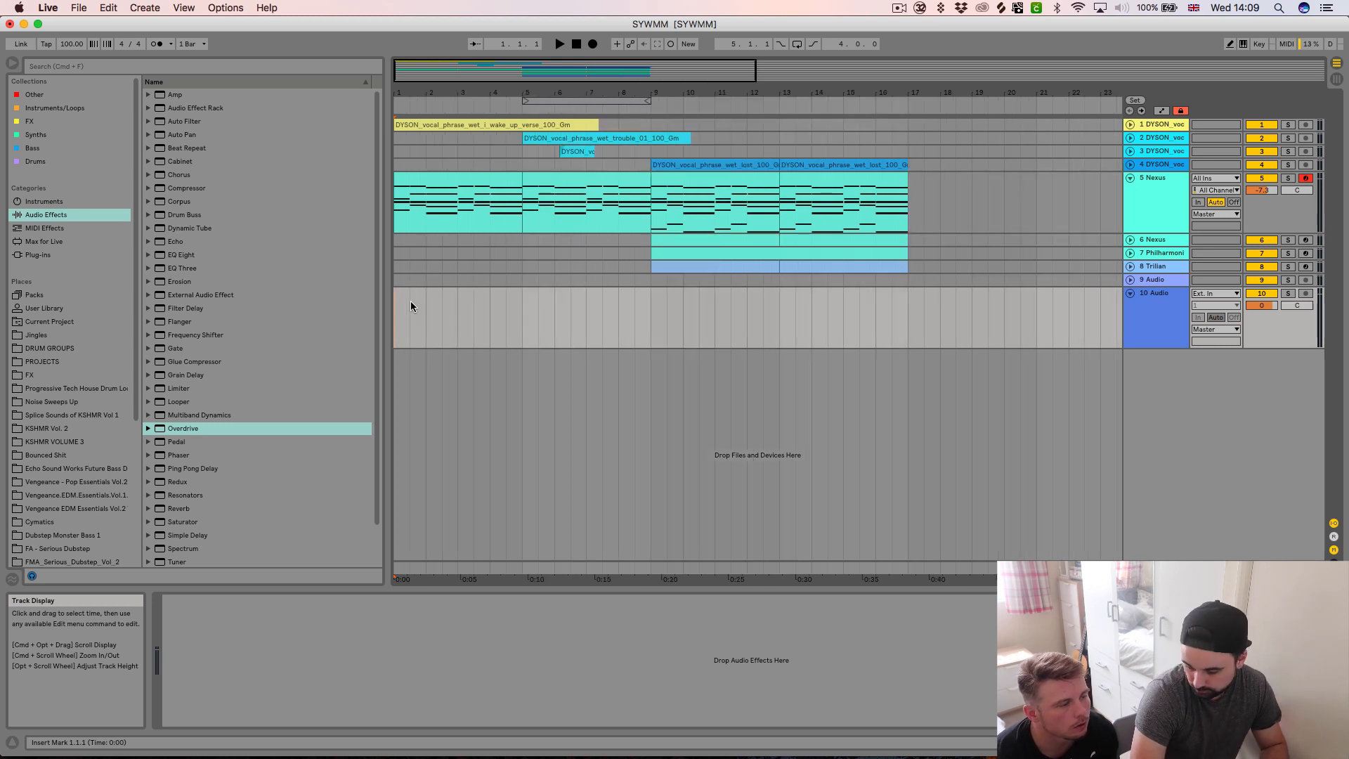
Solo Nexus track 5 and open its first MIDI clip in the note editor.
{"action": "left_click", "coordinate": [426, 196]}
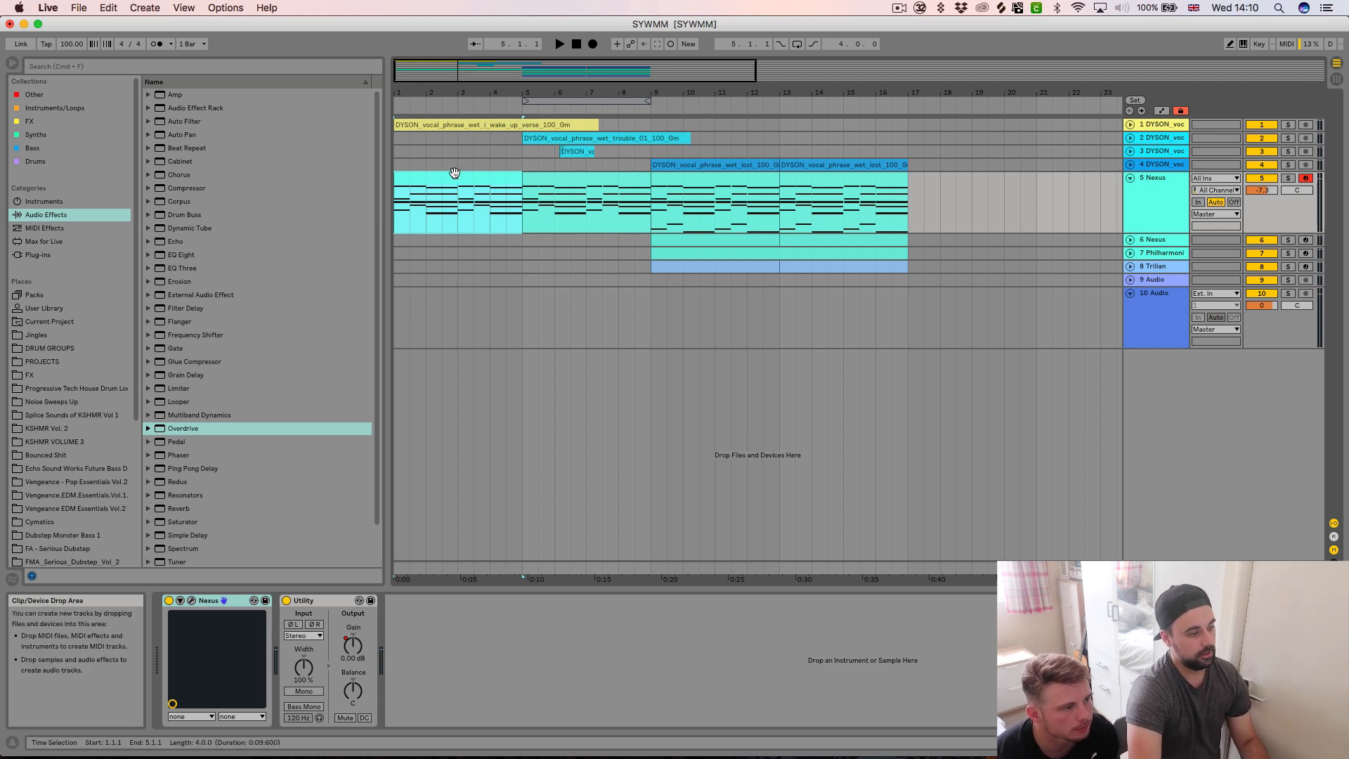
{"action": "left_click", "coordinate": [1287, 180]}
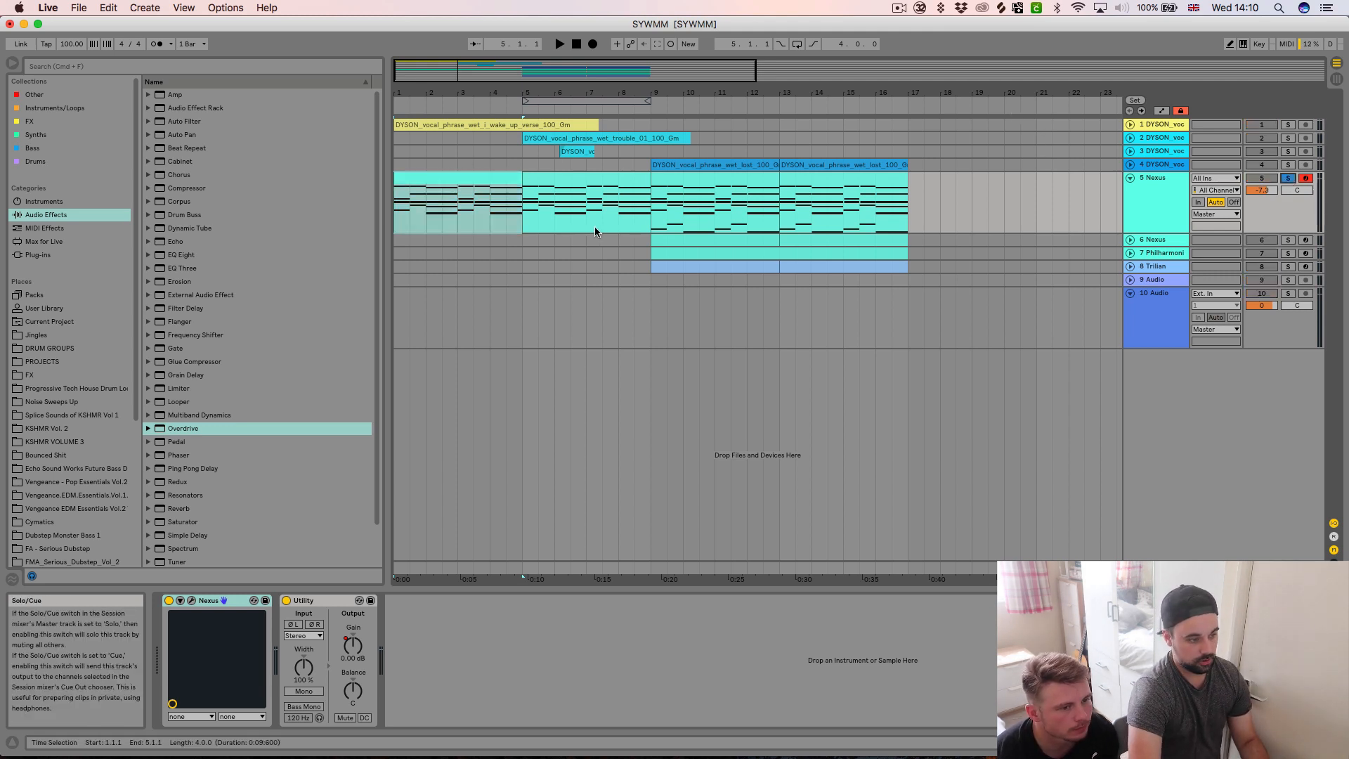
{"action": "left_click", "coordinate": [450, 179]}
{"action": "double_click", "coordinate": [454, 180]}
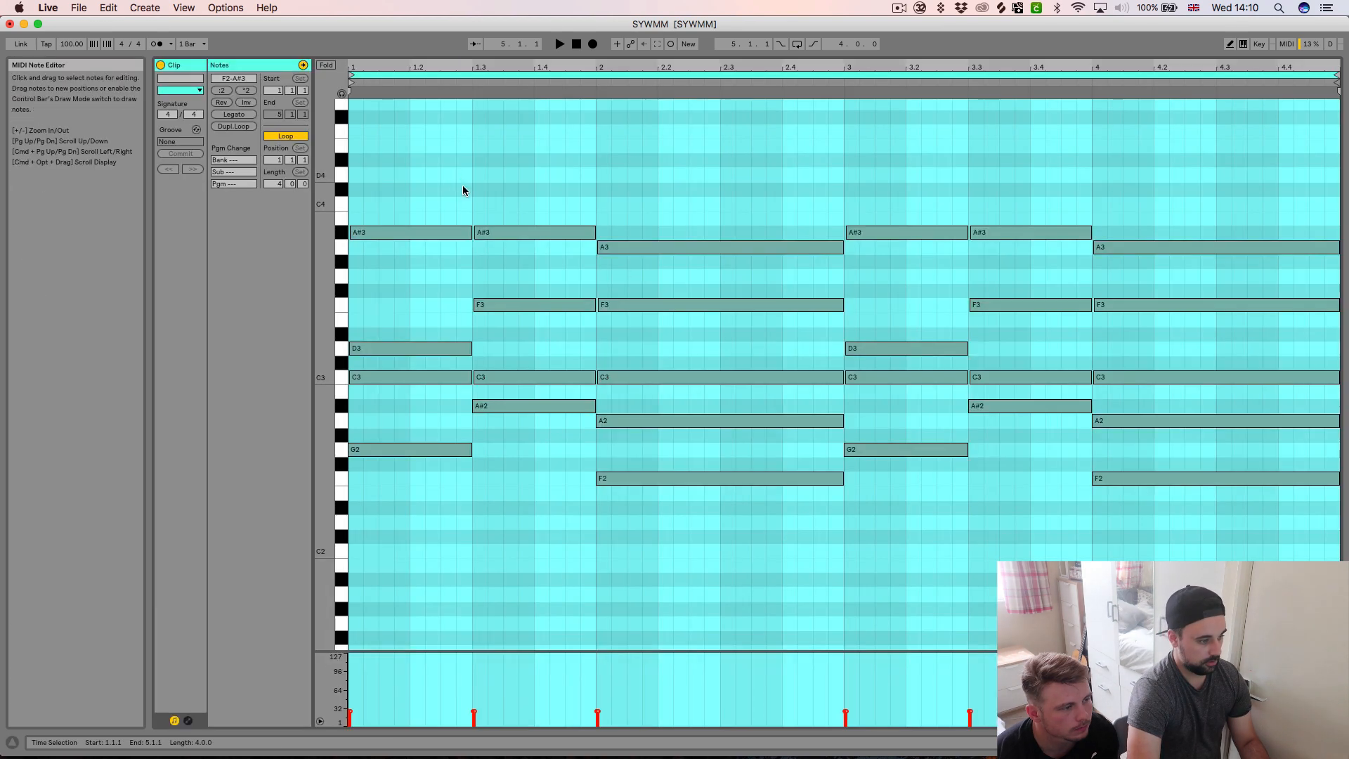
Delete the A#3, D3, C3 and G2 notes of the first chord, from 1.1.1 to 1.3.1.
{"action": "left_click_drag", "start_coordinate": [408, 189], "coordinate": [390, 623]}
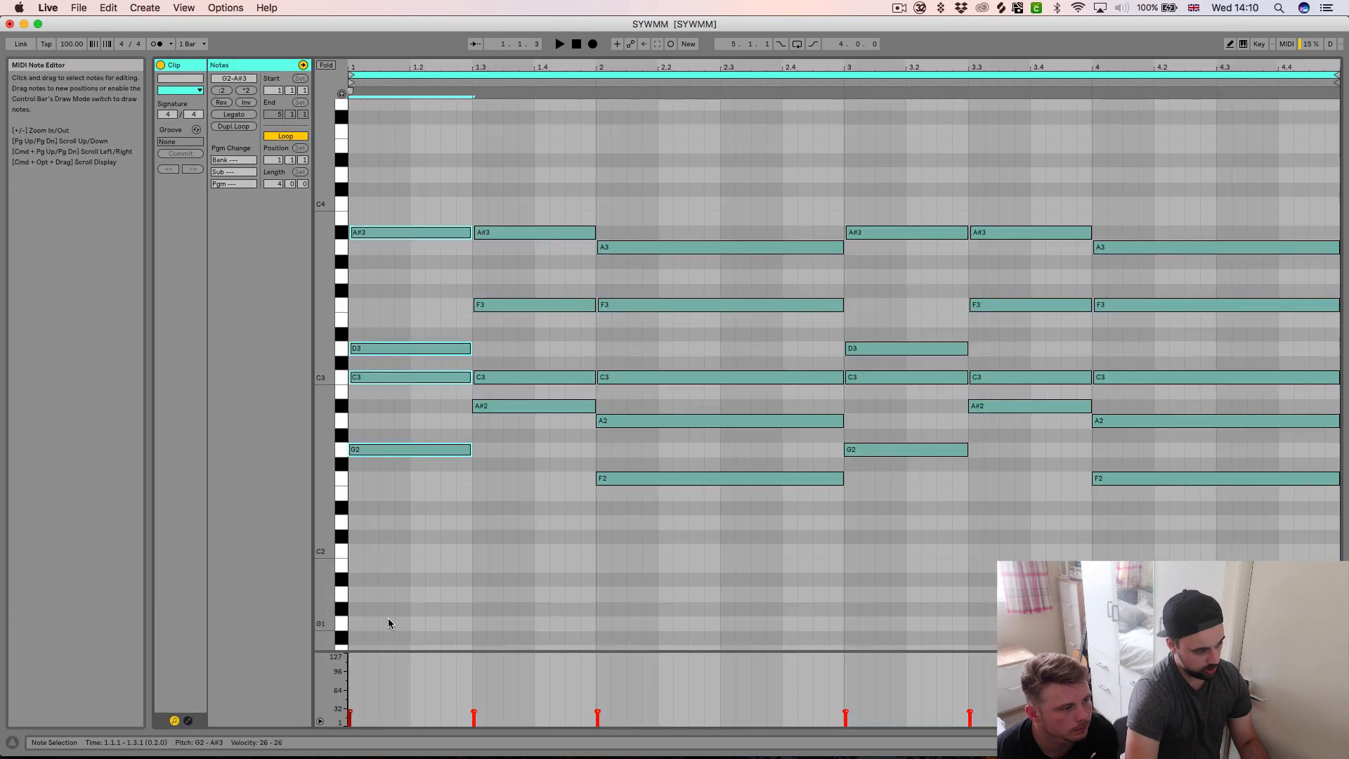
{"action": "left_click", "coordinate": [394, 572]}
{"action": "left_click_drag", "start_coordinate": [363, 221], "coordinate": [407, 560]}
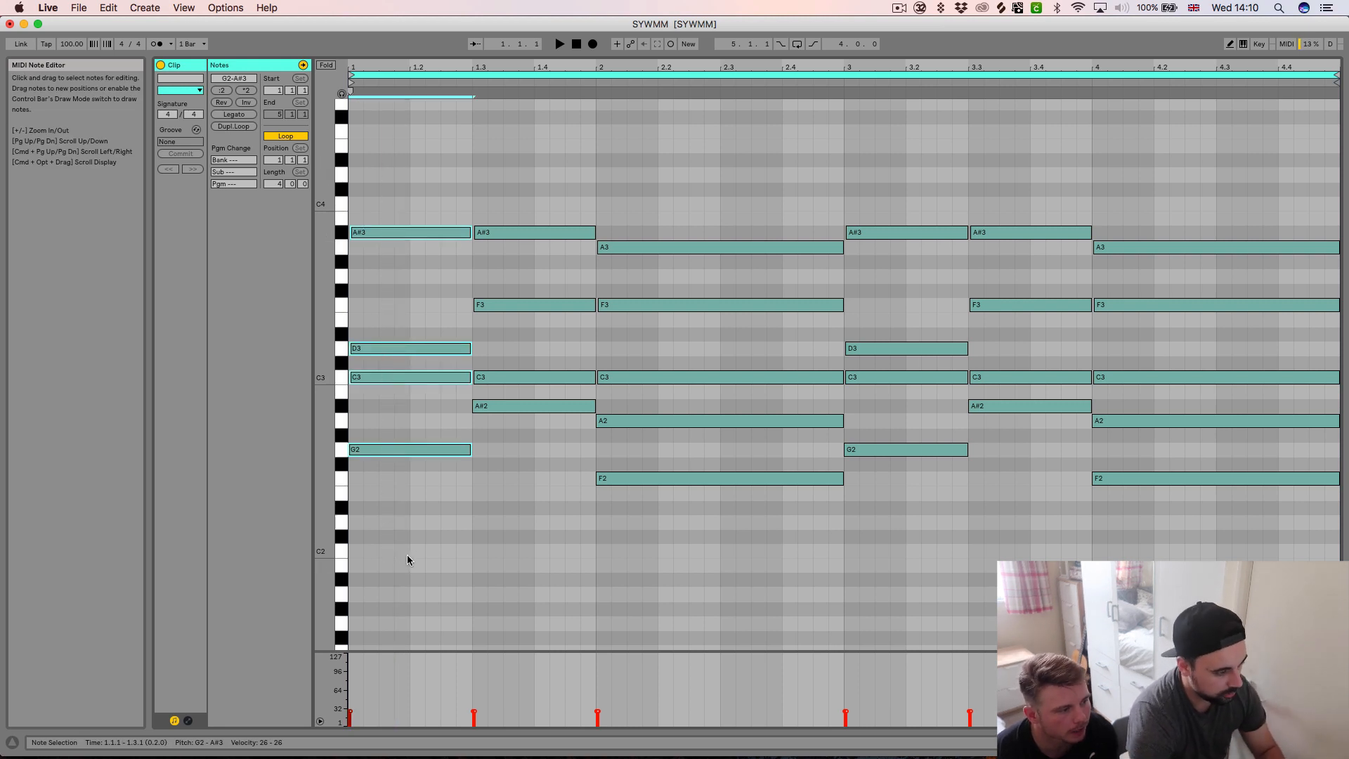
{"action": "key", "text": "Delete"}
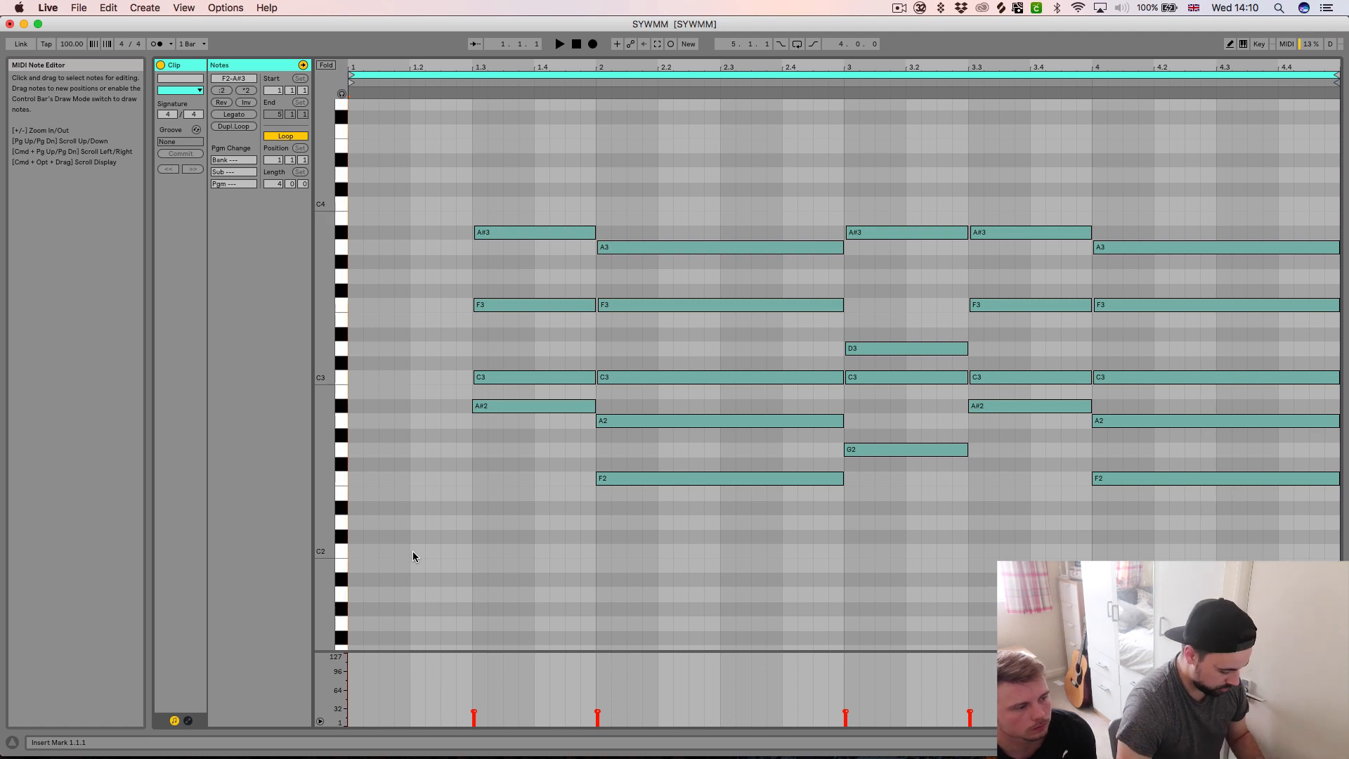
Restore the first chord's deleted notes and compare its A#3 with the same note an octave lower, ending on A#3.
{"action": "key", "text": "Right"}
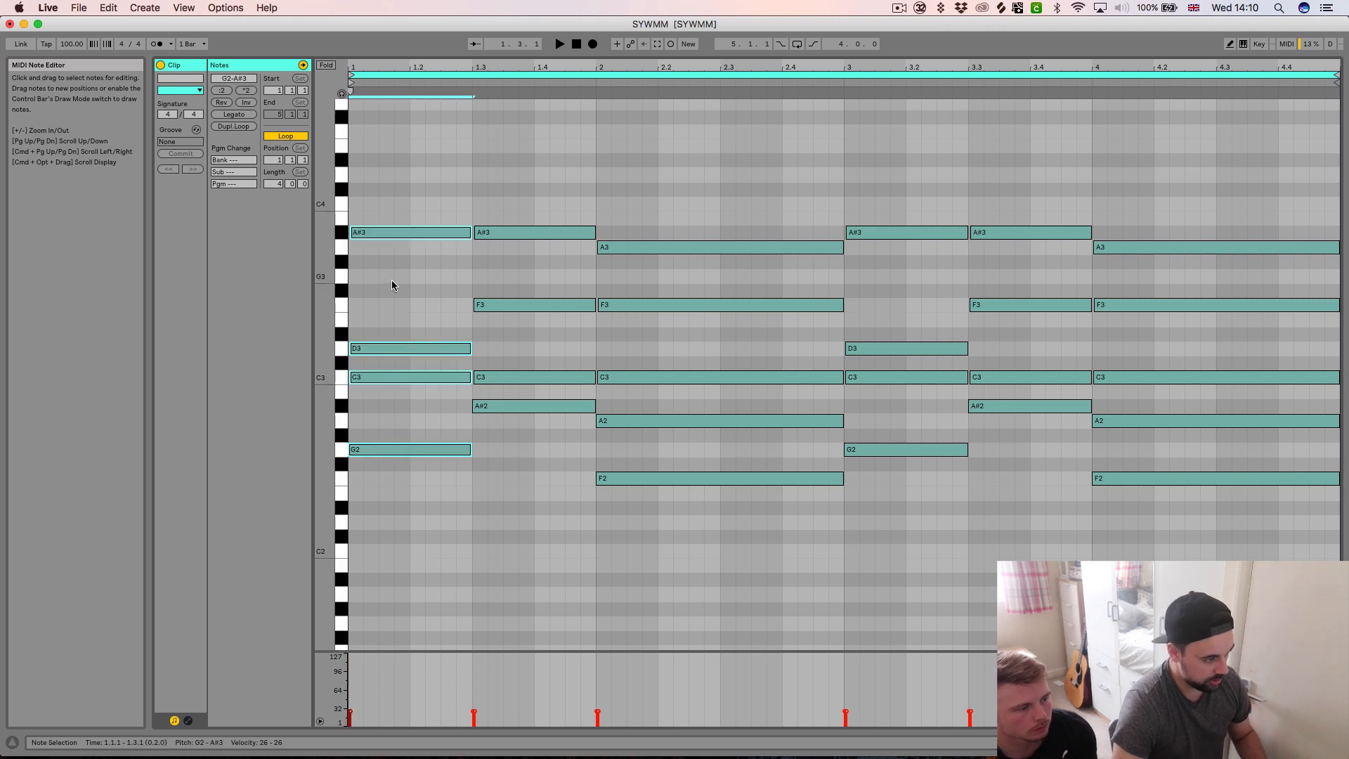
{"action": "double_click", "coordinate": [358, 409]}
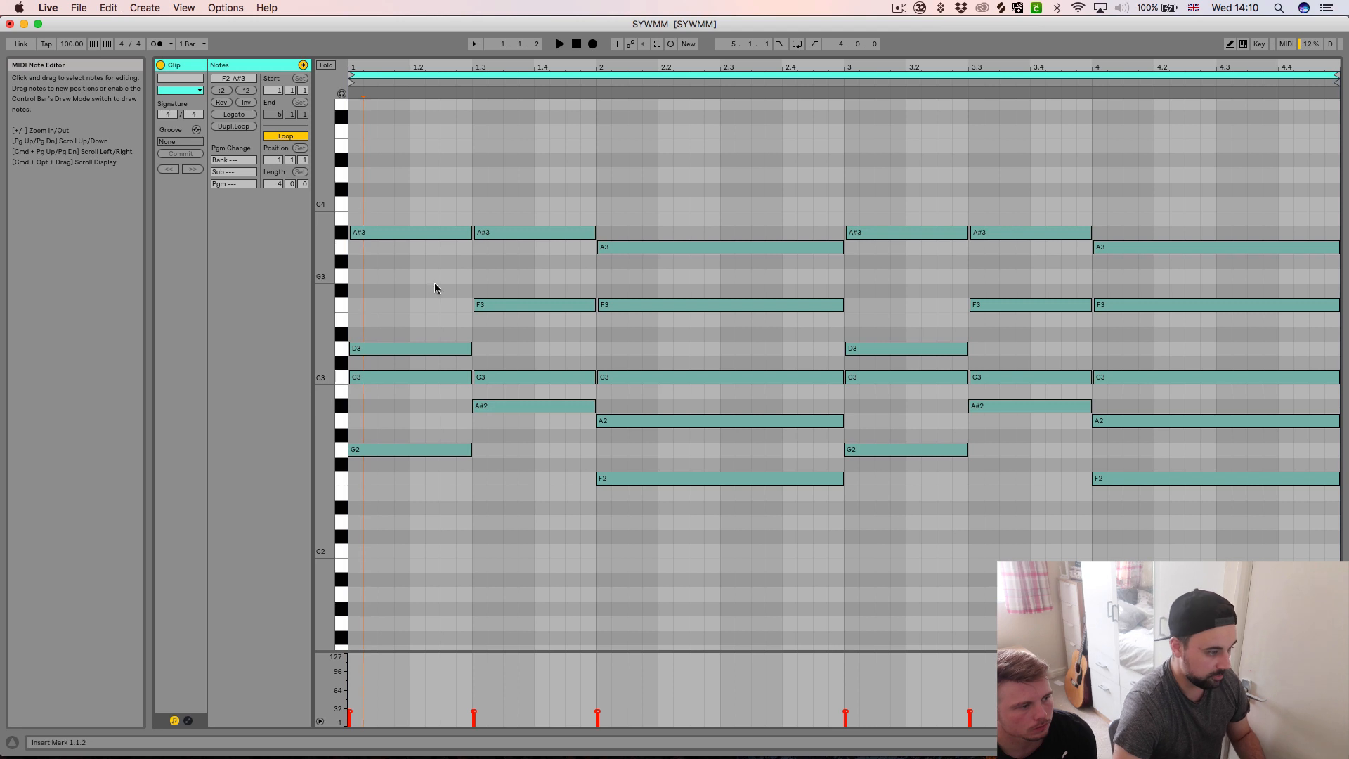
{"action": "key", "text": "shift+Up"}
{"action": "key", "text": "shift+Down"}
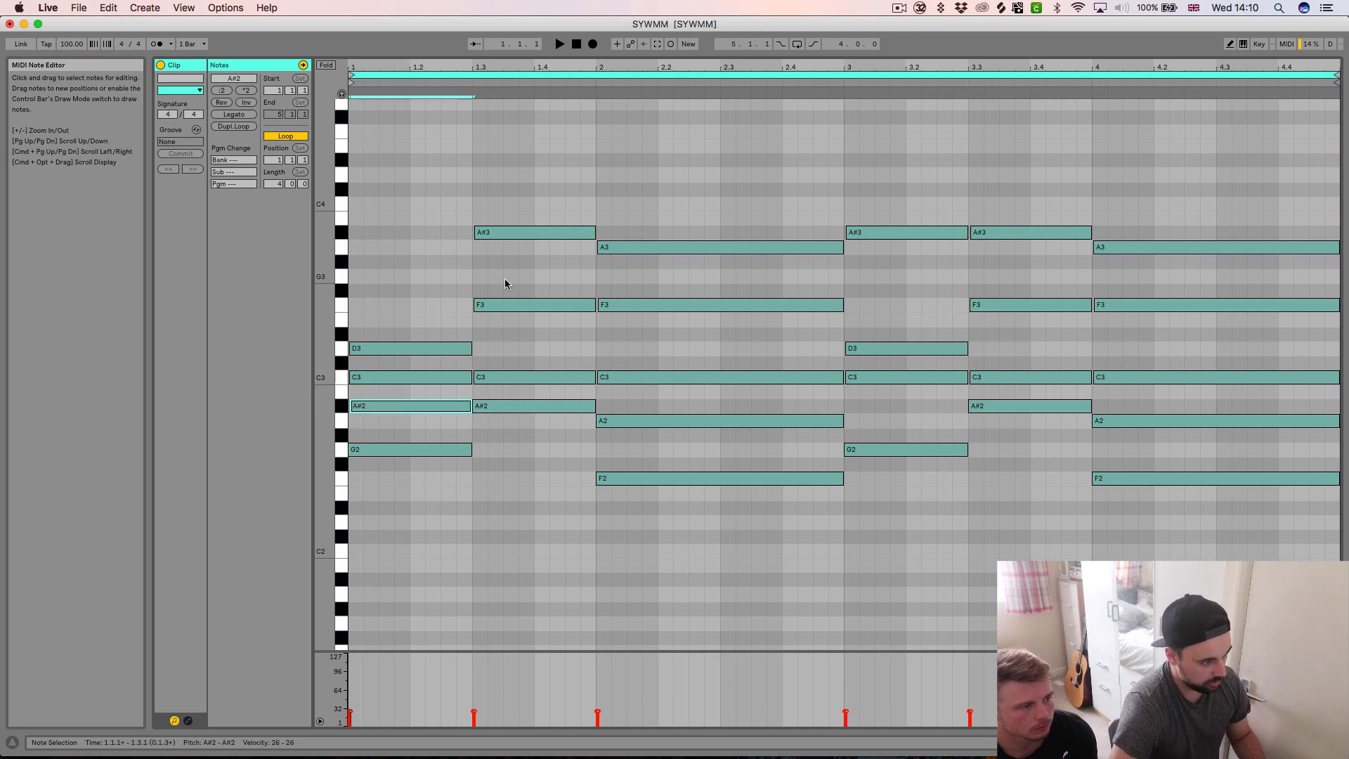
{"action": "key", "text": "shift+Up"}
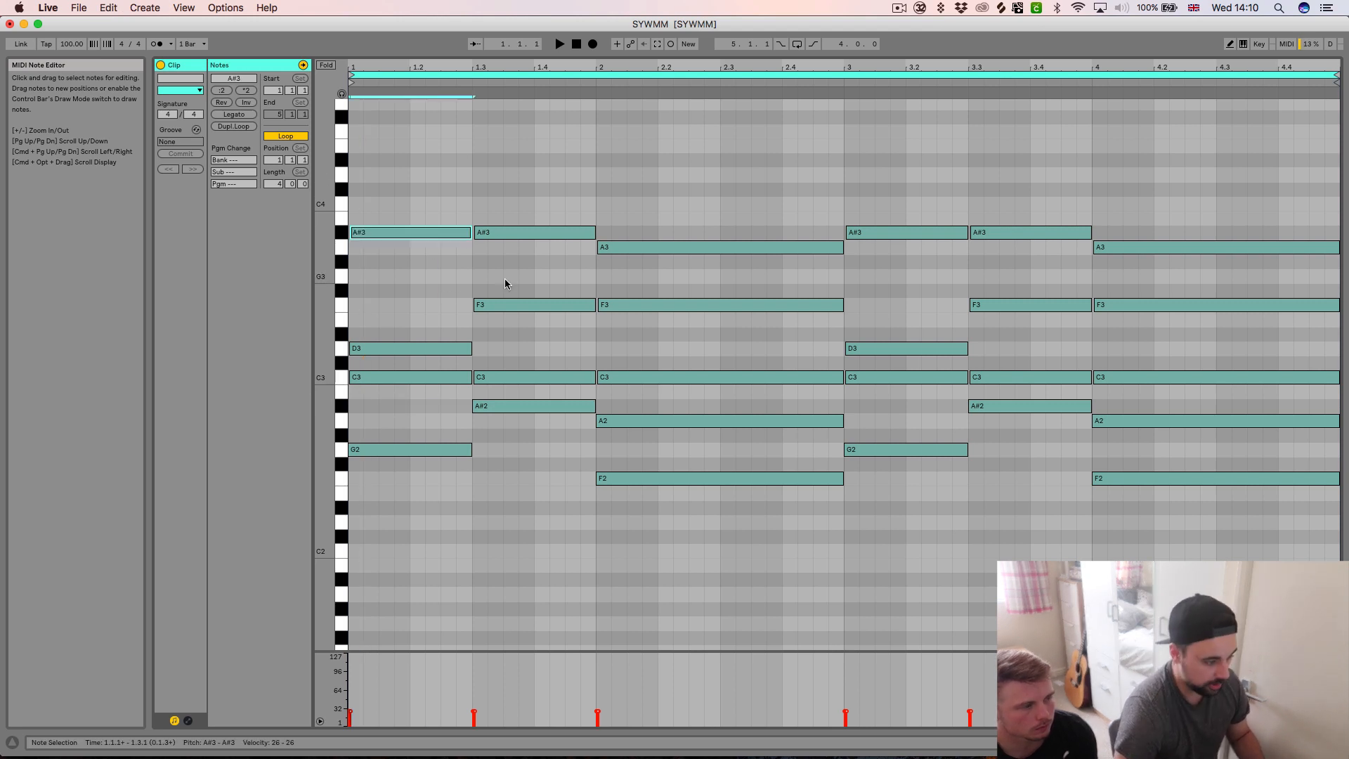
{"action": "key", "text": "shift+Down"}
{"action": "key", "text": "shift+Up"}
{"action": "key", "text": "shift+Down"}
{"action": "key", "text": "shift+Up"}
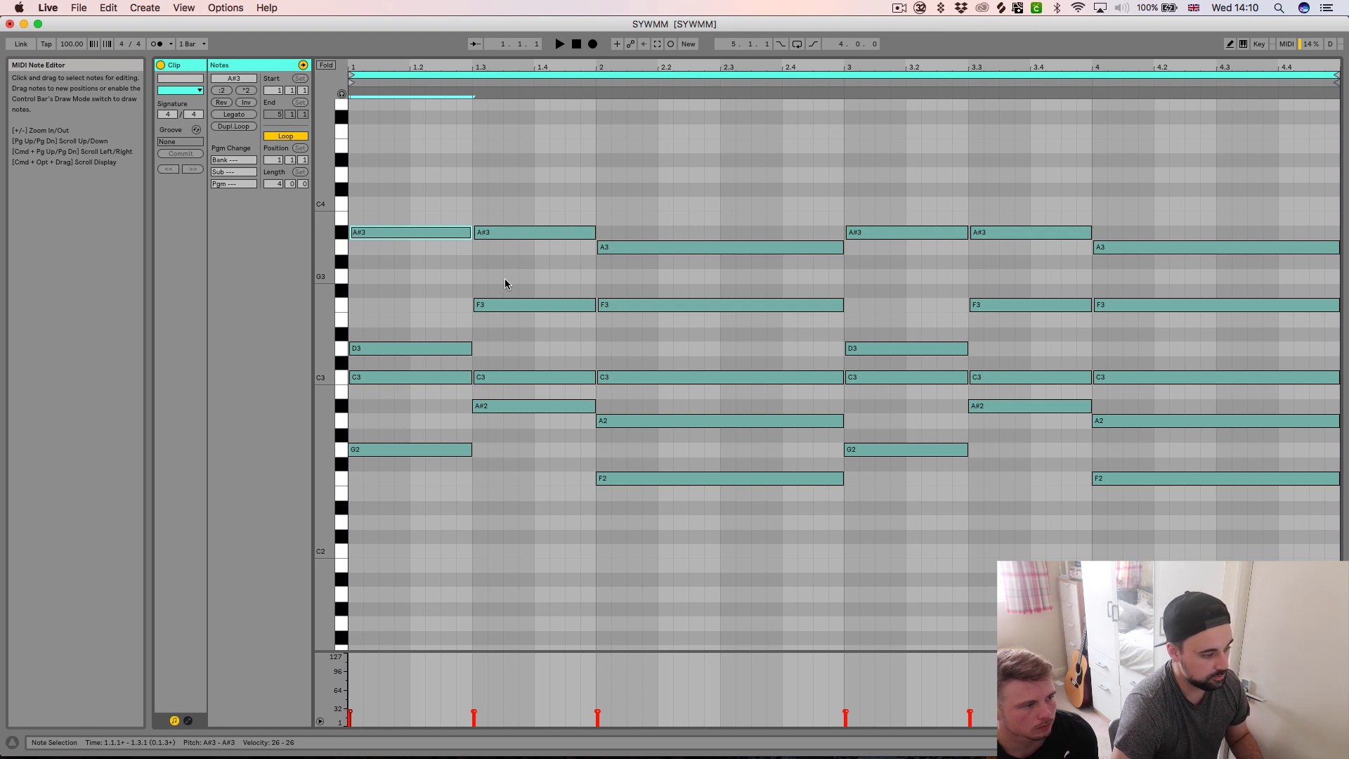
Select the first chord's C3, D3 and G2 notes one by one to examine how the chord is built.
{"action": "left_click", "coordinate": [394, 378]}
{"action": "key", "text": "space"}
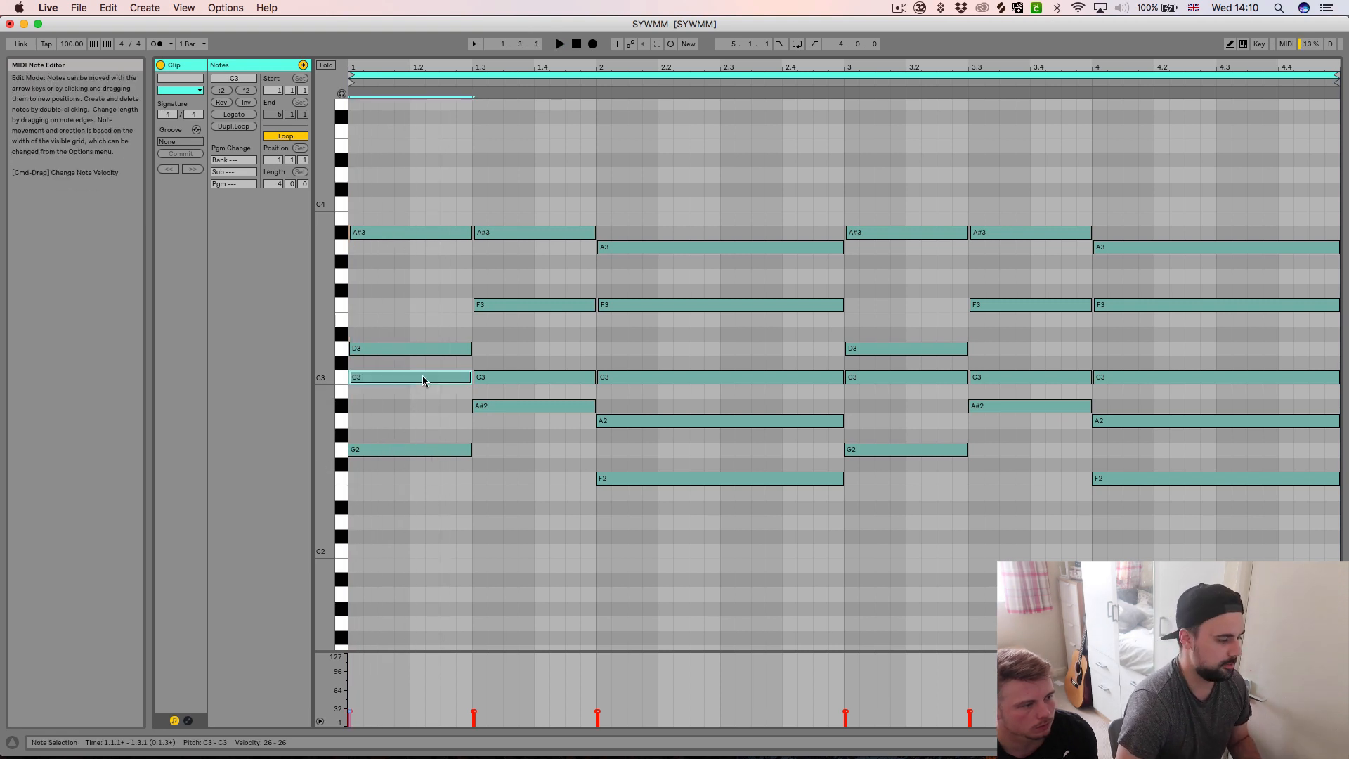
{"action": "left_click", "coordinate": [402, 349]}
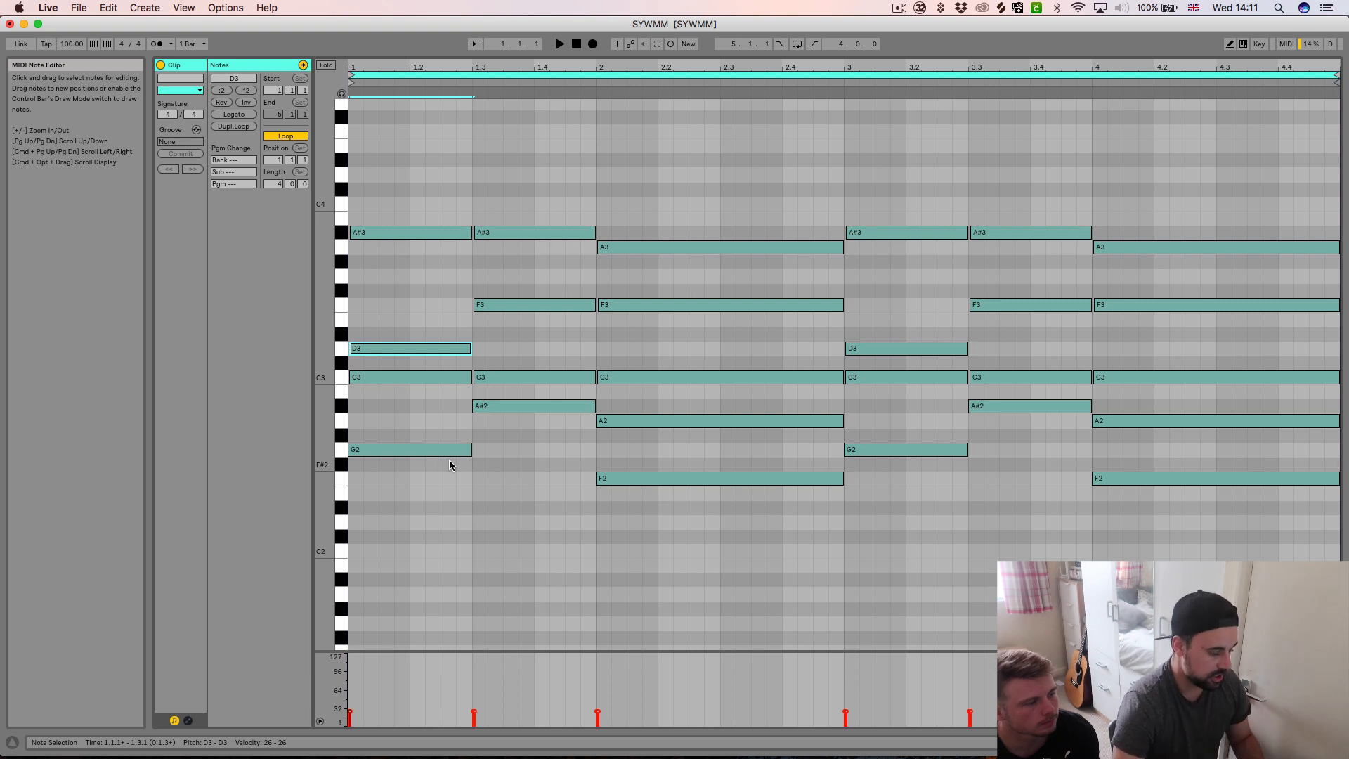
{"action": "left_click", "coordinate": [399, 450]}
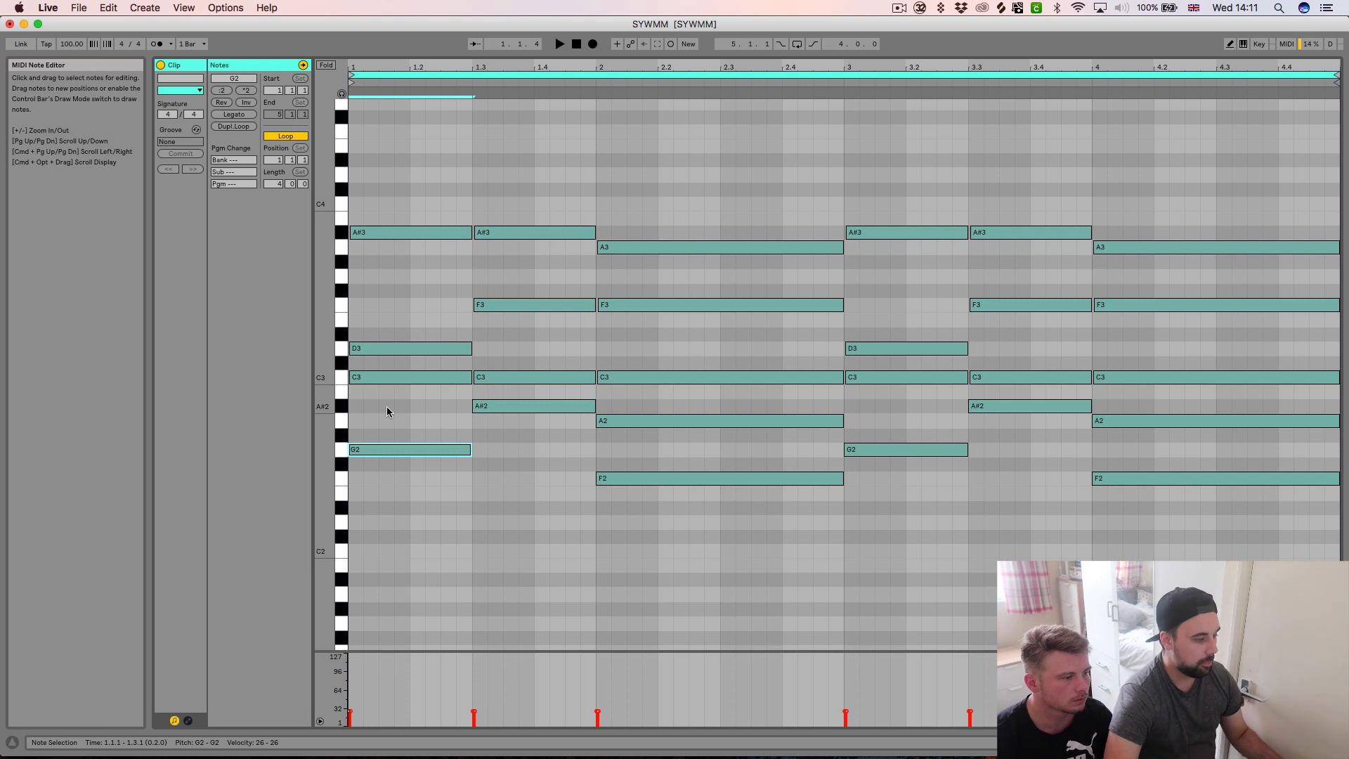
Delete the first chord's C3 and audition the chord with its A#3 lowered to A#2 and back at A#3.
{"action": "left_click", "coordinate": [388, 378]}
{"action": "key", "text": "Delete"}
{"action": "left_click_drag", "start_coordinate": [367, 300], "coordinate": [386, 162]}
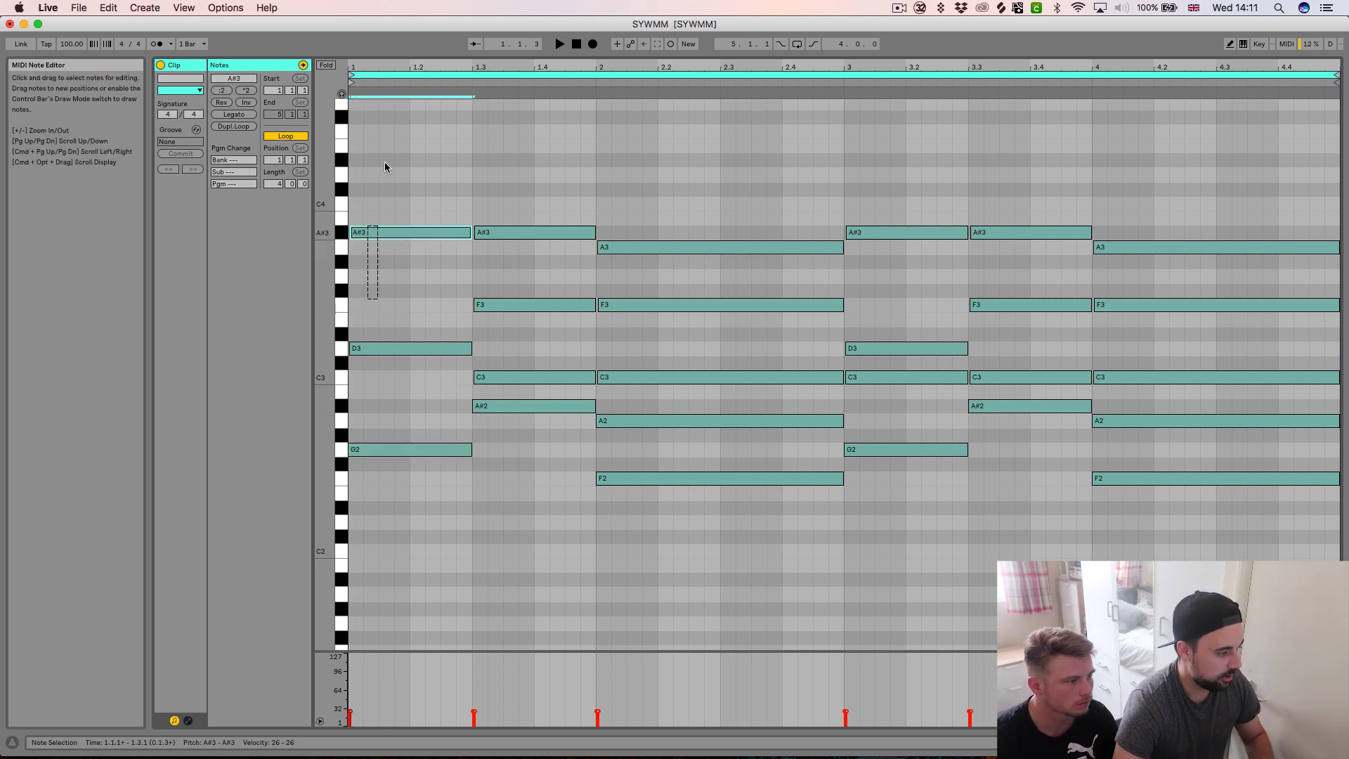
{"action": "key", "text": "shift+Down"}
{"action": "key", "text": "space"}
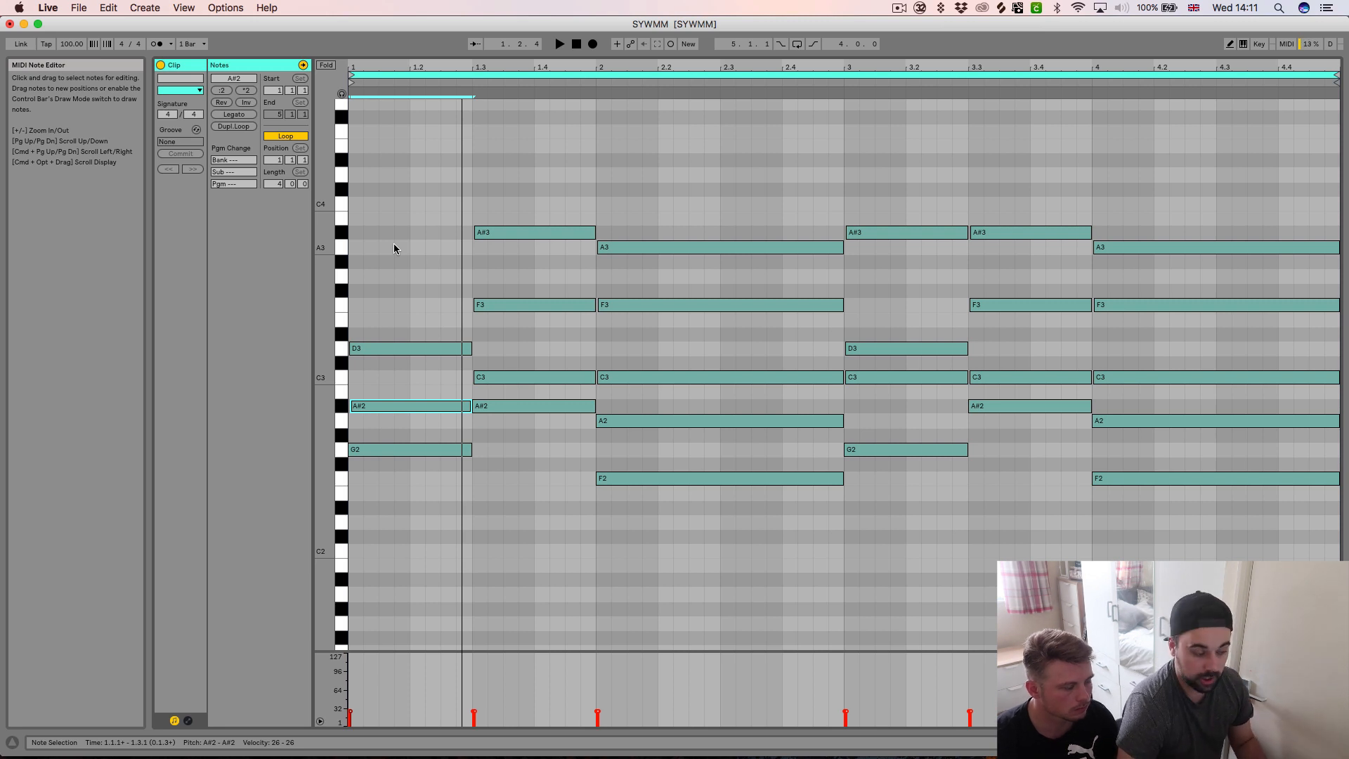
{"action": "key", "text": "shift+Up"}
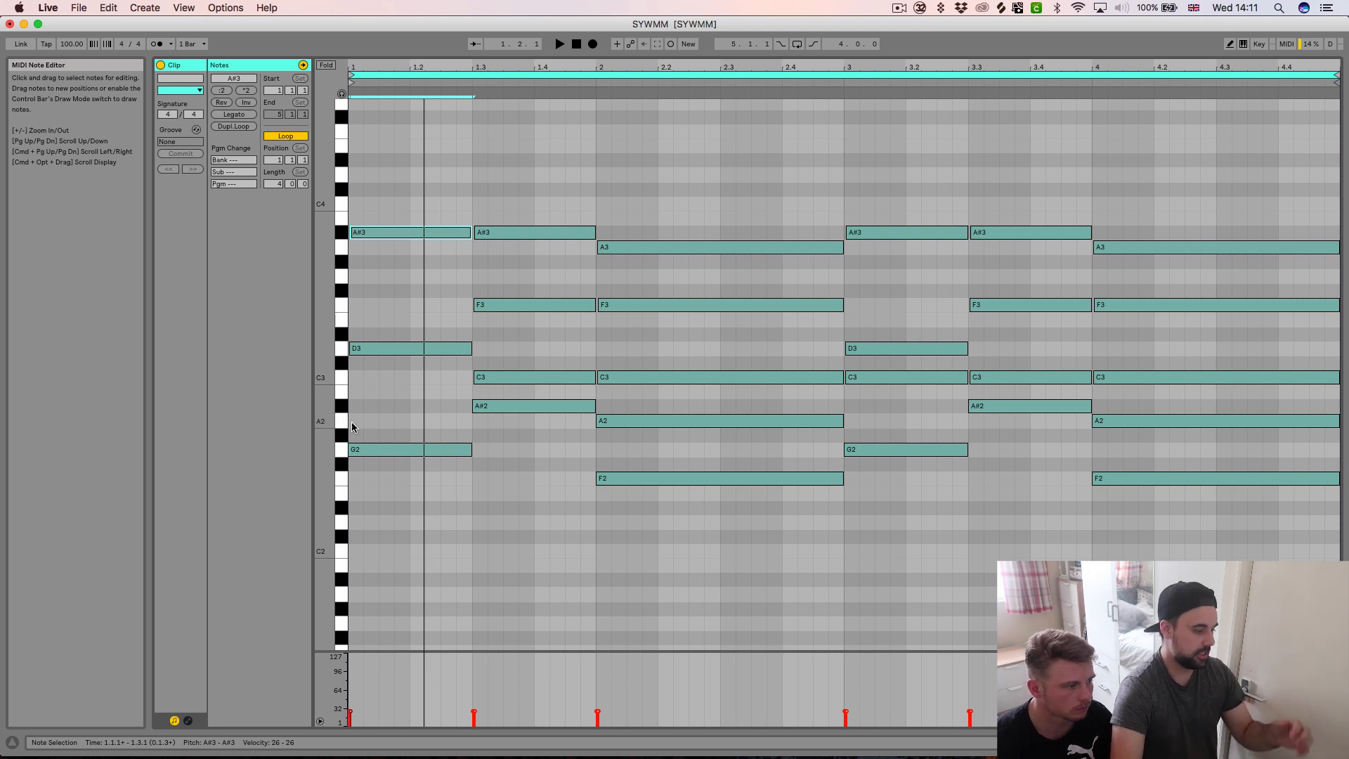
Duplicate the first chord's G2 and raise the copy to A2, A#2 and C3, playing the chord to compare.
{"action": "left_click", "coordinate": [379, 450]}
{"action": "key", "text": "space"}
{"action": "key", "text": "super+c"}
{"action": "key", "text": "super+v"}
{"action": "key", "text": "Up"}
{"action": "key", "text": "Up"}
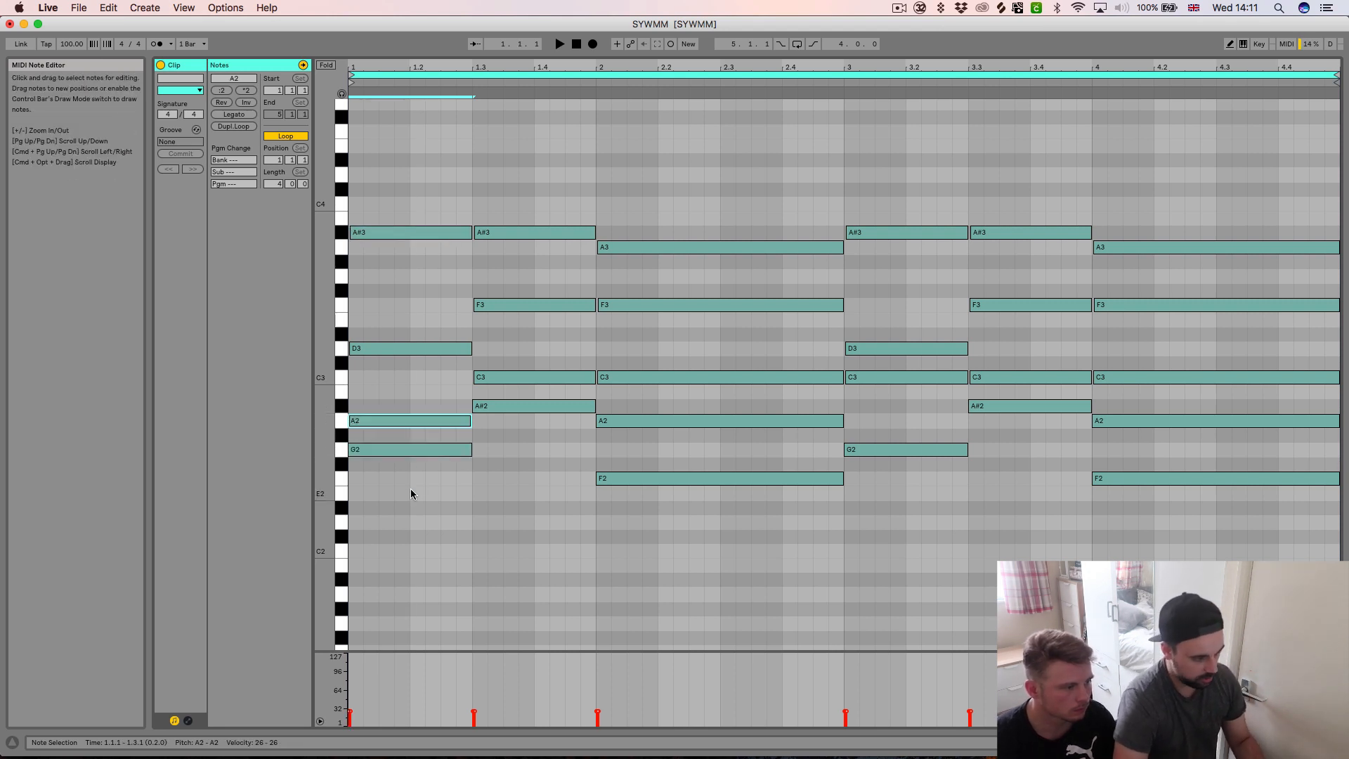
{"action": "key", "text": "space"}
{"action": "key", "text": "Up"}
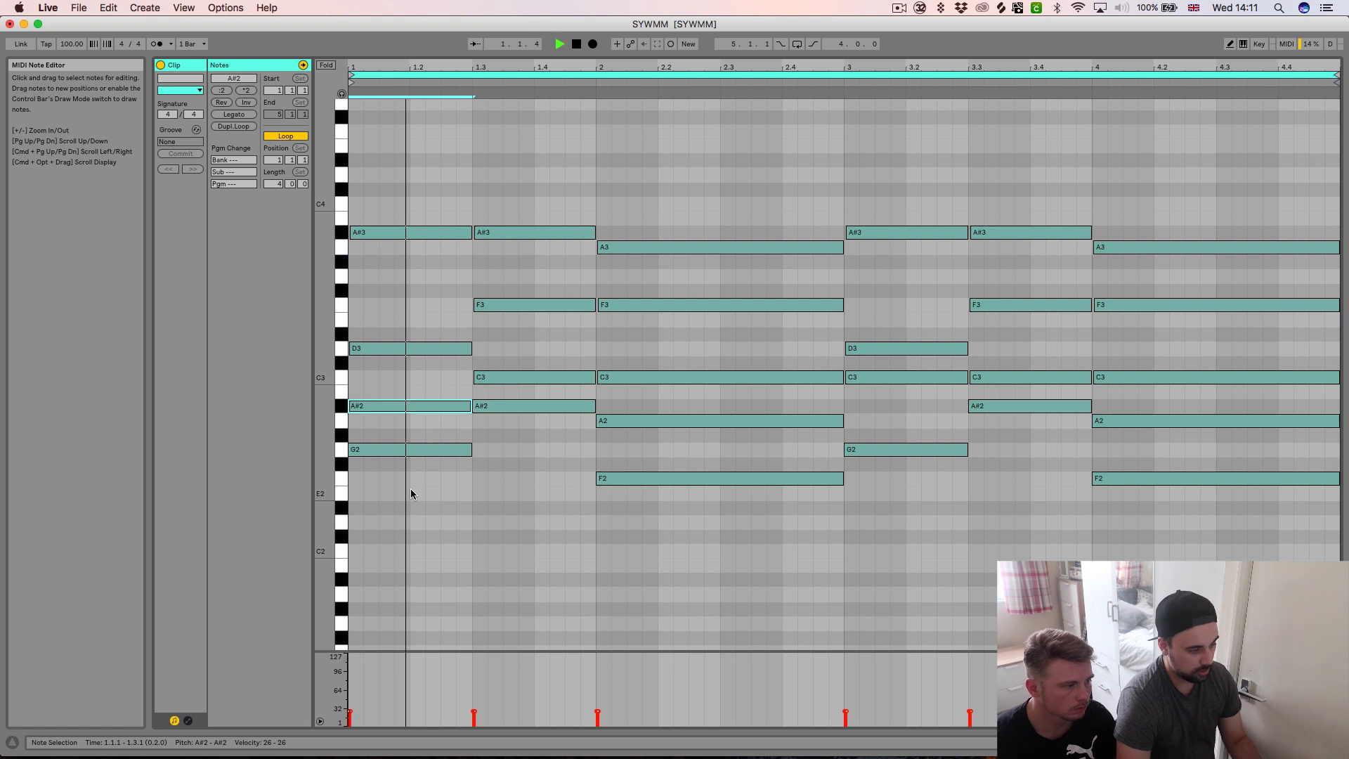
{"action": "key", "text": "Up"}
{"action": "key", "text": "Up"}
{"action": "key", "text": "space"}
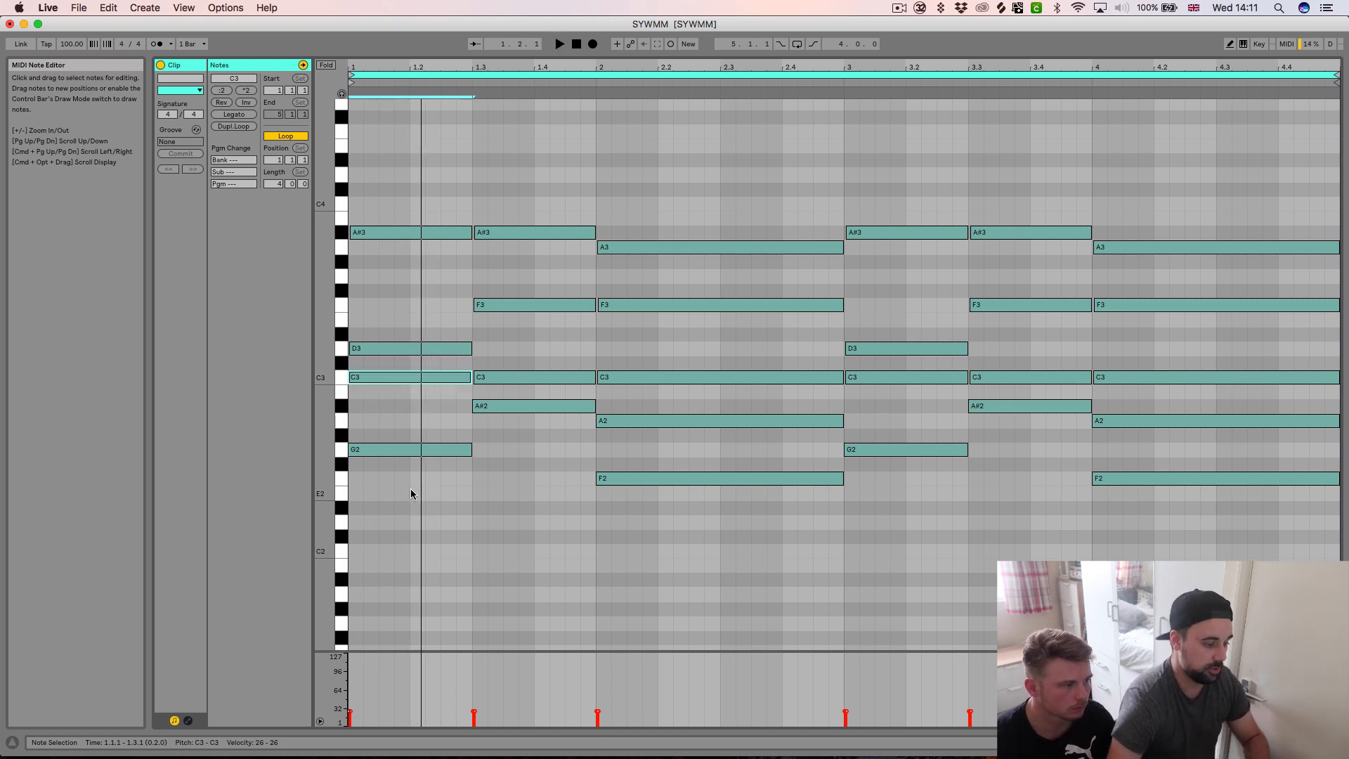
Lower the duplicated C3 by three semitones, and undo the experimental edits to the first chord.
{"action": "key", "text": "Down"}
{"action": "key", "text": "Down"}
{"action": "key", "text": "Down"}
{"action": "key", "text": "super+z"}
{"action": "key", "text": "super+z"}
{"action": "key", "text": "super+z"}
{"action": "key", "text": "super+z"}
{"action": "key", "text": "super+z"}
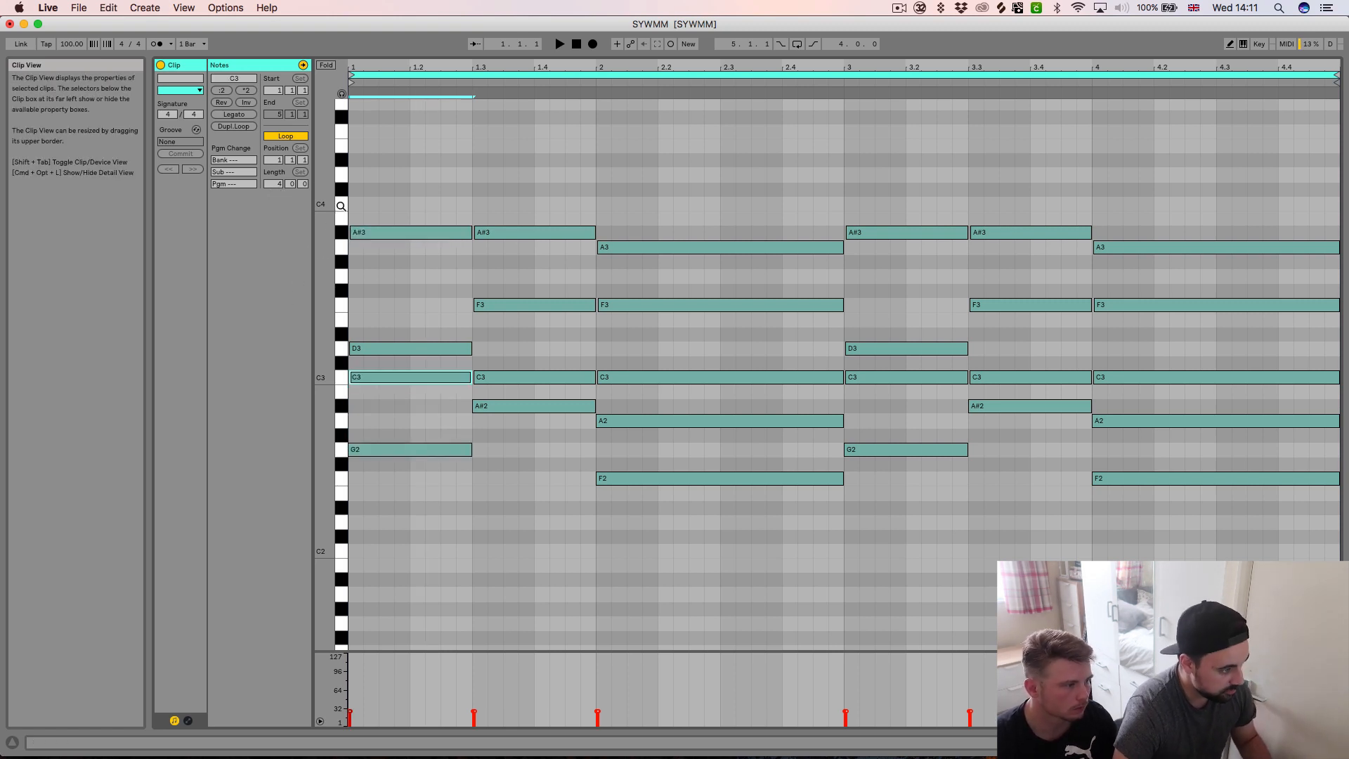
Examine the start offsets of the first chord's notes relative to 1.1.1 at close range.
{"action": "left_click_drag", "start_coordinate": [425, 67], "coordinate": [597, 187]}
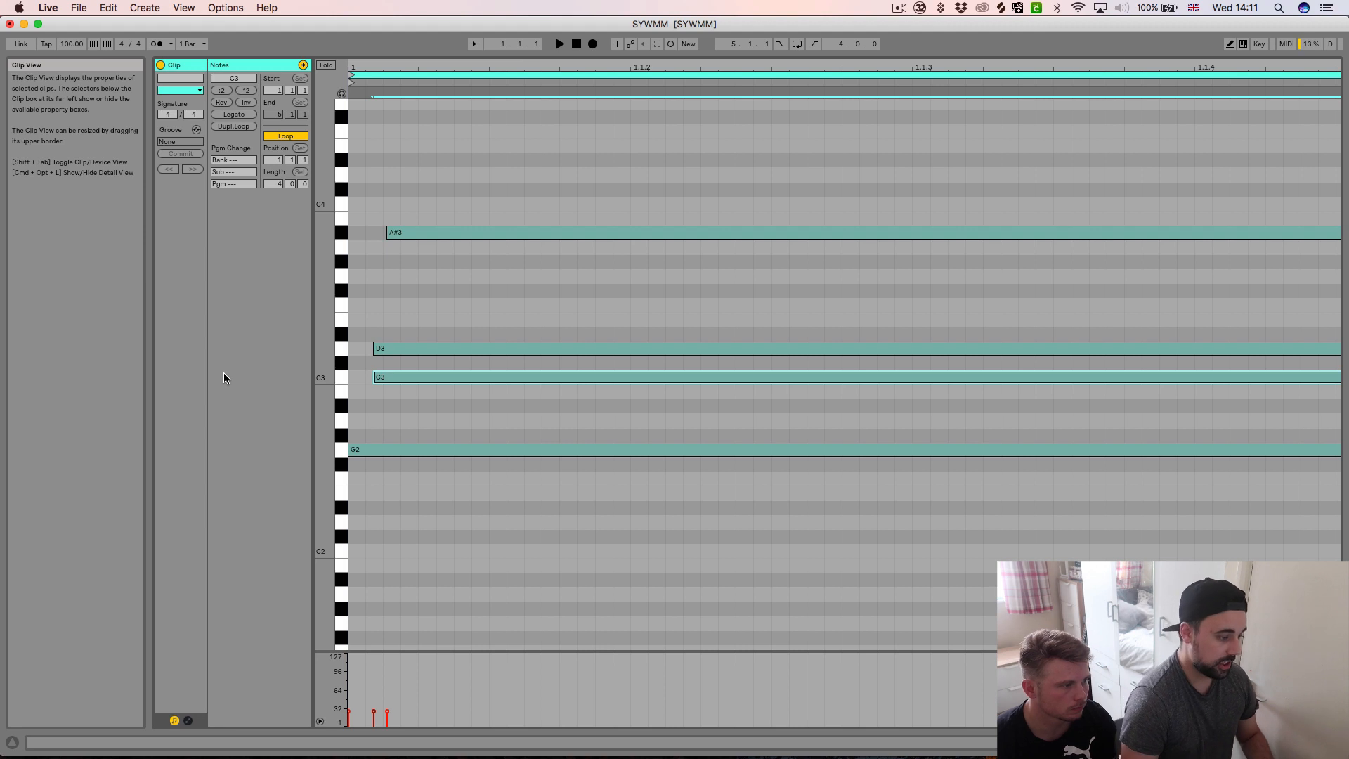
{"action": "key", "text": "minus"}
{"action": "key", "text": "minus"}
{"action": "key", "text": "minus"}
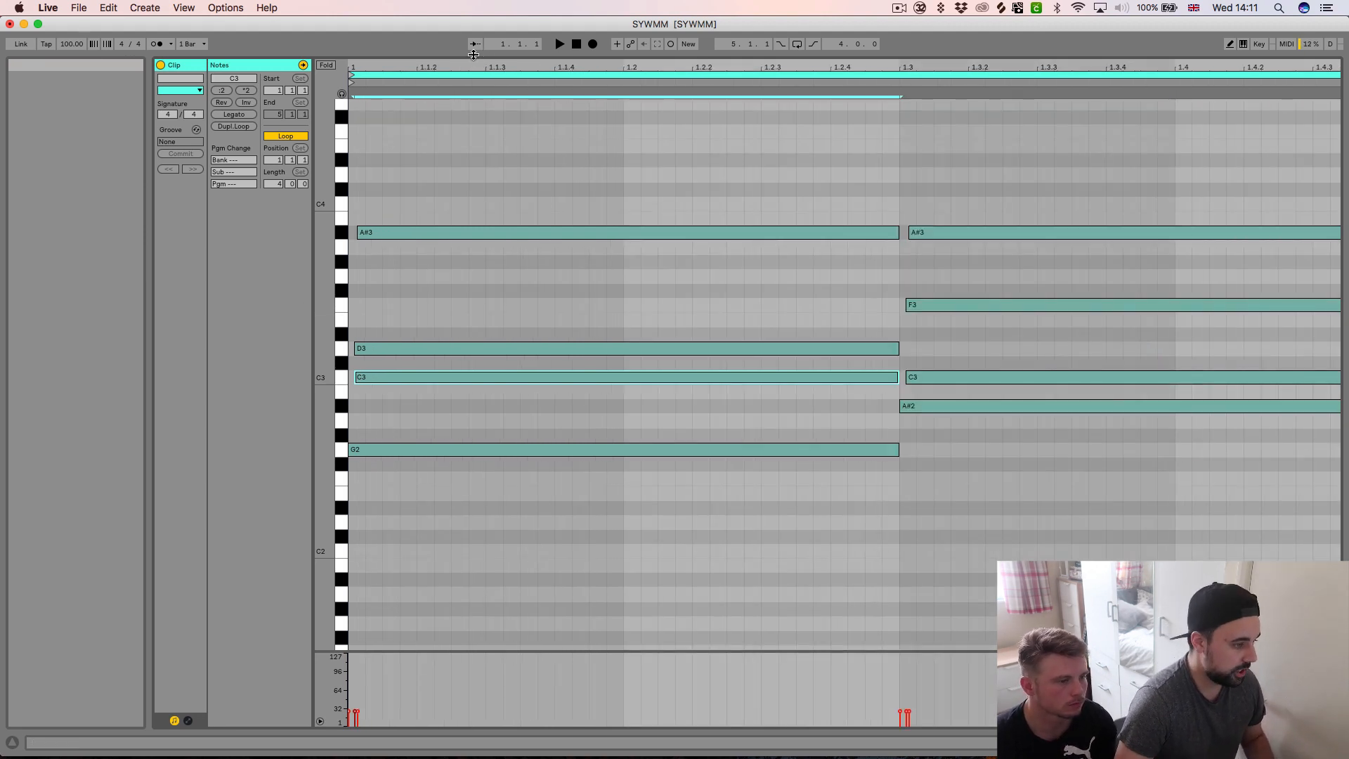
{"action": "left_click_drag", "start_coordinate": [453, 67], "coordinate": [377, 100]}
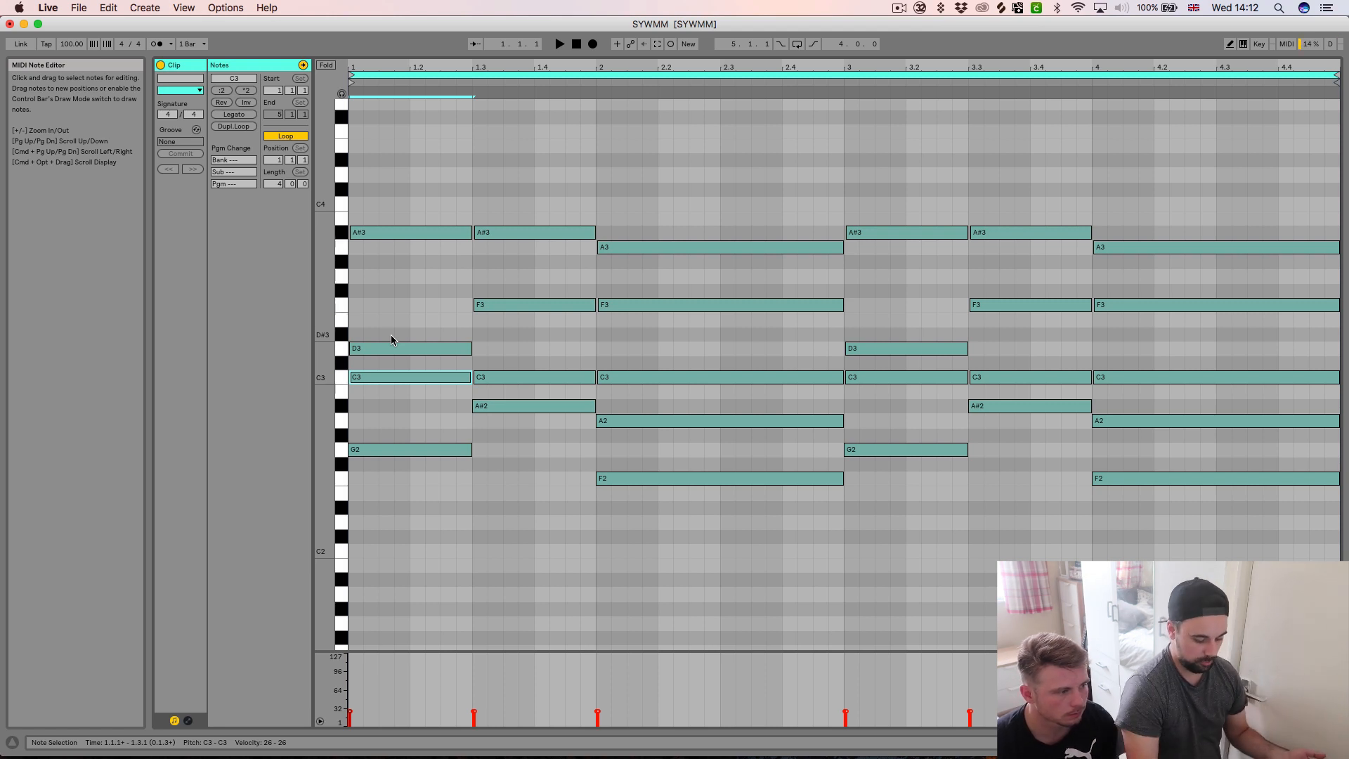
Play the progression from bar 1 and inspect the note starts of the first two chords up close.
{"action": "key", "text": "space"}
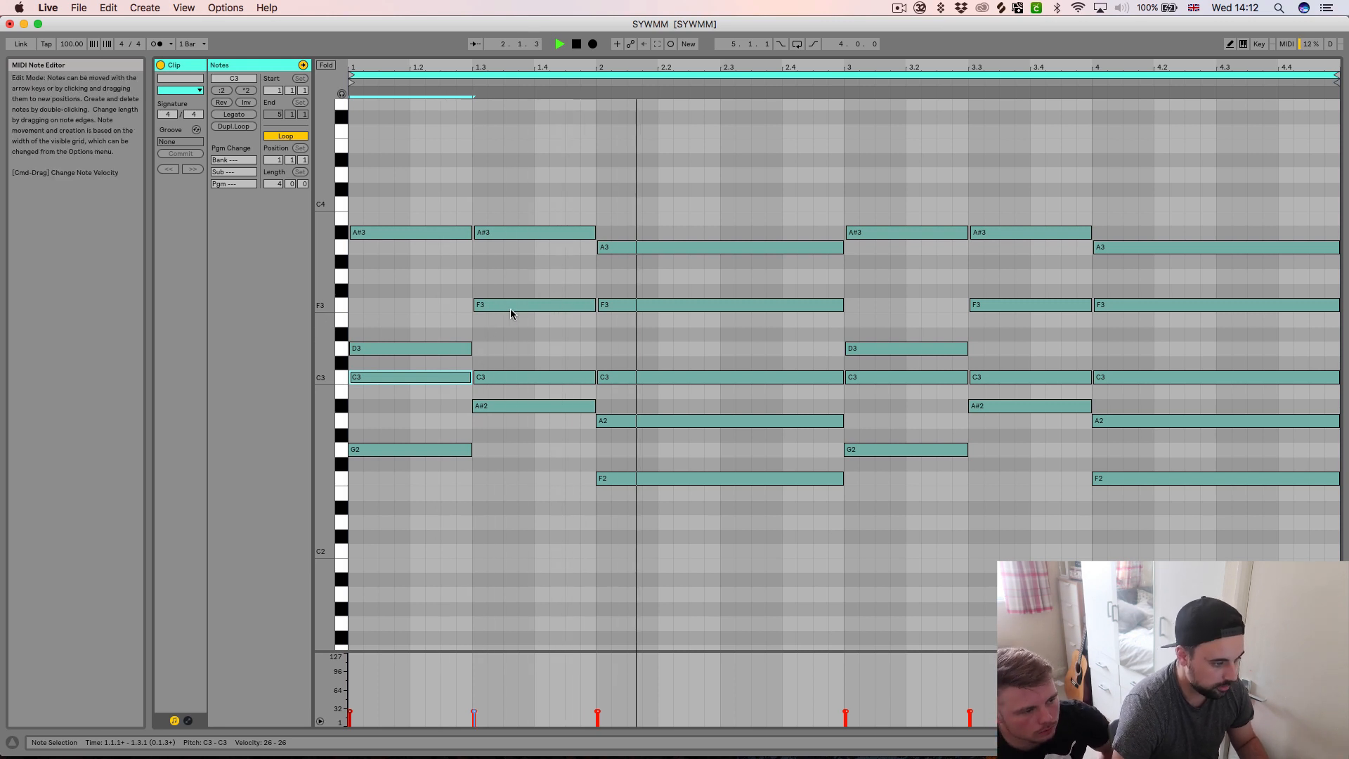
{"action": "key", "text": "space"}
{"action": "key", "text": "plus"}
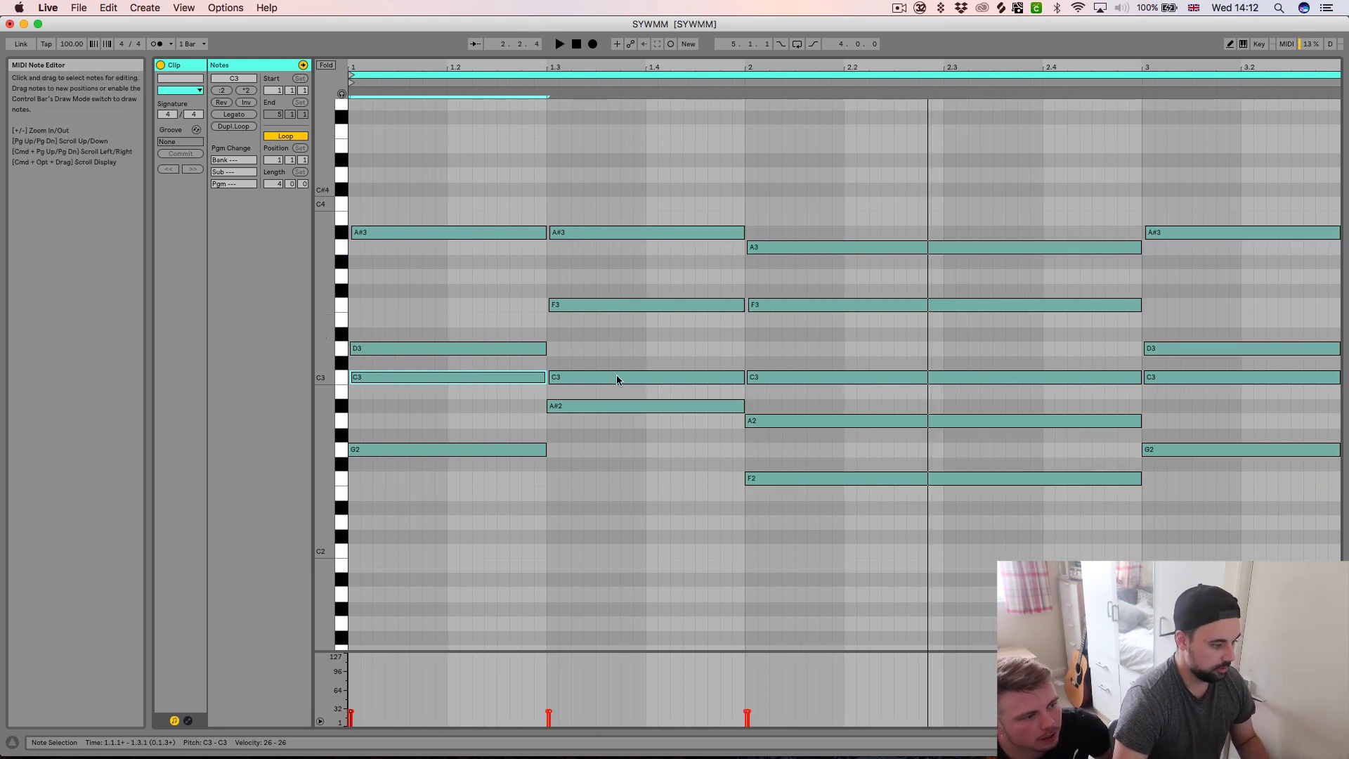
{"action": "key", "text": "plus"}
{"action": "key", "text": "plus"}
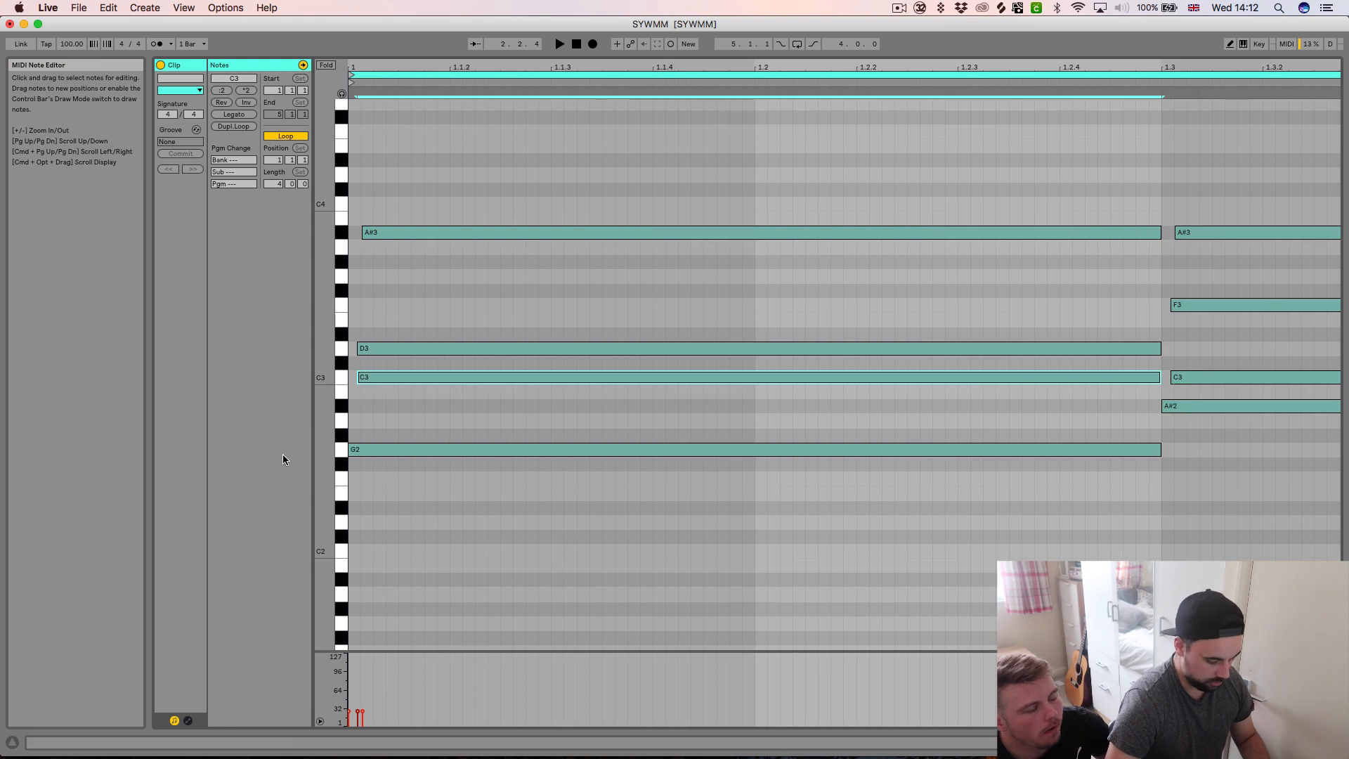
{"action": "key", "text": "minus"}
{"action": "key", "text": "minus"}
Quantize all notes in the clip and even out their lengths with Legato, trimmed by one sixteenth.
{"action": "left_click", "coordinate": [458, 548]}
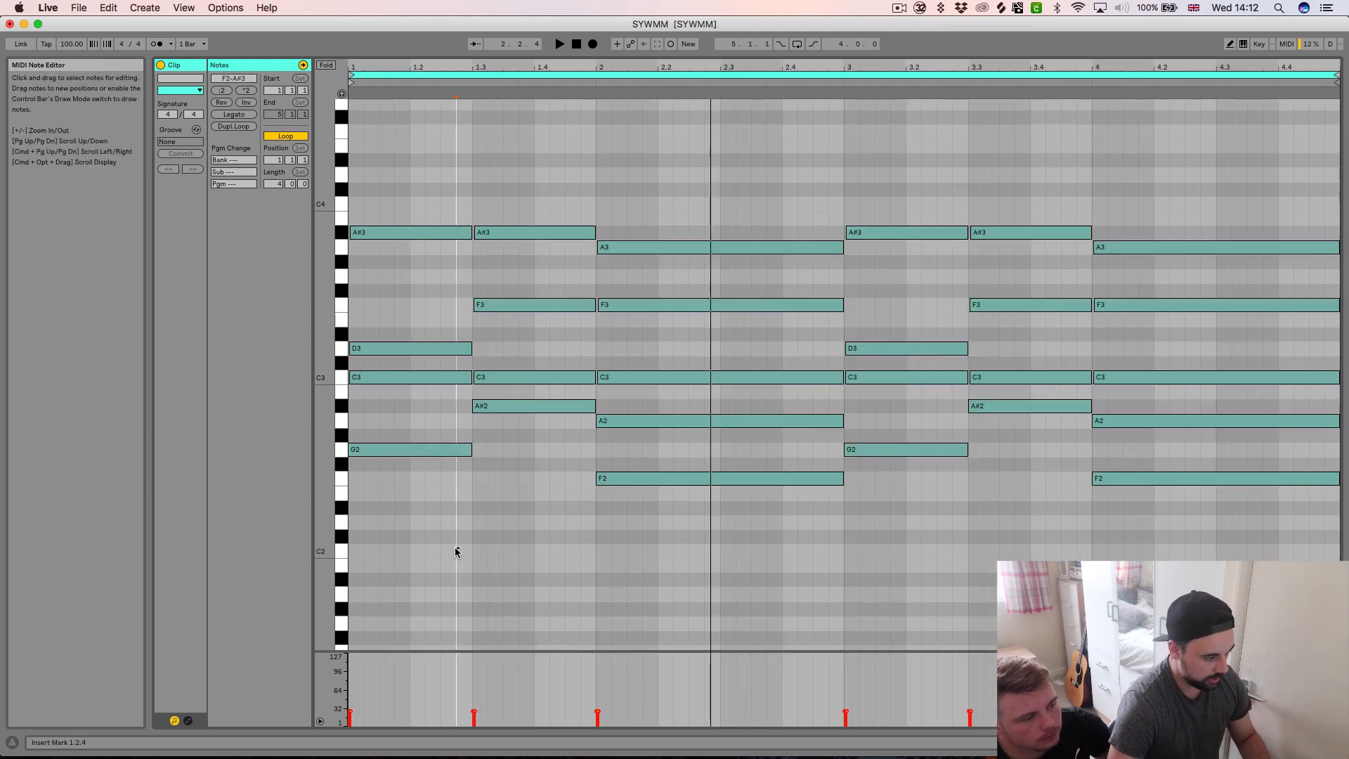
{"action": "key", "text": "super+a"}
{"action": "key", "text": "super+u"}
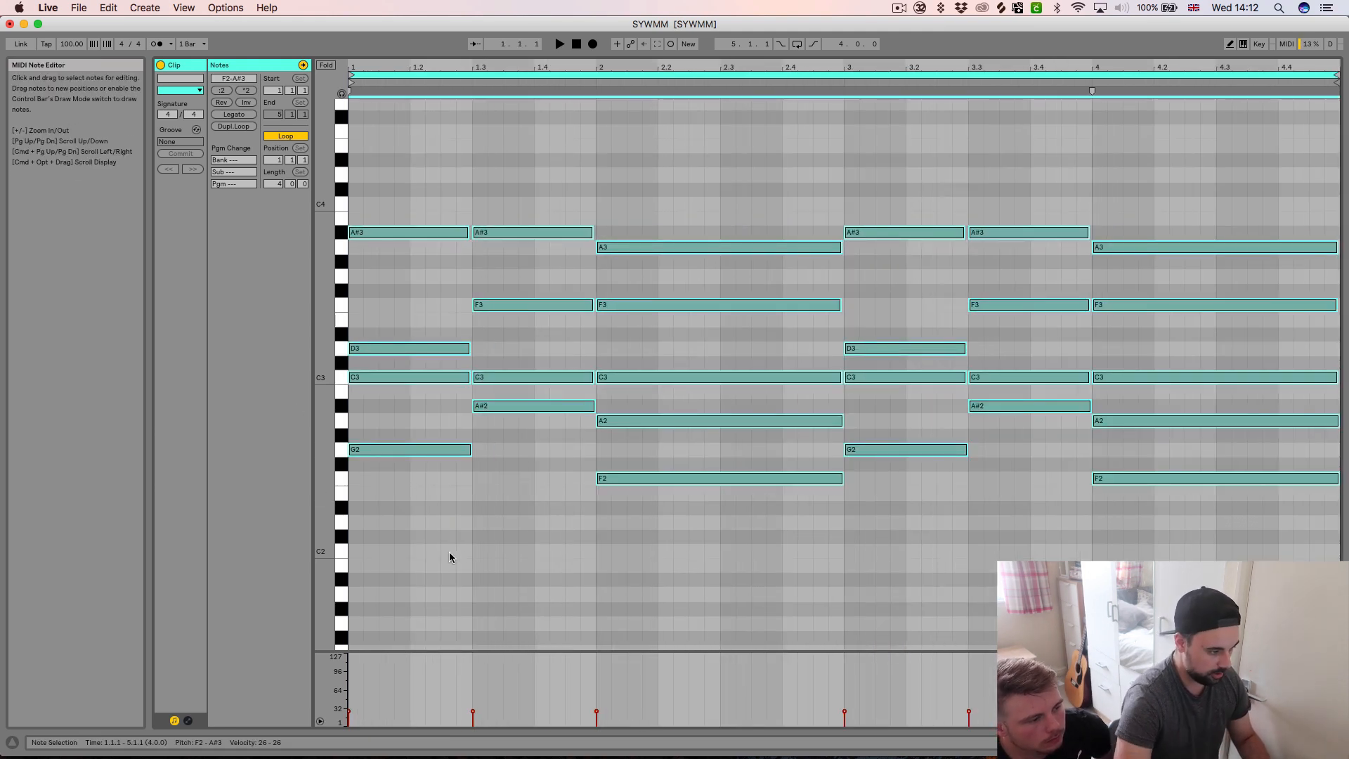
{"action": "left_click", "coordinate": [234, 114]}
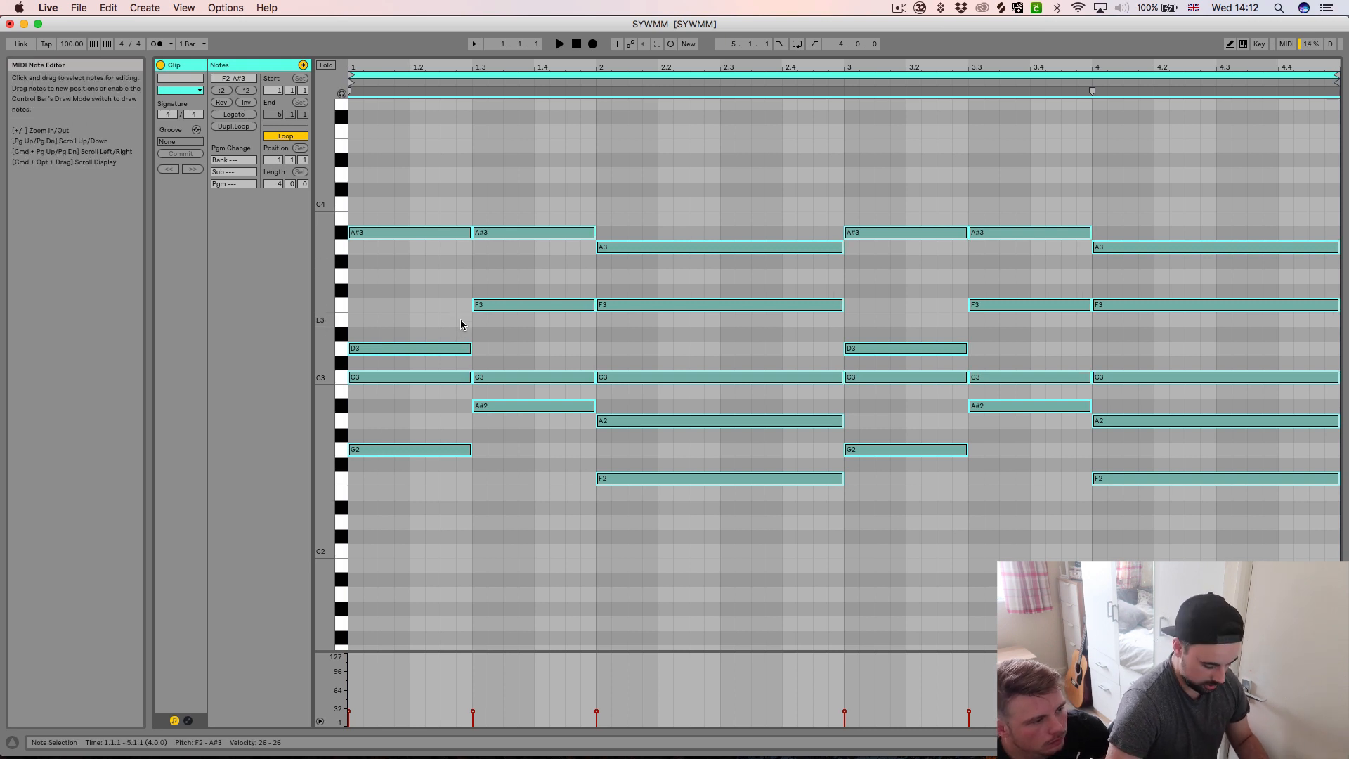
{"action": "key", "text": "shift+Left"}
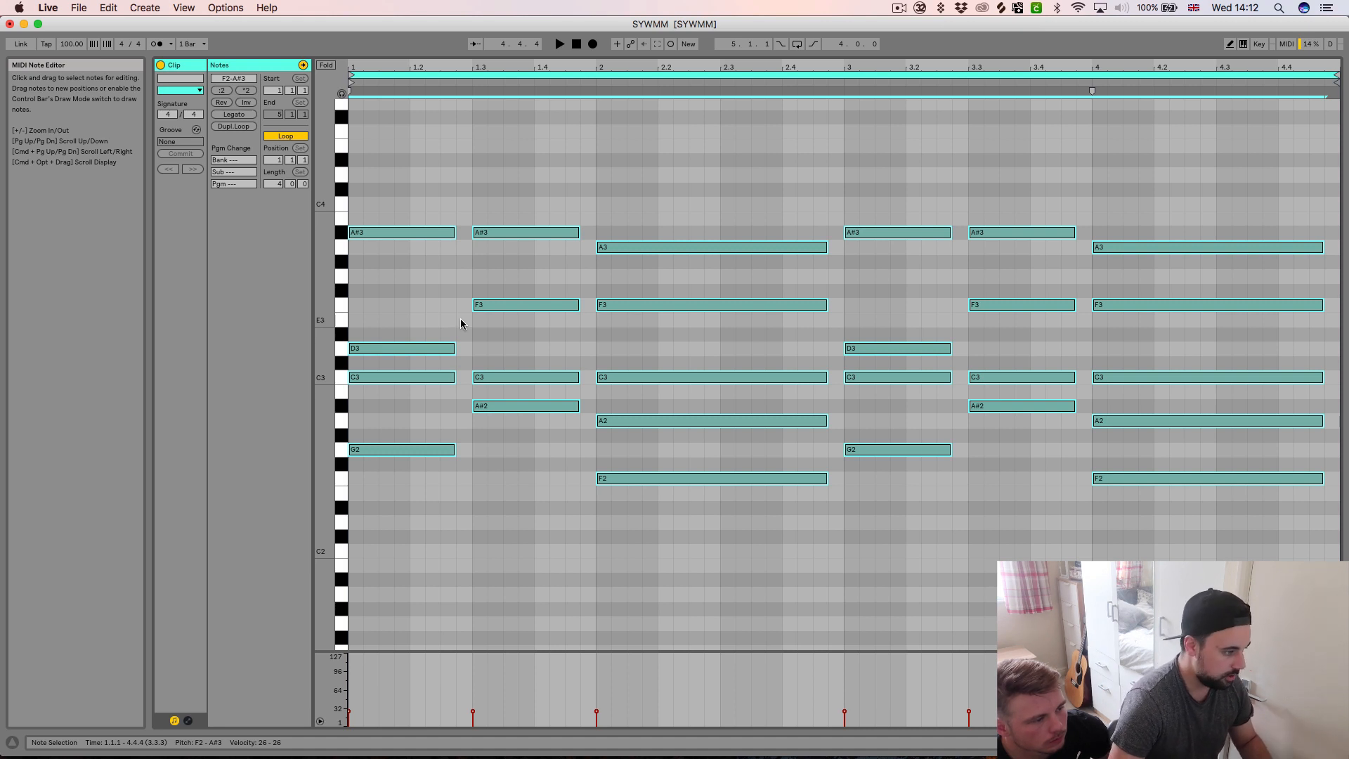
Nudge the first chord's A#3, D3 and C3 slightly later off the grid and play the result.
{"action": "left_click", "coordinate": [416, 289]}
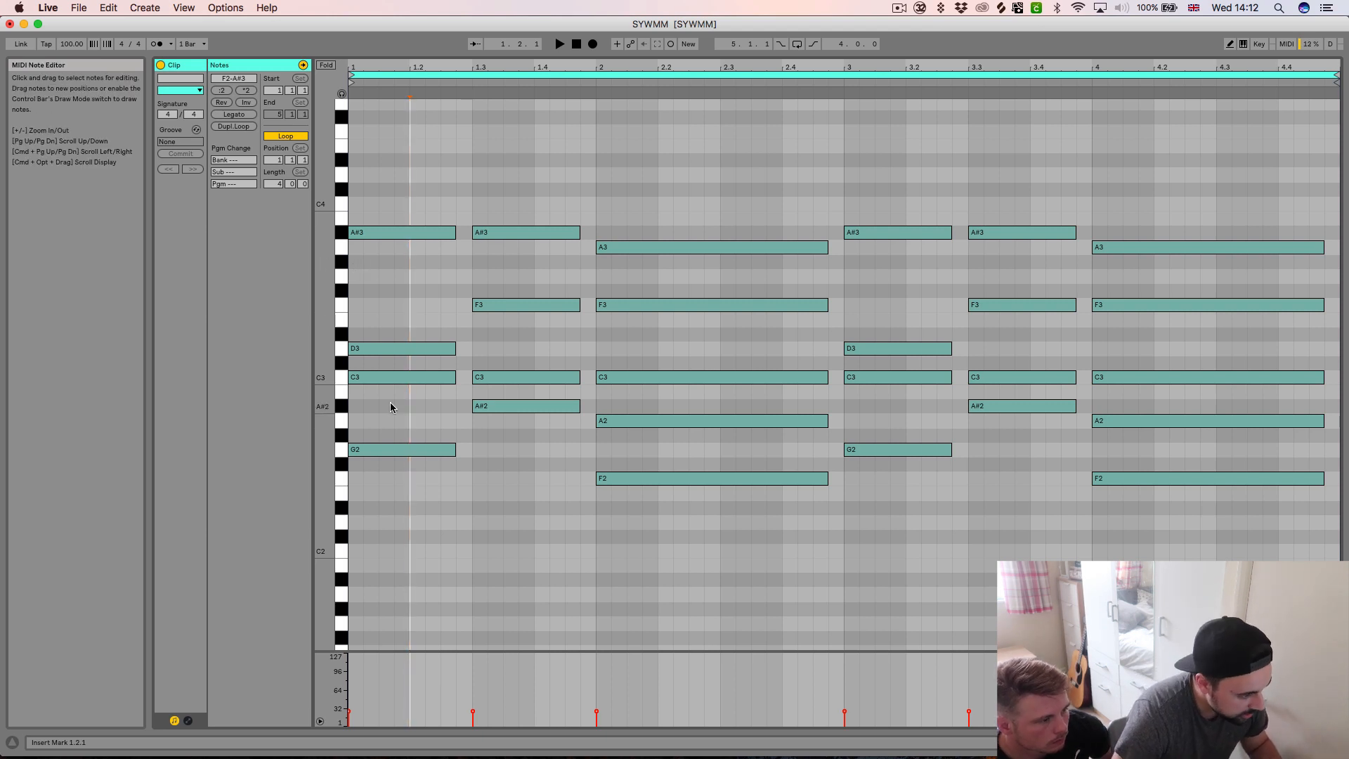
{"action": "left_click", "coordinate": [380, 324]}
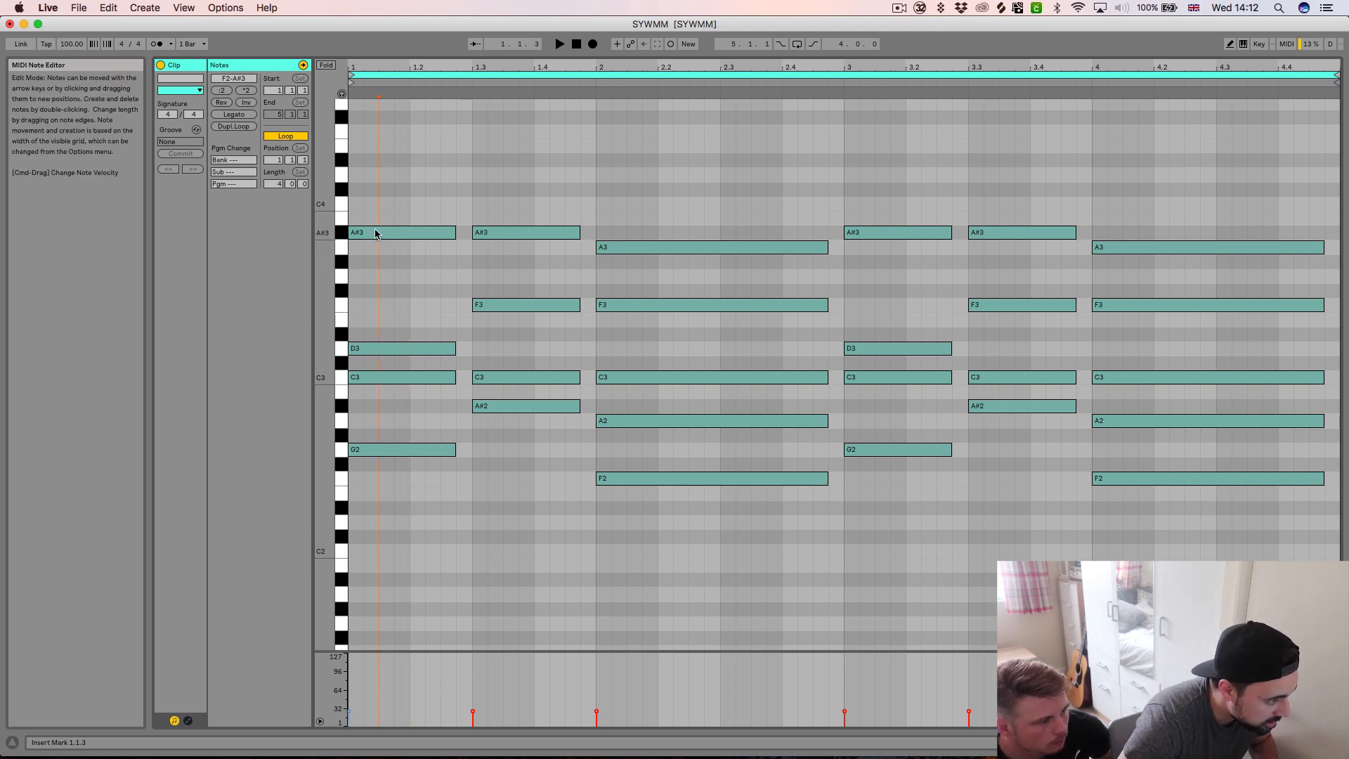
{"action": "left_click", "coordinate": [399, 234]}
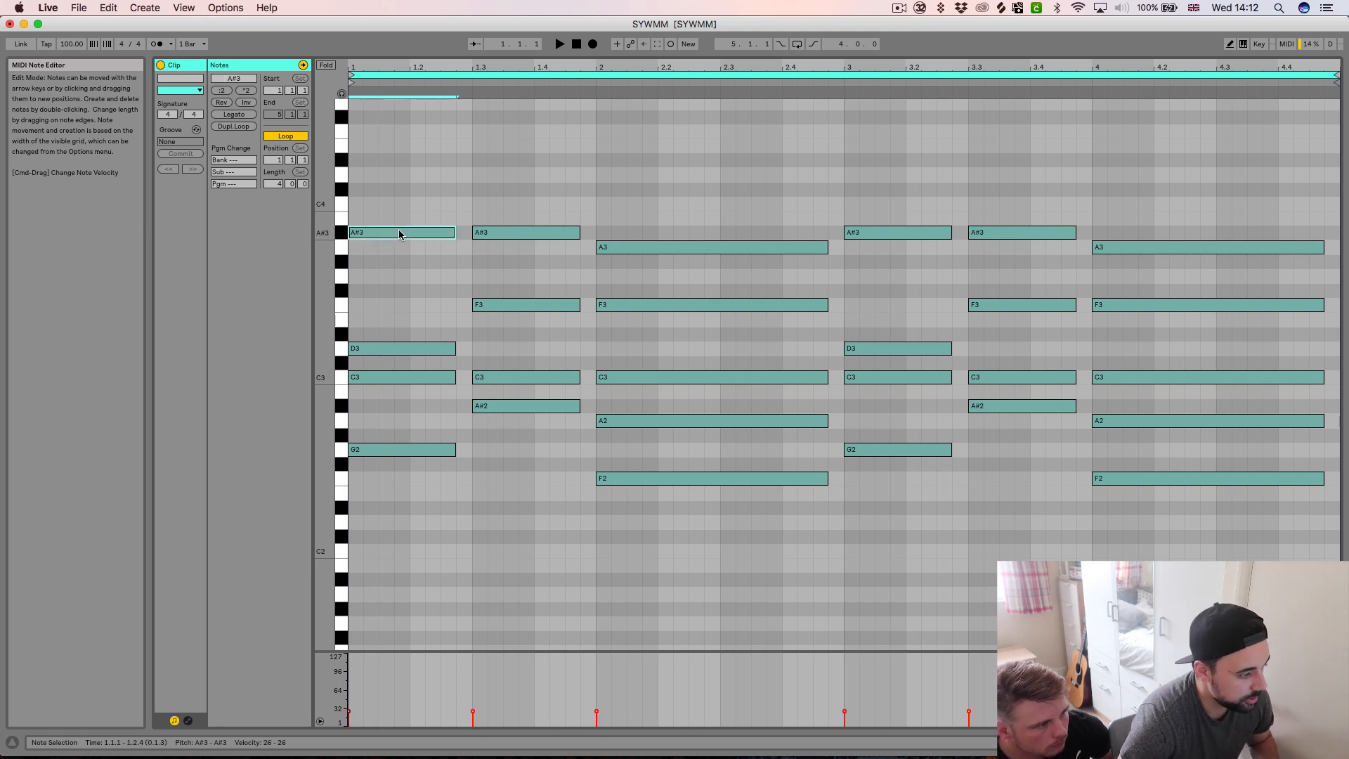
{"action": "left_click_drag", "start_coordinate": [399, 234], "coordinate": [406, 235]}
{"action": "left_click", "coordinate": [407, 350]}
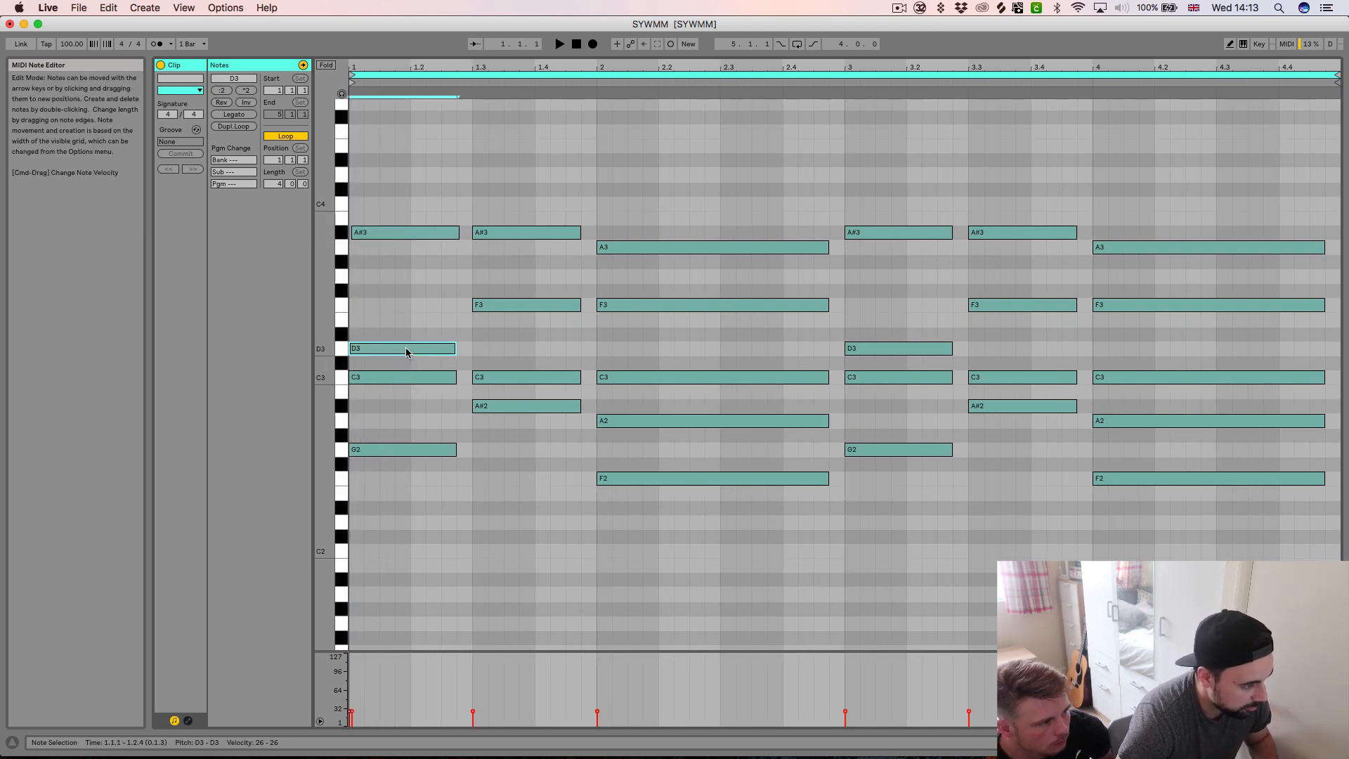
{"action": "left_click_drag", "start_coordinate": [406, 349], "coordinate": [402, 380]}
{"action": "left_click", "coordinate": [399, 380]}
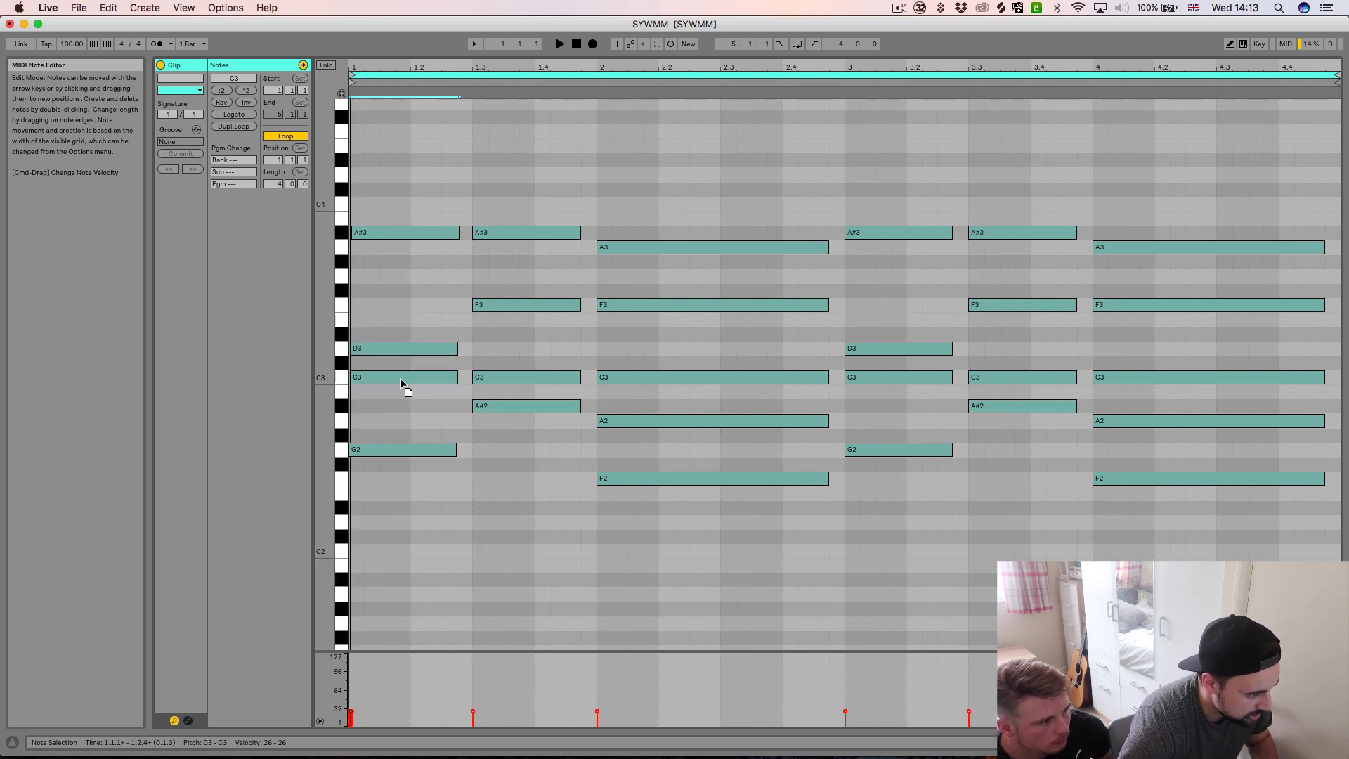
{"action": "left_click", "coordinate": [424, 420]}
{"action": "key", "text": "space"}
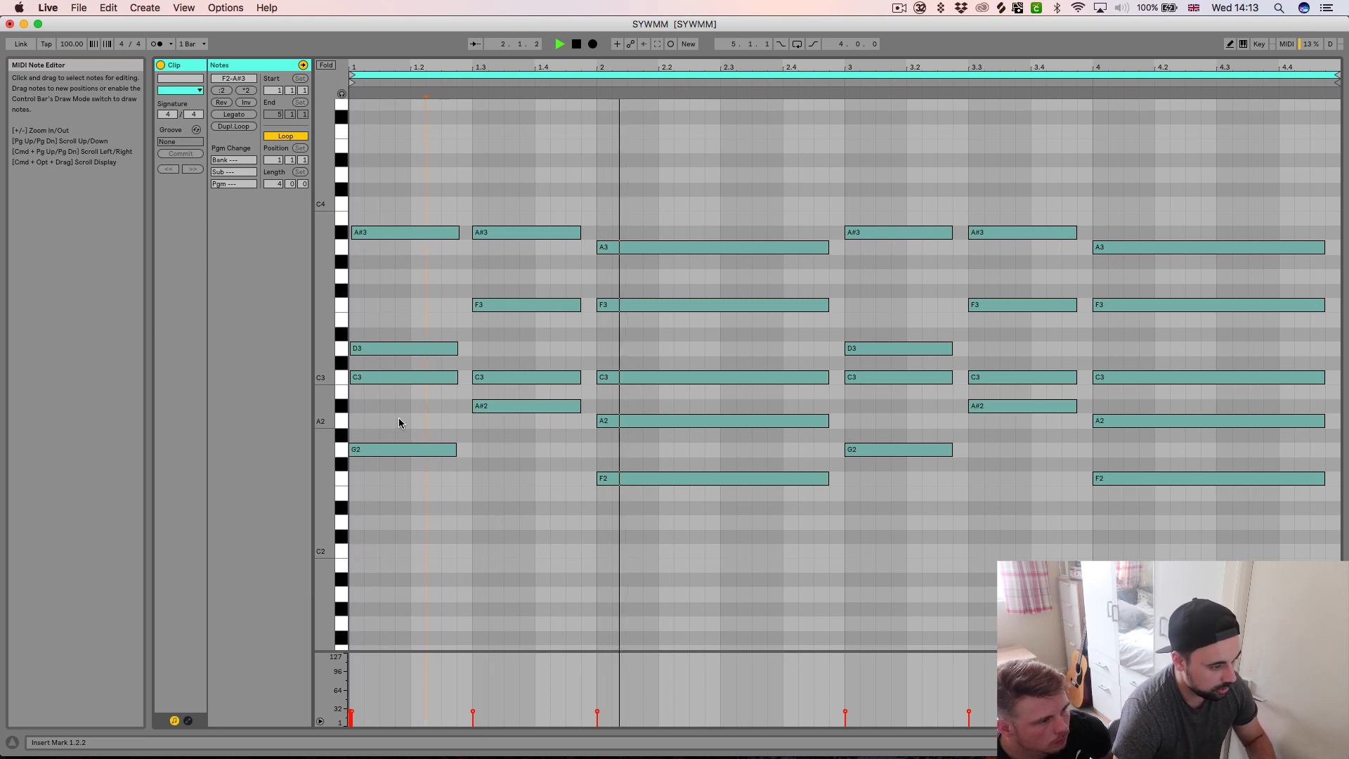
{"action": "key", "text": "space"}
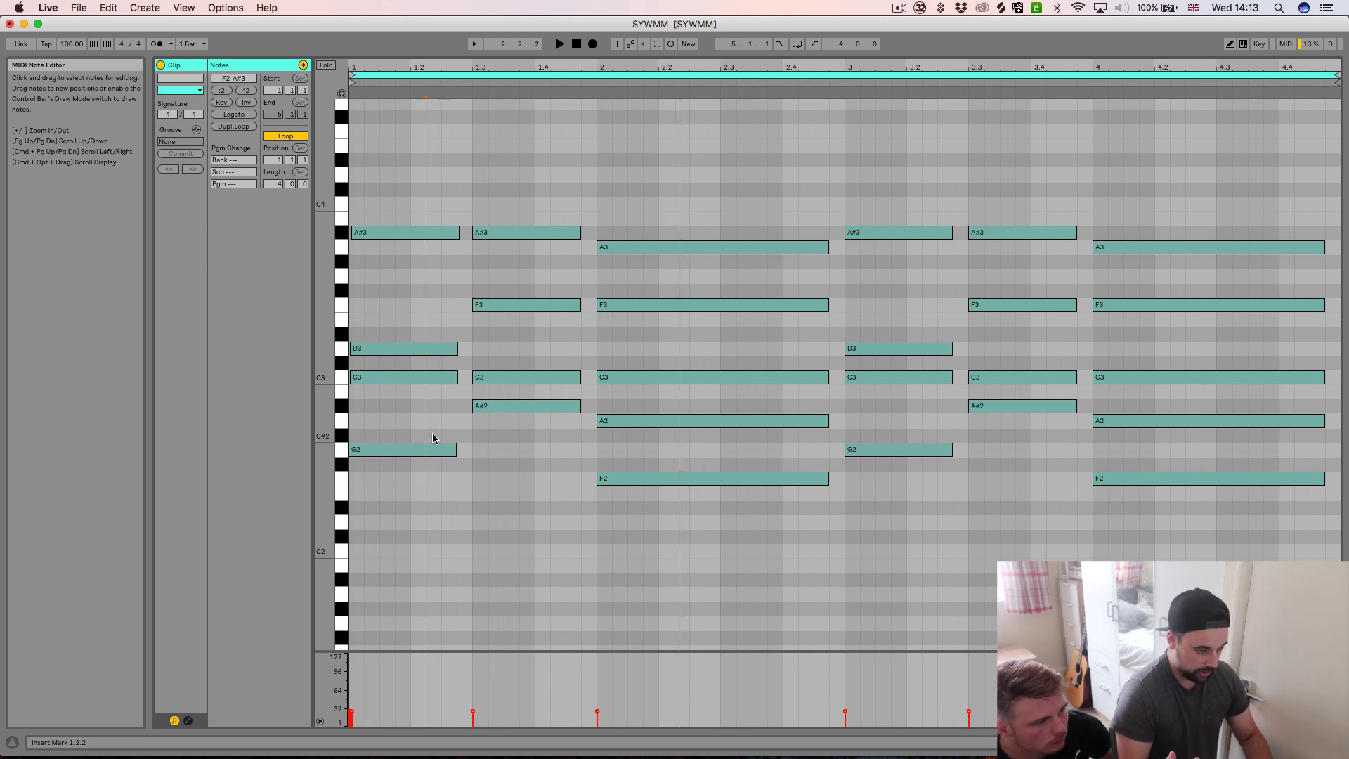
Undo the note nudges, length changes and quantization to bring back the original chord timing.
{"action": "key", "text": "super+z"}
{"action": "key", "text": "super+z"}
{"action": "key", "text": "super+z"}
{"action": "key", "text": "super+z"}
{"action": "key", "text": "super+z"}
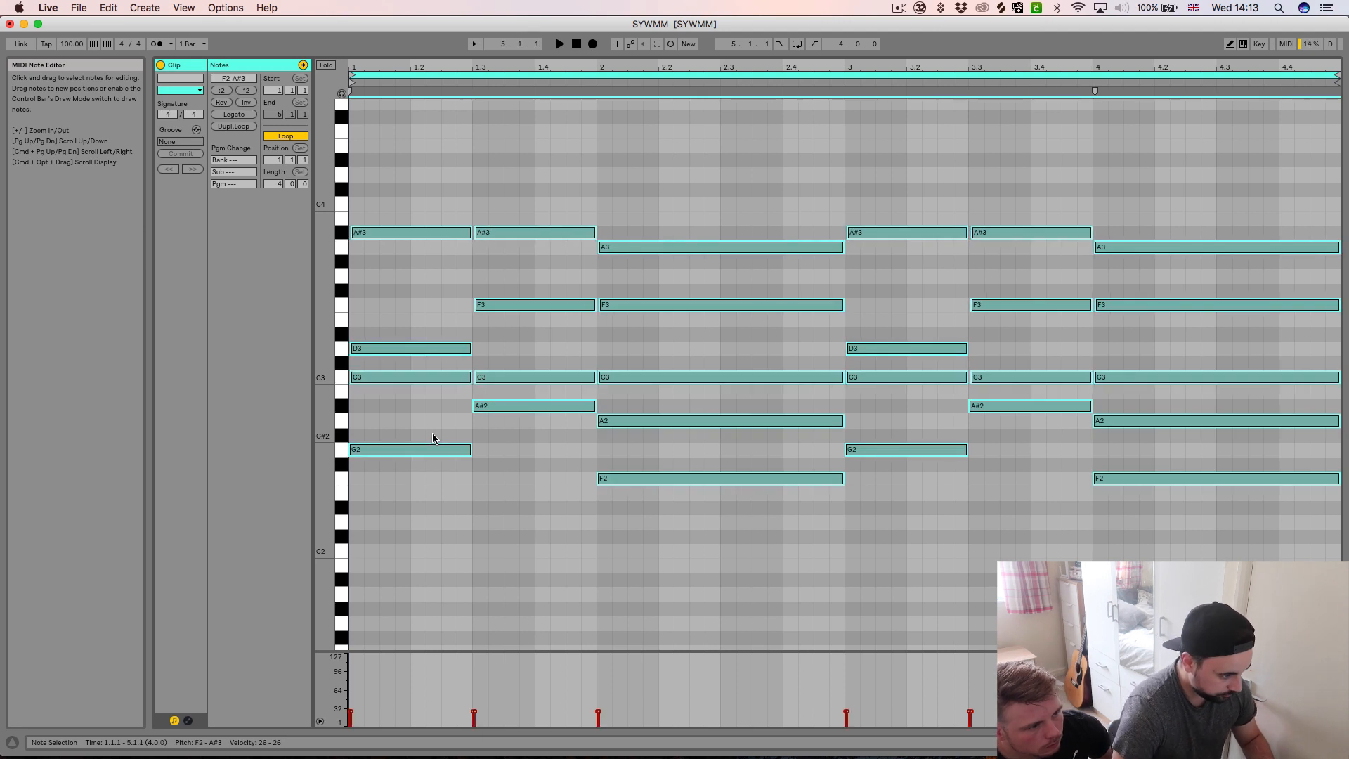
Shorten all notes in the clip by one sixteenth so the last chord ends at 4.4.4.
{"action": "left_click", "coordinate": [425, 406]}
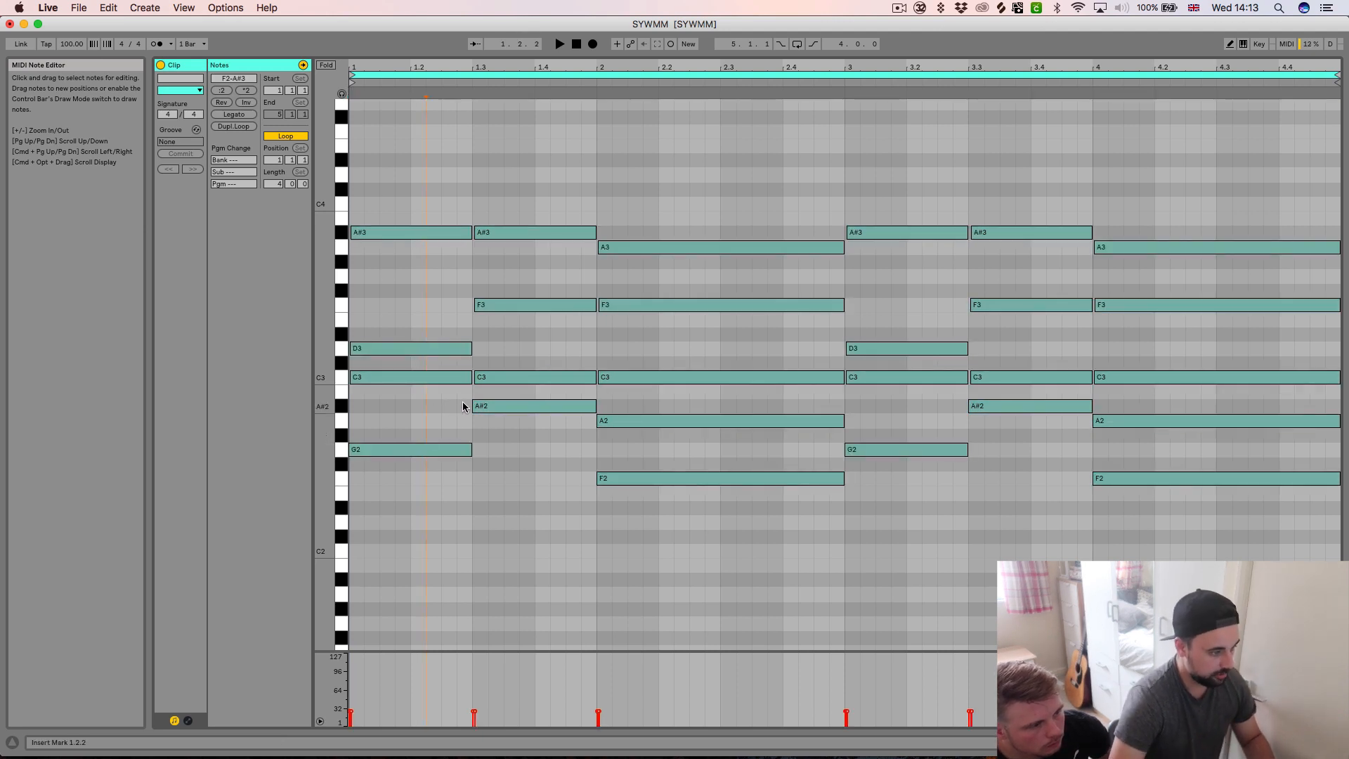
{"action": "key", "text": "super+a"}
{"action": "key", "text": "shift+Left"}
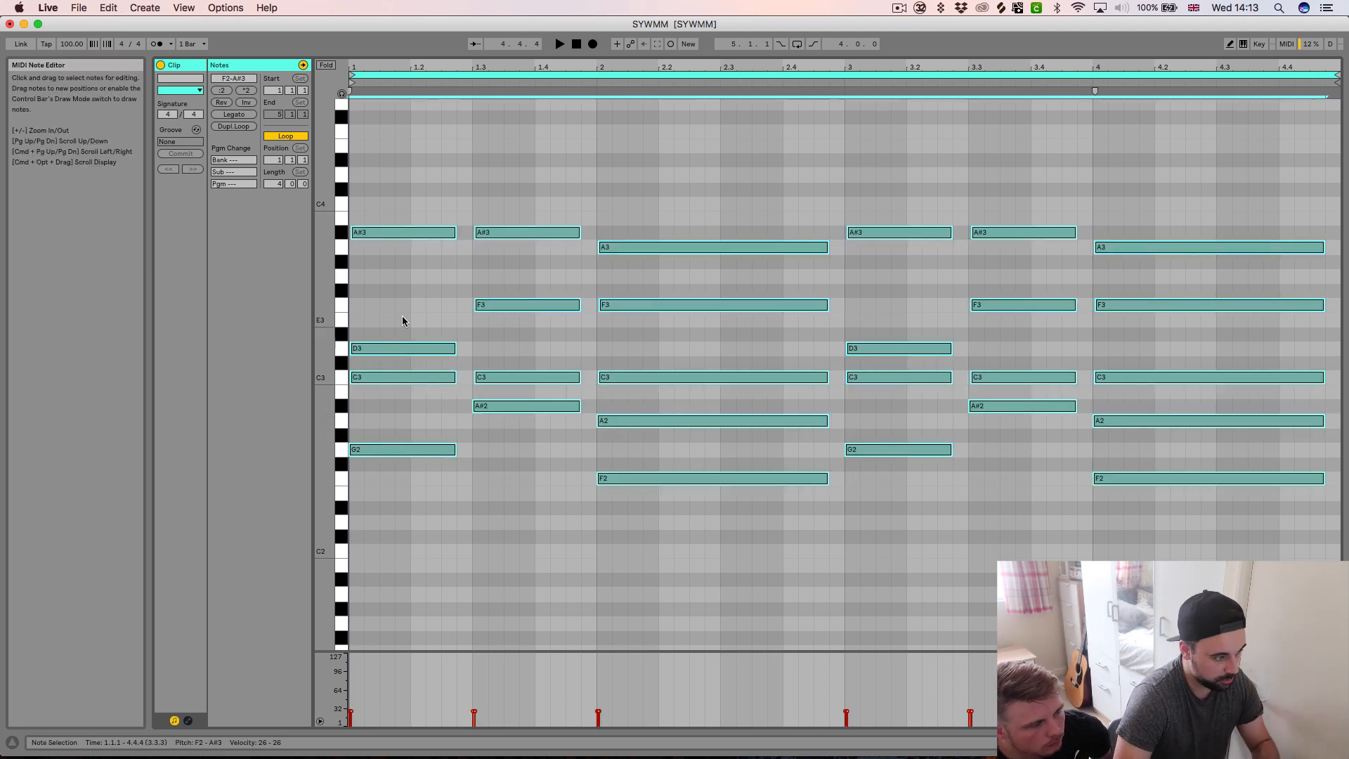
Lengthen all notes in the clip with Legato so the chords meet, and play back the first chords.
{"action": "key", "text": "super+c"}
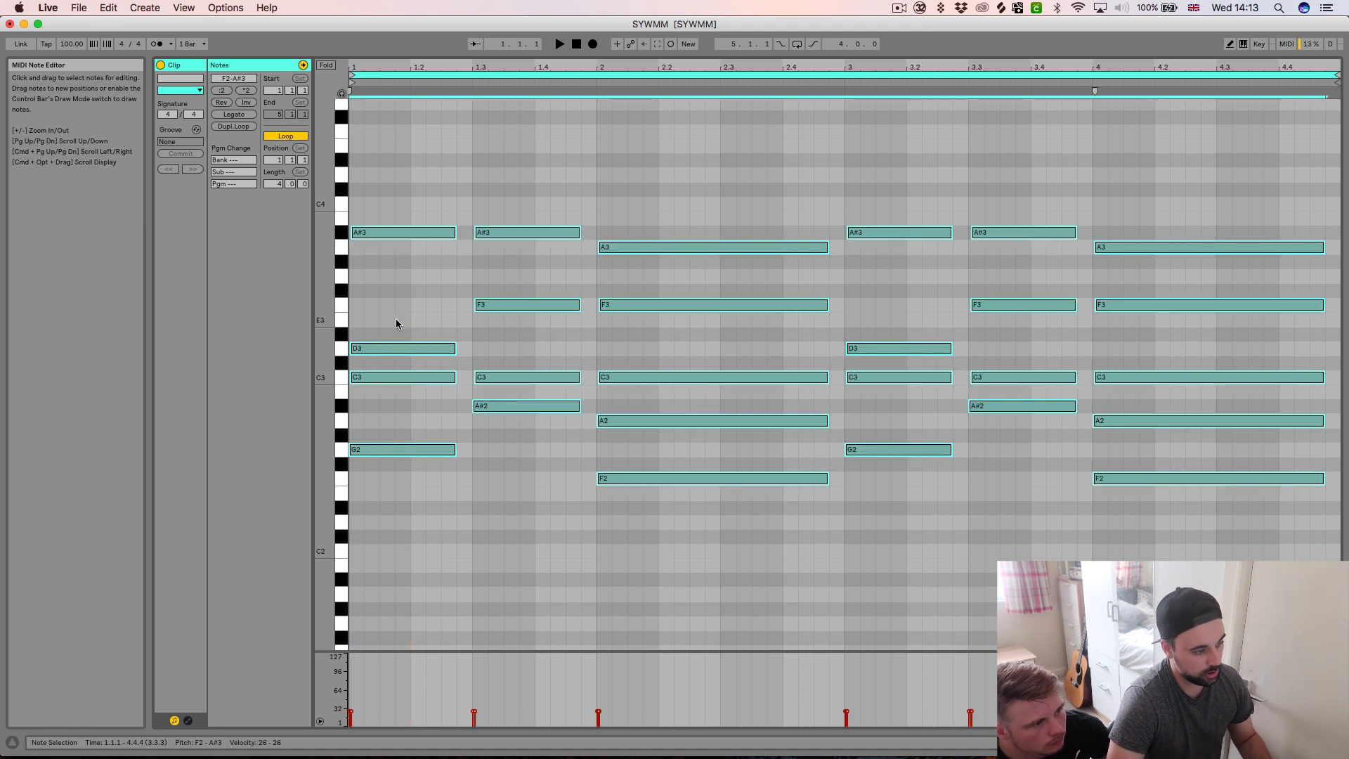
{"action": "left_click", "coordinate": [233, 115]}
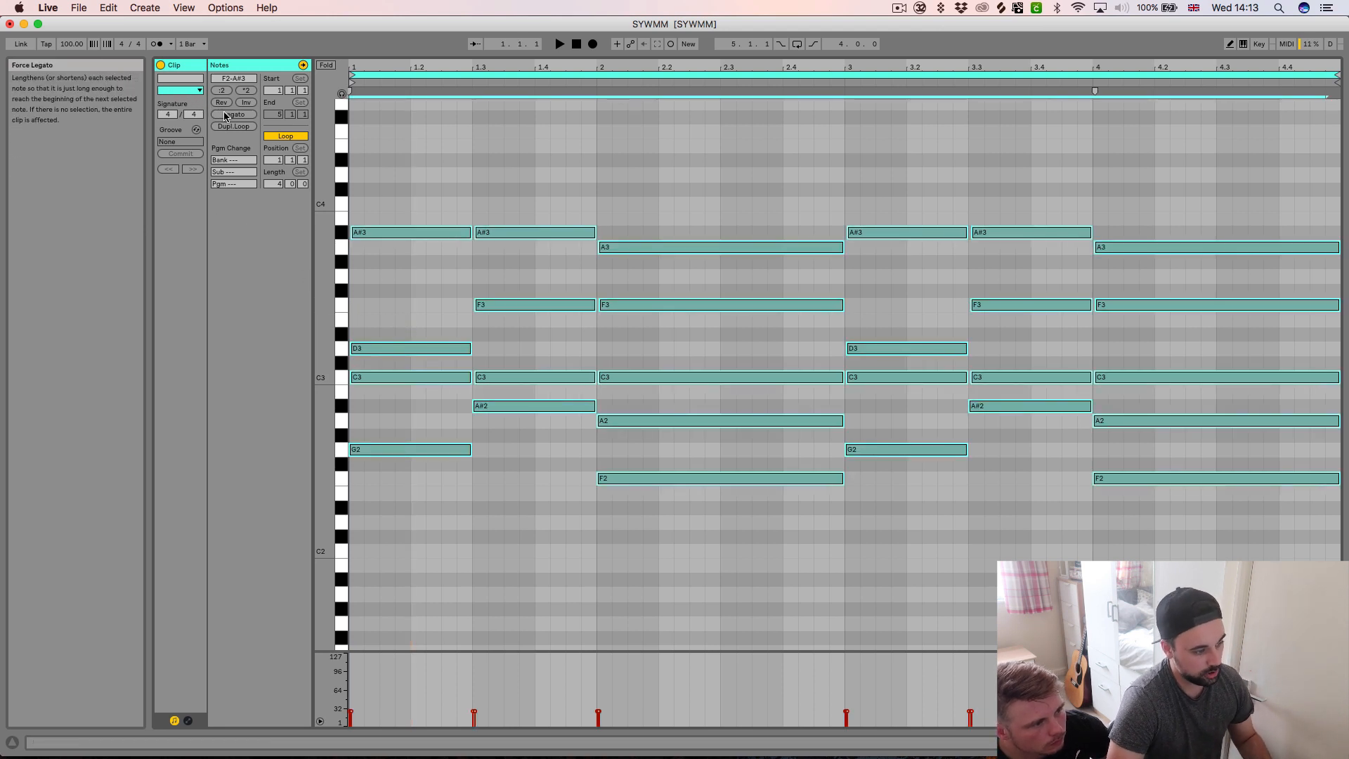
{"action": "left_click", "coordinate": [440, 231]}
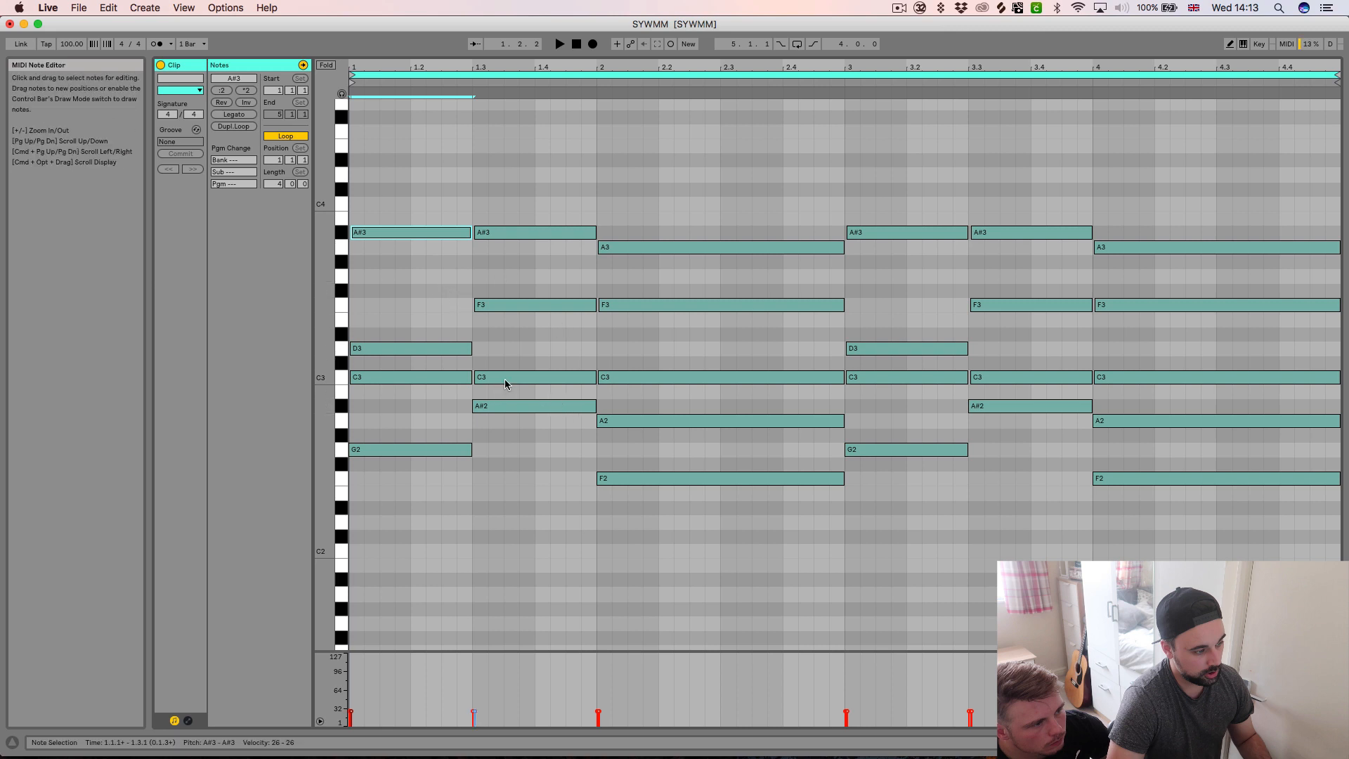
{"action": "key", "text": "space"}
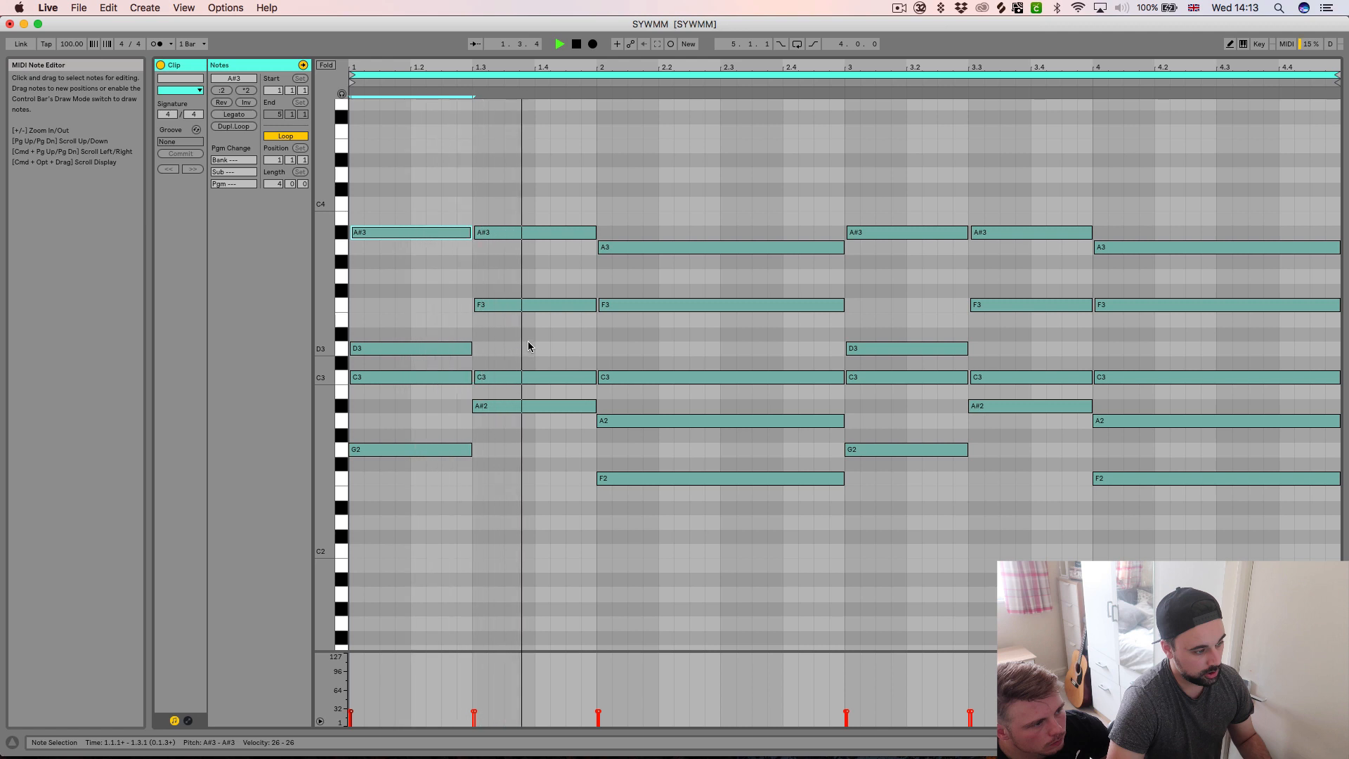
{"action": "key", "text": "space"}
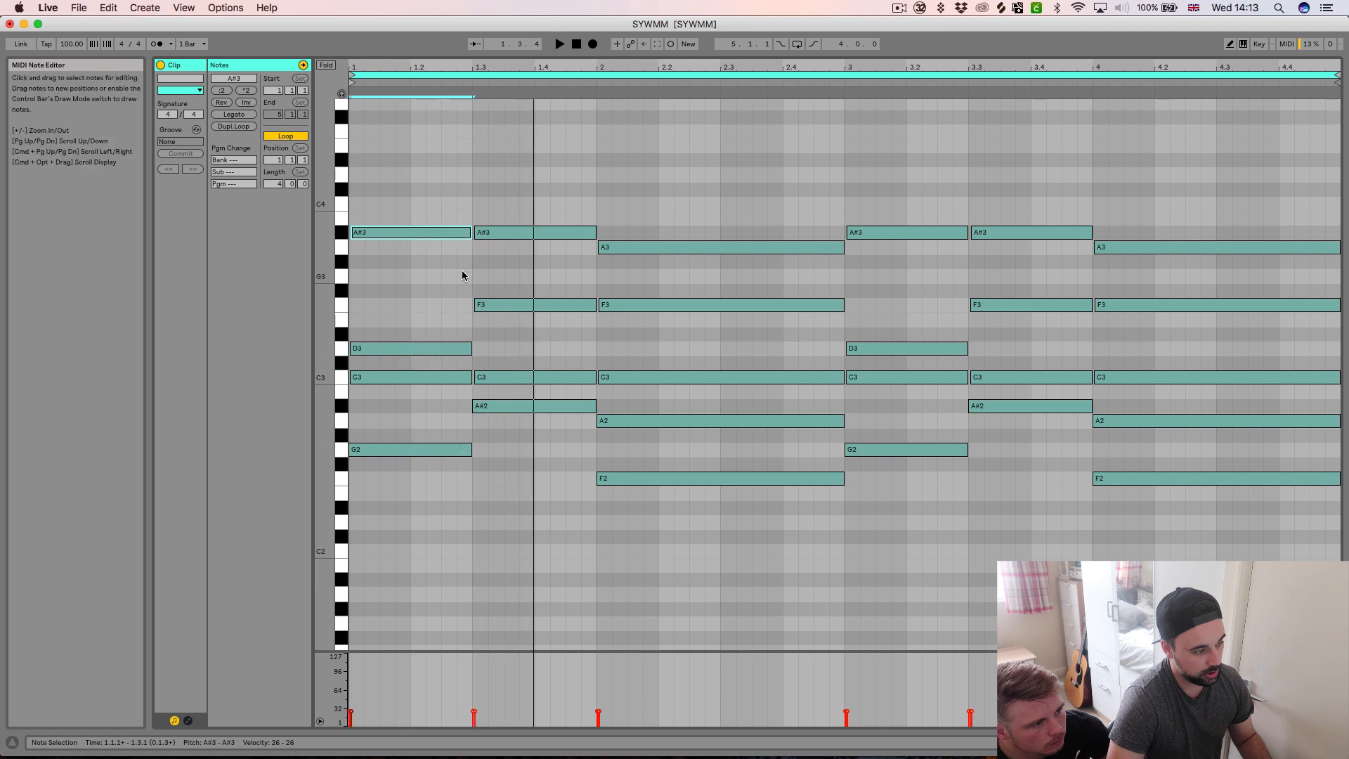
Play the chords with all note velocities raised to 127, and again with them lowered to 24.
{"action": "key", "text": "super+a"}
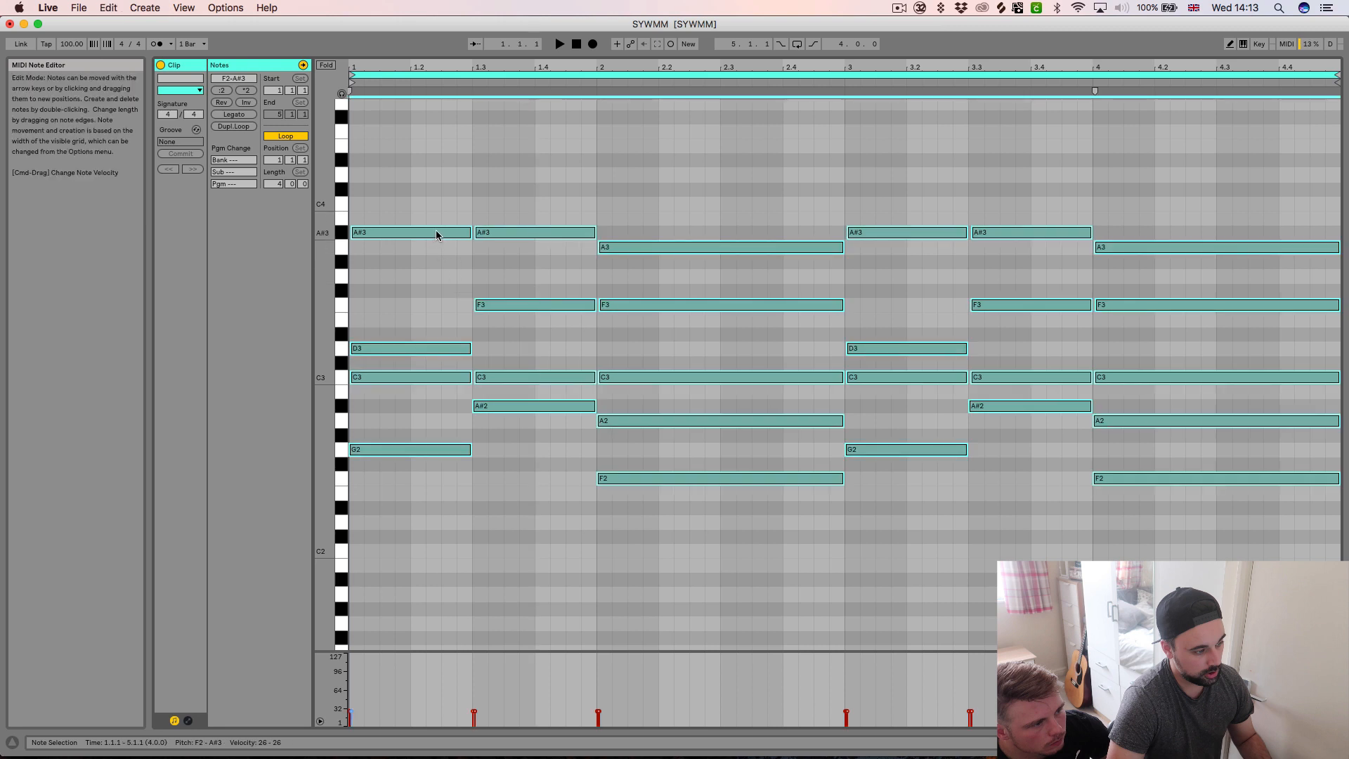
{"action": "left_click_drag", "start_coordinate": [434, 232], "coordinate": [435, 105]}
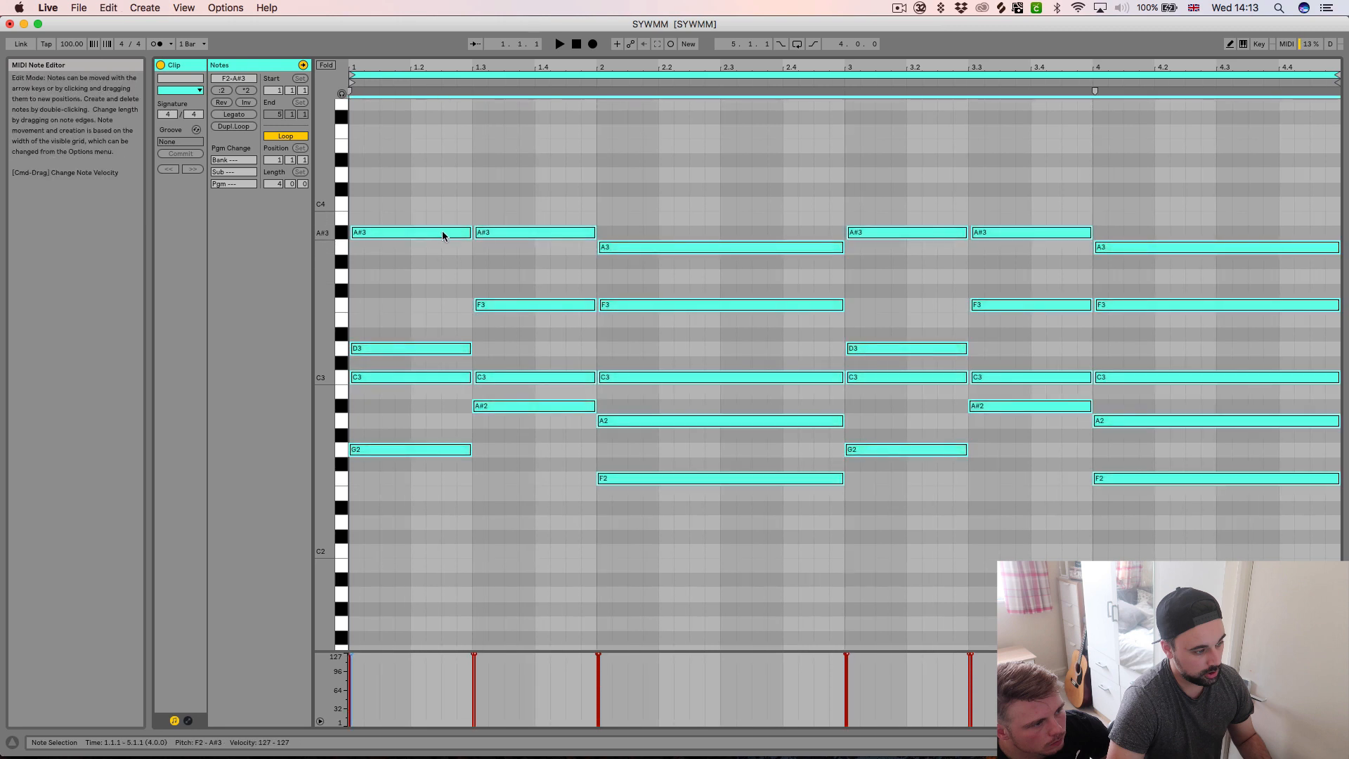
{"action": "key", "text": "space"}
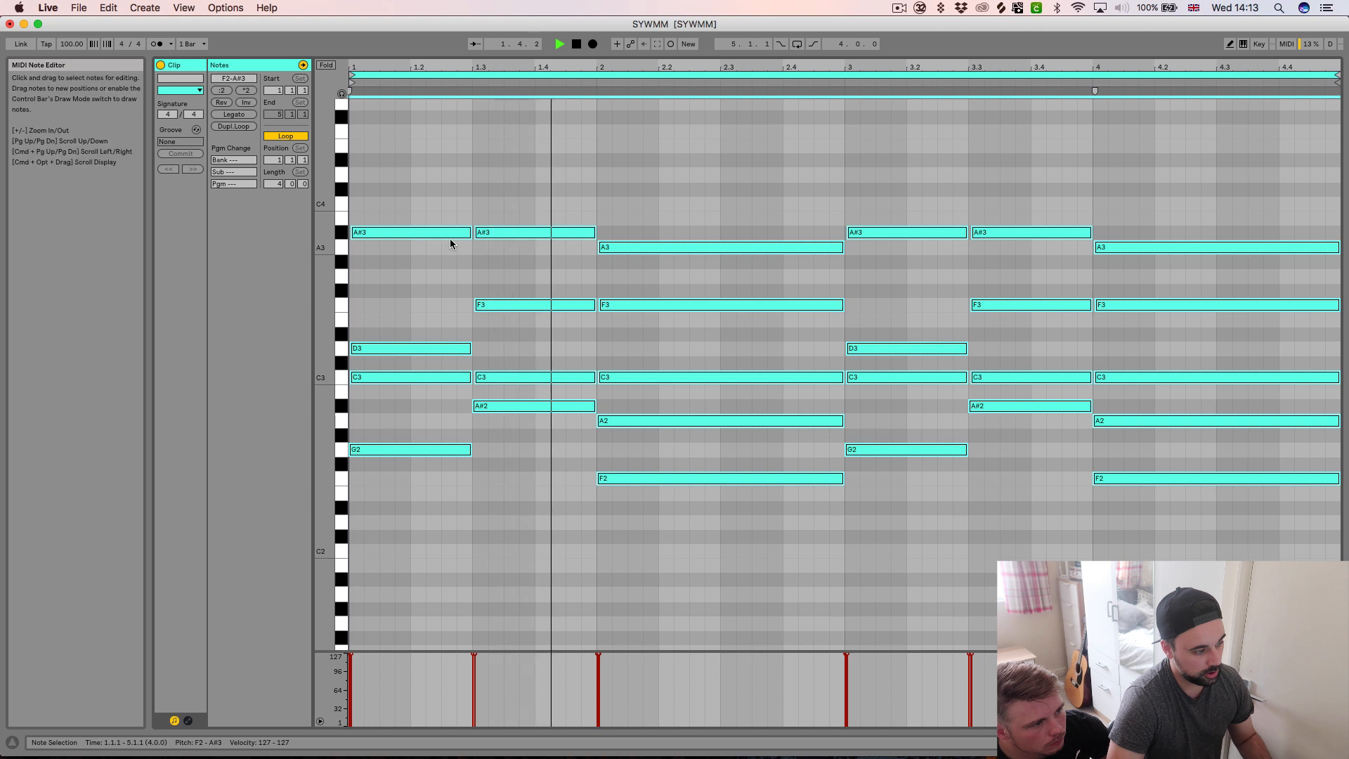
{"action": "left_click_drag", "start_coordinate": [450, 238], "coordinate": [450, 369]}
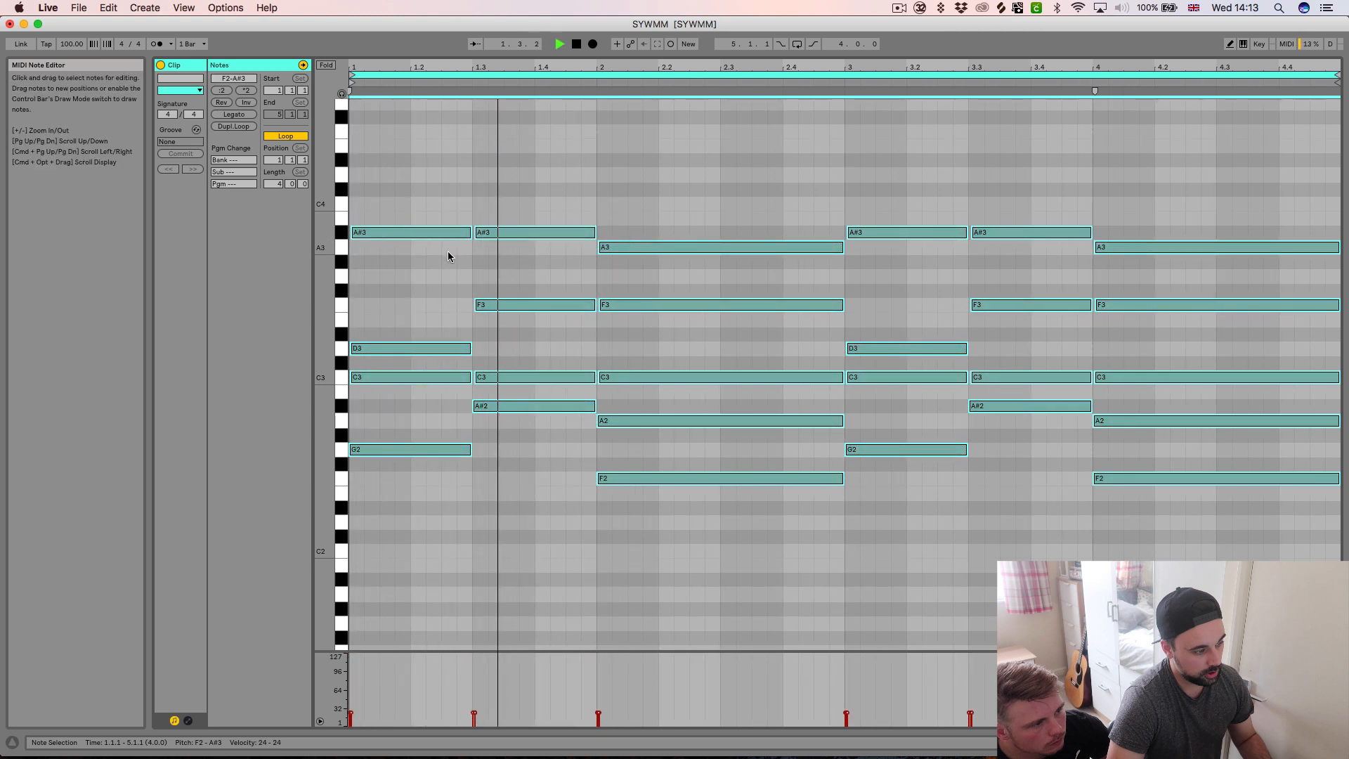
{"action": "key", "text": "space"}
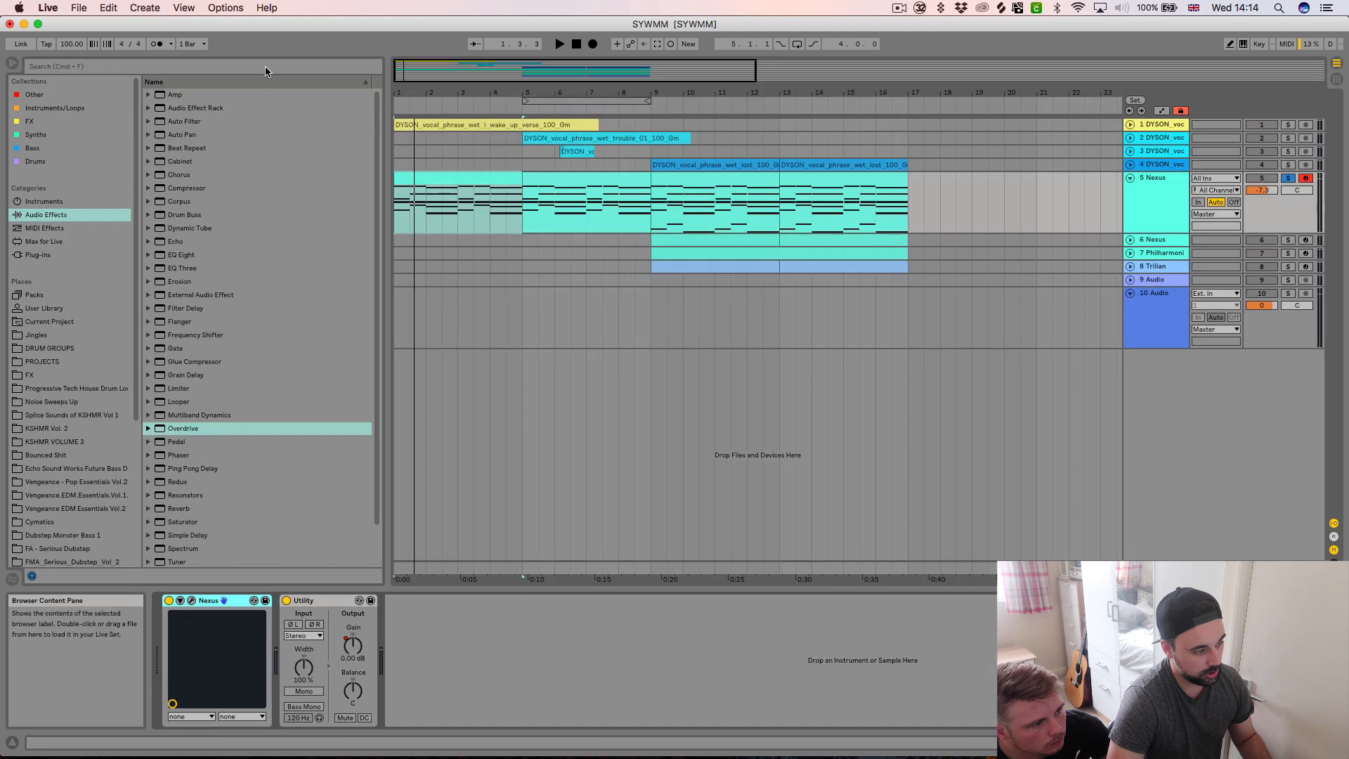
Unsolo the Nexus track, open its second clip at bar 5 and briefly play it.
{"action": "left_click", "coordinate": [1288, 178]}
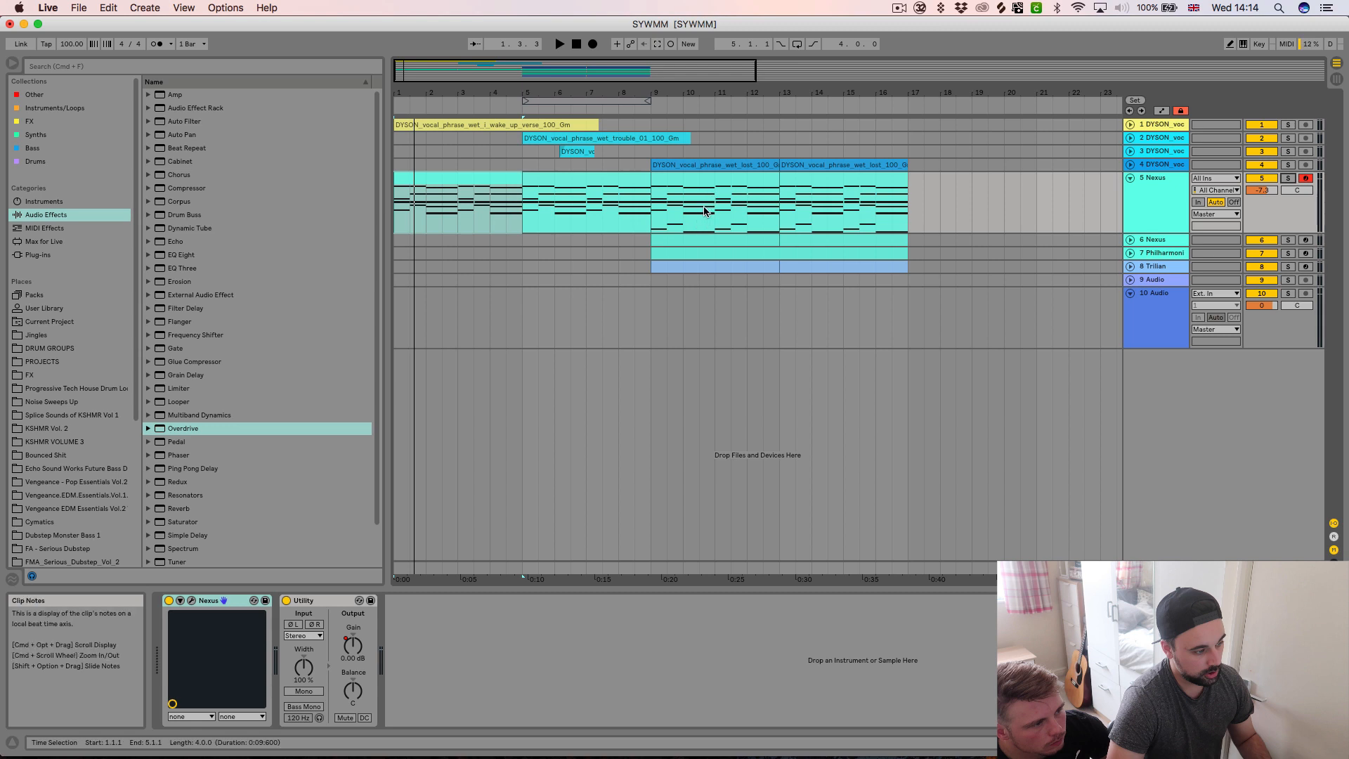
{"action": "left_click", "coordinate": [490, 181]}
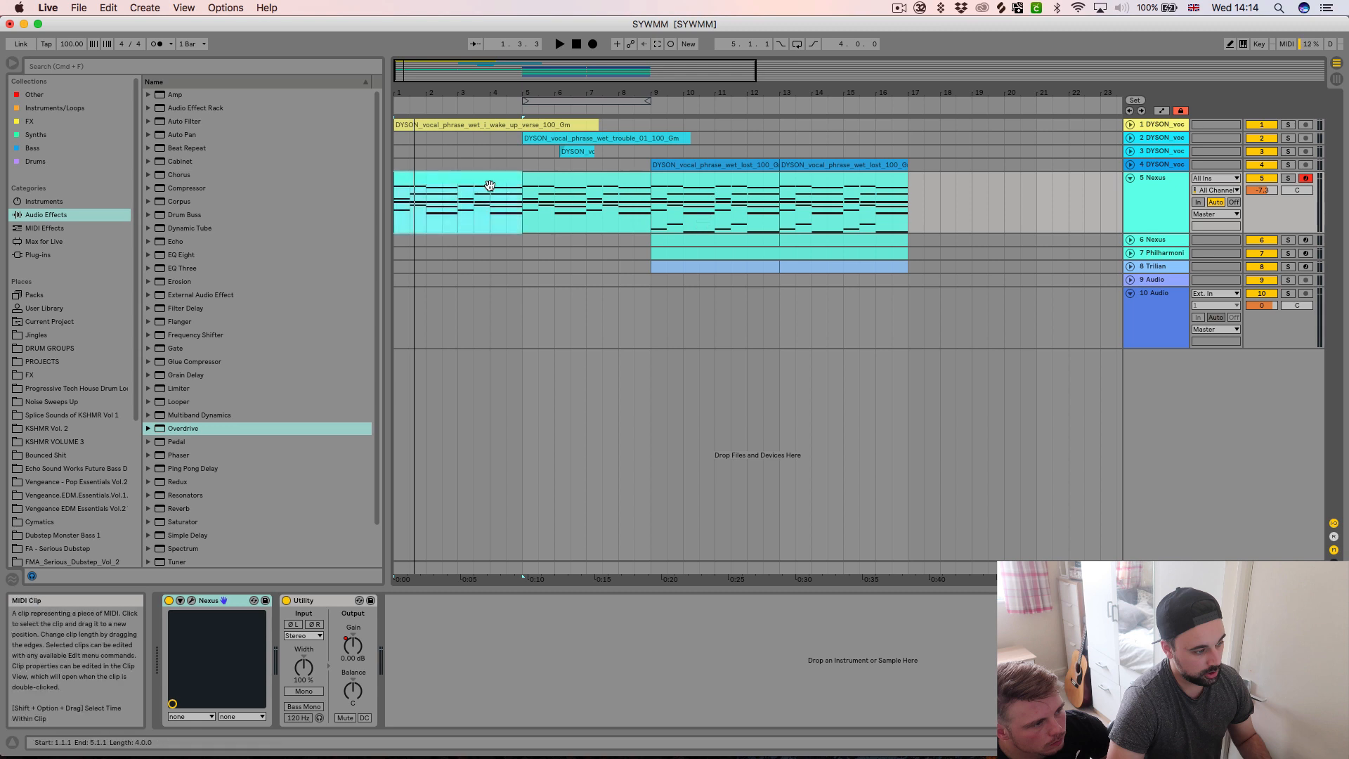
{"action": "double_click", "coordinate": [624, 186]}
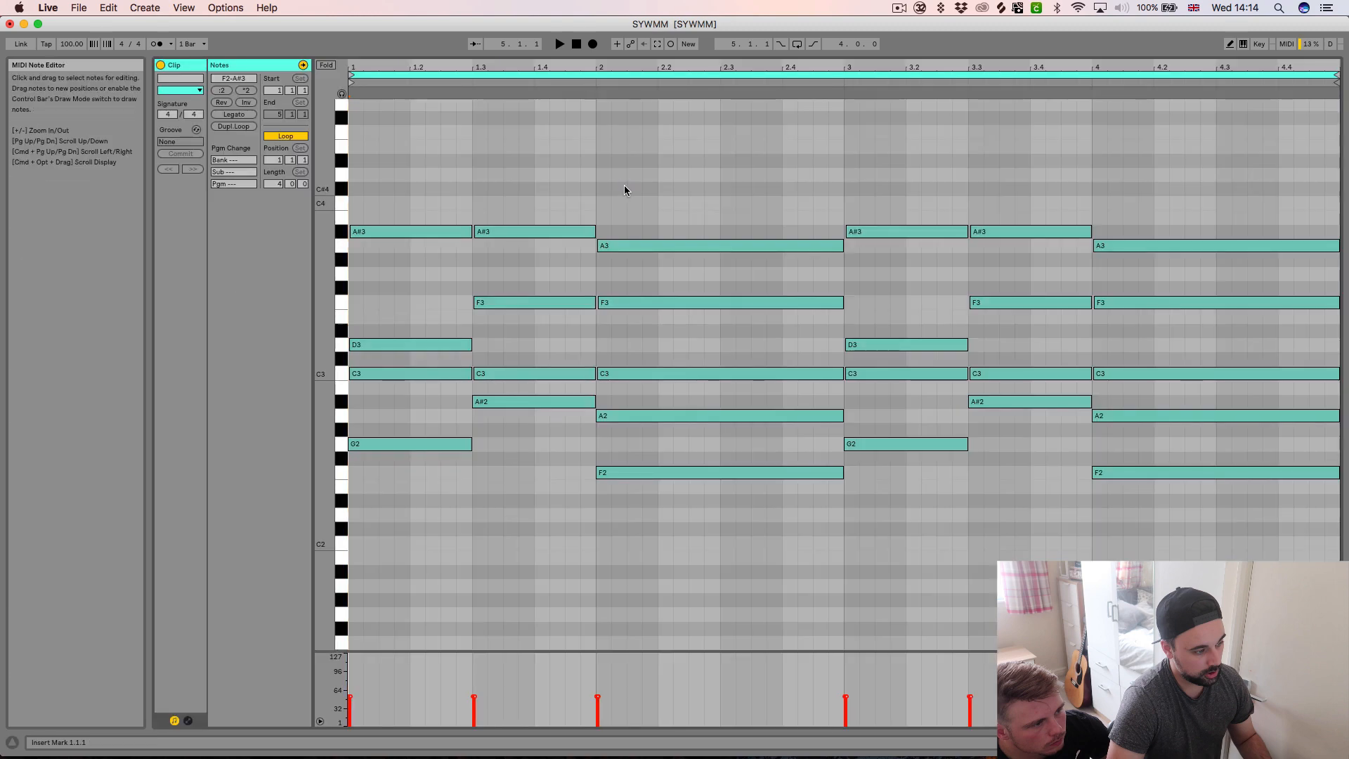
{"action": "key", "text": "space"}
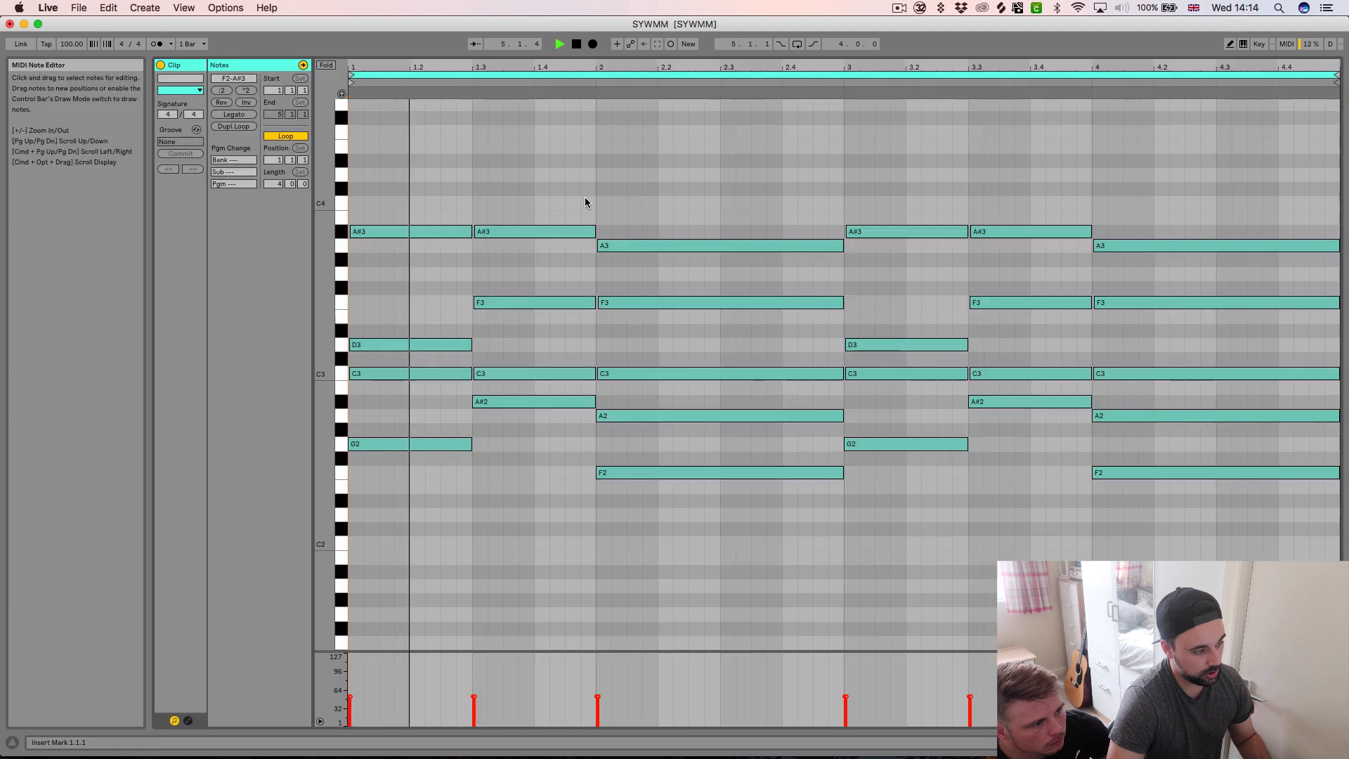
{"action": "key", "text": "shift+Tab"}
{"action": "key", "text": "space"}
Compare the note velocities of the first Nexus clip with those of the clip at bar 5.
{"action": "left_click", "coordinate": [455, 174]}
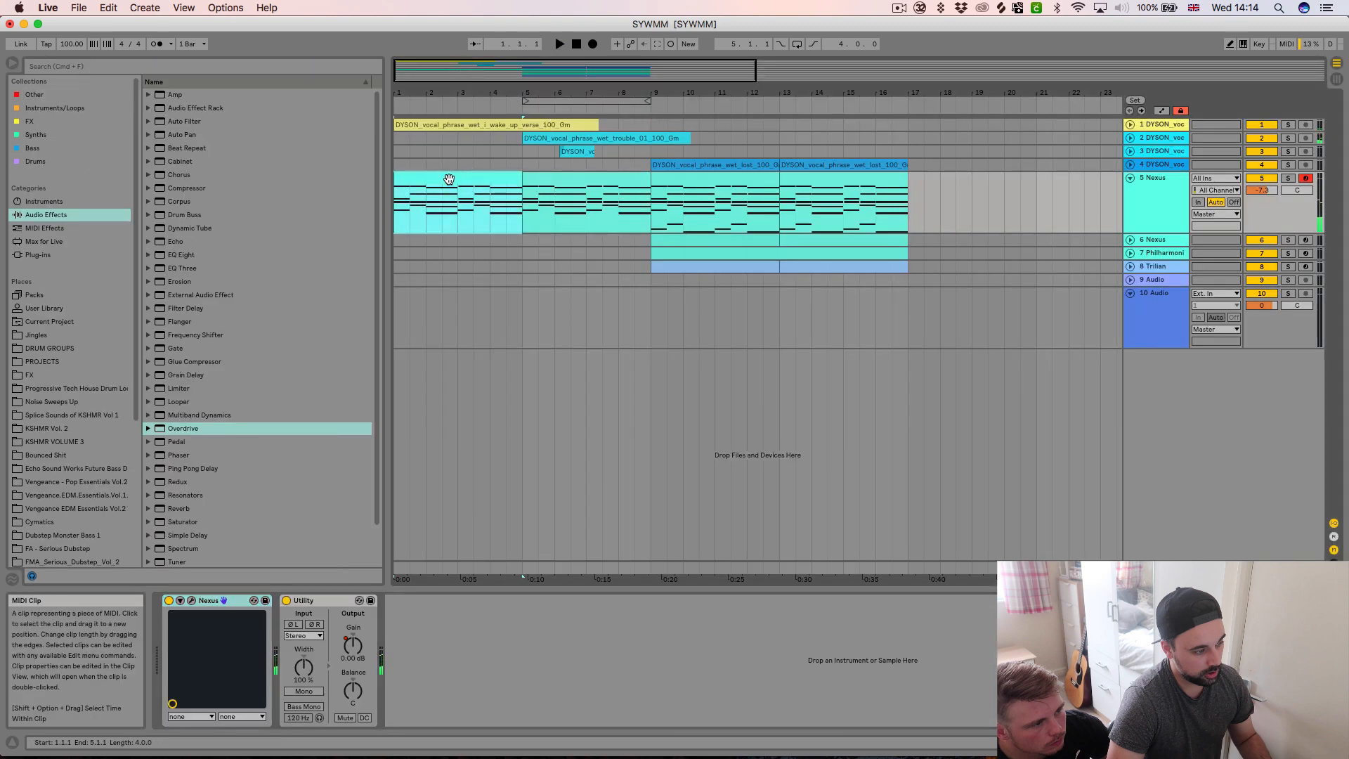
{"action": "double_click", "coordinate": [449, 179]}
{"action": "key", "text": "shift+Tab"}
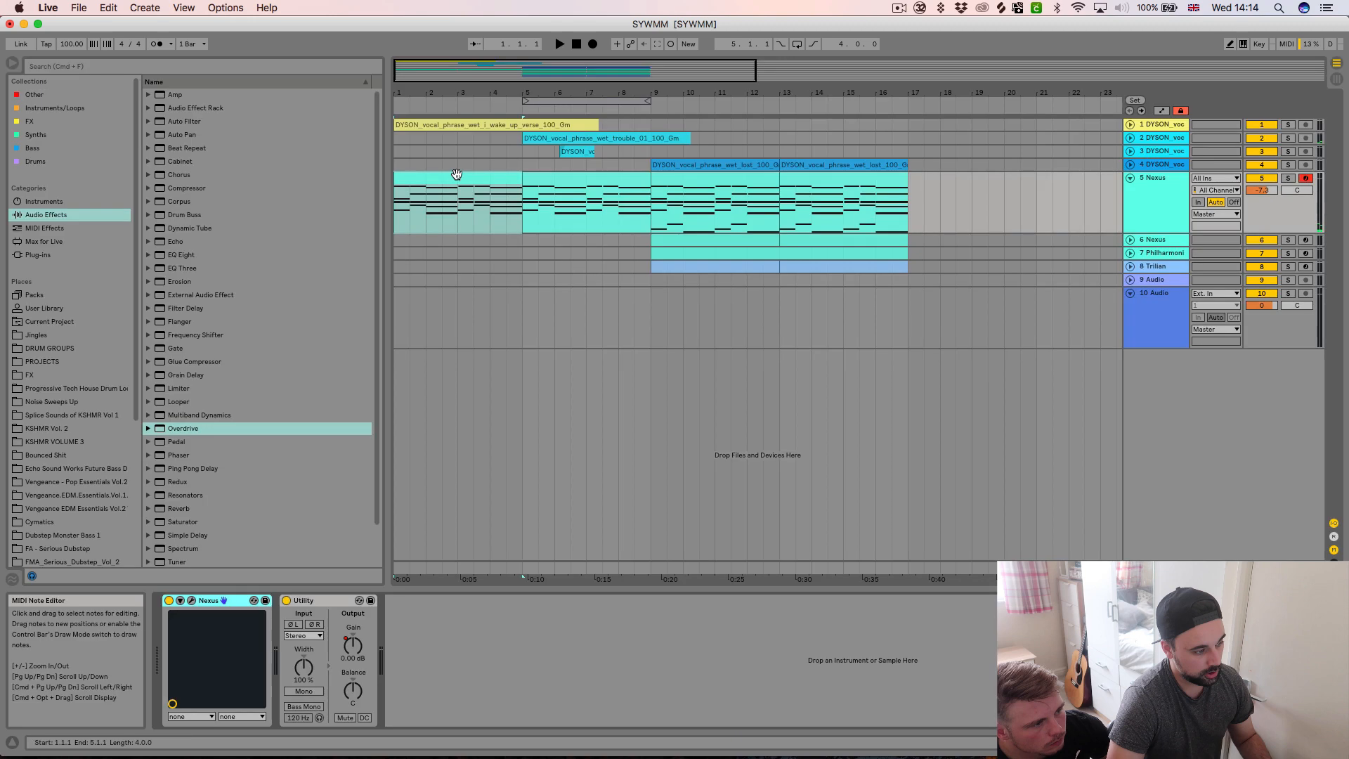
{"action": "double_click", "coordinate": [539, 187]}
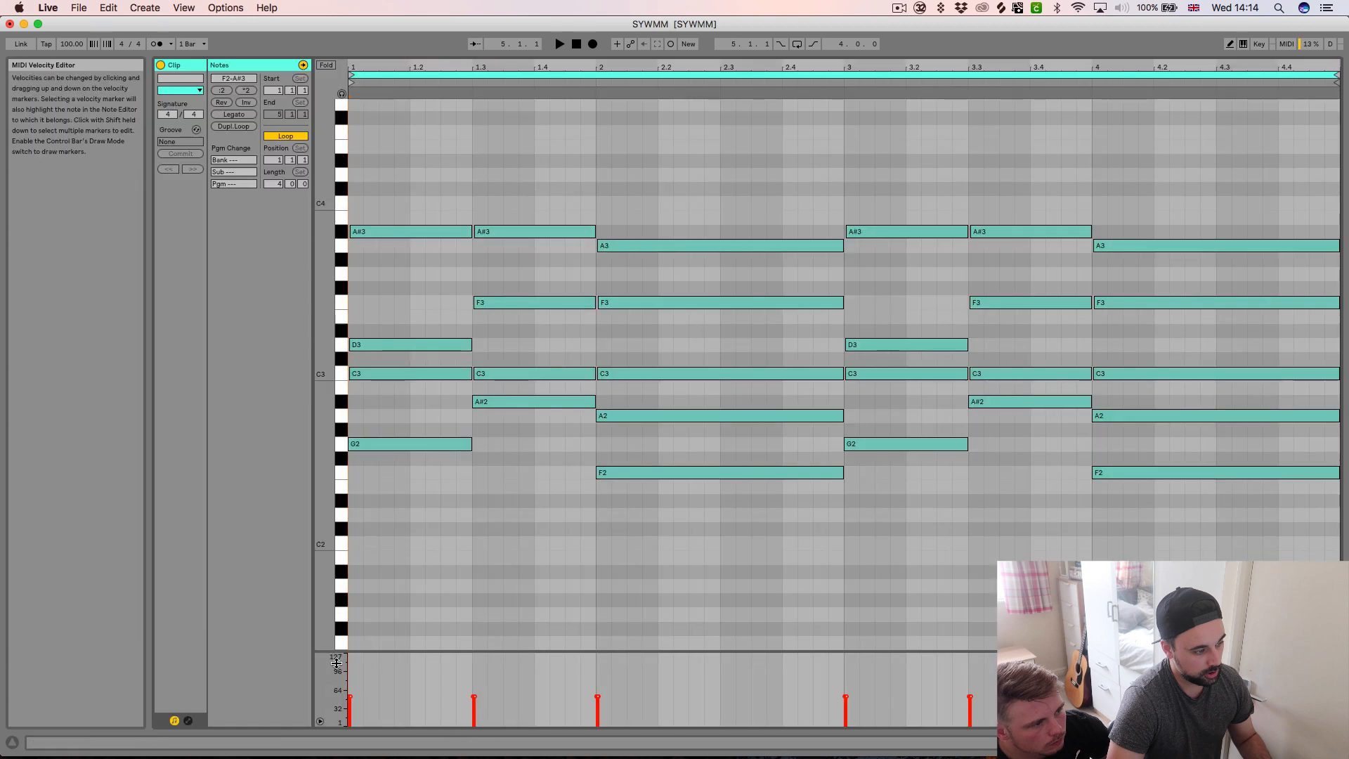
Play the arrangement from bar 5 to hear the second Nexus clip with the vocals.
{"action": "key", "text": "space"}
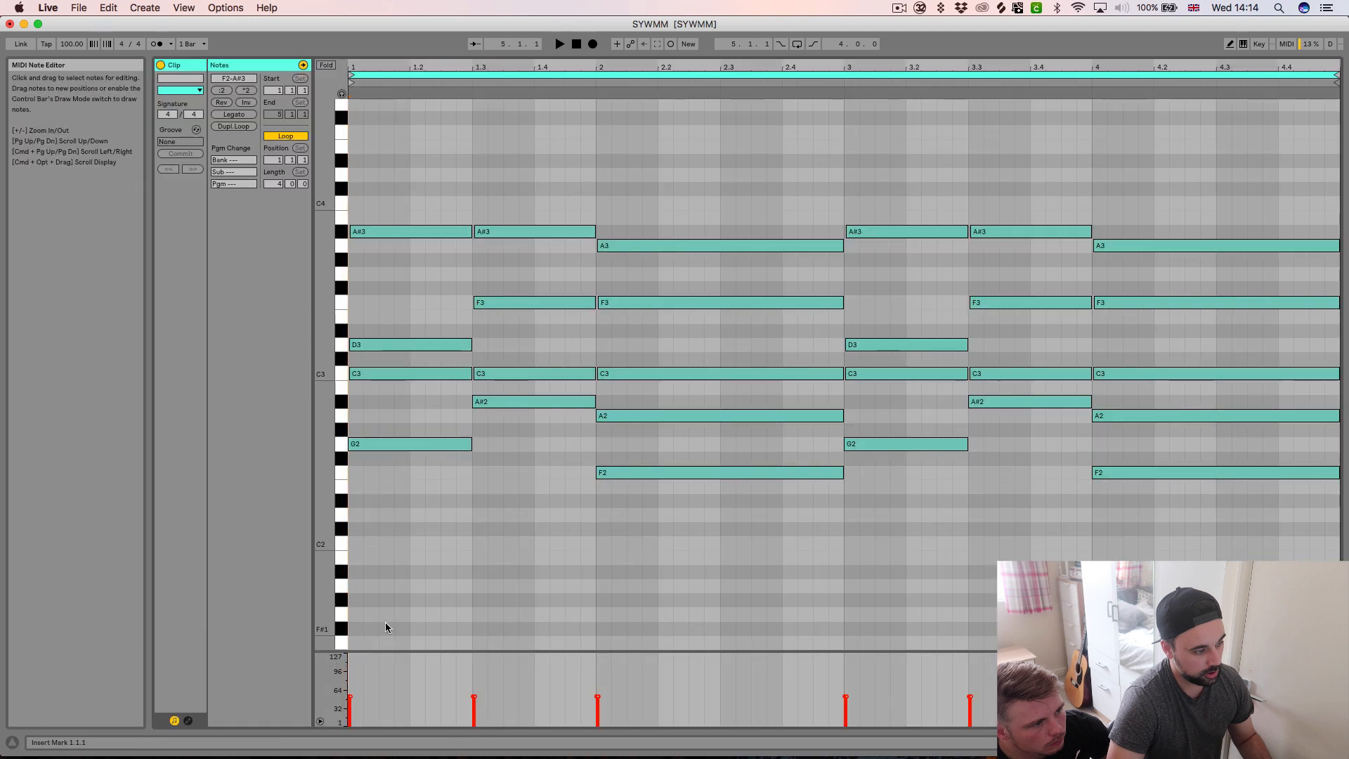
{"action": "key", "text": "shift+Tab"}
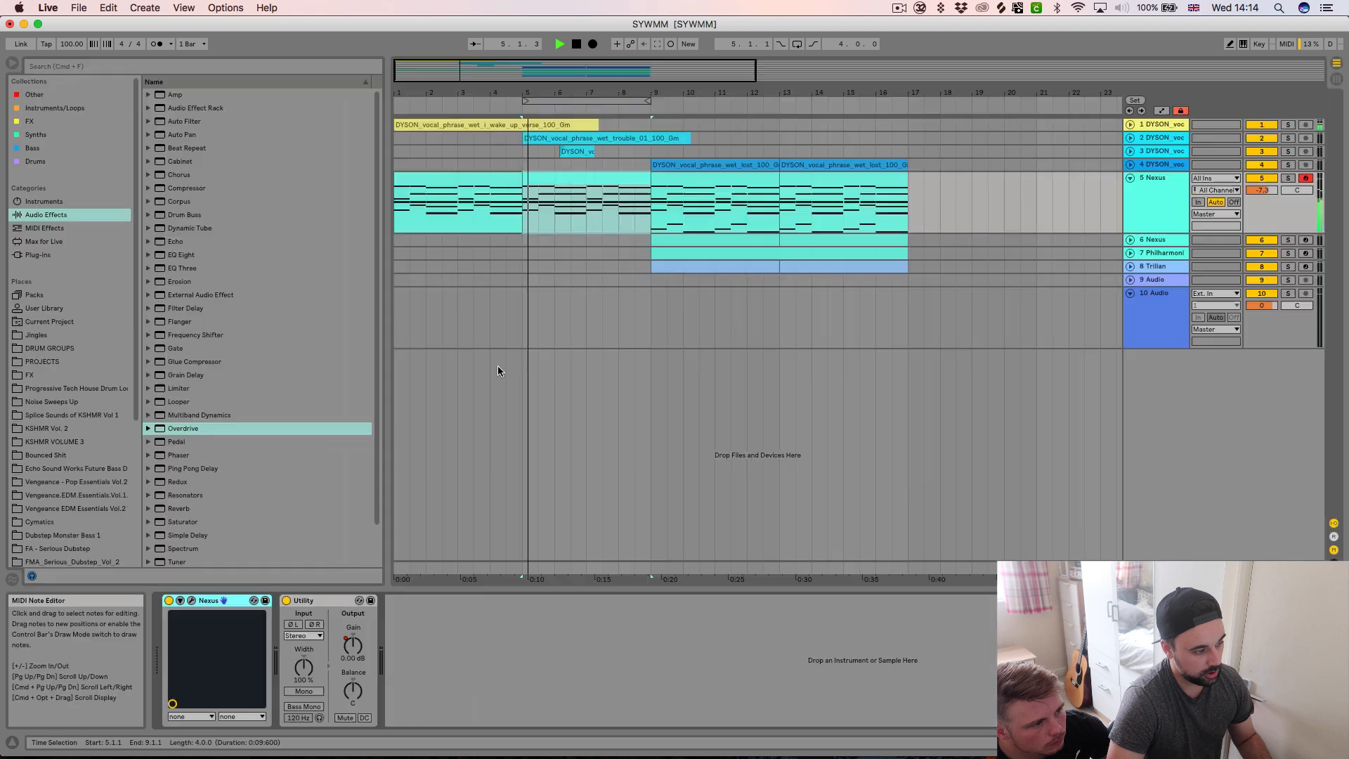
{"action": "left_click", "coordinate": [610, 191]}
{"action": "key", "text": "space"}
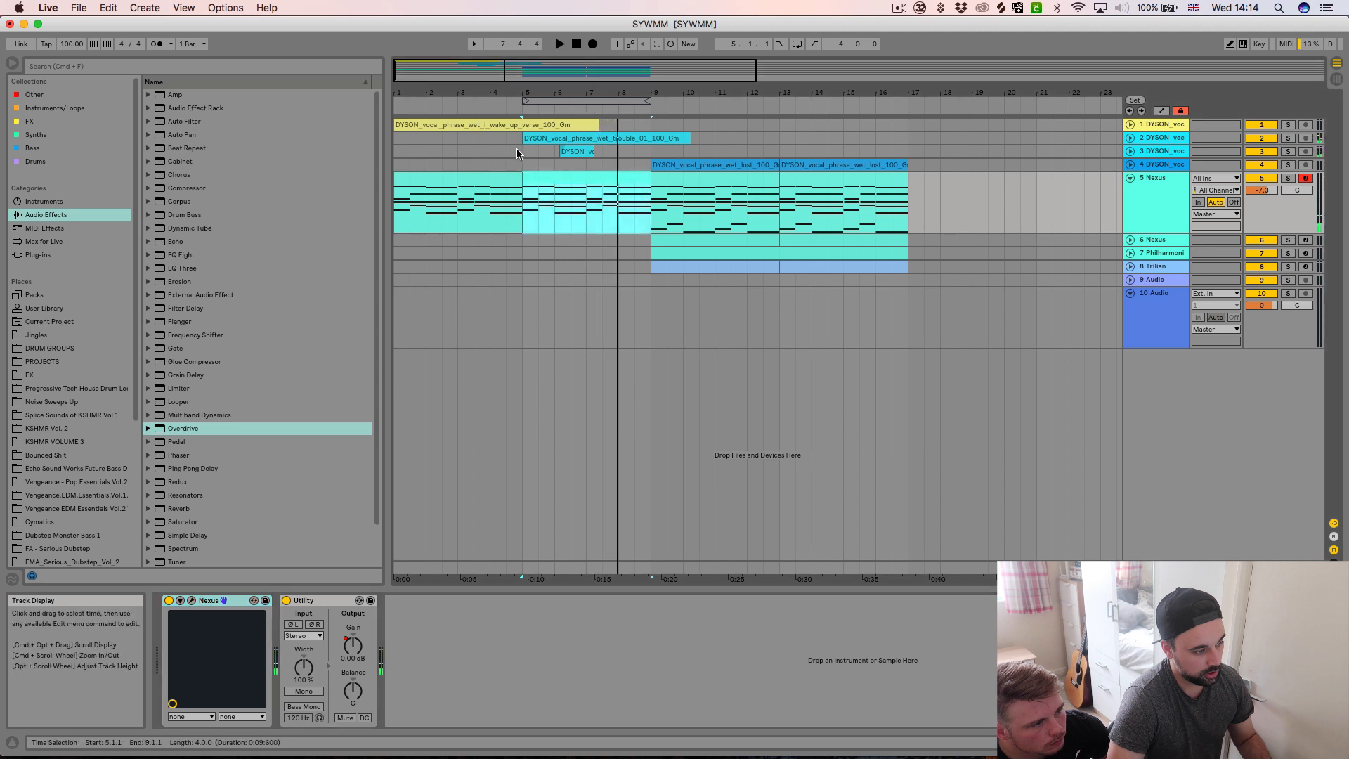
Examine the effects on the third and second DYSON vocal tracks around bar 5.
{"action": "left_click", "coordinate": [517, 149]}
{"action": "key", "text": "plus"}
{"action": "key", "text": "plus"}
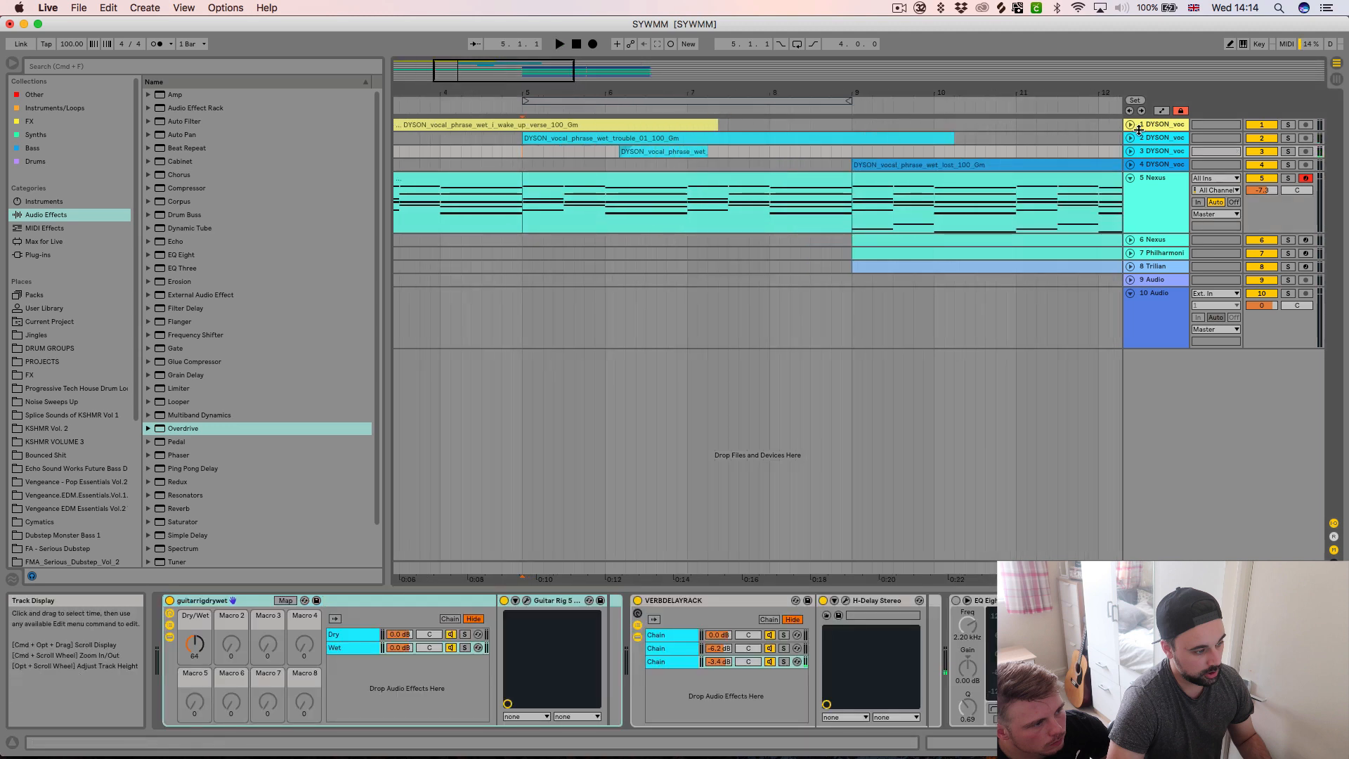
{"action": "left_click", "coordinate": [1165, 139]}
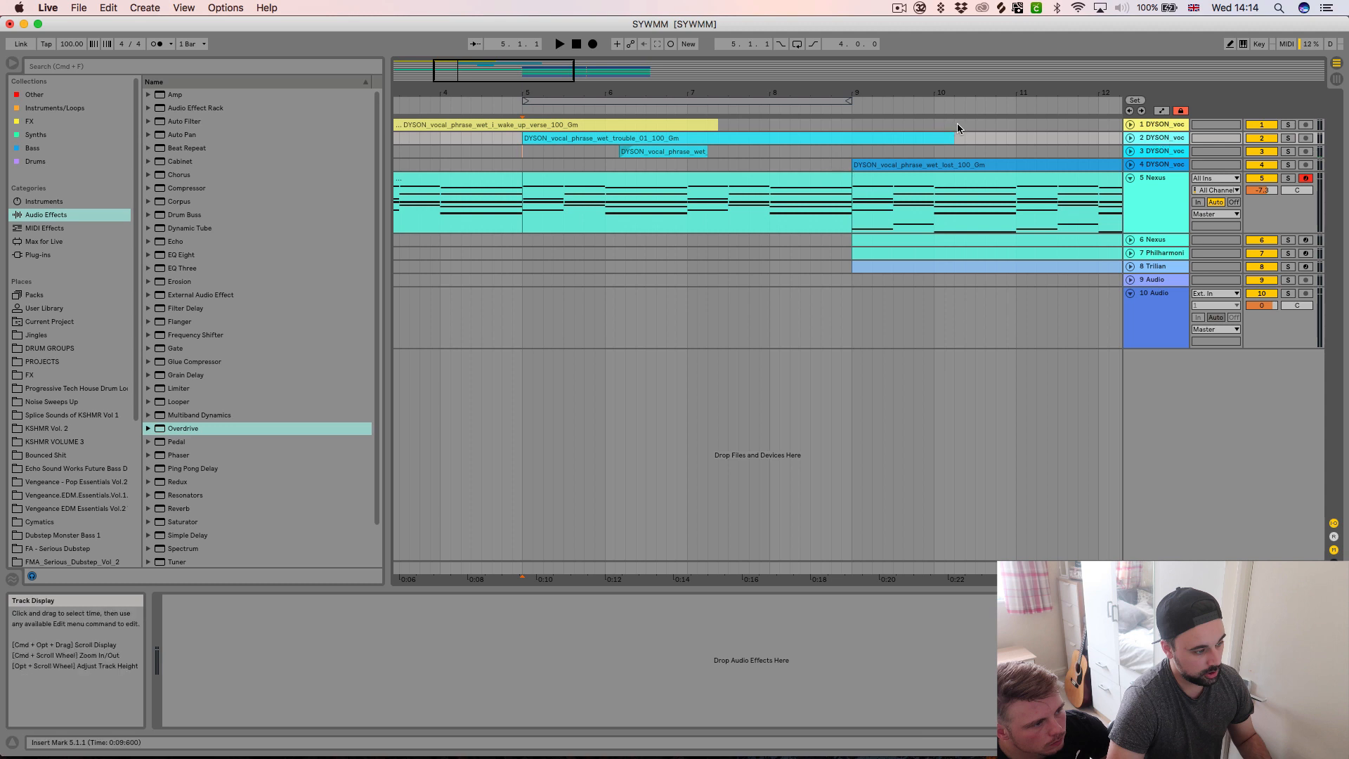
Solo the Nexus track and open its clip at bar 9 in the note editor.
{"action": "left_click", "coordinate": [927, 180]}
{"action": "key", "text": "minus"}
{"action": "key", "text": "minus"}
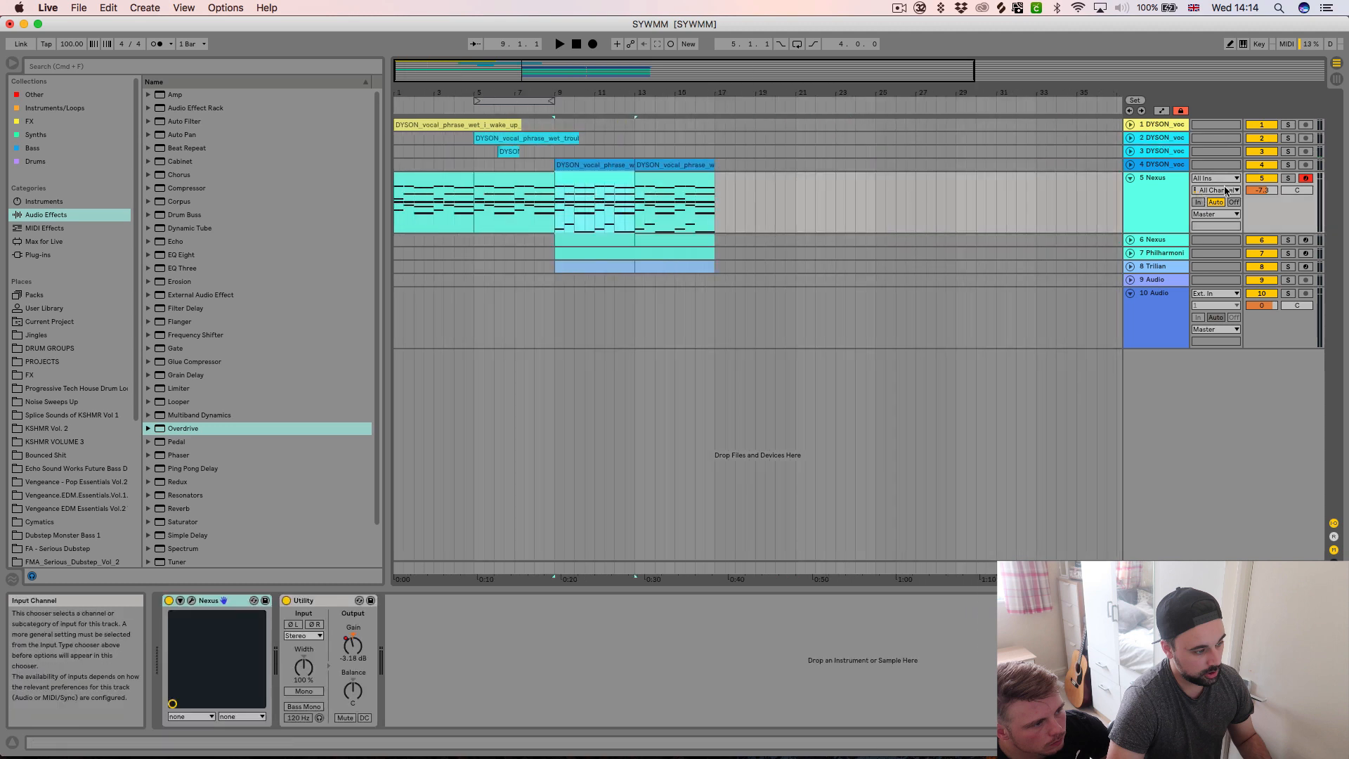
{"action": "key", "text": "s"}
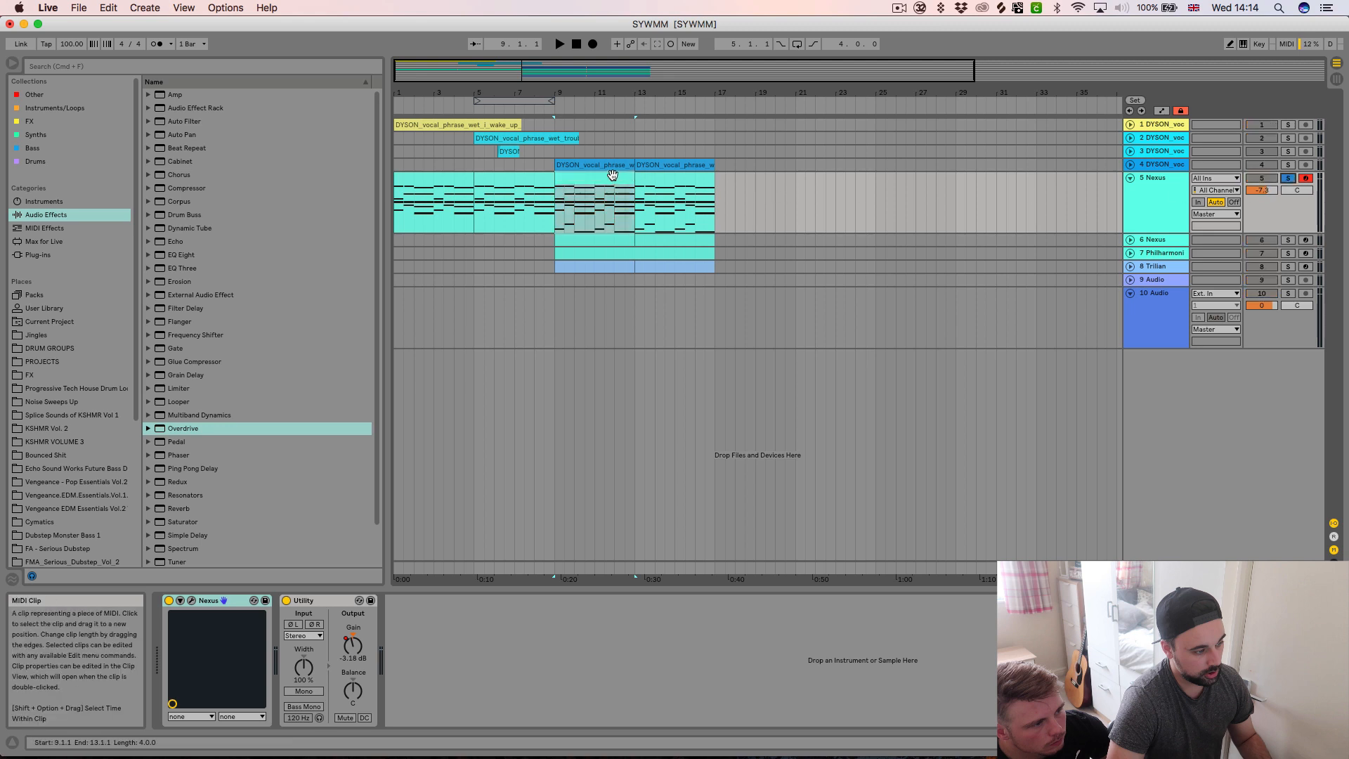
{"action": "double_click", "coordinate": [613, 175]}
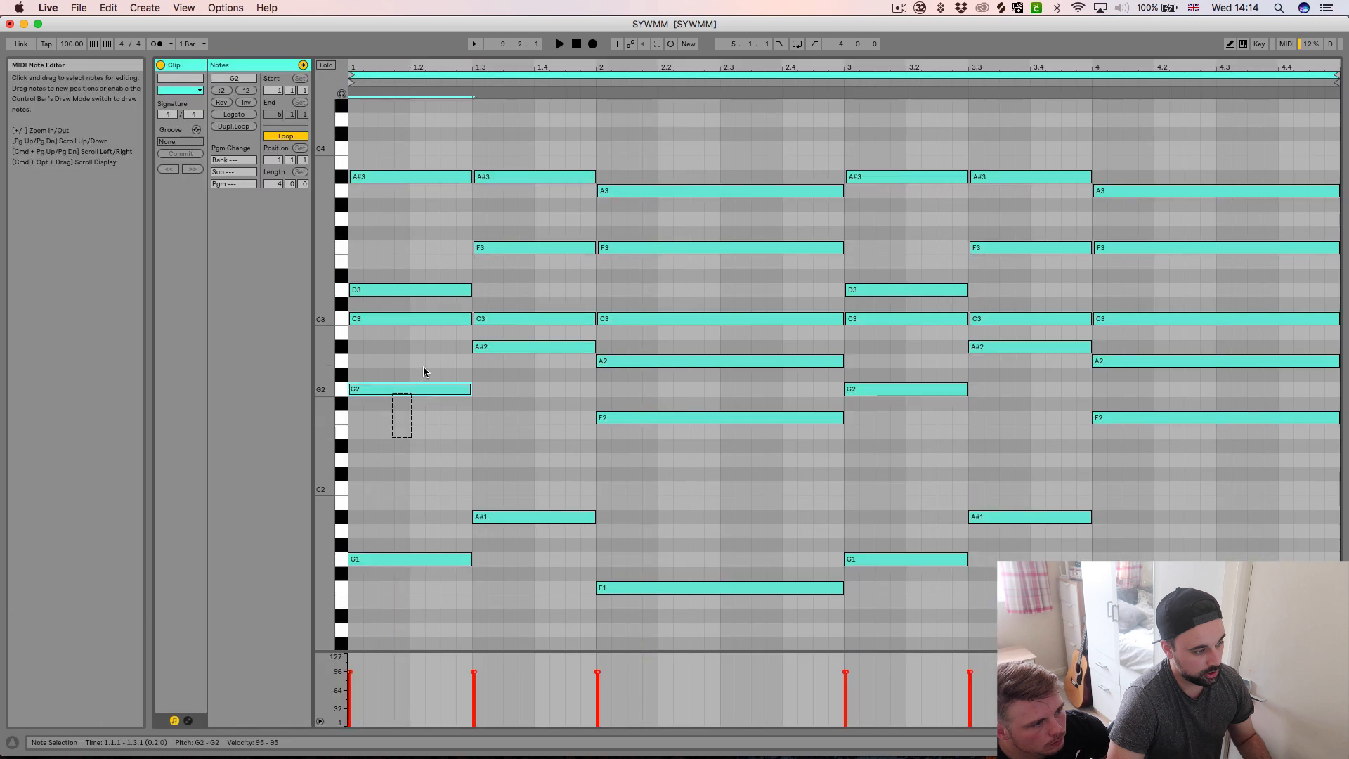
Try moving the first three chords' G2, A#2 and F2 notes down an octave, undo it, and play the clip.
{"action": "left_click", "coordinate": [651, 419], "text": "shift"}
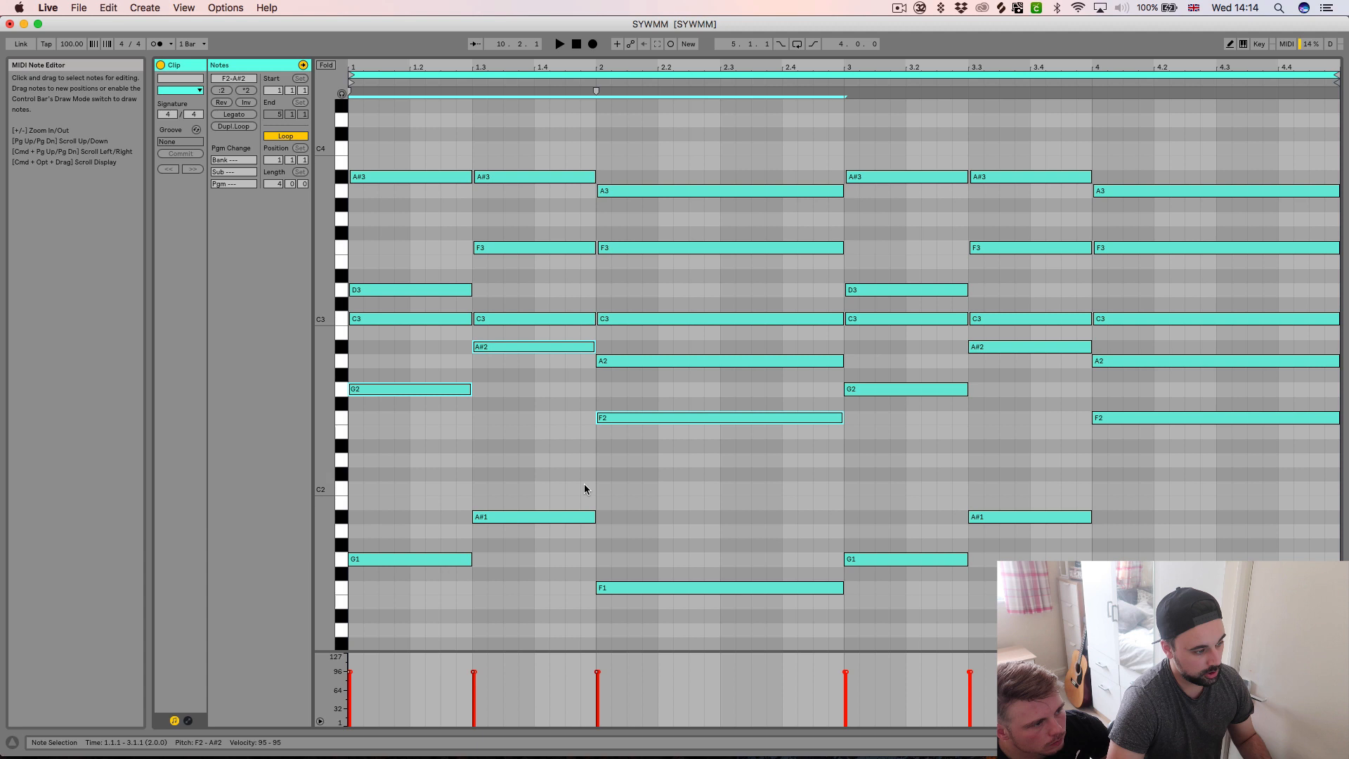
{"action": "key", "text": "shift+Down"}
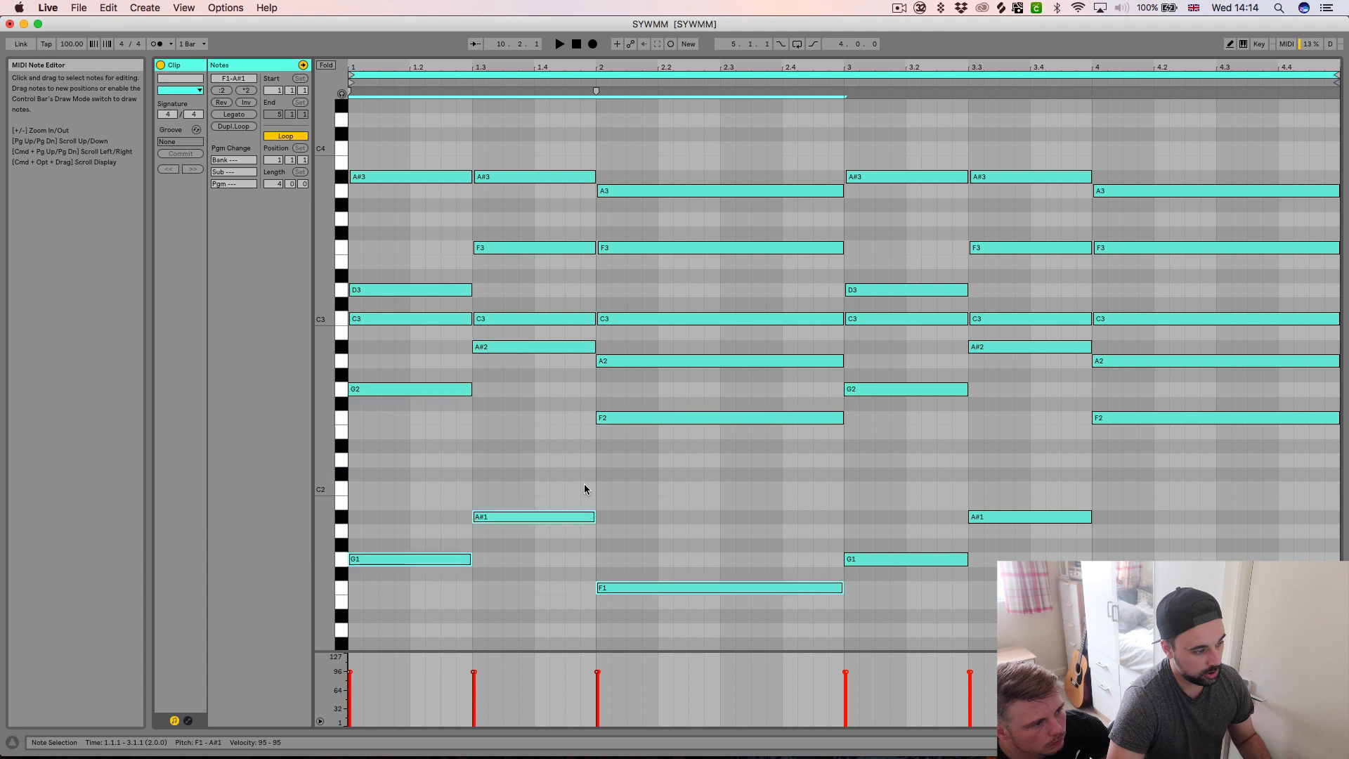
{"action": "key", "text": "super+z"}
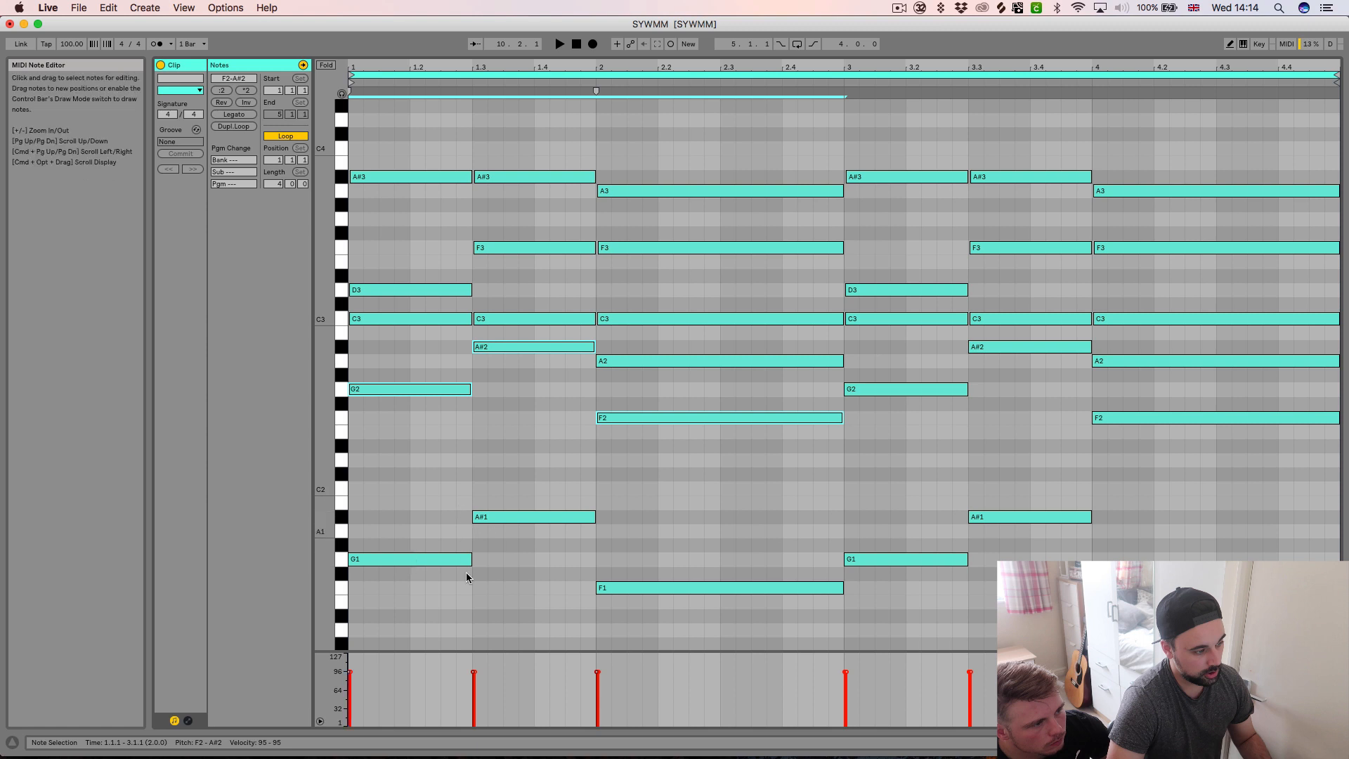
{"action": "key", "text": "space"}
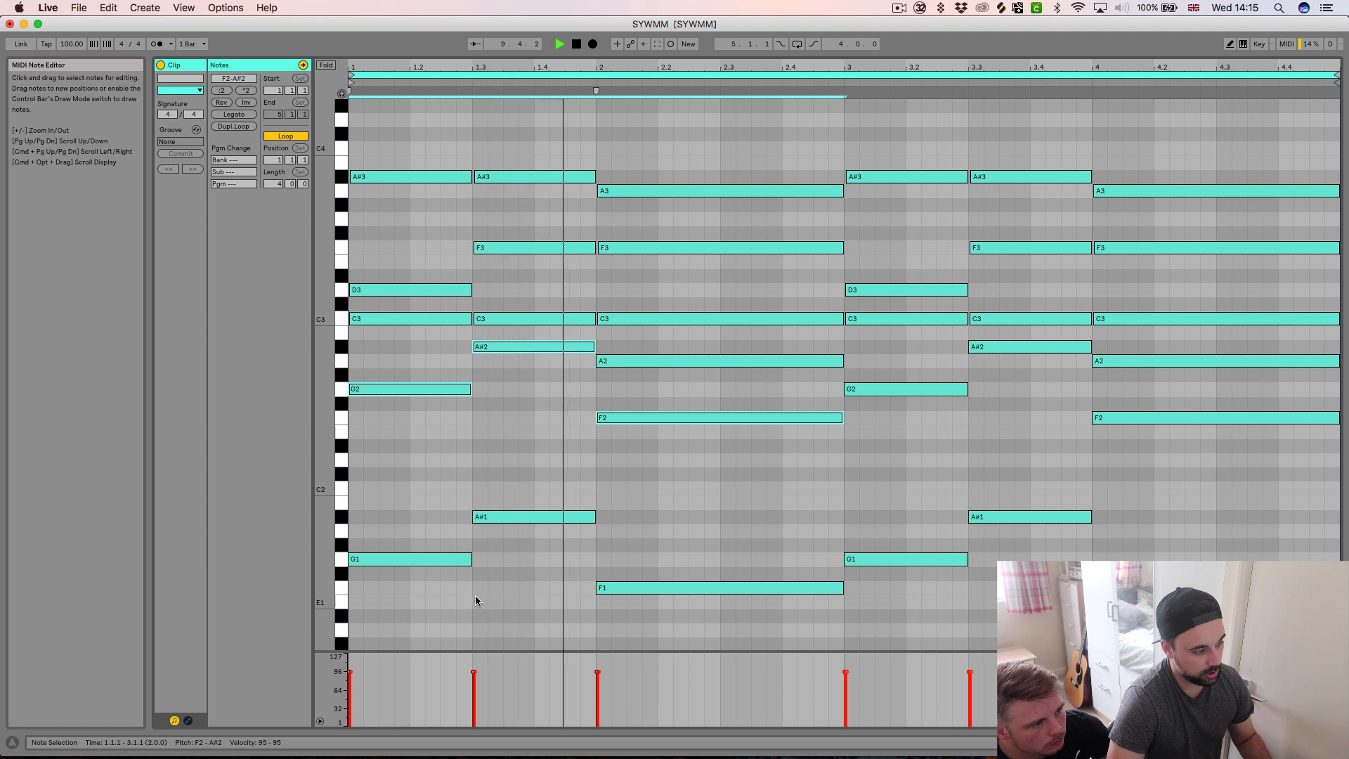
{"action": "key", "text": "Tab"}
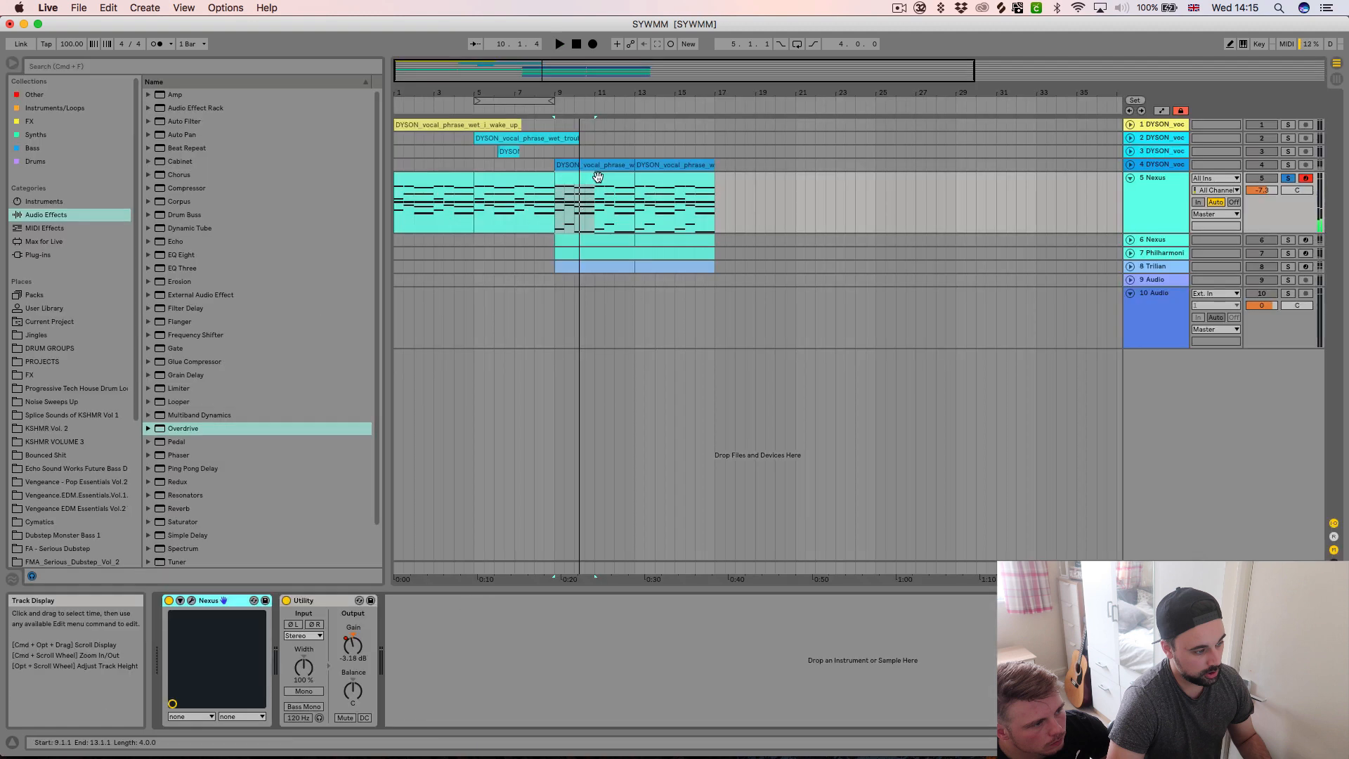
Select the short vocal clip on the third DYSON track near bar 6 and clear all track solos.
{"action": "left_click", "coordinate": [508, 153]}
{"action": "key", "text": "plus"}
{"action": "key", "text": "plus"}
{"action": "key", "text": "plus"}
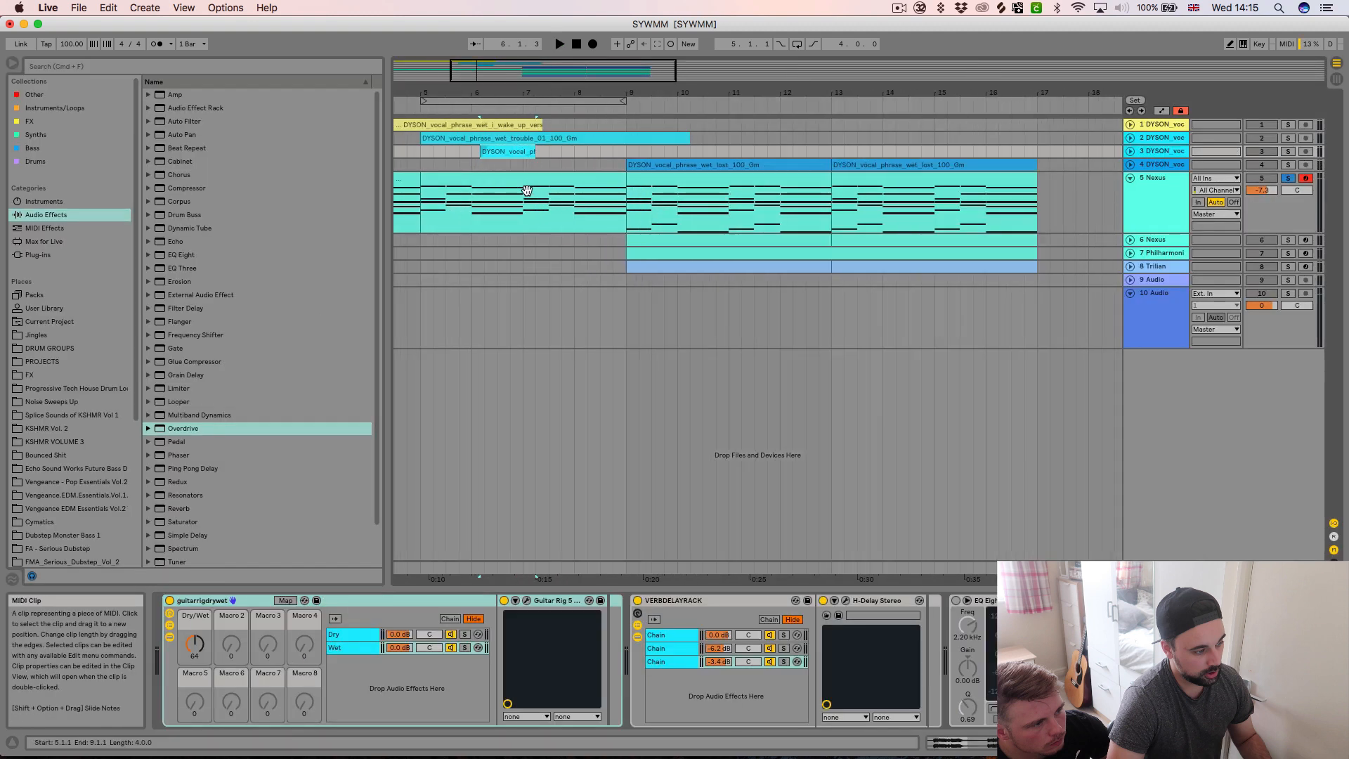
{"action": "left_click", "coordinate": [1285, 152]}
{"action": "scroll", "coordinate": [773, 151], "scroll_direction": "left", "scroll_amount": 5}
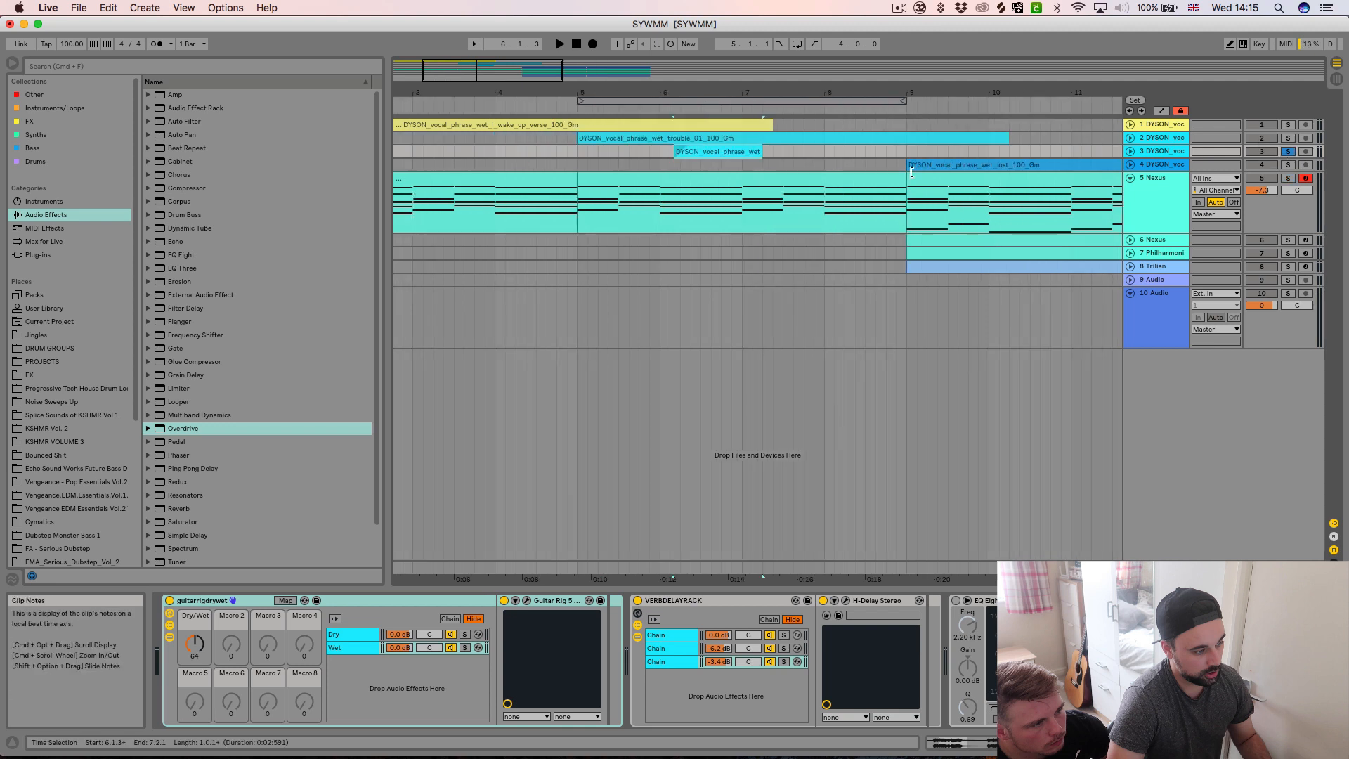
{"action": "left_click", "coordinate": [1288, 152]}
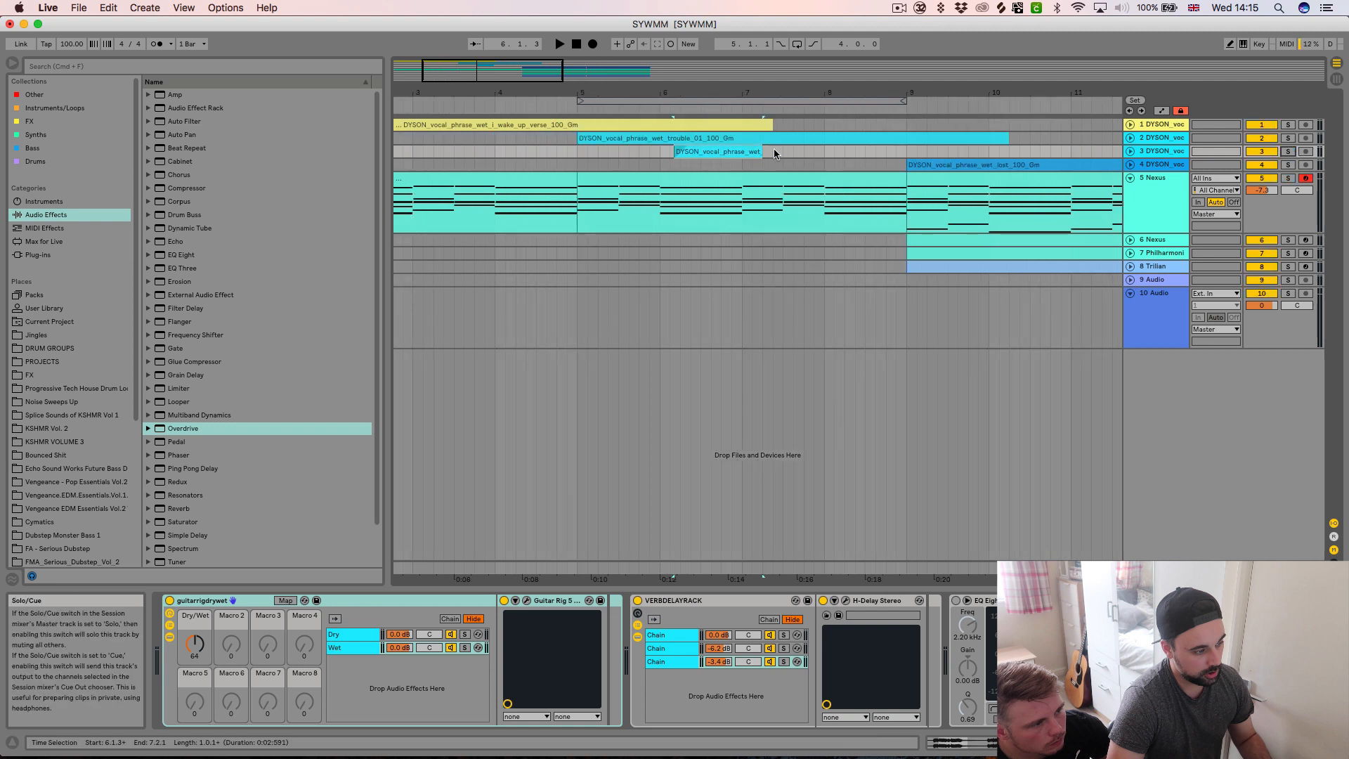
Play the arrangement from just after bar 5 and unfold the third DYSON vocal track.
{"action": "left_click", "coordinate": [586, 153]}
{"action": "key", "text": "space"}
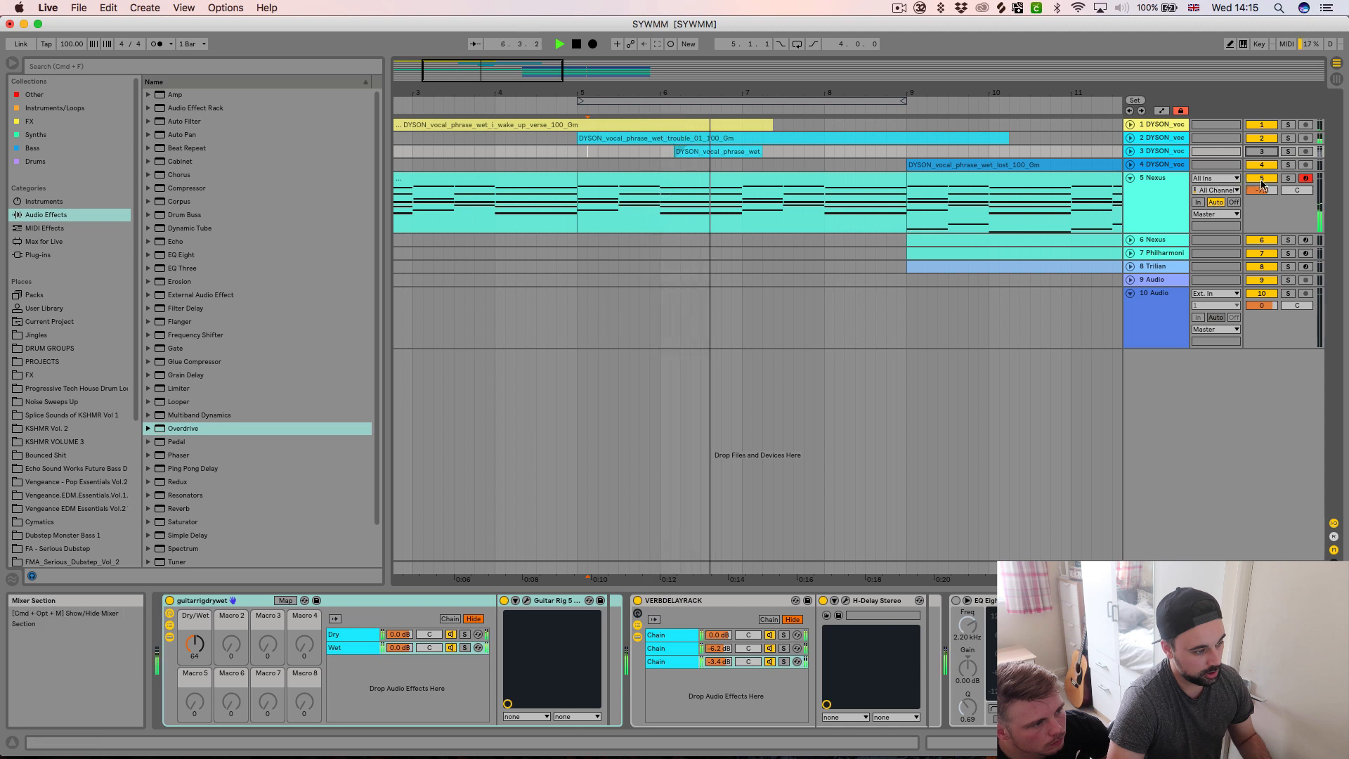
{"action": "left_click", "coordinate": [1130, 151]}
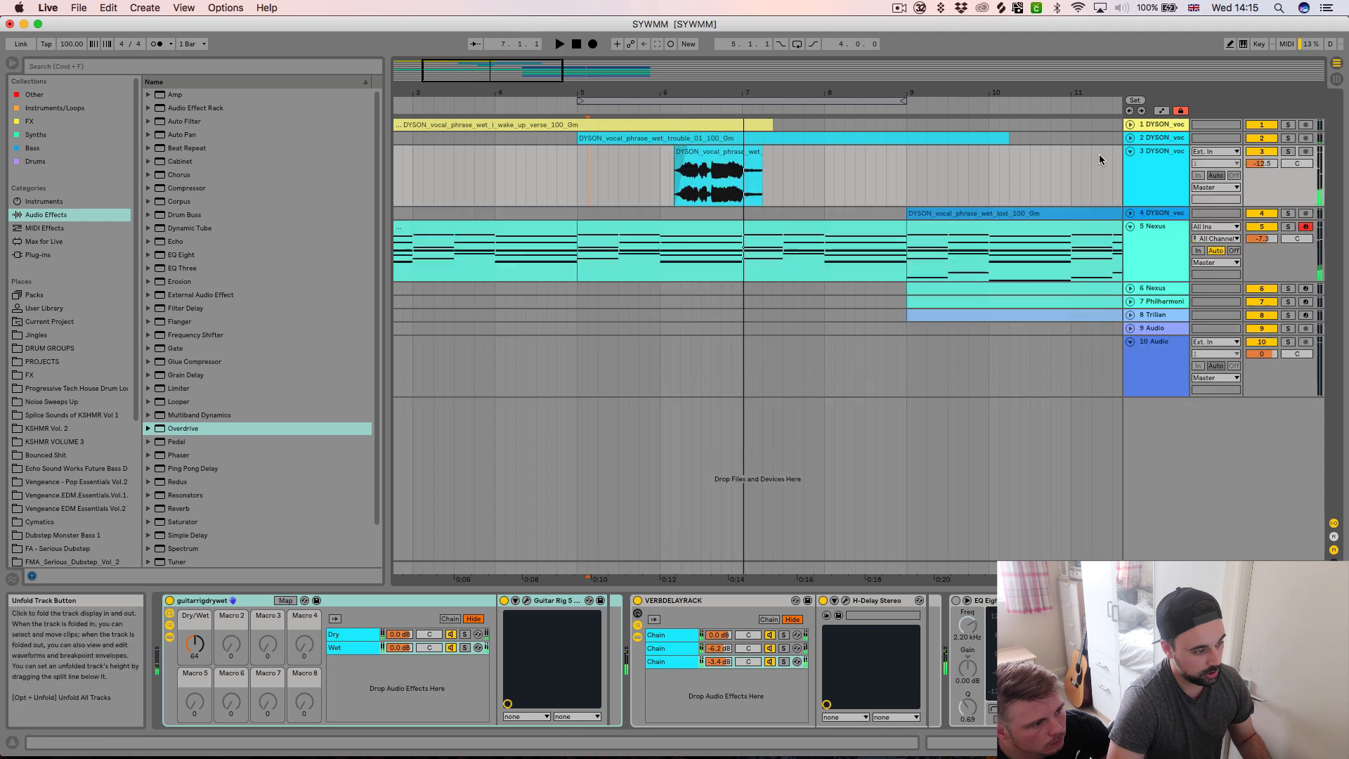
Solo the third DYSON vocal track, play its short clip, and bypass the effects on the track.
{"action": "left_click", "coordinate": [1288, 152]}
{"action": "key", "text": "space"}
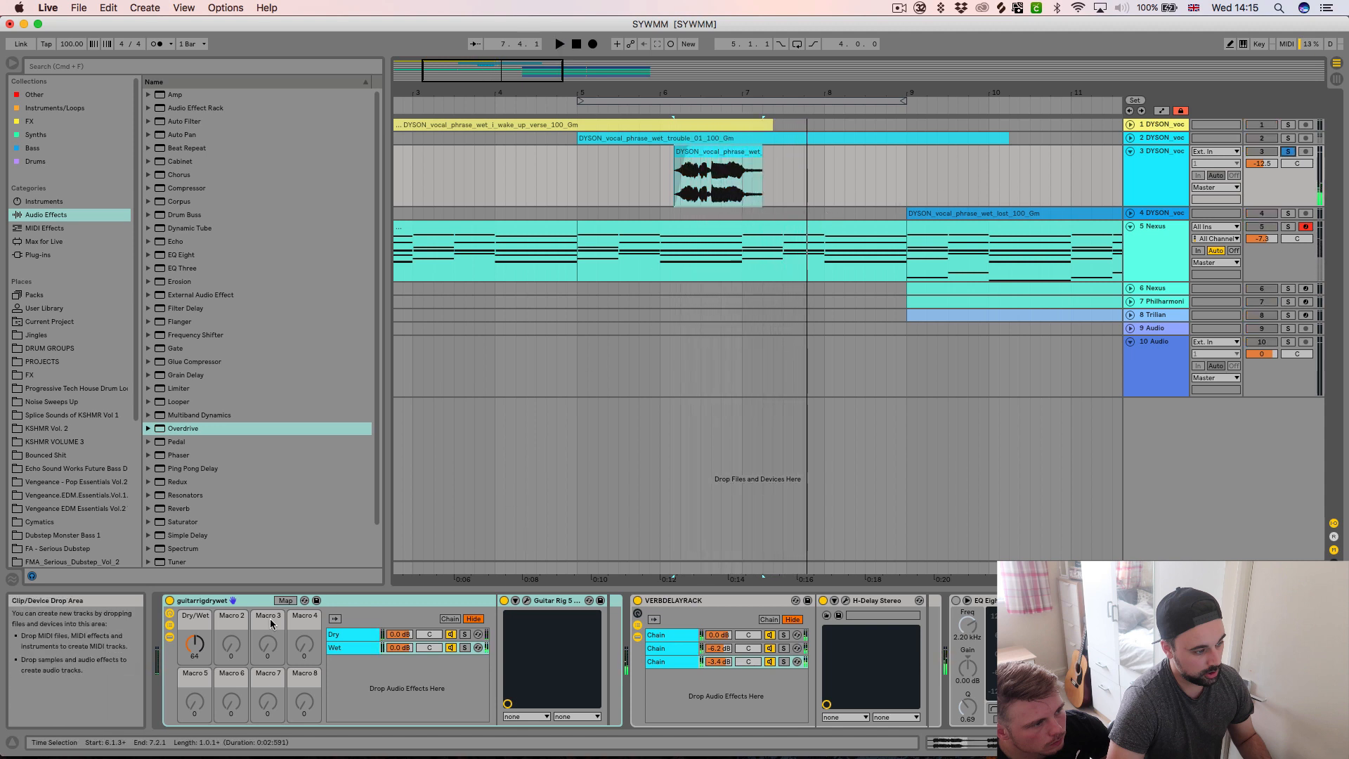
{"action": "left_click", "coordinate": [169, 601]}
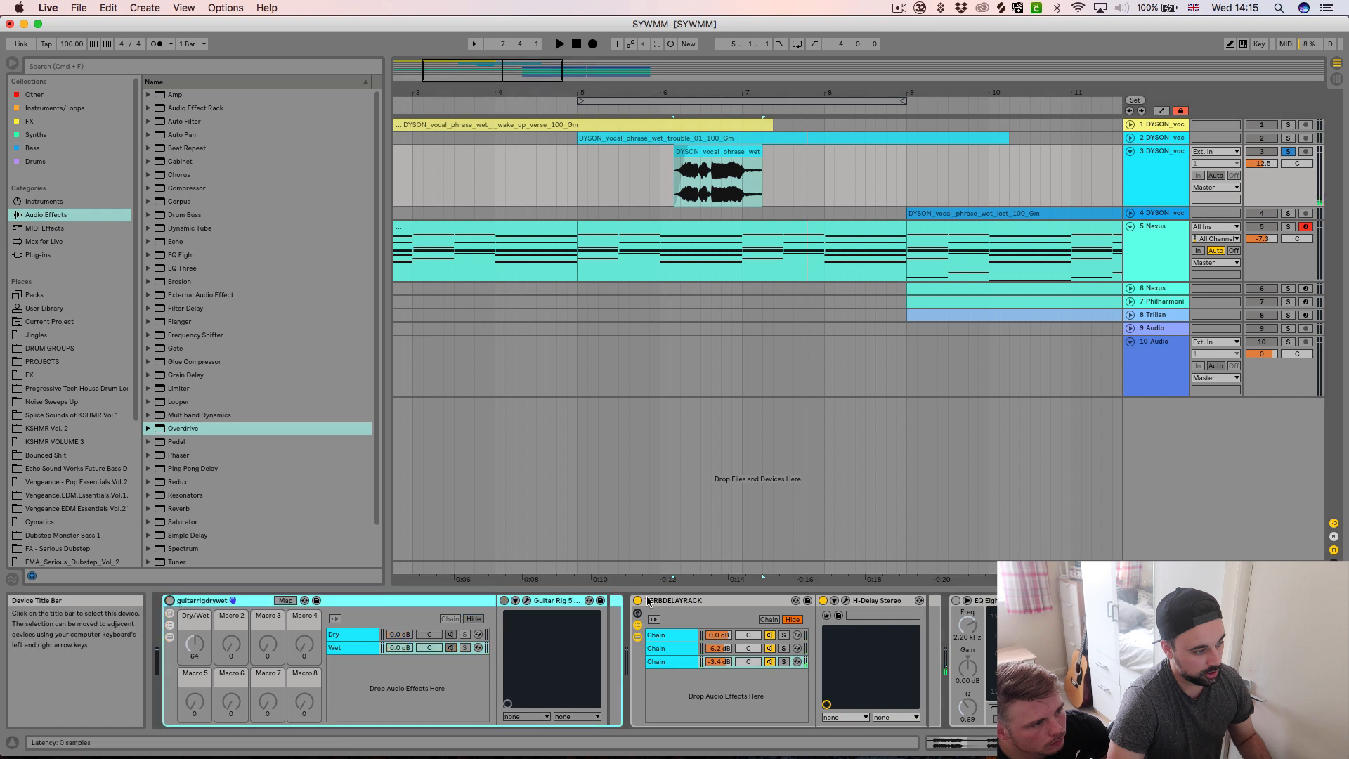
{"action": "scroll", "coordinate": [650, 663], "scroll_direction": "right", "scroll_amount": 3}
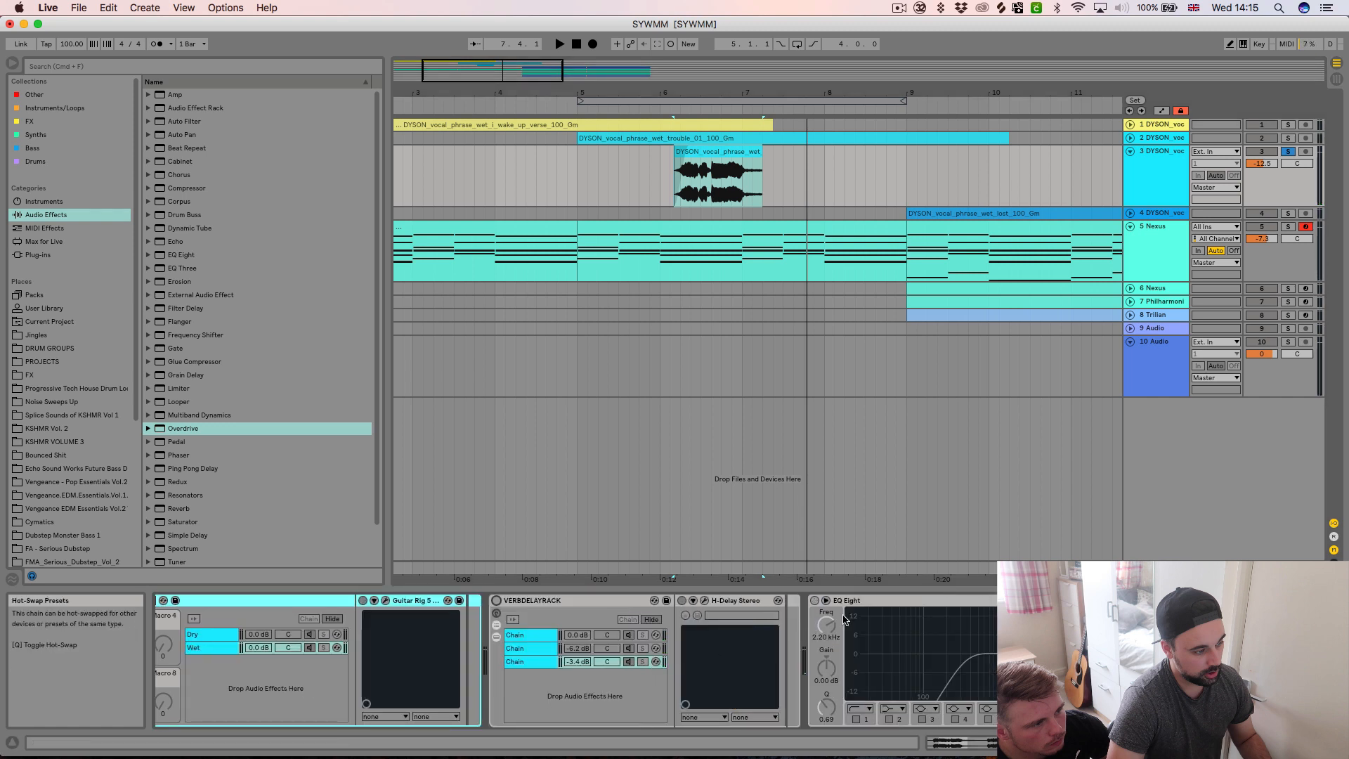
{"action": "scroll", "coordinate": [836, 625], "scroll_direction": "left", "scroll_amount": 3}
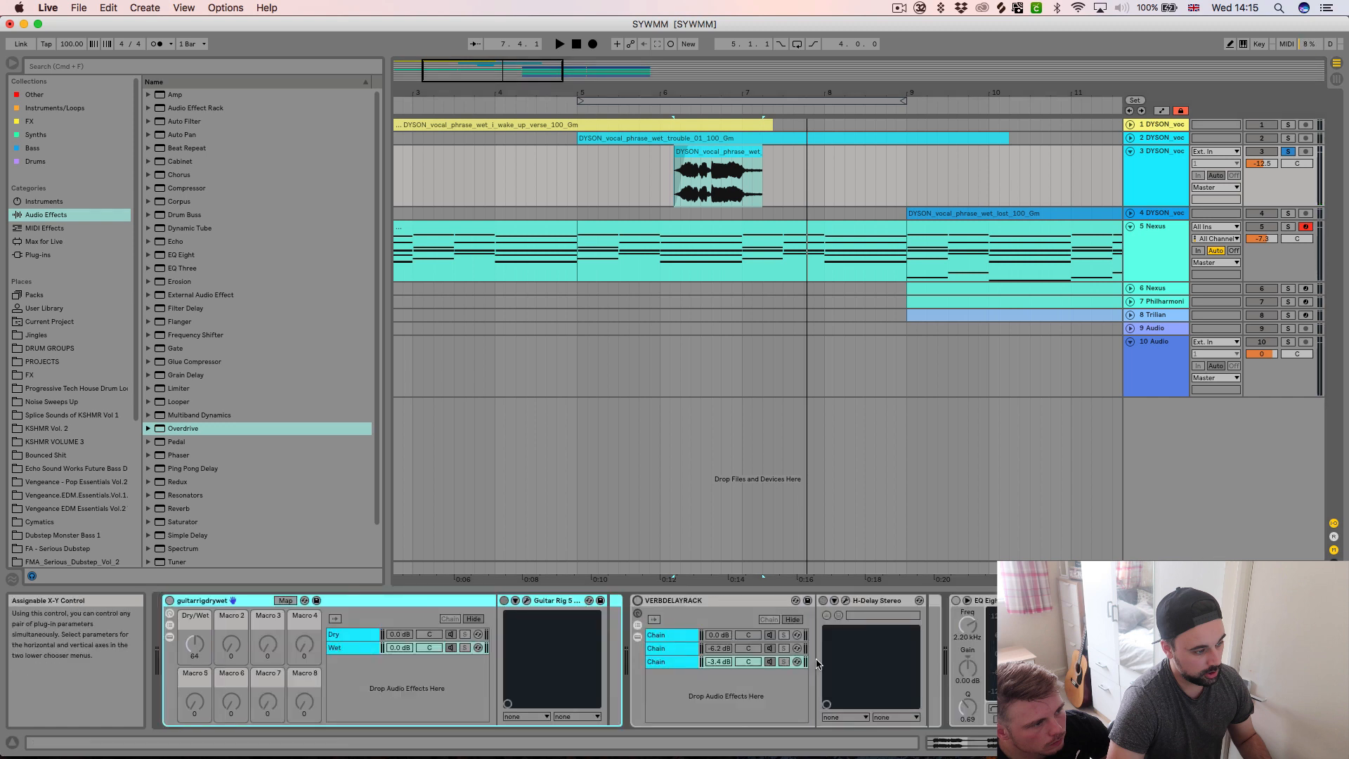
Open the short vocal clip on the third DYSON track in the sample editor and play it untransposed.
{"action": "left_click", "coordinate": [718, 165]}
{"action": "double_click", "coordinate": [718, 159]}
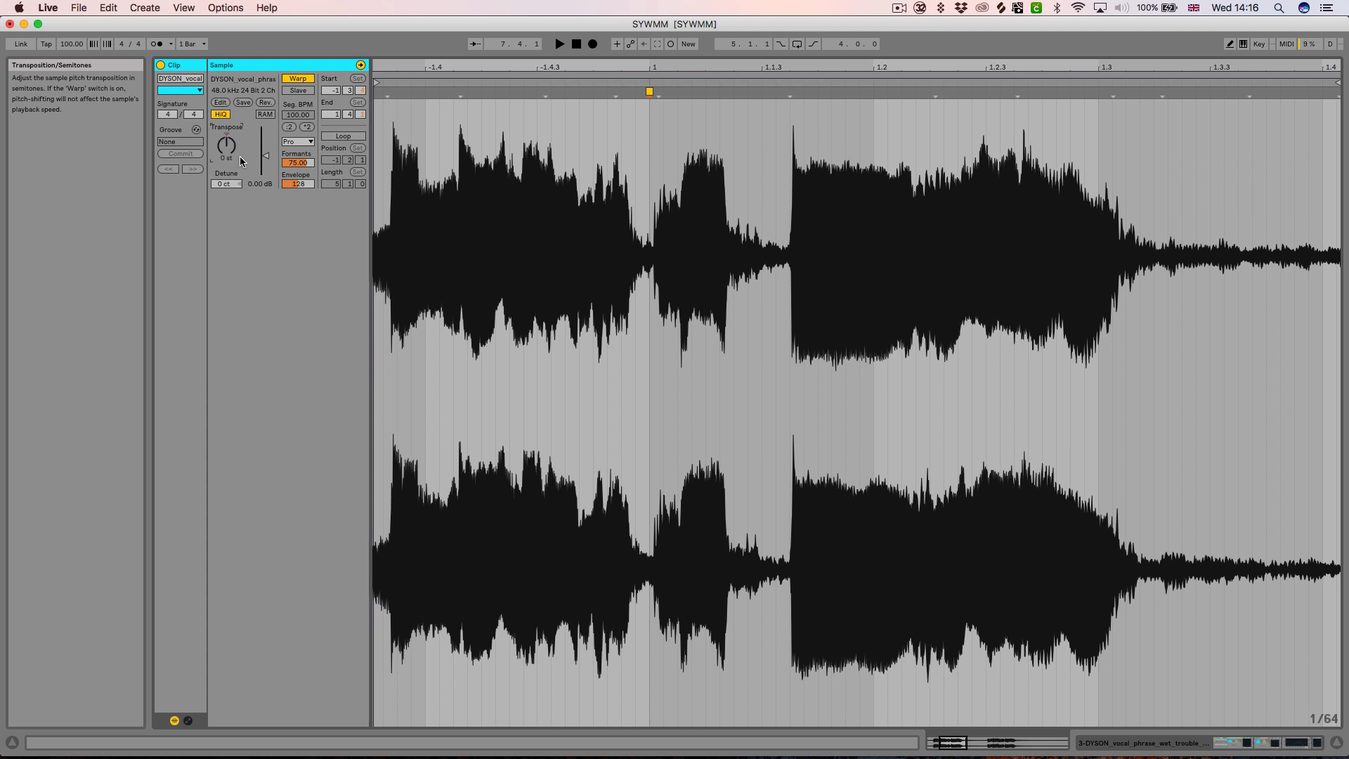
{"action": "key", "text": "space"}
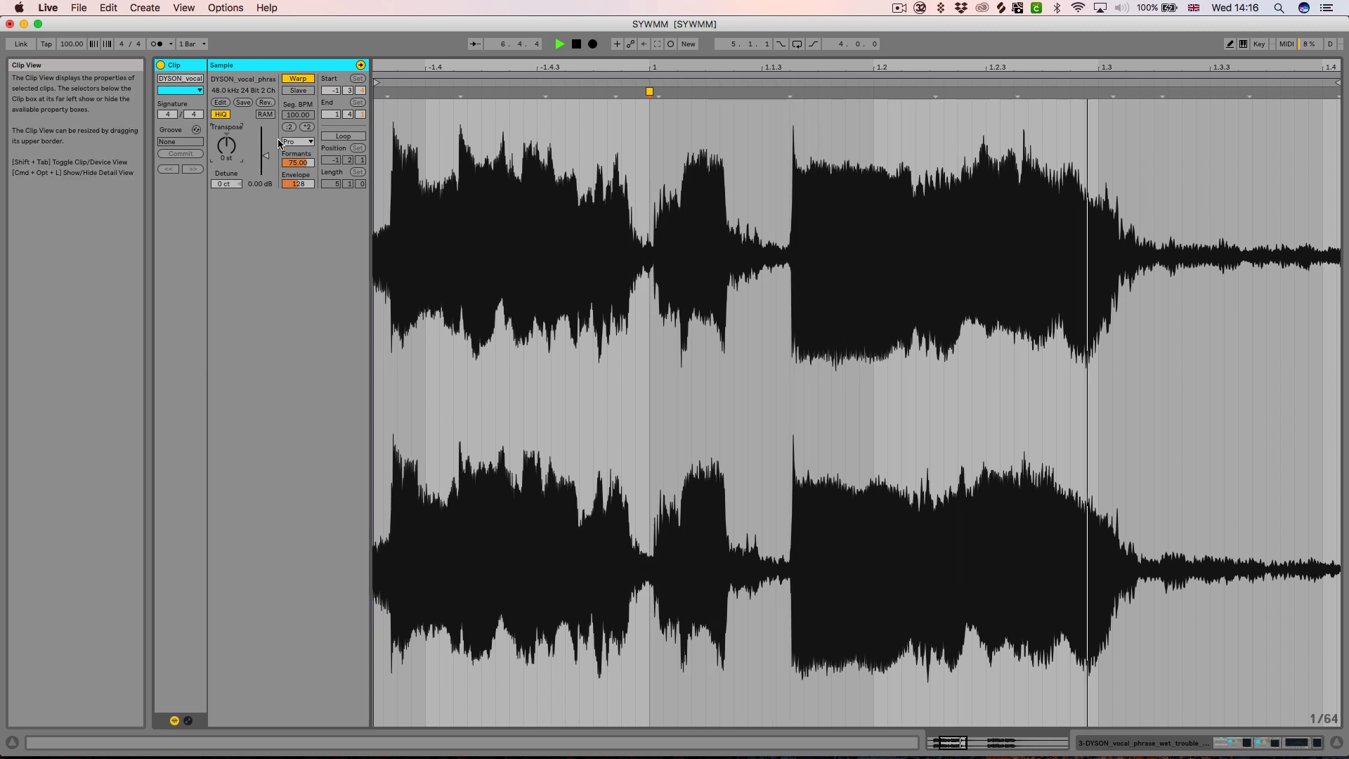
{"action": "key", "text": "space"}
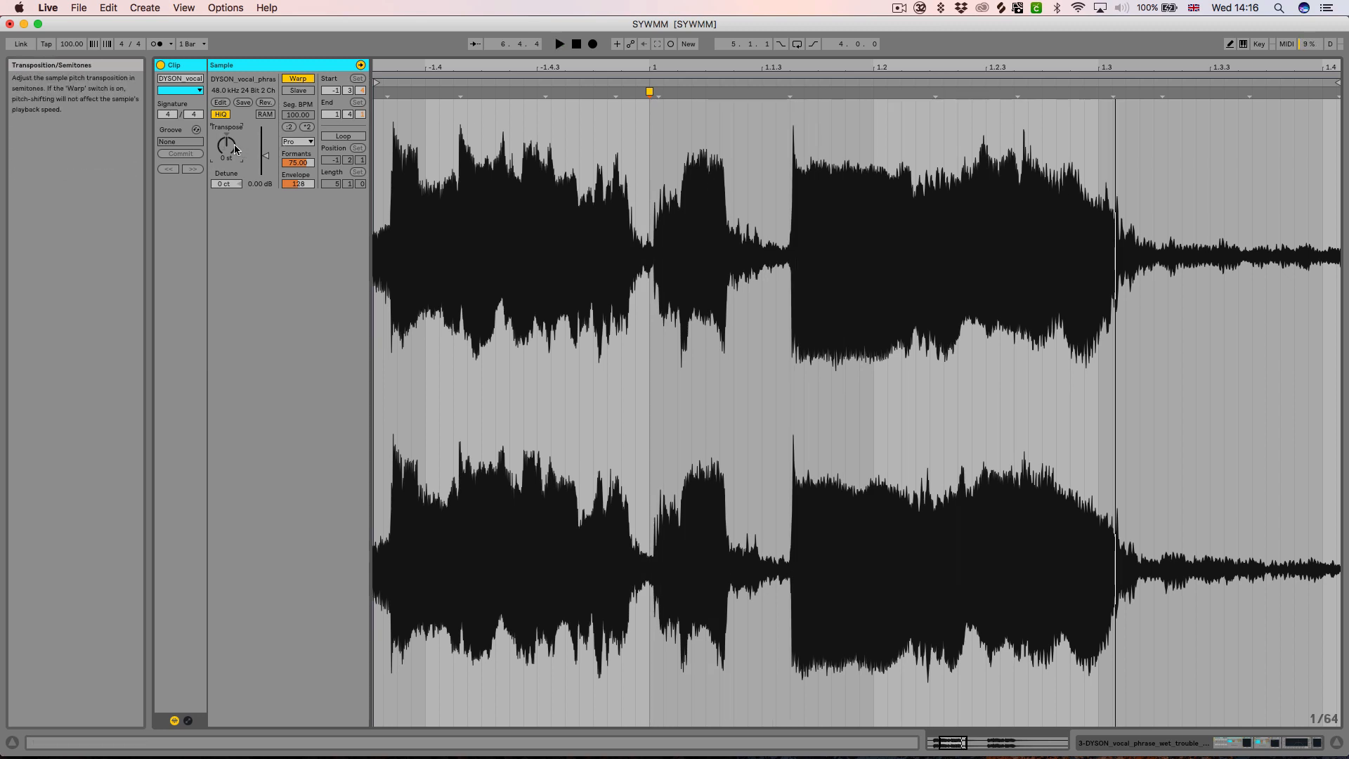
Transpose the short vocal clip up 12 semitones, play it, and check its warp mode choices.
{"action": "type", "text": "12"}
{"action": "key", "text": "Return"}
{"action": "key", "text": "space"}
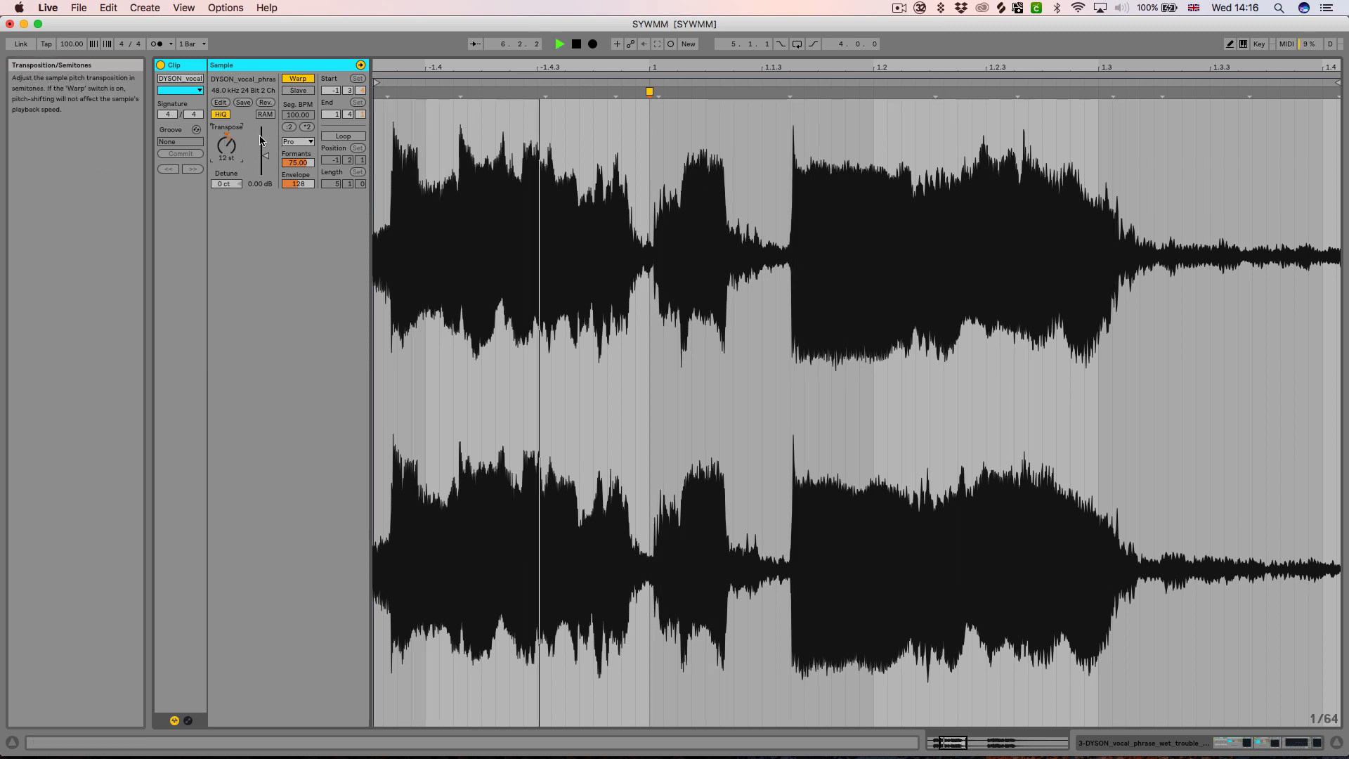
{"action": "key", "text": "space"}
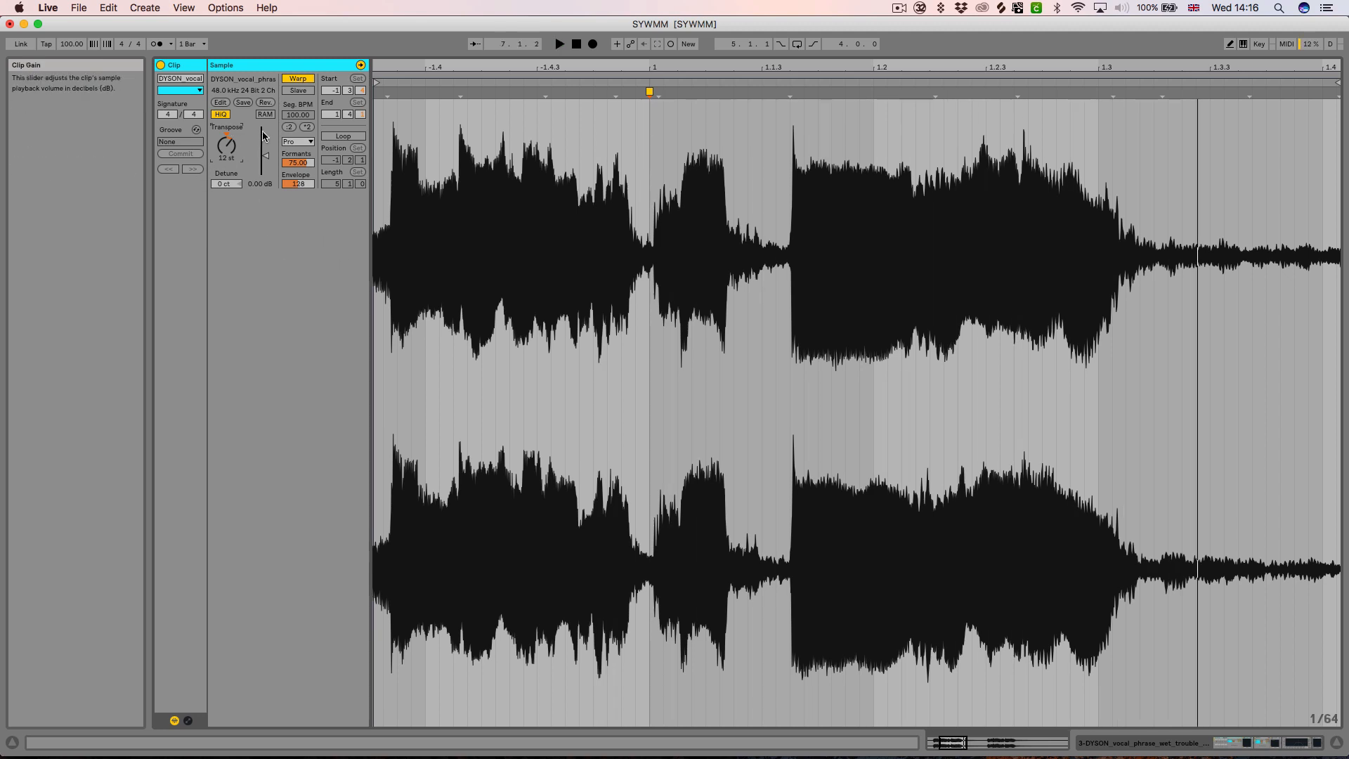
{"action": "left_click", "coordinate": [297, 141]}
{"action": "left_click", "coordinate": [309, 205]}
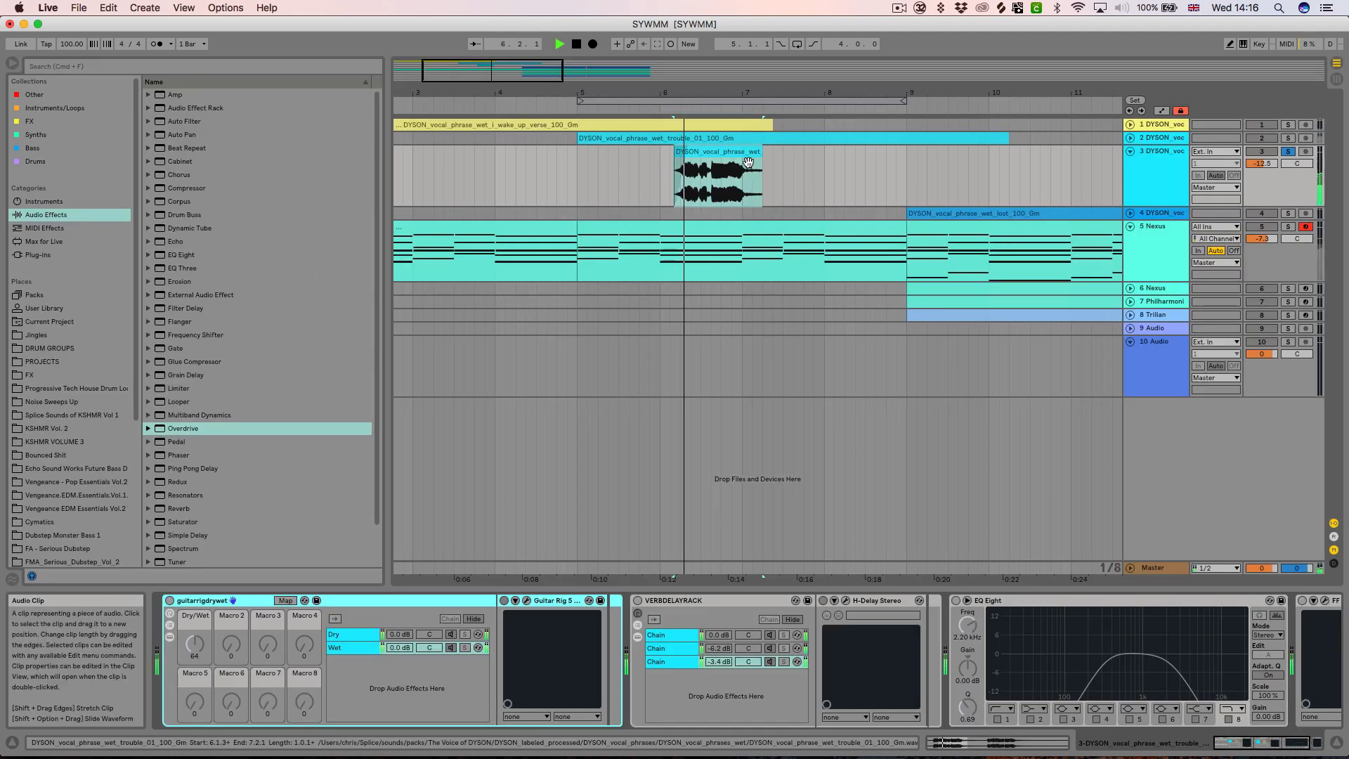
Enable the guitarrigdrywet rack, play the vocal through it, and view the Guitar Rig 5 plug-in's Atmo Git settings.
{"action": "key", "text": "space"}
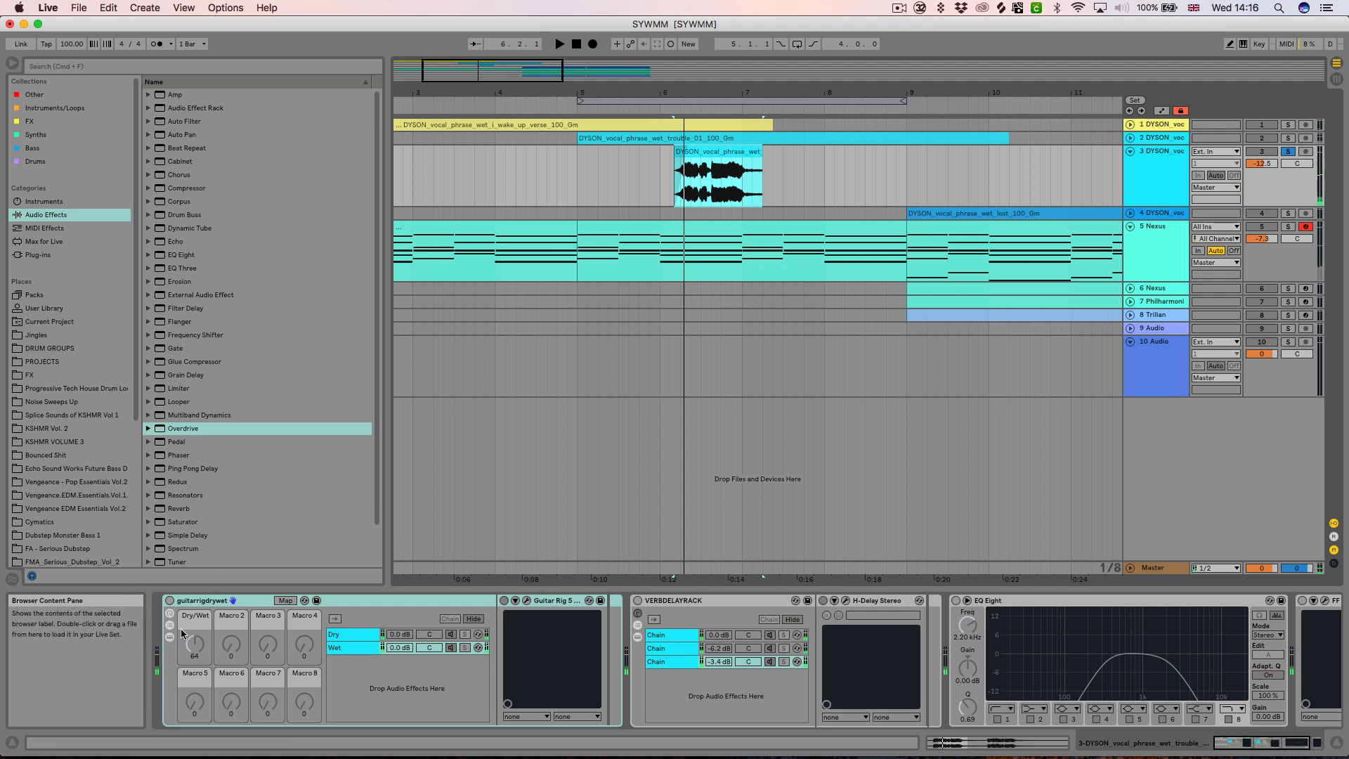
{"action": "key", "text": "space"}
{"action": "left_click", "coordinate": [169, 600]}
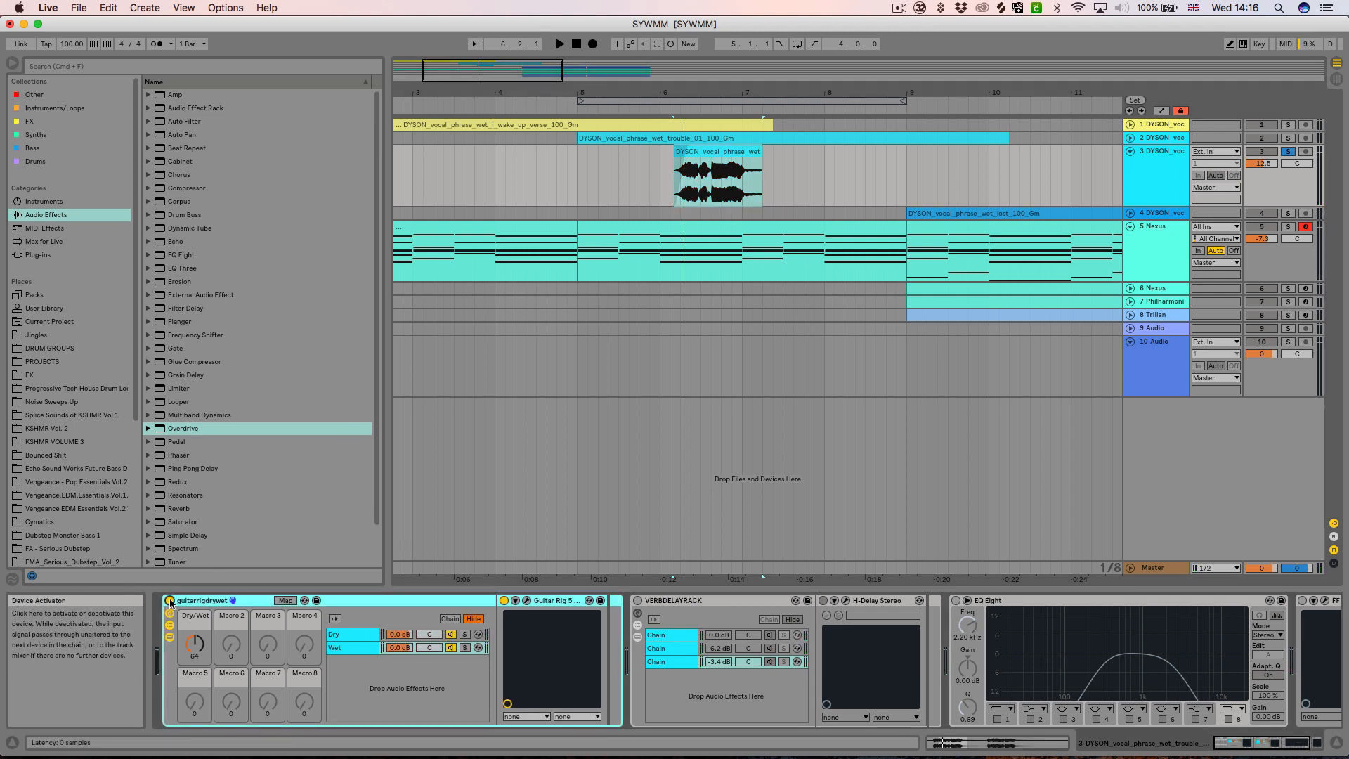
{"action": "left_click", "coordinate": [526, 601]}
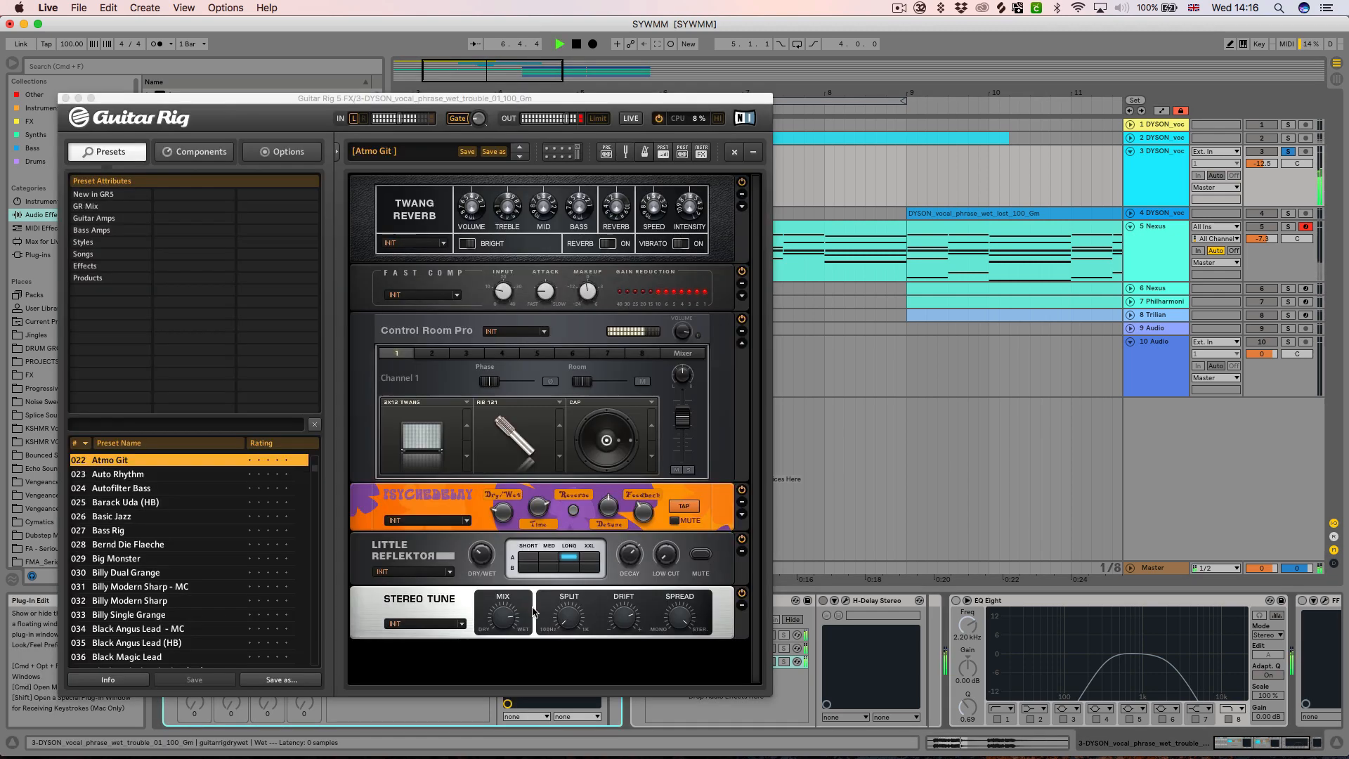
{"action": "key", "text": "space"}
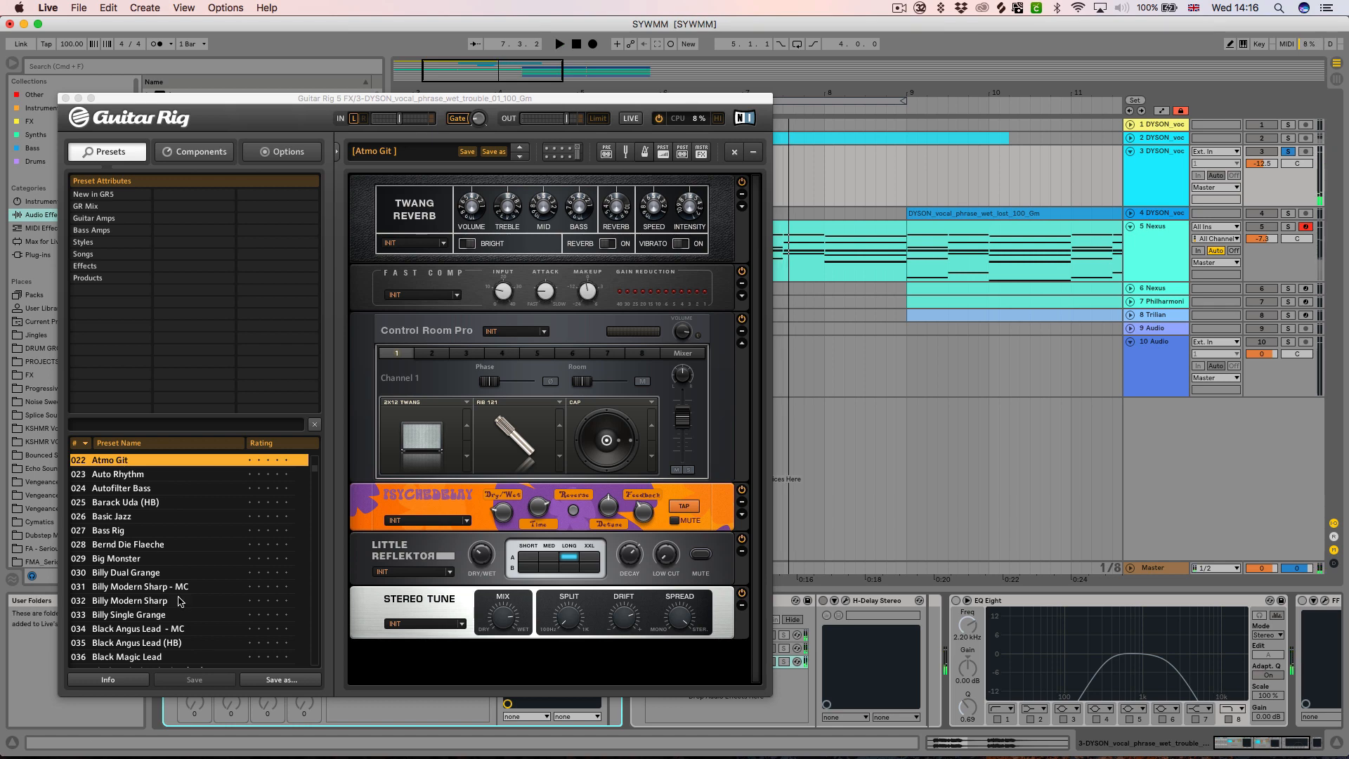
{"action": "left_click", "coordinate": [65, 99]}
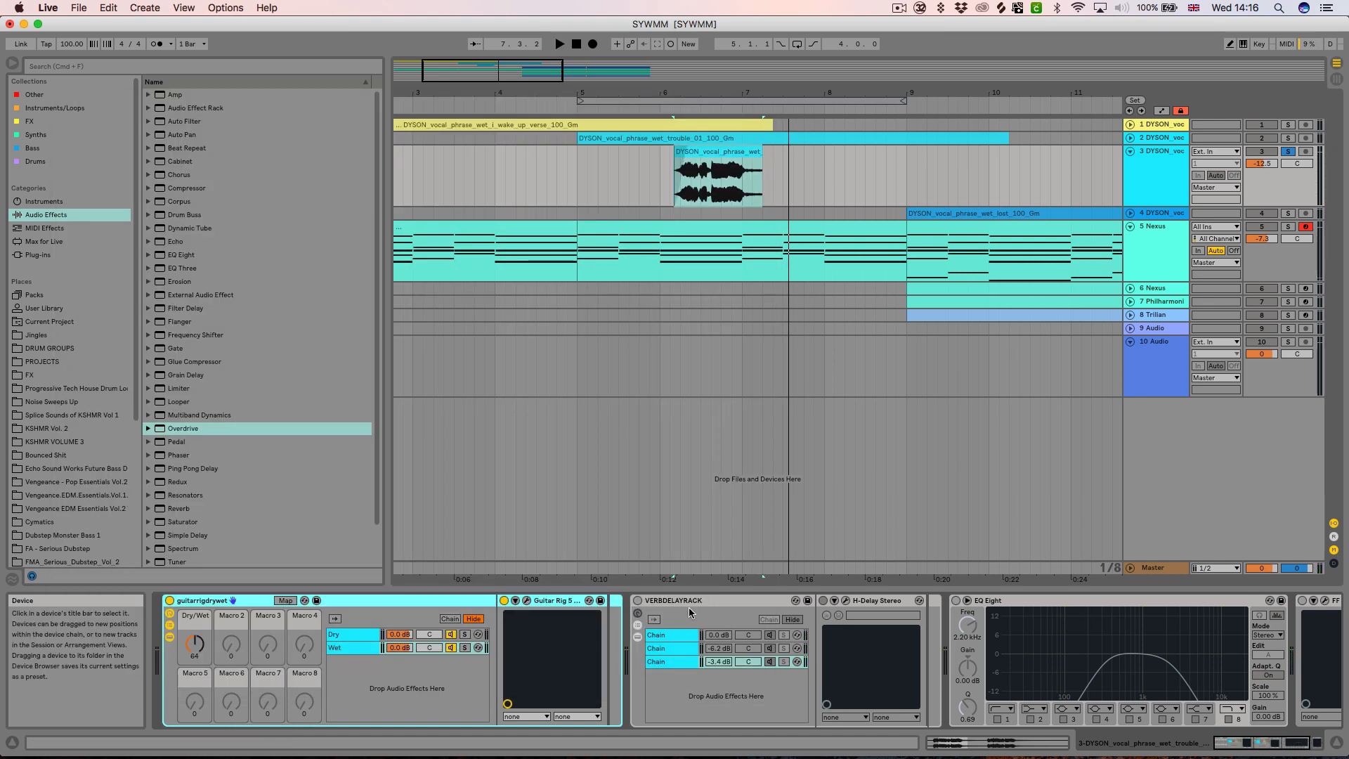
Enable the VERBDELAYRACK with its second chain selected and play the vocal through it.
{"action": "left_click", "coordinate": [689, 607]}
{"action": "left_click", "coordinate": [672, 648]}
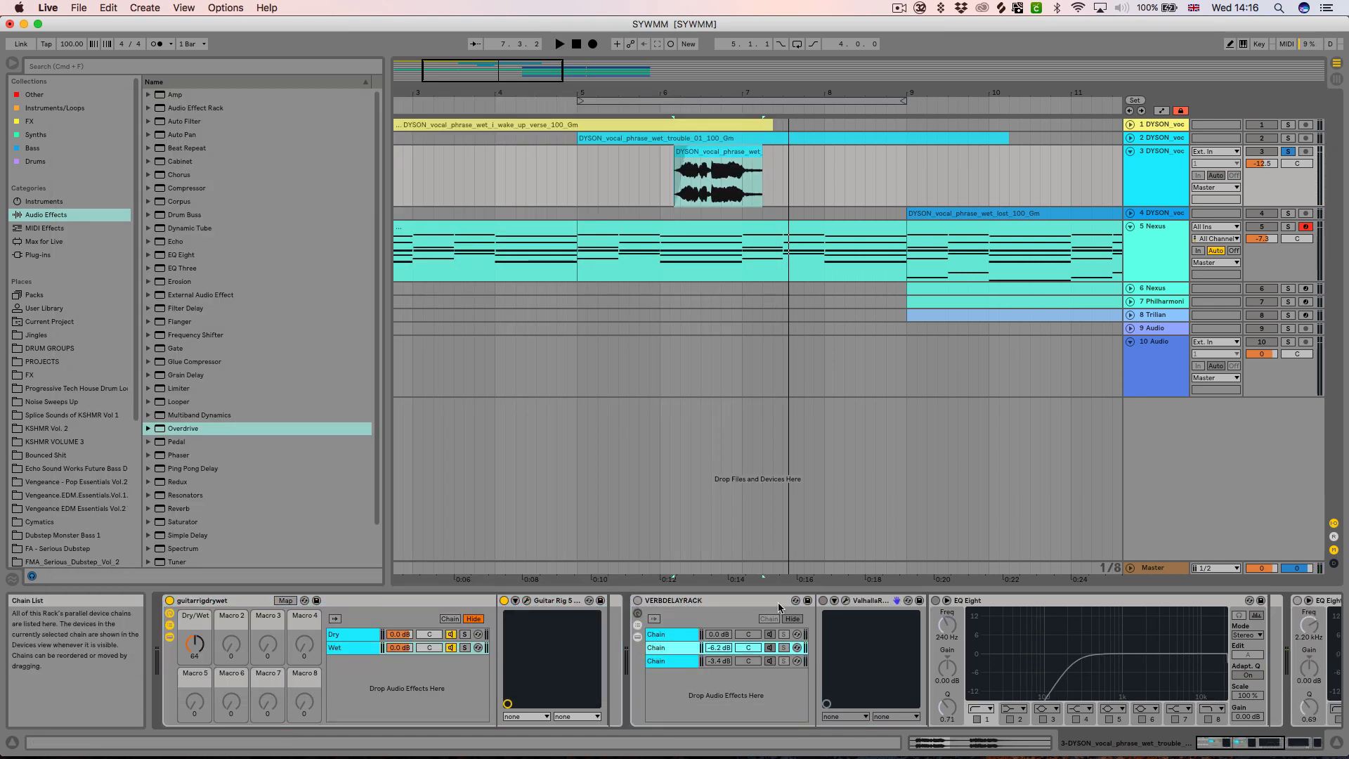
{"action": "left_click", "coordinate": [637, 600]}
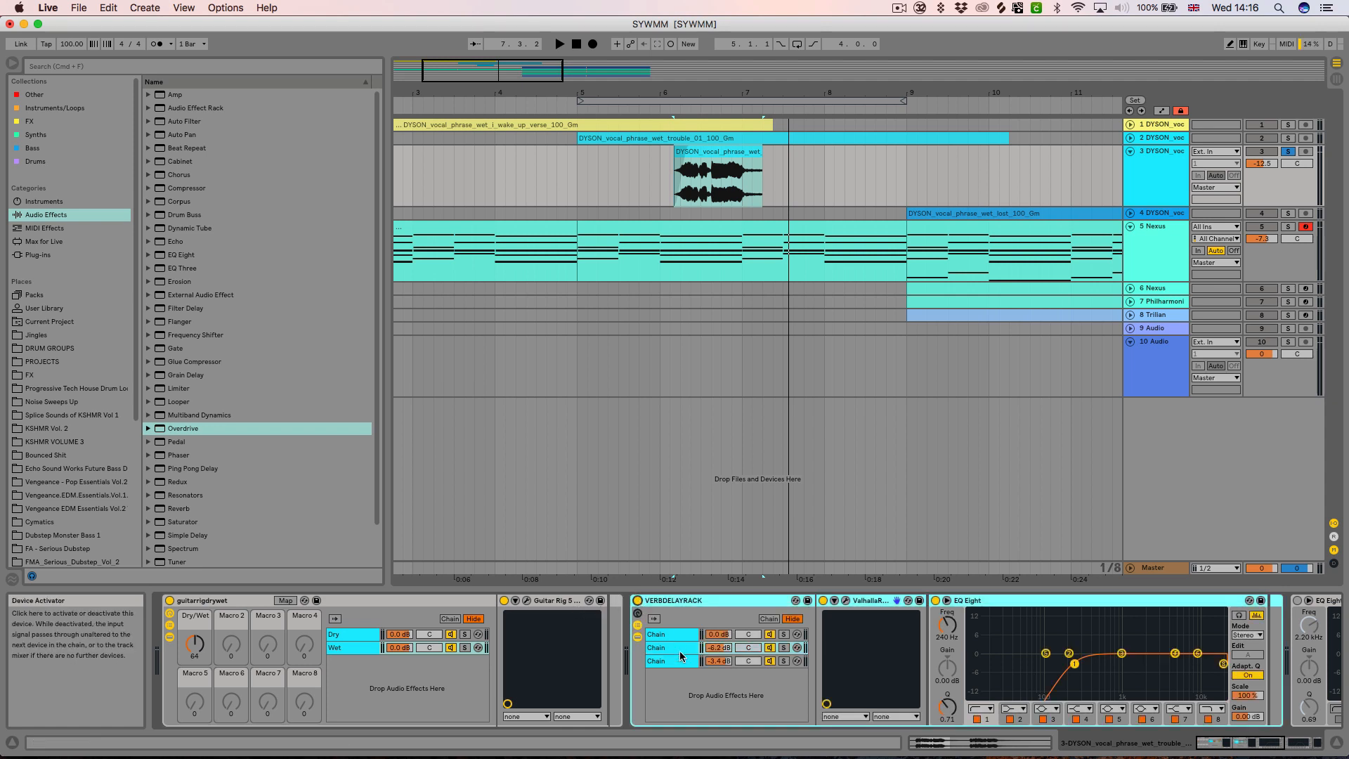
{"action": "key", "text": "space"}
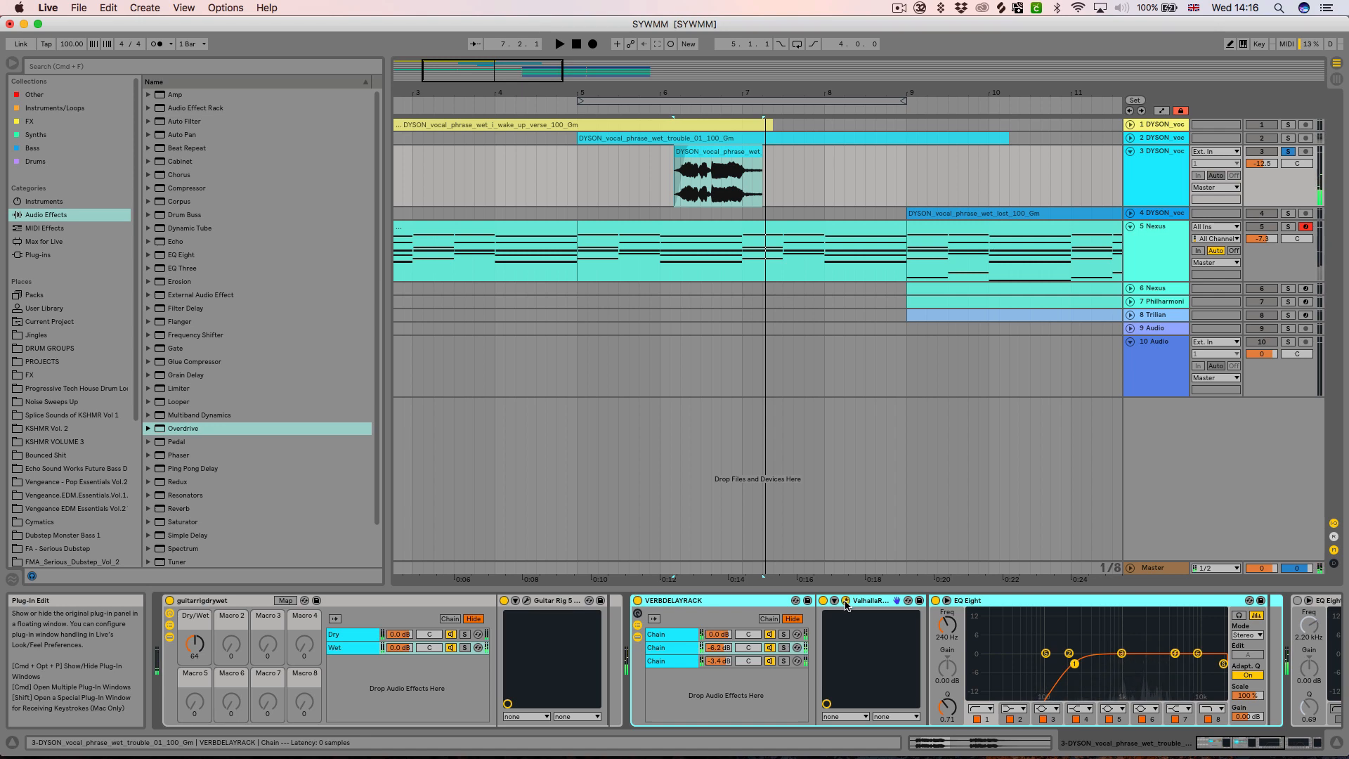
View the Valhalla reverb in the rack's second chain and the H-Delay Stereo settings in its third chain.
{"action": "left_click", "coordinate": [846, 602]}
{"action": "left_click", "coordinate": [846, 603]}
{"action": "left_click", "coordinate": [679, 661]}
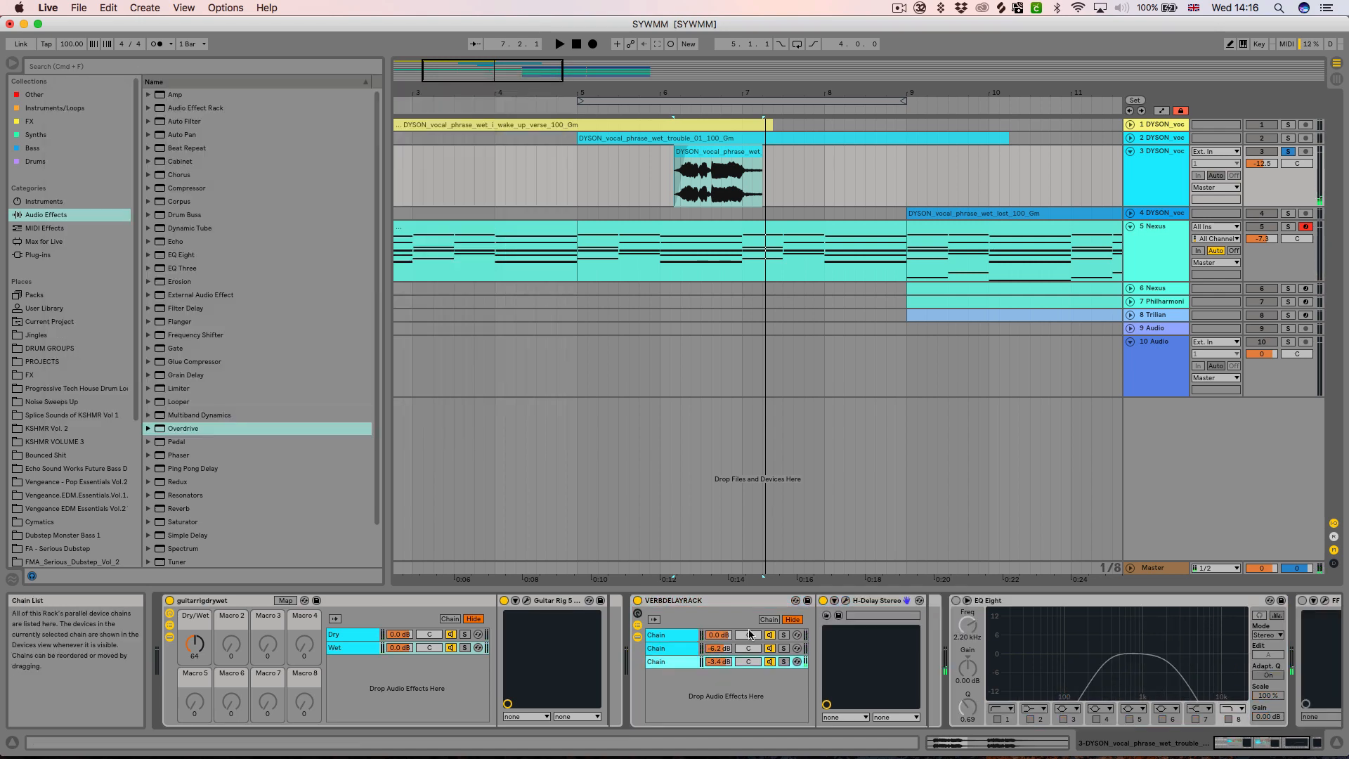
{"action": "left_click", "coordinate": [846, 602]}
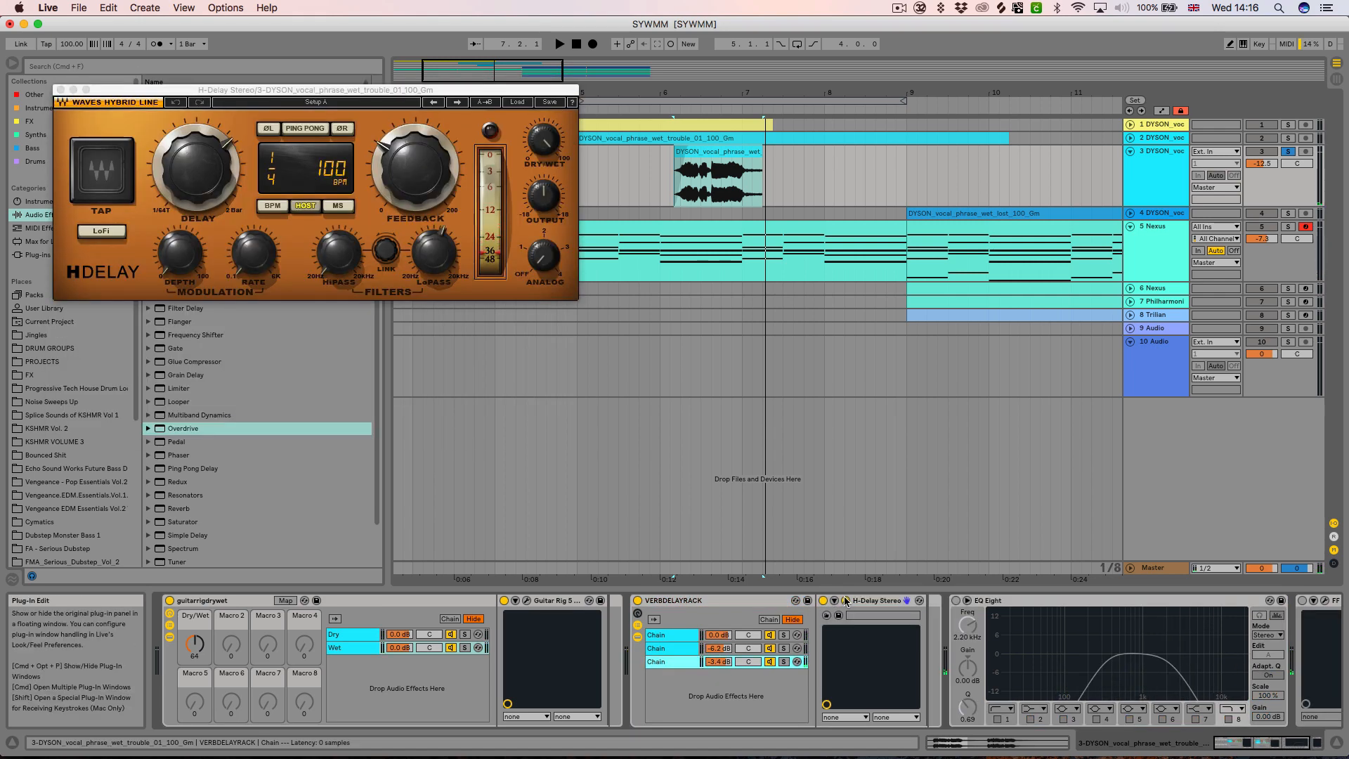
{"action": "left_click", "coordinate": [846, 602]}
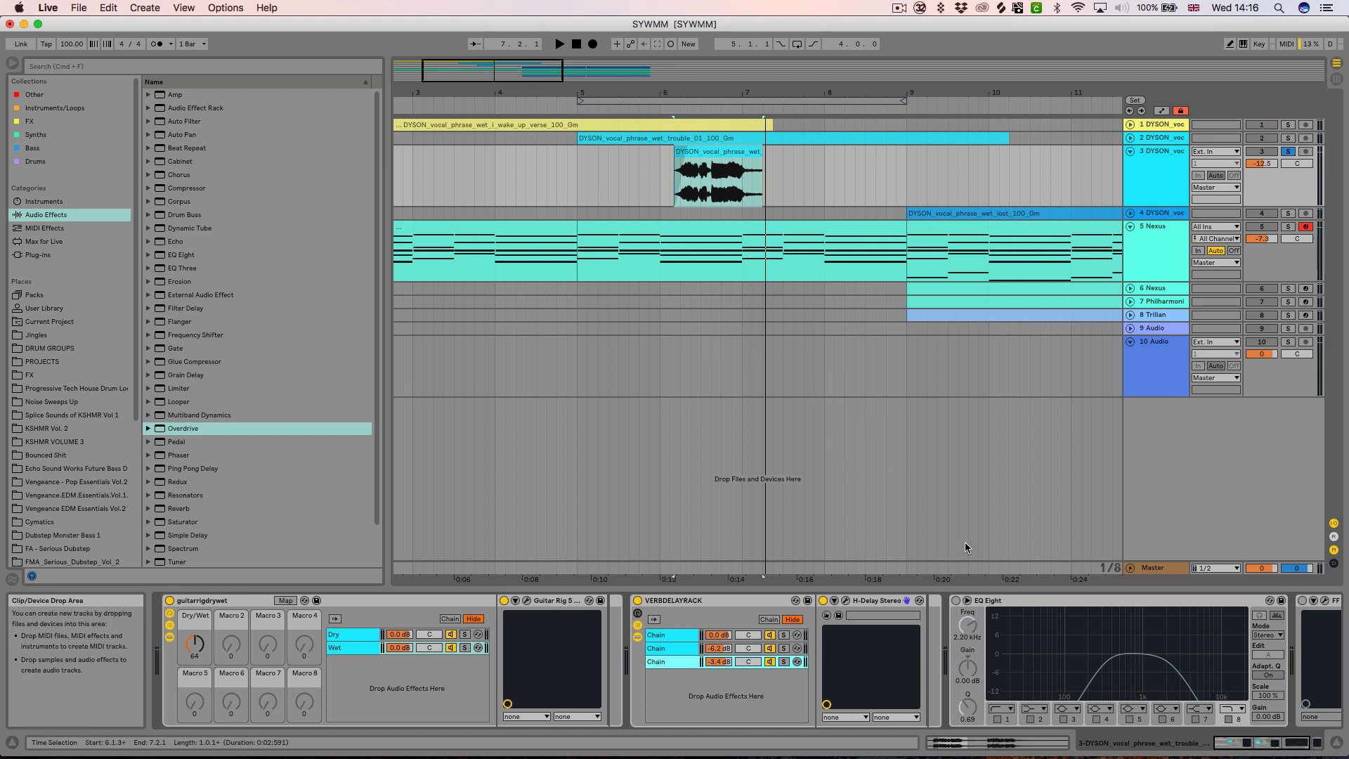
Play the vocal while comparing it with EQ Eight bypassed and active, leaving EQ Eight enabled.
{"action": "key", "text": "space"}
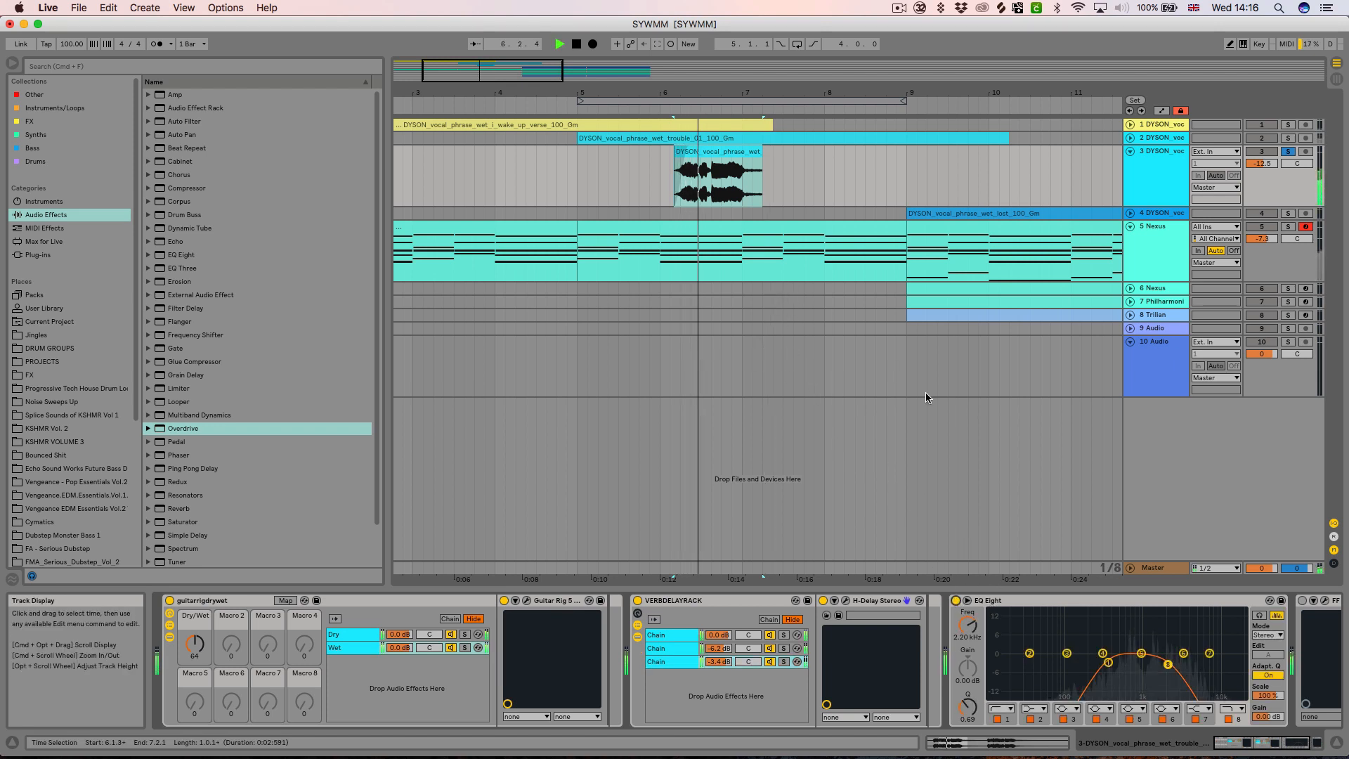
{"action": "left_click", "coordinate": [956, 601]}
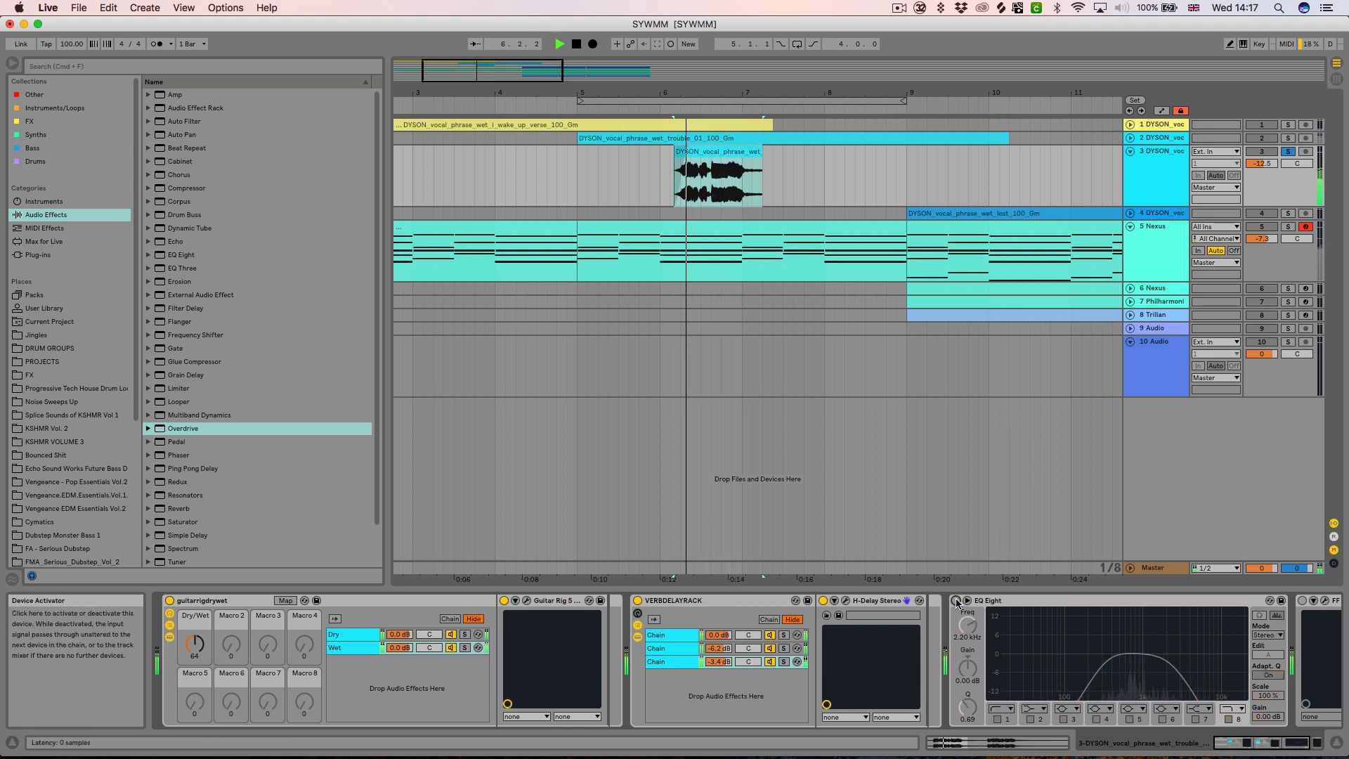
{"action": "key", "text": "space"}
{"action": "left_click", "coordinate": [957, 601]}
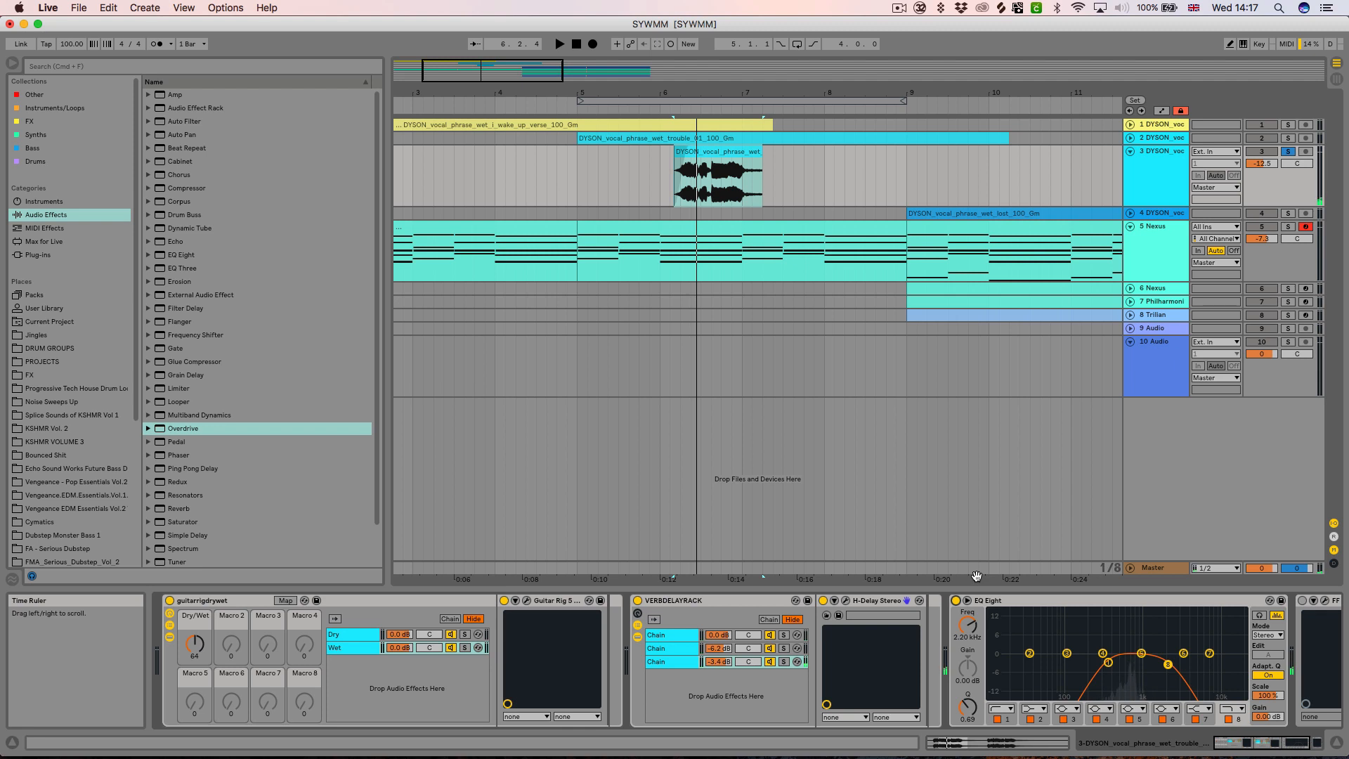
Enable FF Pro-Q 2 on the third DYSON track and open its window while playing the vocal.
{"action": "scroll", "coordinate": [1003, 674], "scroll_direction": "right", "scroll_amount": 3}
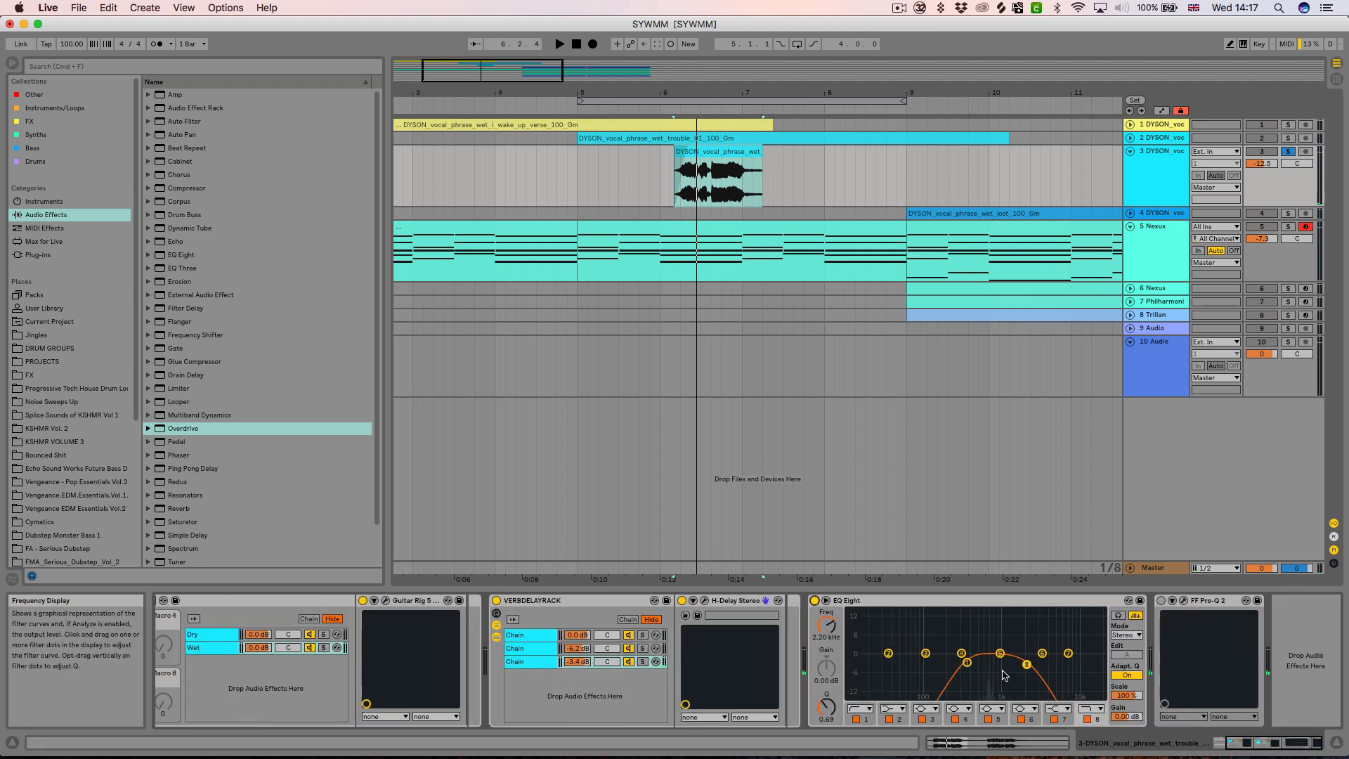
{"action": "left_click", "coordinate": [1161, 601]}
{"action": "left_click", "coordinate": [1184, 600]}
{"action": "key", "text": "space"}
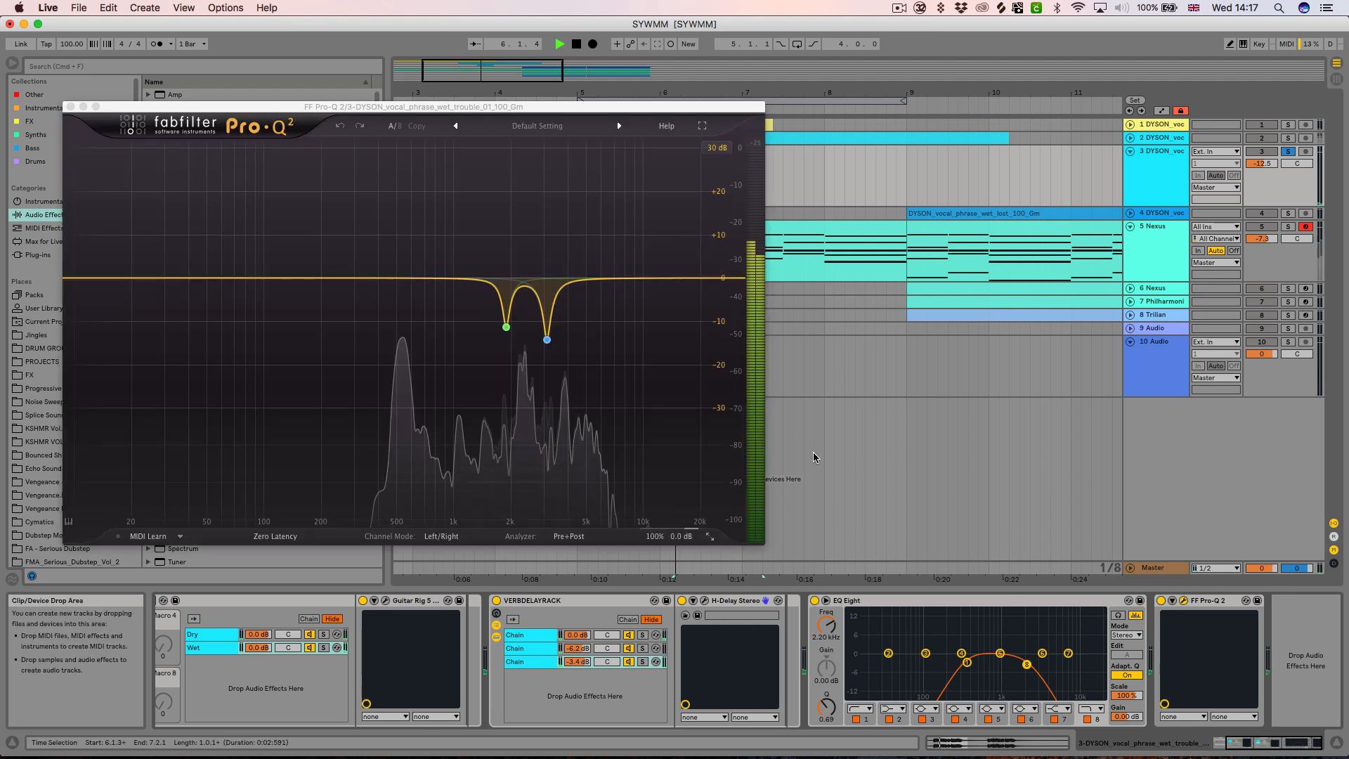
{"action": "key", "text": "space"}
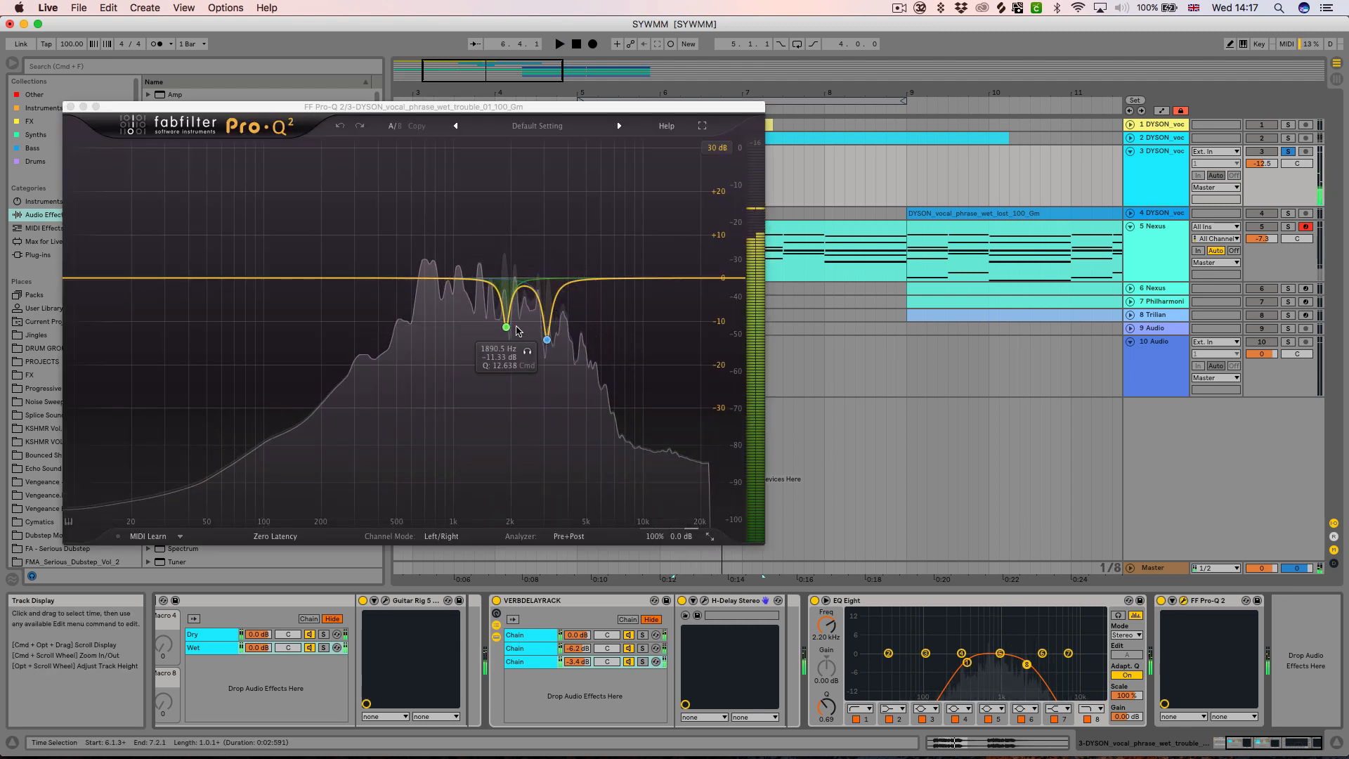
Slightly deepen the two Pro-Q 2 cuts near 1890 Hz and 3090 Hz while auditioning the vocal, and close the plug-in window.
{"action": "left_click", "coordinate": [507, 327]}
{"action": "left_click_drag", "start_coordinate": [506, 464], "coordinate": [540, 458]}
{"action": "key", "text": "space"}
{"action": "key", "text": "space"}
{"action": "left_click", "coordinate": [547, 340]}
{"action": "key", "text": "space"}
{"action": "key", "text": "space"}
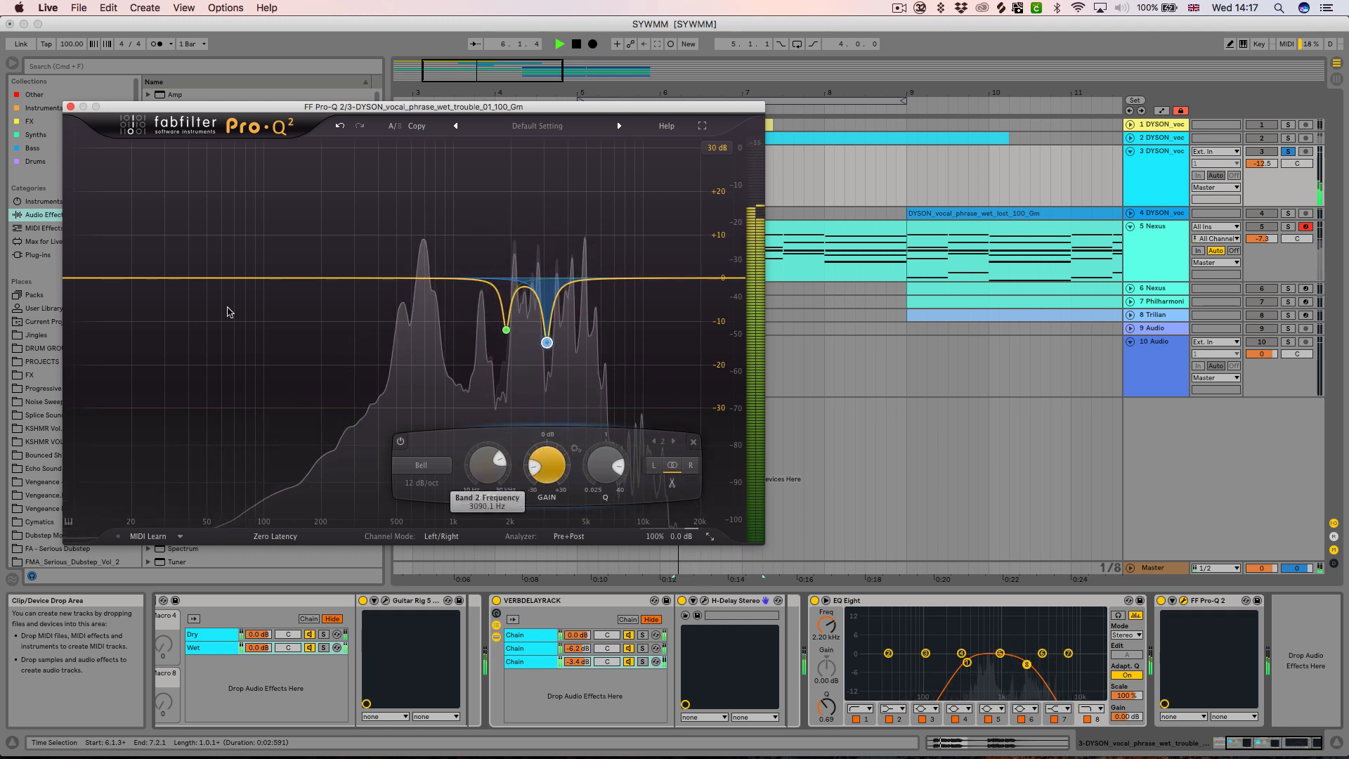
{"action": "left_click", "coordinate": [71, 106]}
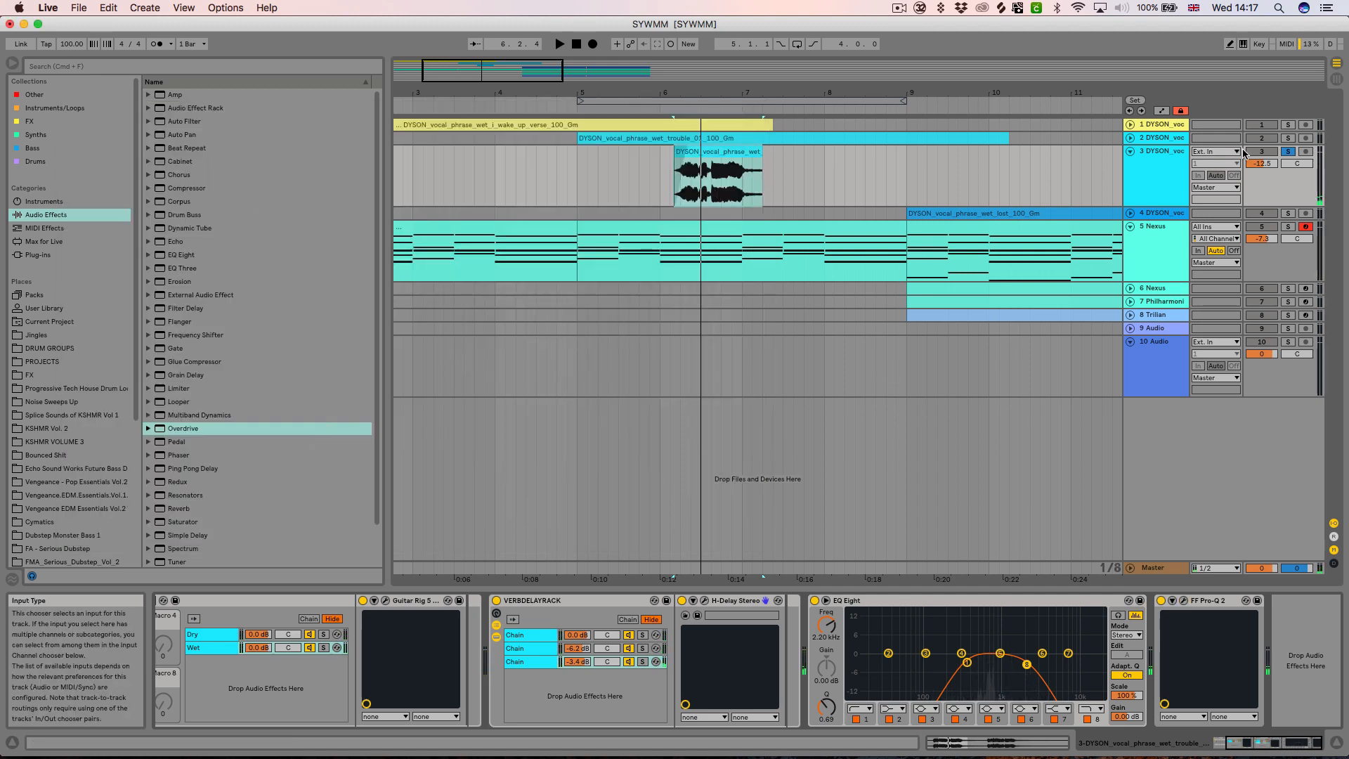
View the short vocal clip and the longer trouble_01 clip in the sample editor, and unfold the second DYSON track.
{"action": "left_click", "coordinate": [704, 157]}
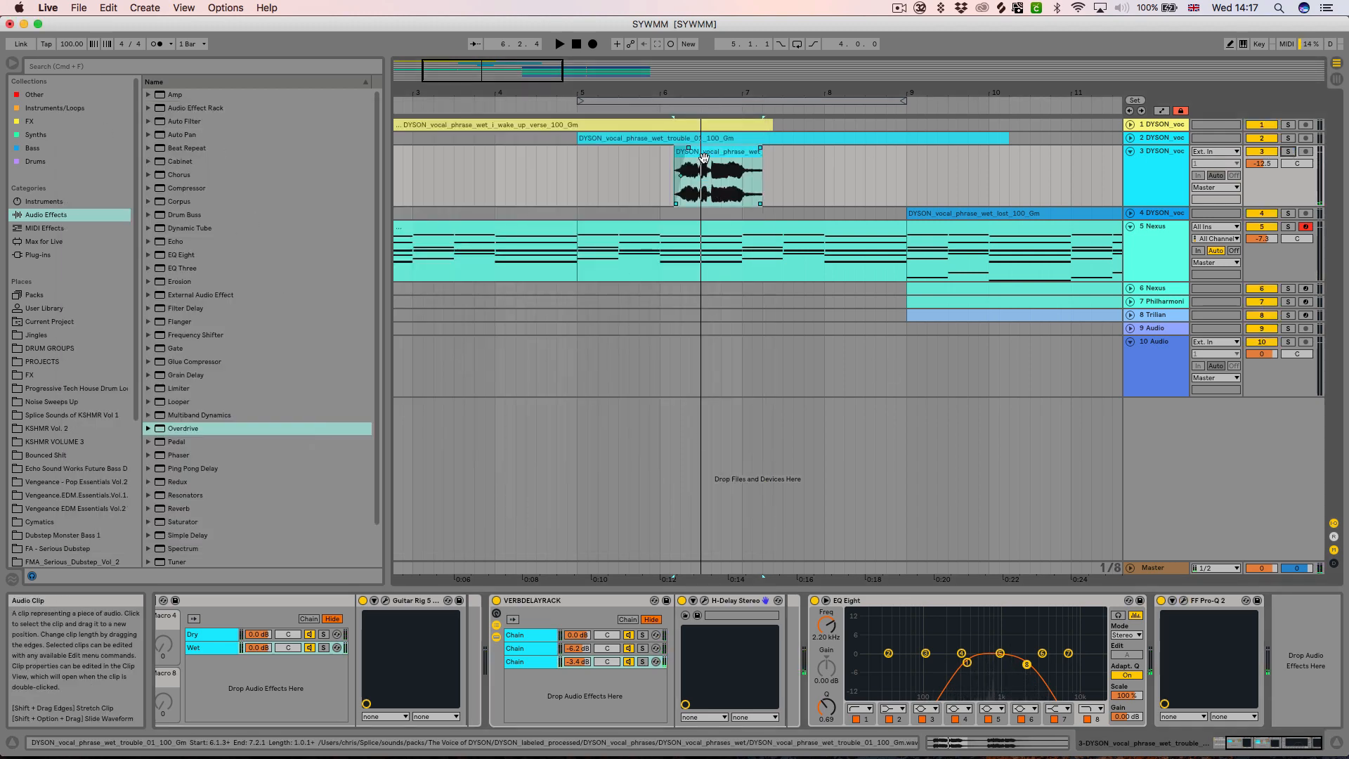
{"action": "double_click", "coordinate": [704, 157]}
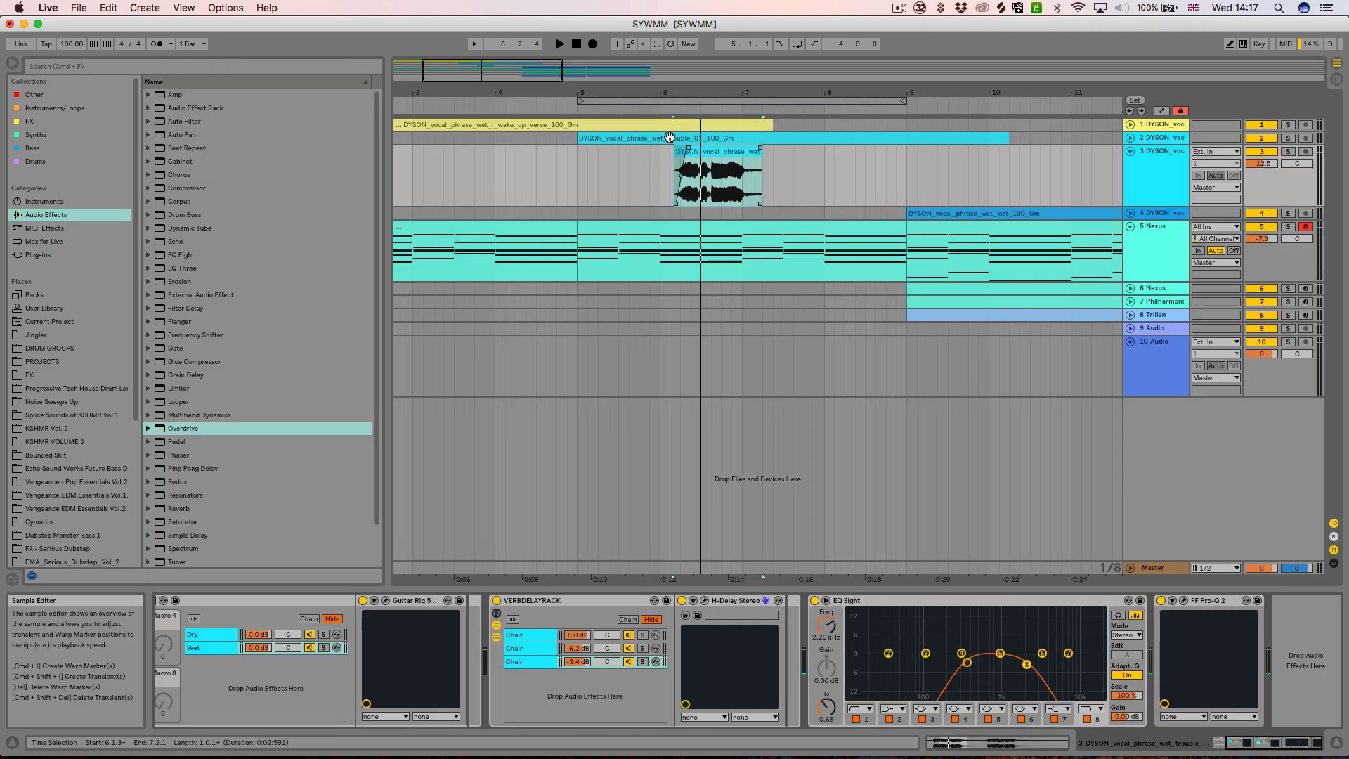
{"action": "double_click", "coordinate": [642, 138]}
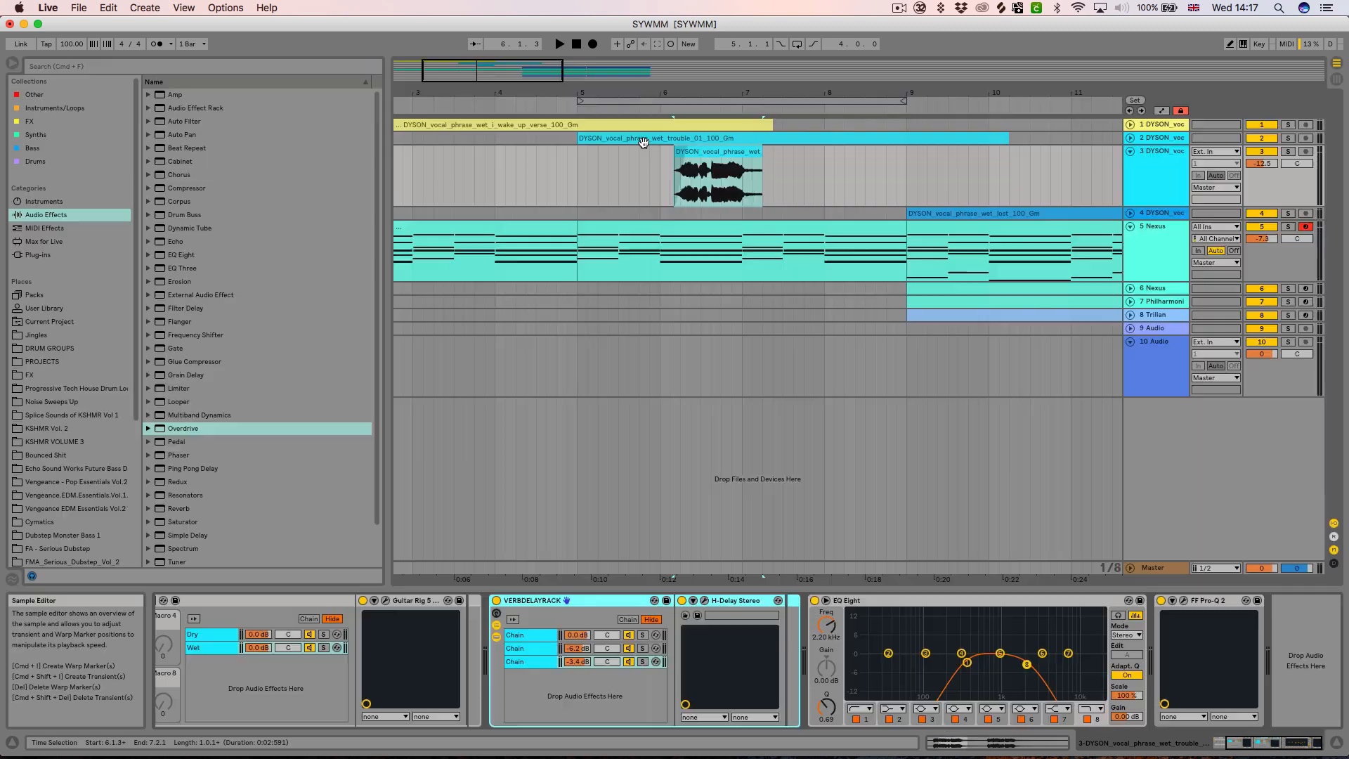
{"action": "left_click", "coordinate": [1131, 138]}
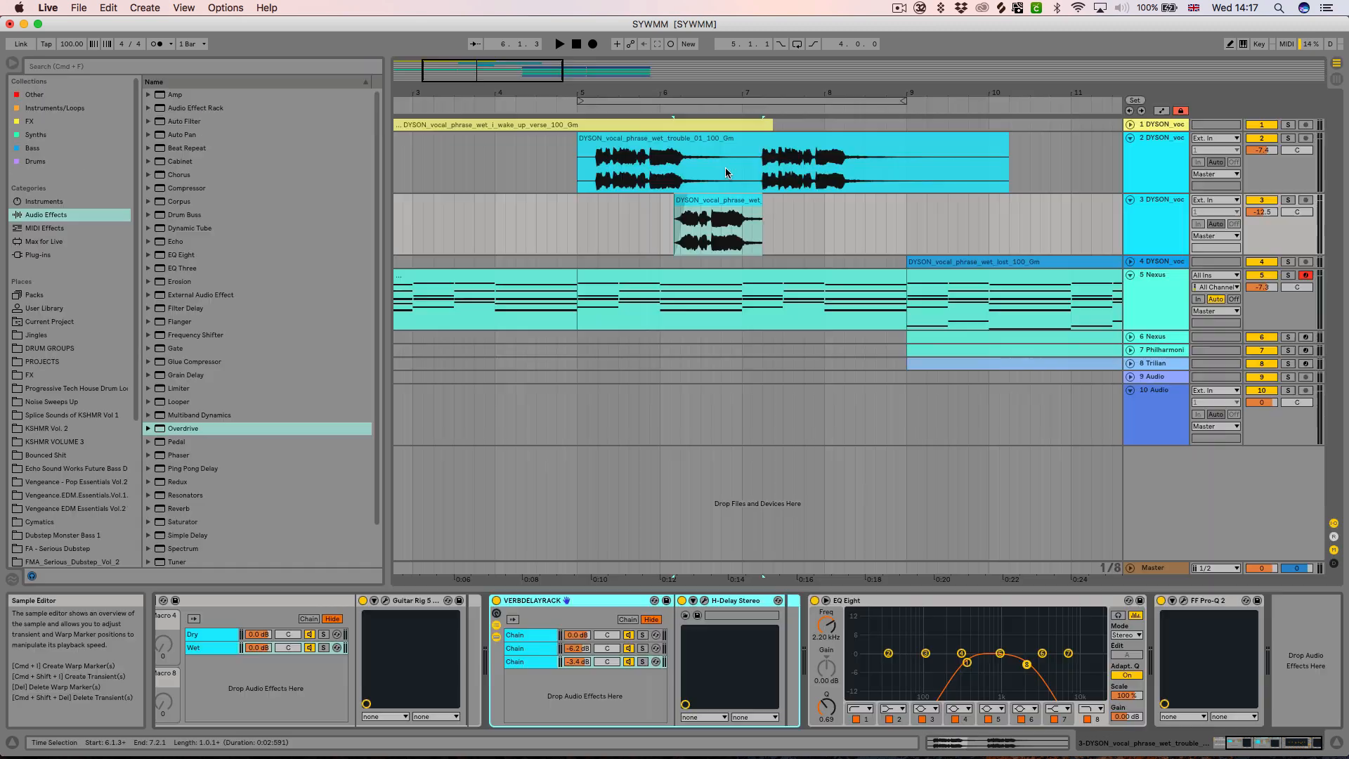
Copy the 5.4.3 to 6.1.1 section of the second DYSON track's clip and paste it at bar 10 on the third track.
{"action": "left_click", "coordinate": [630, 182]}
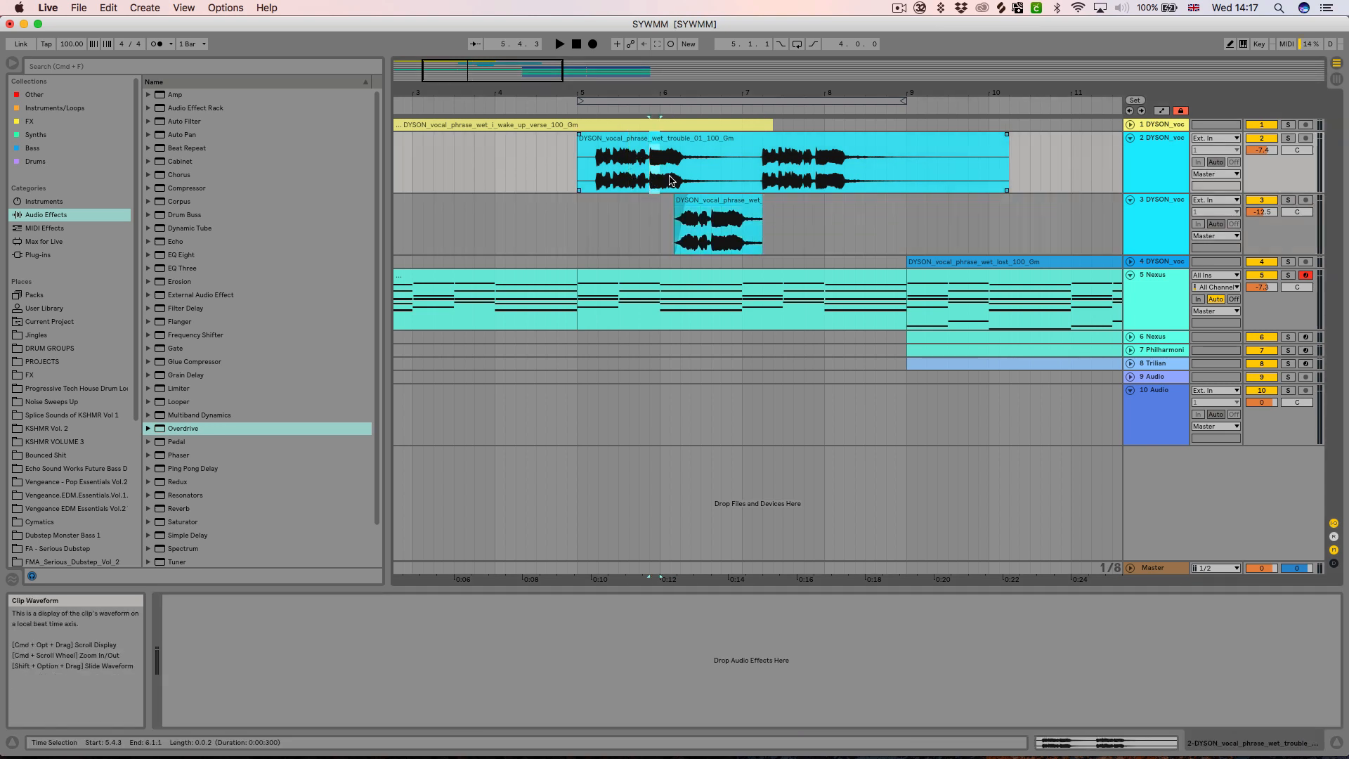
{"action": "key", "text": "super+c"}
{"action": "left_click", "coordinate": [984, 208]}
{"action": "key", "text": "super+v"}
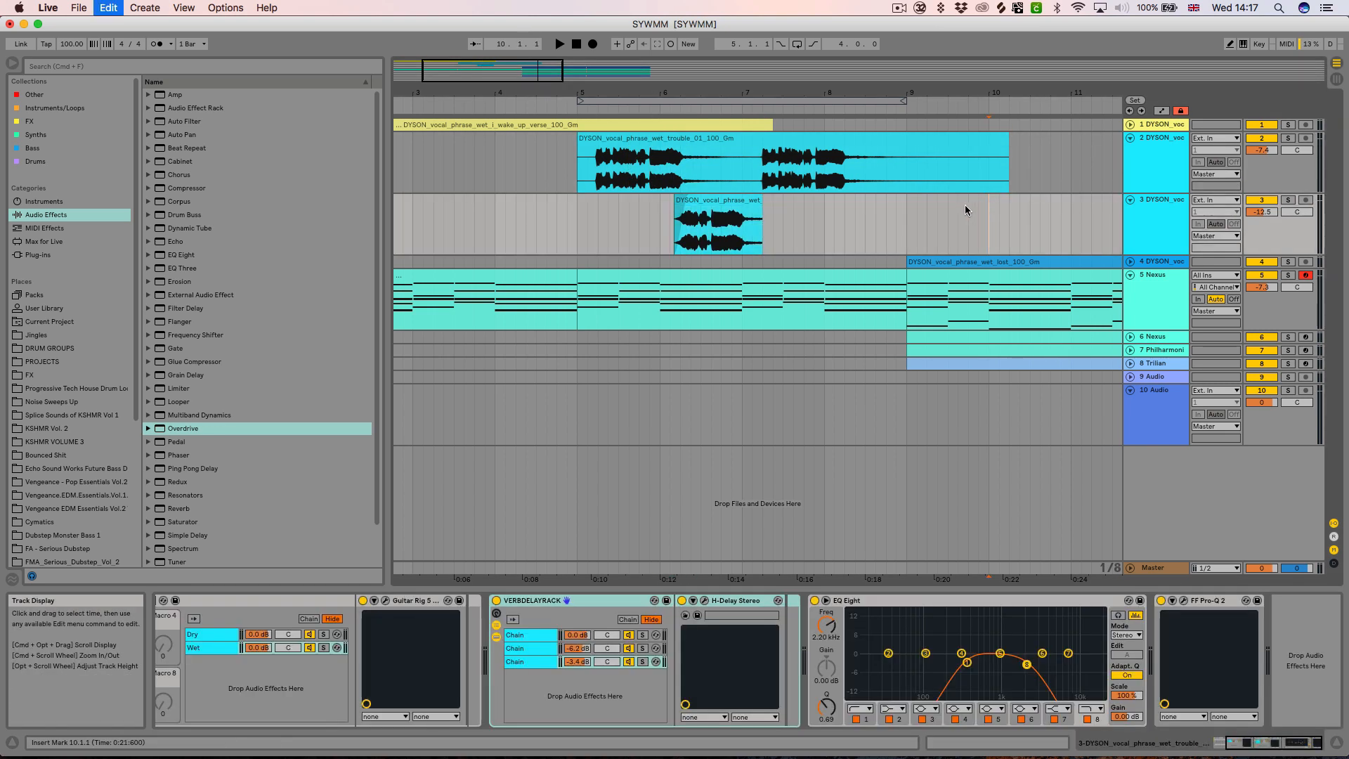
Solo the third DYSON track and play the pasted vocal clip at bar 10.
{"action": "left_click", "coordinate": [1288, 199]}
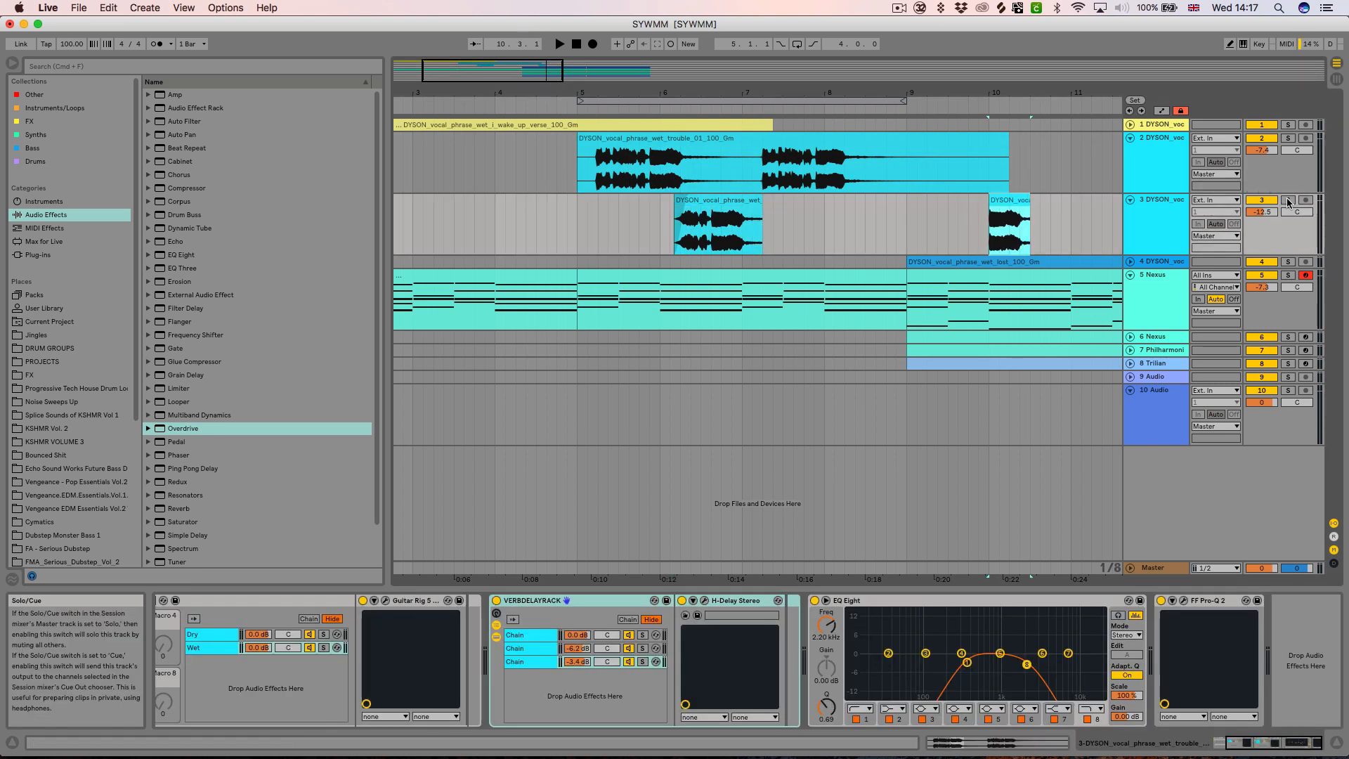
{"action": "double_click", "coordinate": [1007, 201]}
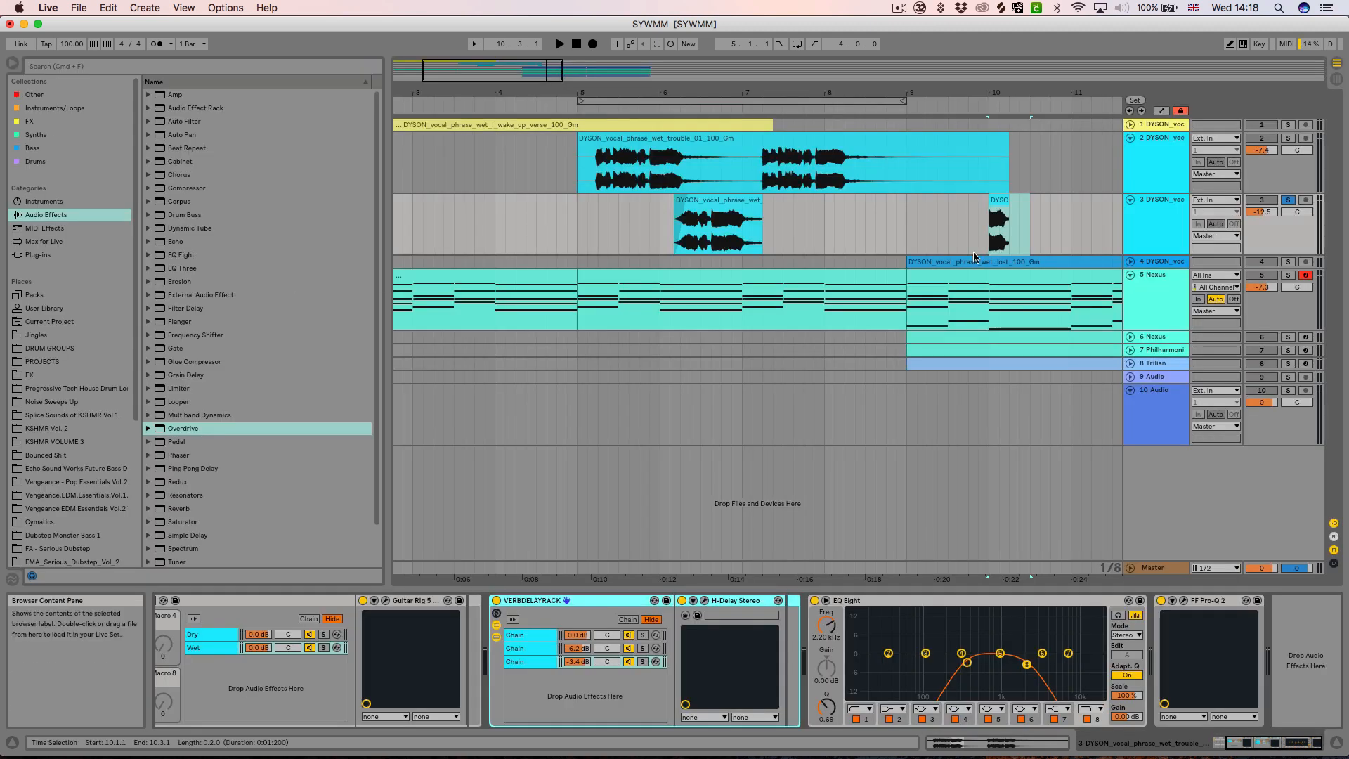
{"action": "left_click", "coordinate": [994, 211]}
{"action": "key", "text": "space"}
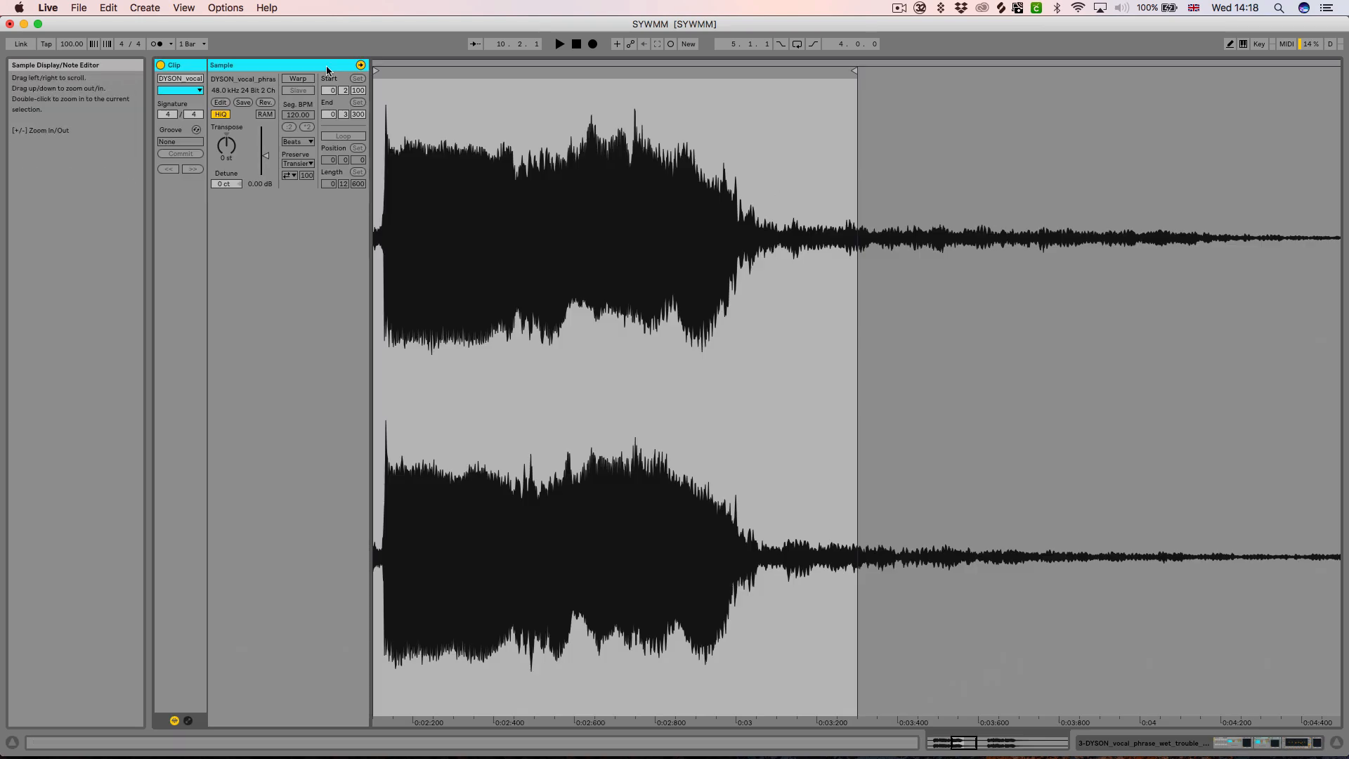
Turn on Warp for the pasted vocal clip, choose the Complex Pro mode, and transpose the clip by 12 semitones.
{"action": "left_click", "coordinate": [298, 78]}
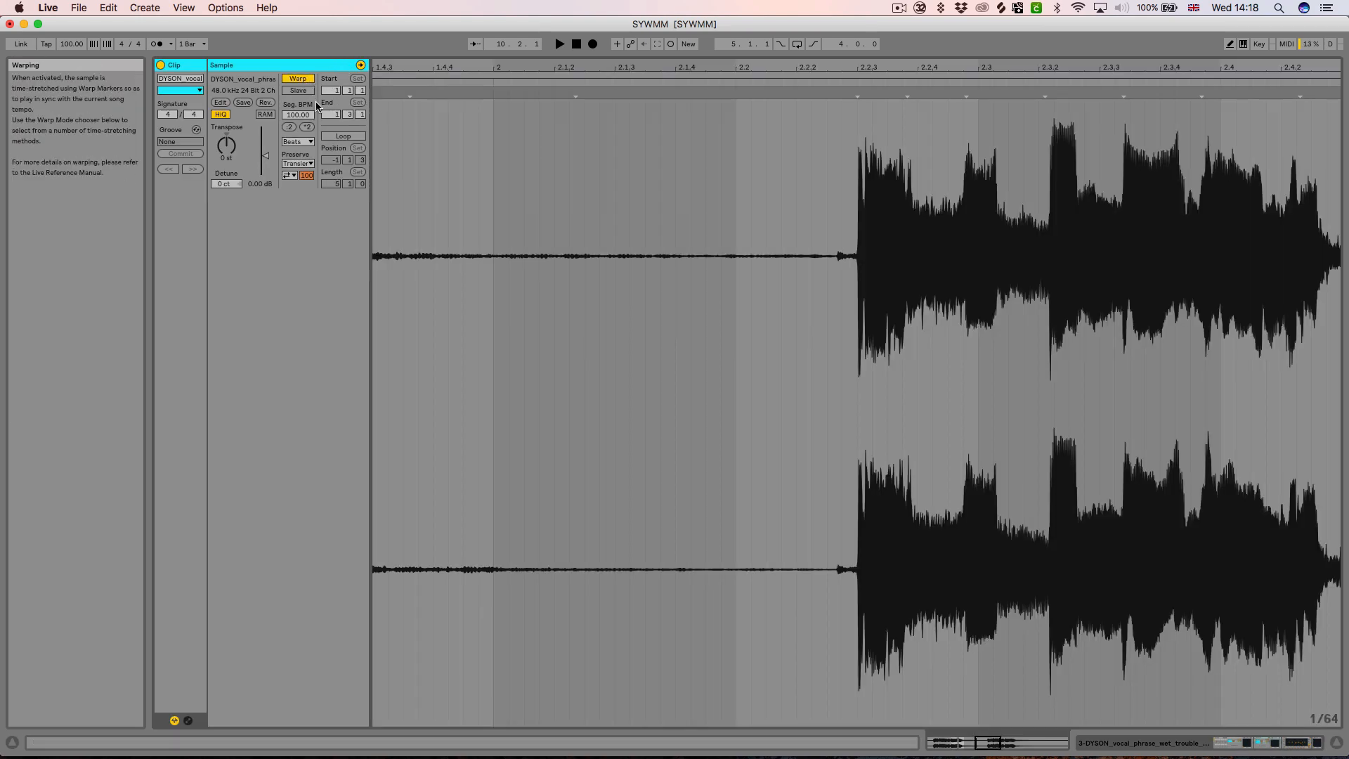
{"action": "left_click", "coordinate": [298, 141]}
{"action": "left_click", "coordinate": [311, 205]}
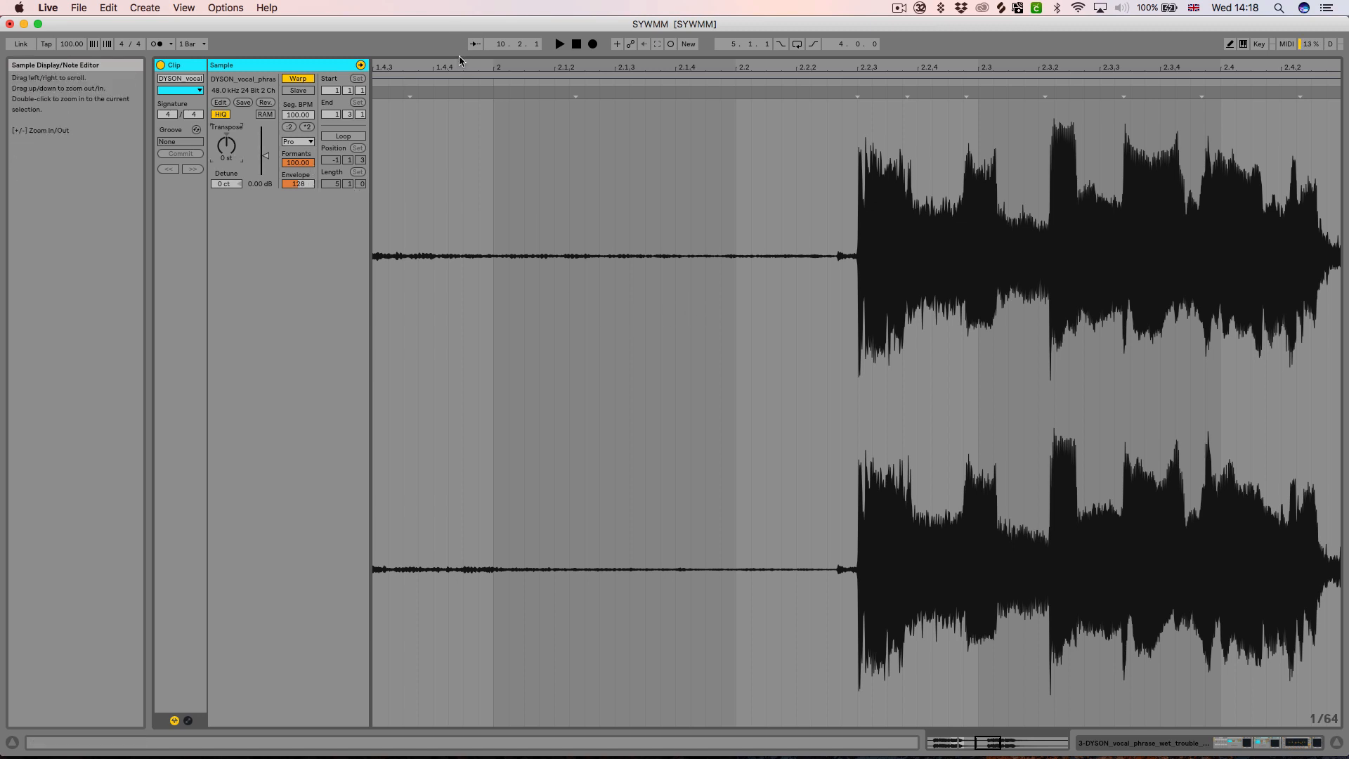
{"action": "left_click_drag", "start_coordinate": [458, 54], "coordinate": [514, 390]}
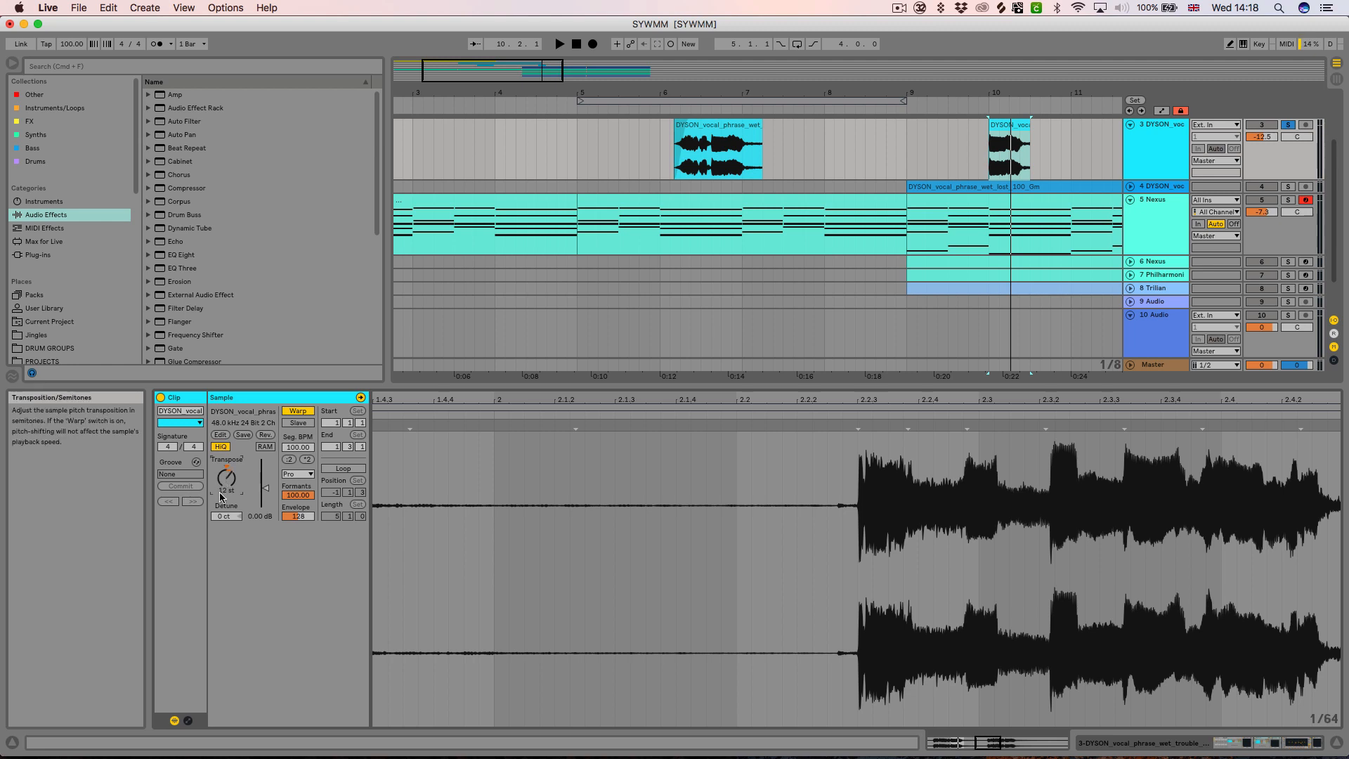
Turn off Warp for the pasted vocal clip, keep its transposition at -12 semitones, and play it.
{"action": "left_click", "coordinate": [298, 410]}
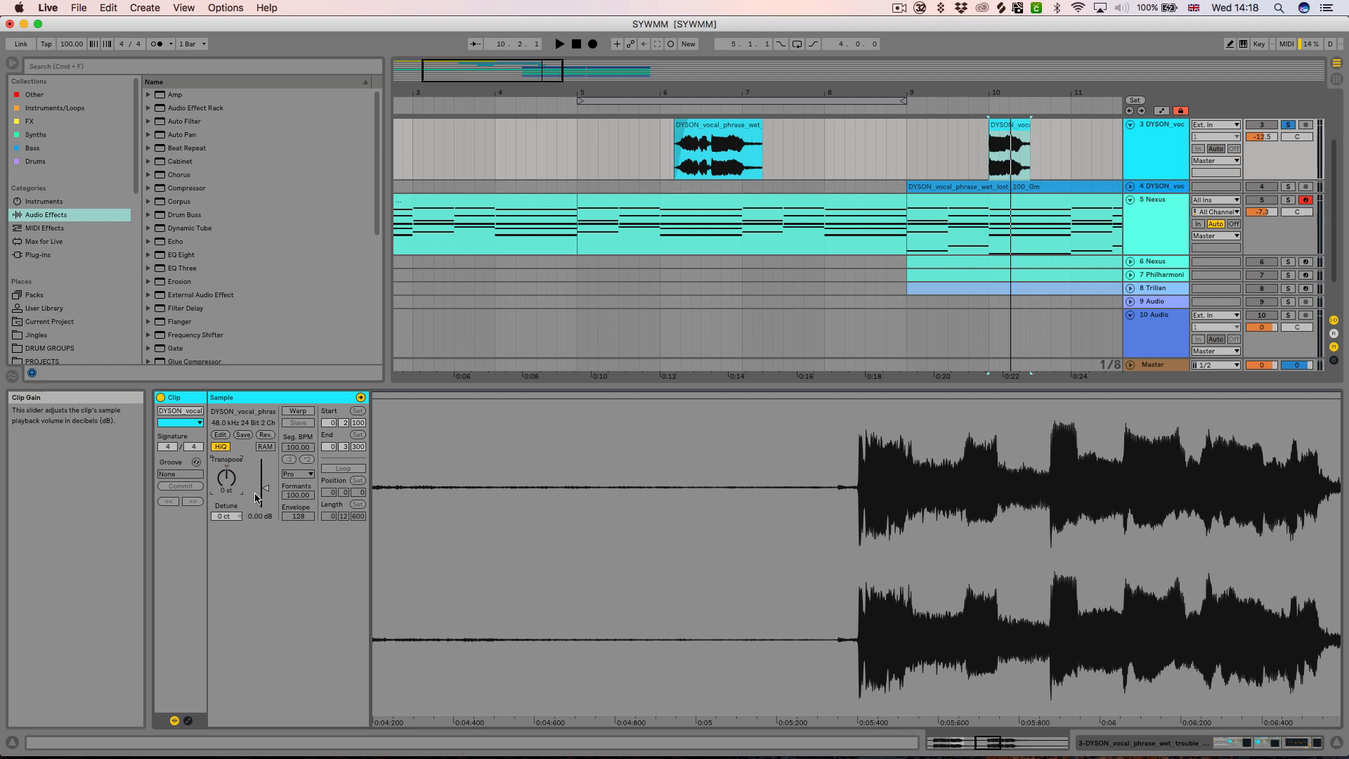
{"action": "key", "text": "super+z"}
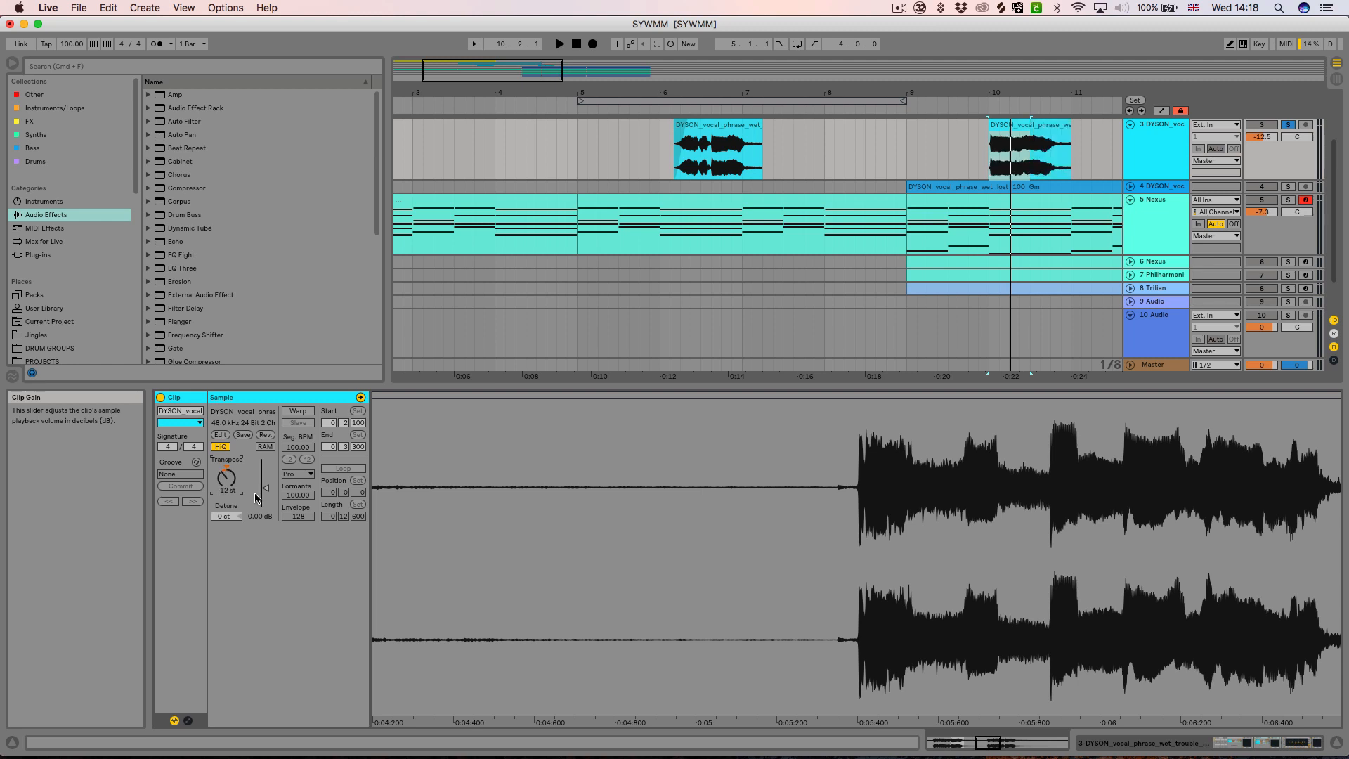
{"action": "left_click", "coordinate": [1036, 133]}
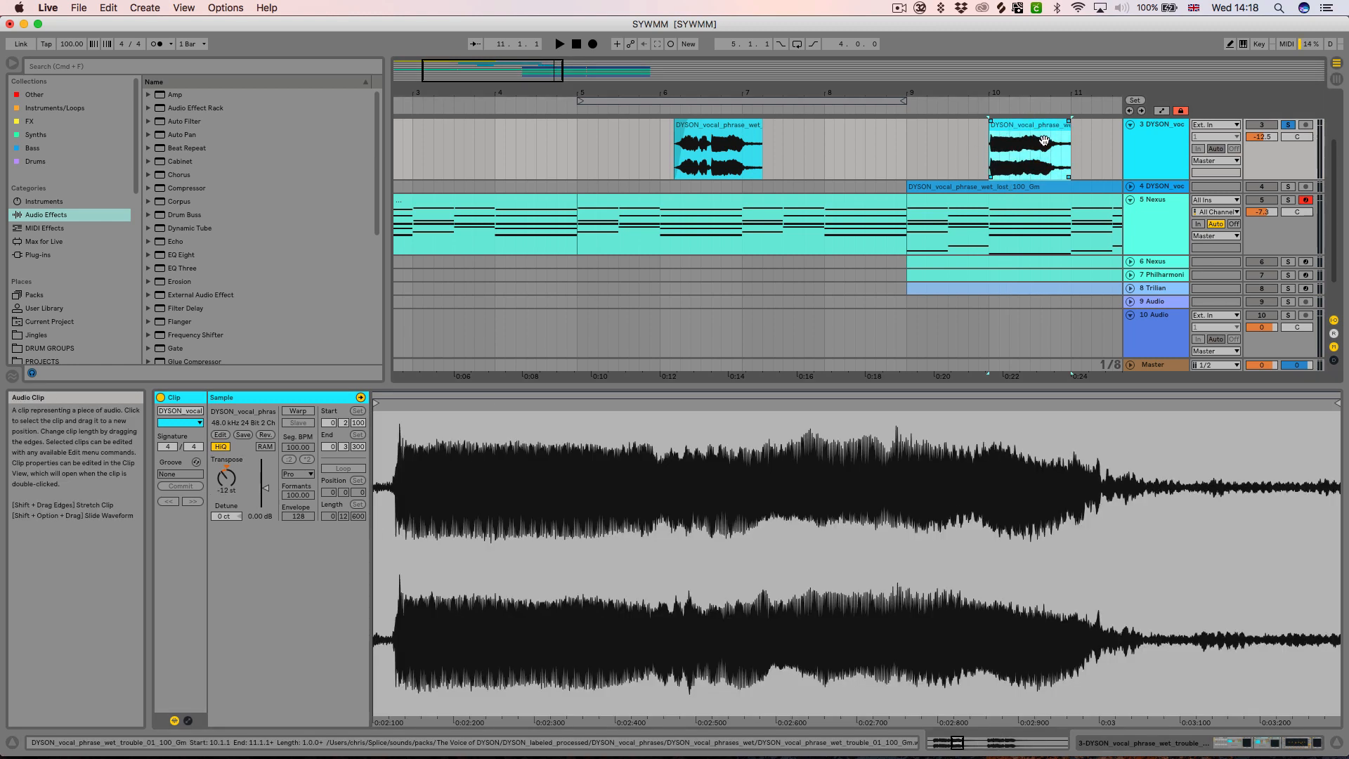
{"action": "key", "text": "space"}
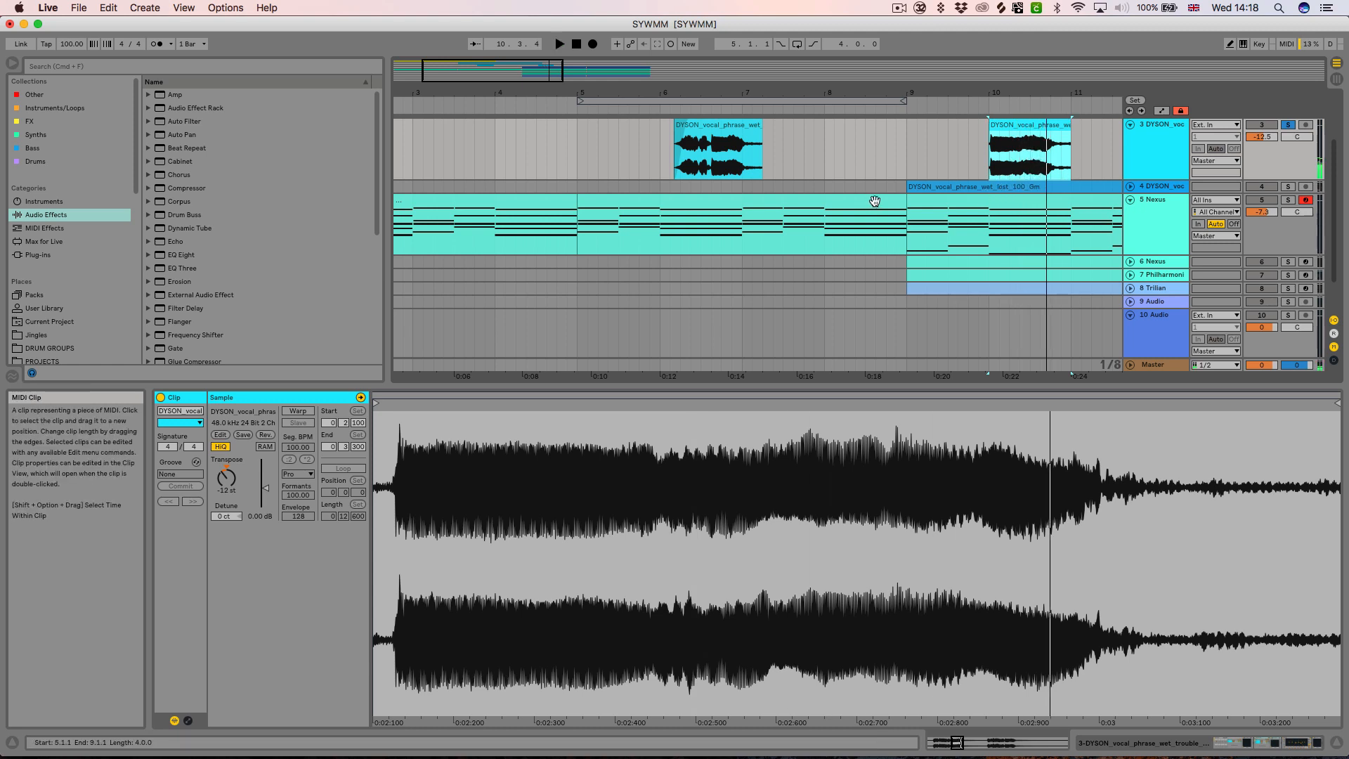
Delete the pasted test clip at bar 10 on the third DYSON track and turn off the track's solo.
{"action": "left_click_drag", "start_coordinate": [892, 168], "coordinate": [1082, 167]}
{"action": "key", "text": "Delete"}
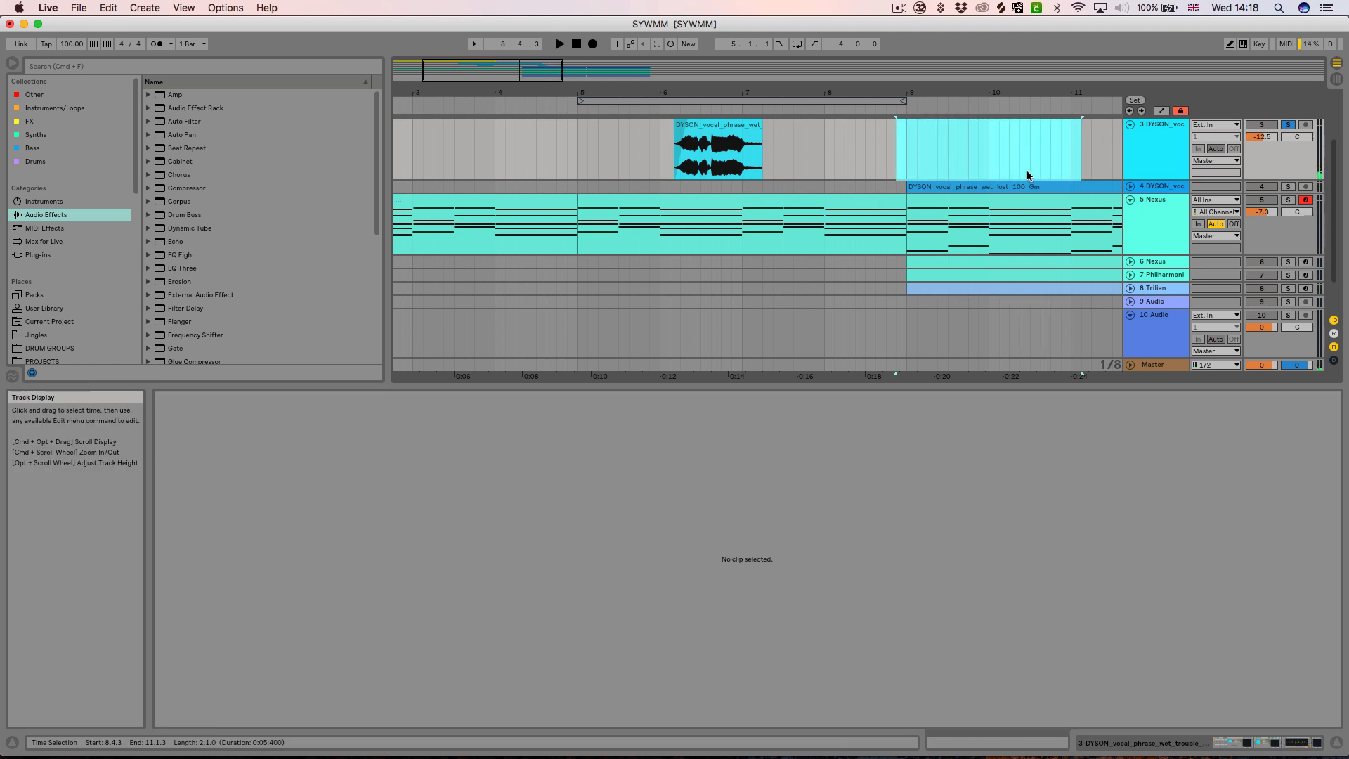
{"action": "left_click", "coordinate": [1149, 158]}
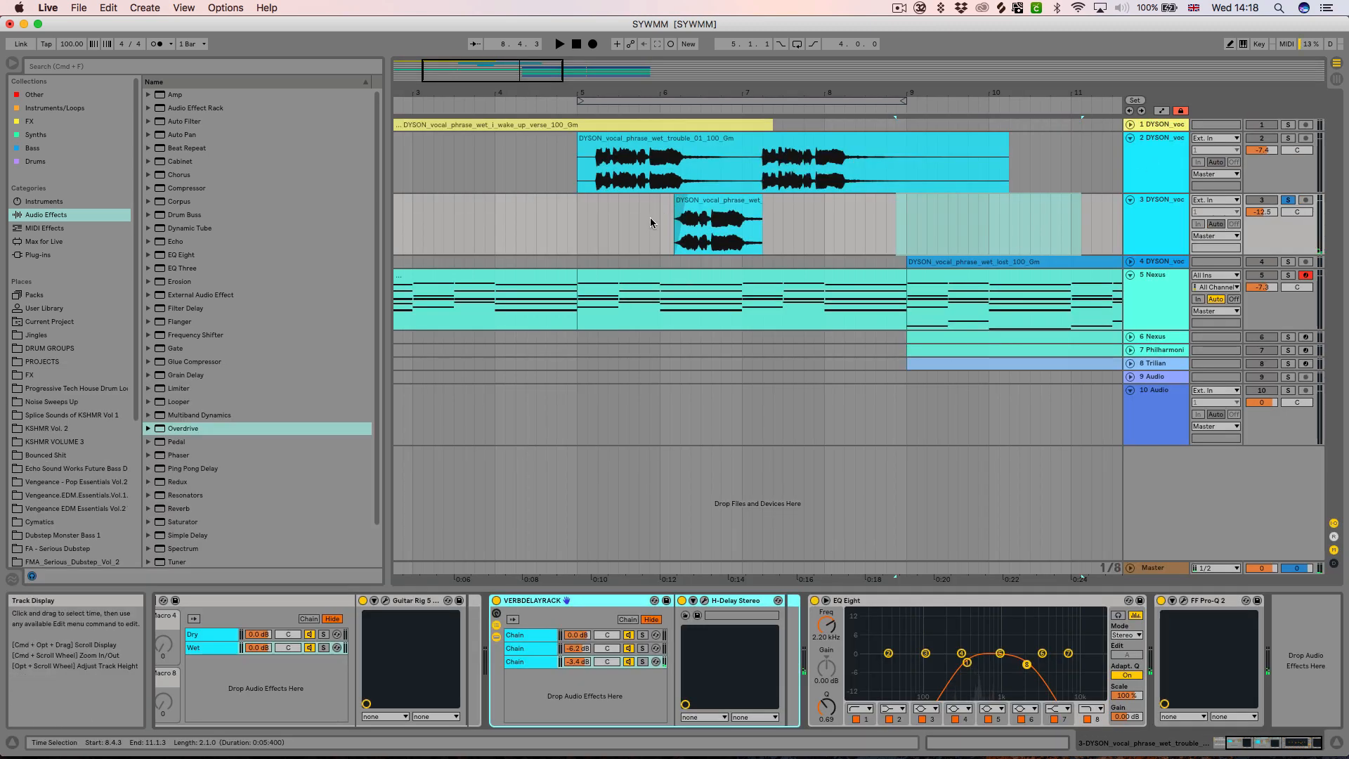
{"action": "left_click_drag", "start_coordinate": [650, 223], "coordinate": [669, 224]}
{"action": "left_click", "coordinate": [1288, 200]}
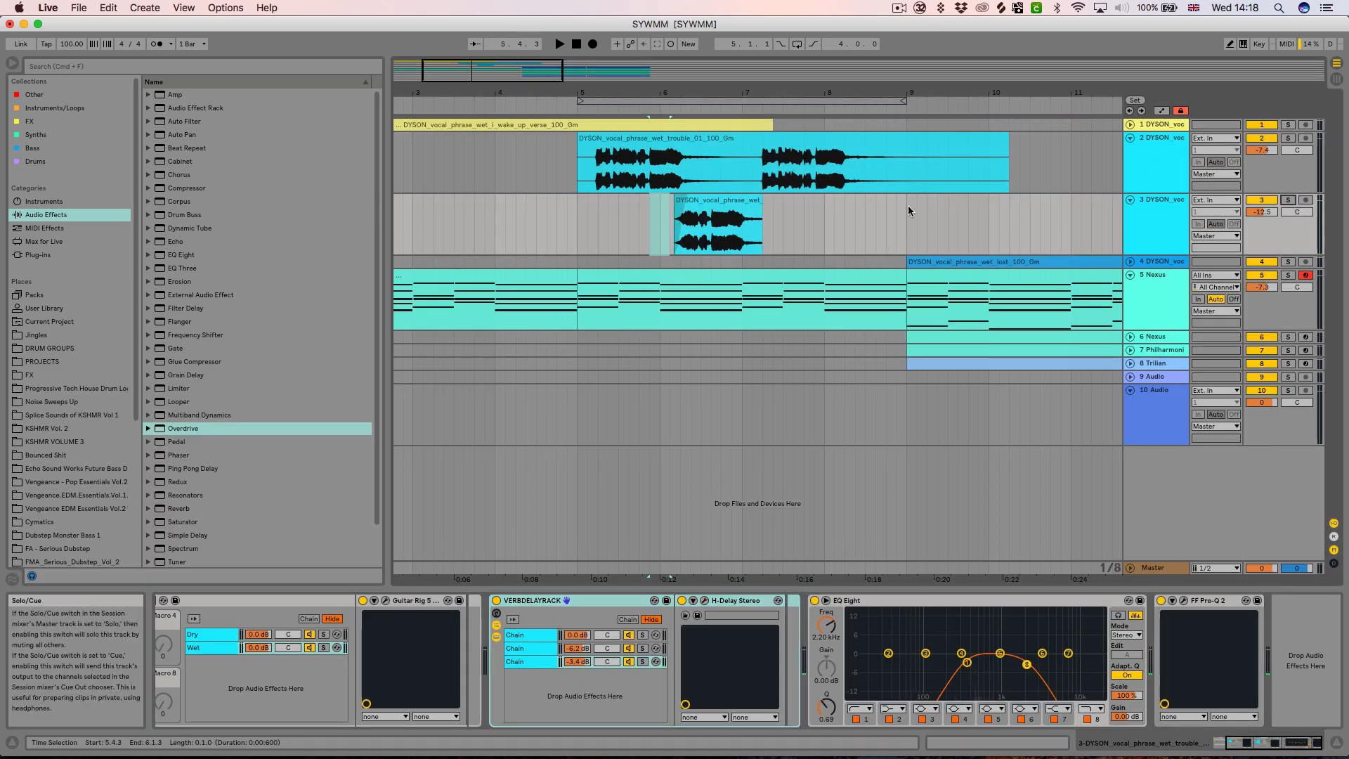
Play the short vocal clip on the third DYSON track together with all other tracks.
{"action": "left_click", "coordinate": [698, 216]}
{"action": "key", "text": "space"}
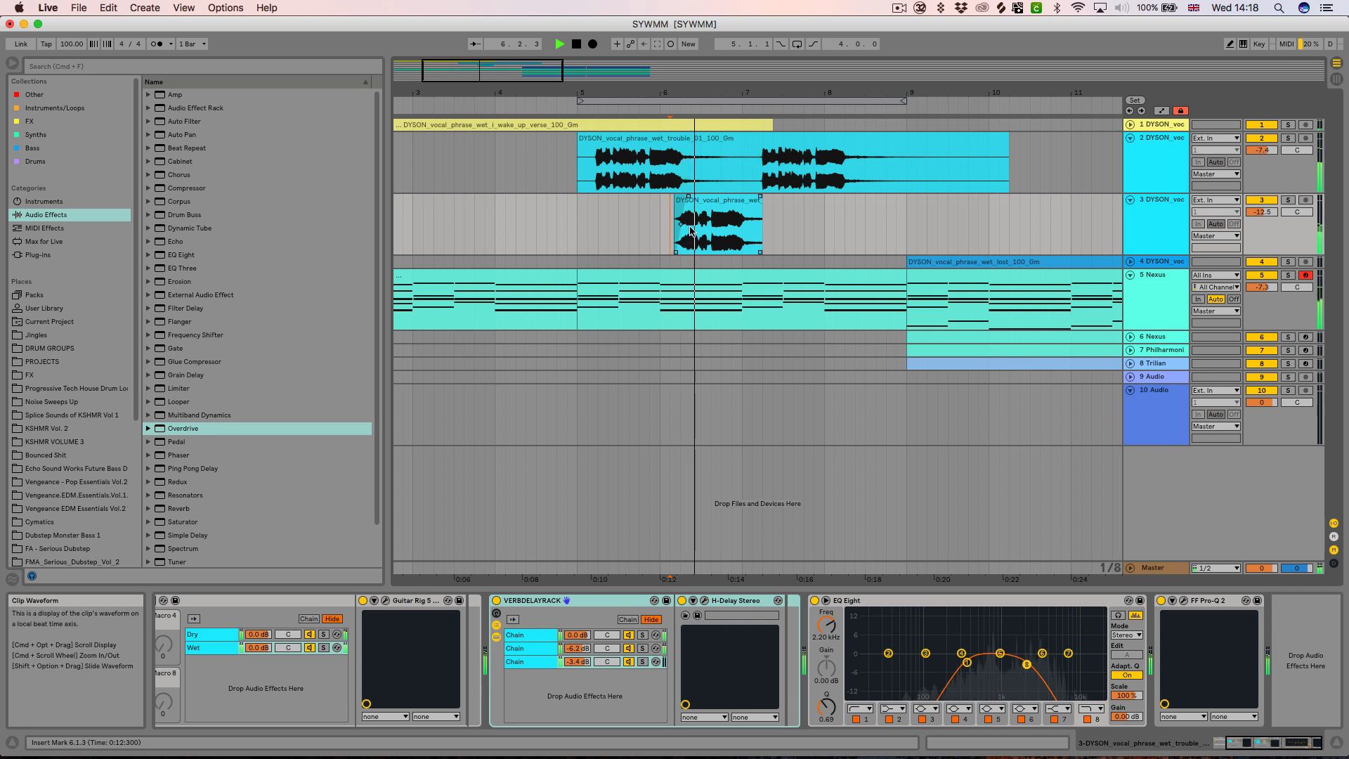
{"action": "left_click", "coordinate": [889, 235]}
{"action": "key", "text": "space"}
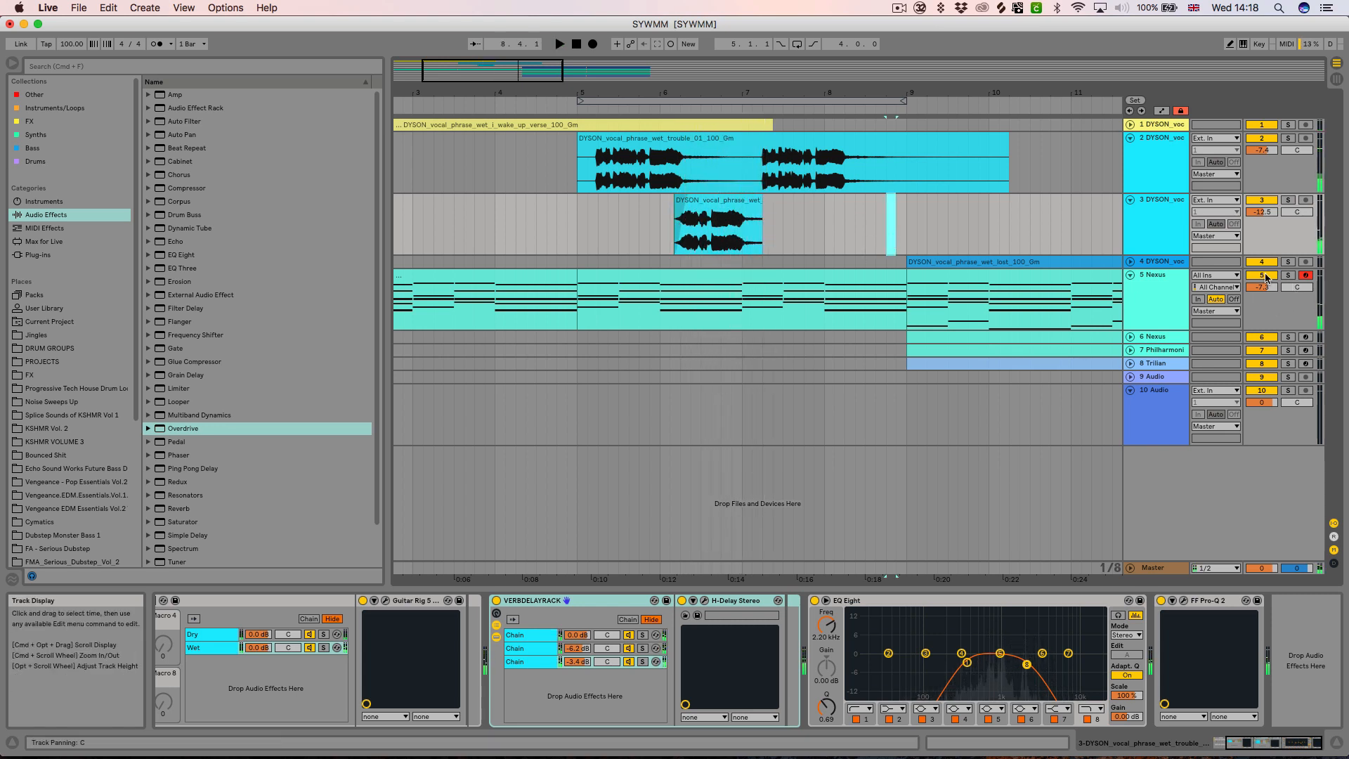
Unfold the fourth DYSON track and select its first vocal clip at bar 9.
{"action": "left_click", "coordinate": [904, 225]}
{"action": "key", "text": "minus"}
{"action": "key", "text": "minus"}
{"action": "key", "text": "minus"}
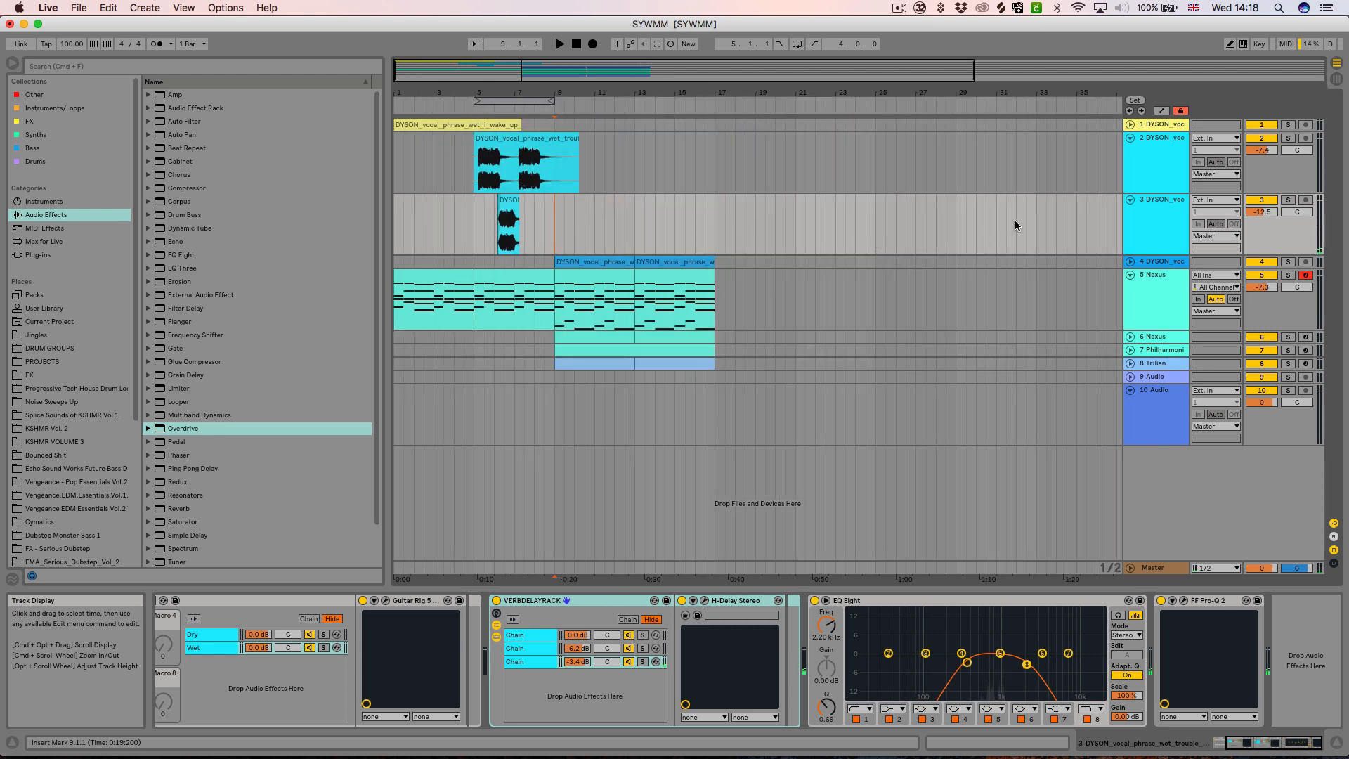
{"action": "left_click", "coordinate": [1160, 262]}
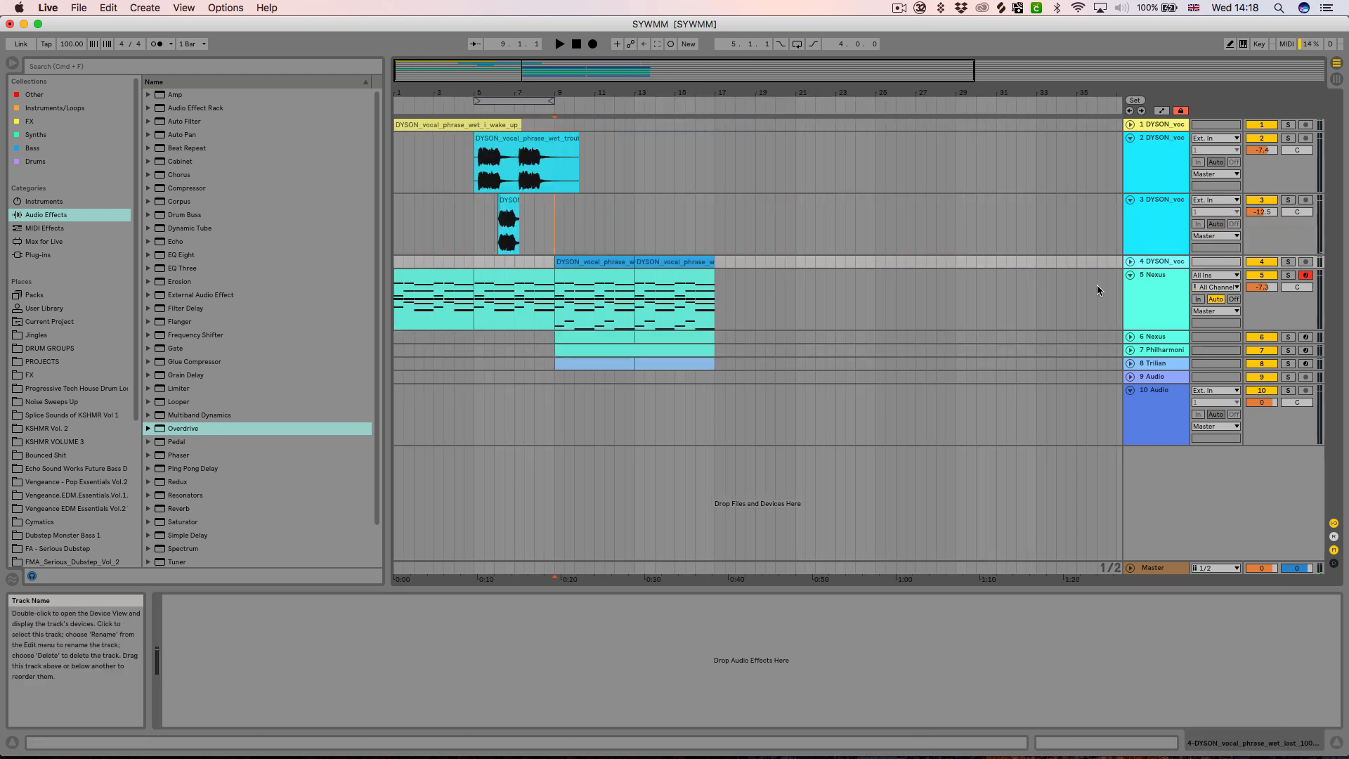
{"action": "left_click", "coordinate": [1131, 261]}
{"action": "left_click", "coordinate": [608, 265]}
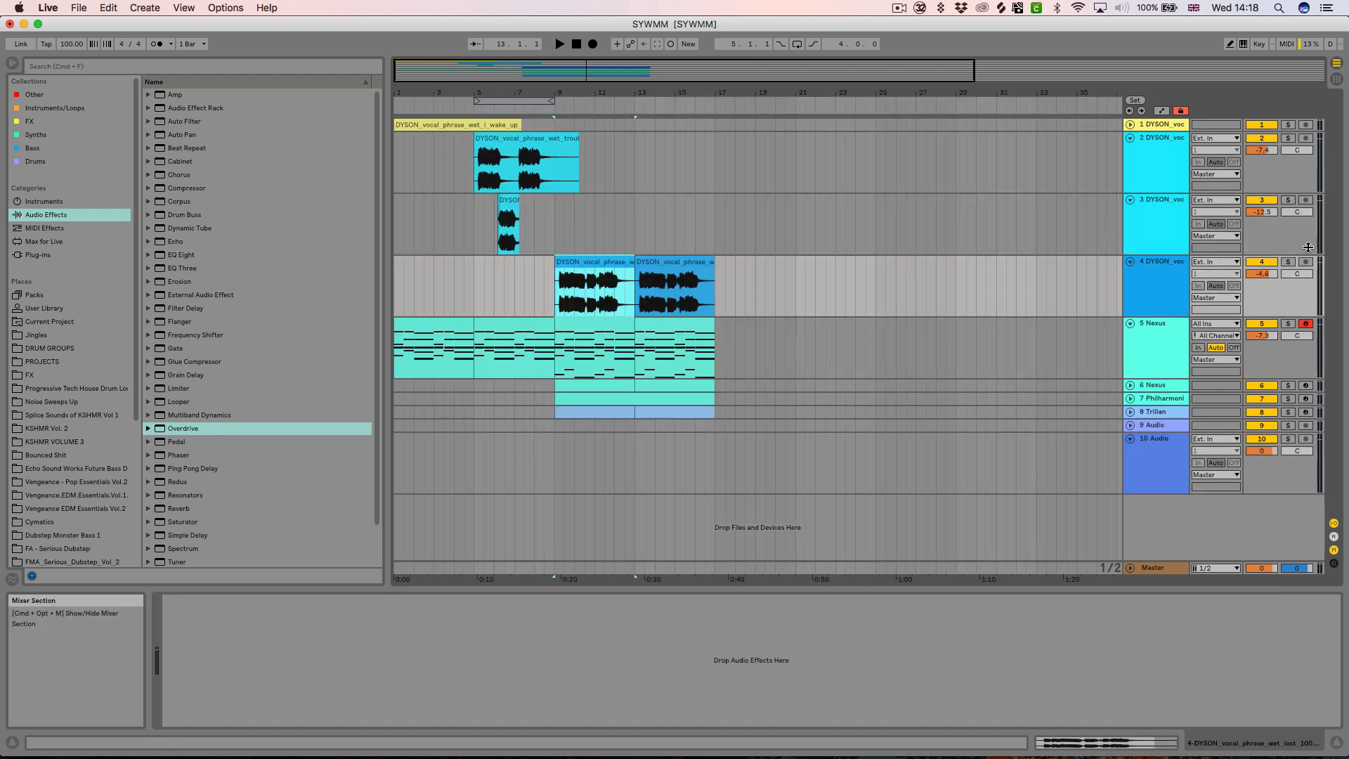
Lower the fourth DYSON track's volume to -7.3 dB while playing it soloed, and turn its solo off.
{"action": "left_click", "coordinate": [1288, 262]}
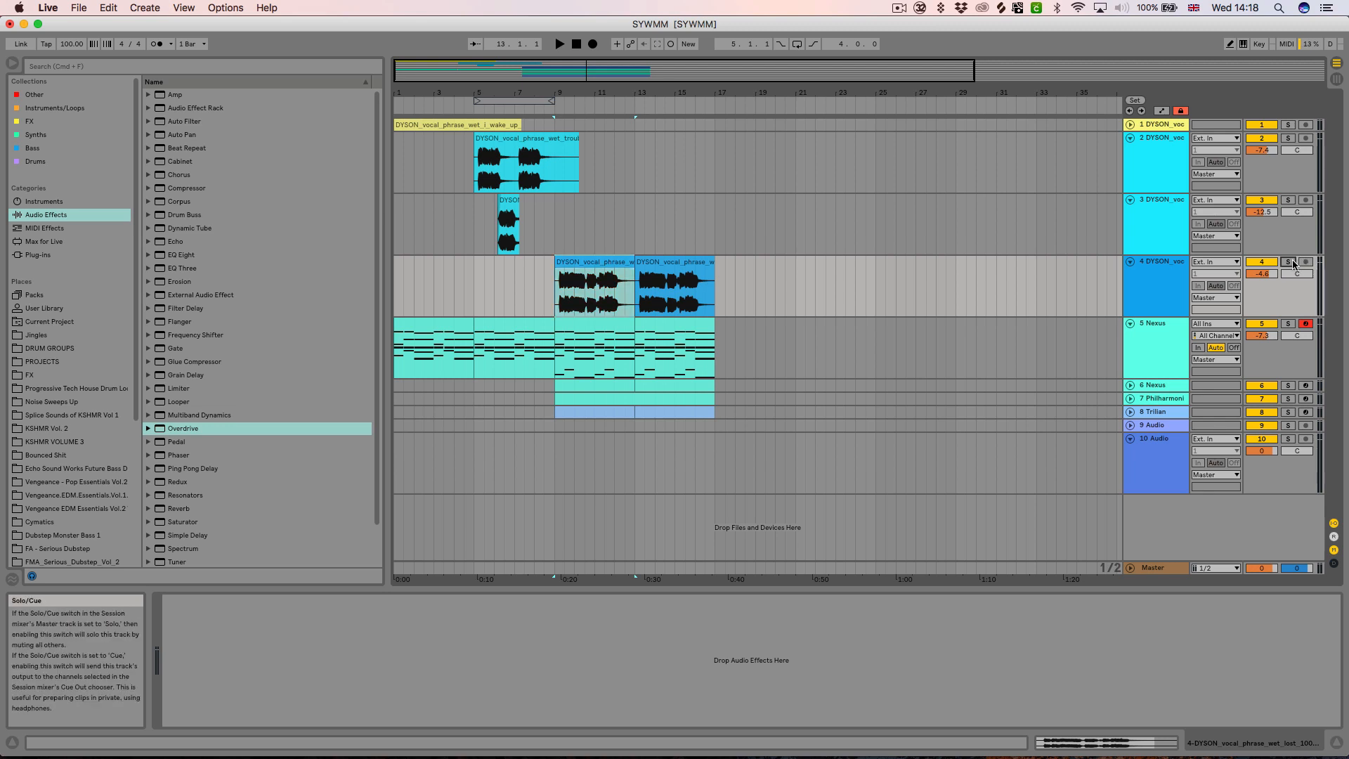
{"action": "key", "text": "space"}
{"action": "left_click_drag", "start_coordinate": [1272, 274], "coordinate": [1273, 295]}
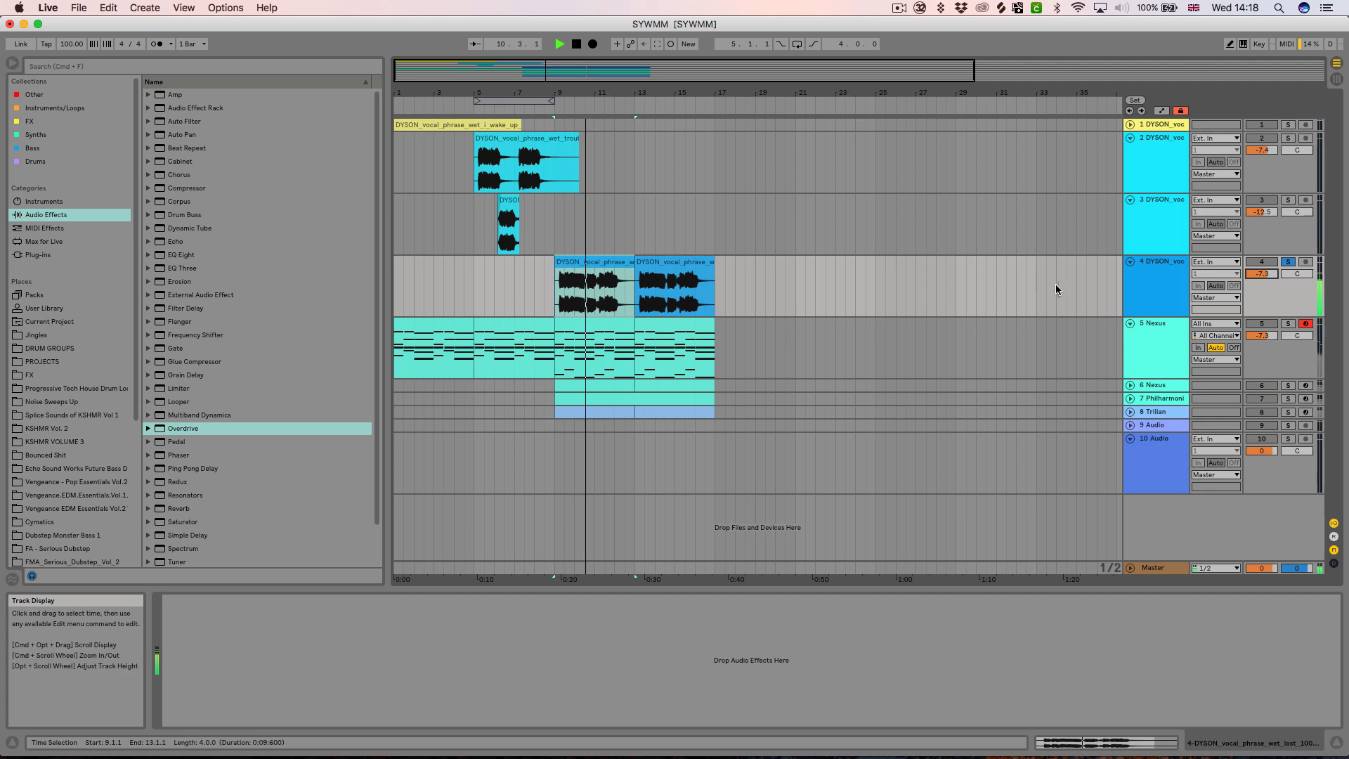
{"action": "left_click", "coordinate": [1288, 262]}
Play the section from bar 9 with all tracks and with only the fourth DYSON and first Nexus tracks soloed.
{"action": "left_click", "coordinate": [602, 328]}
{"action": "key", "text": "space"}
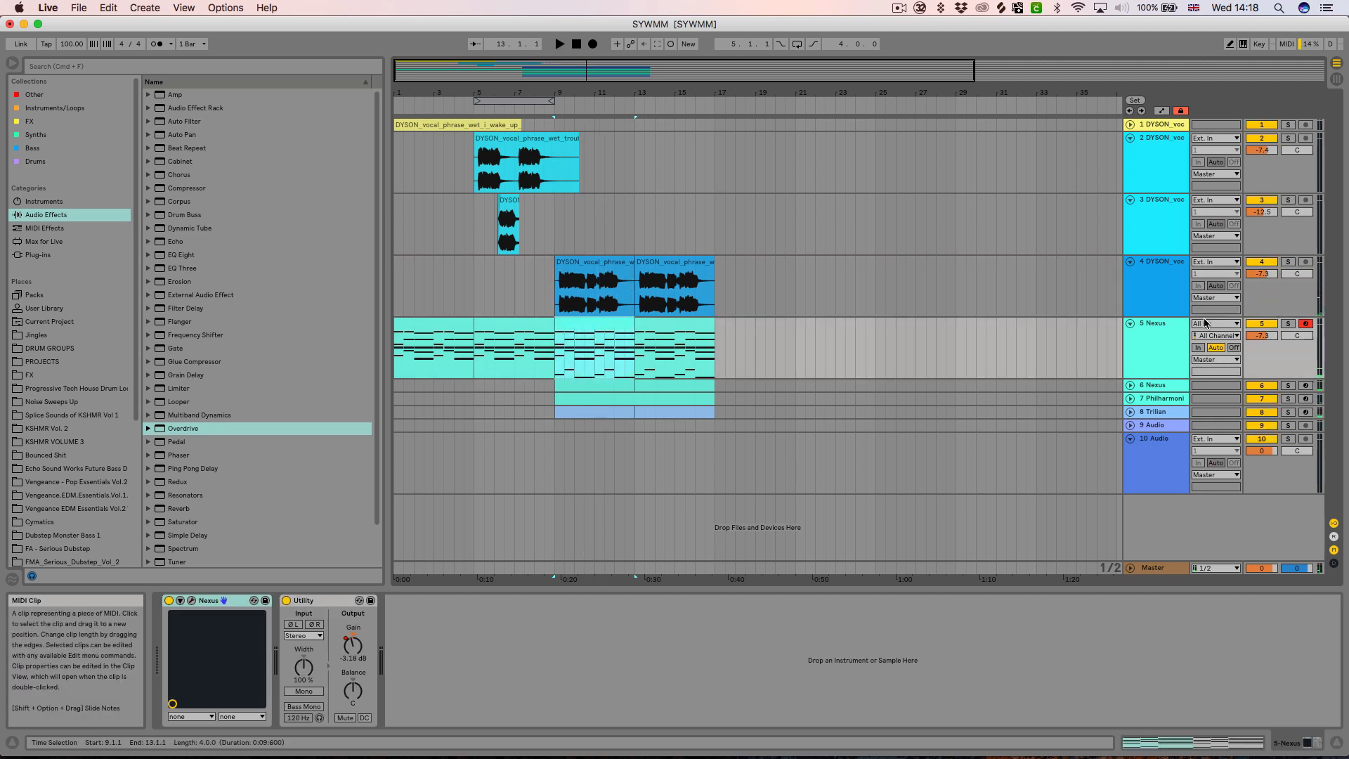
{"action": "left_click", "coordinate": [1288, 324]}
{"action": "left_click", "coordinate": [1288, 262]}
{"action": "key", "text": "space"}
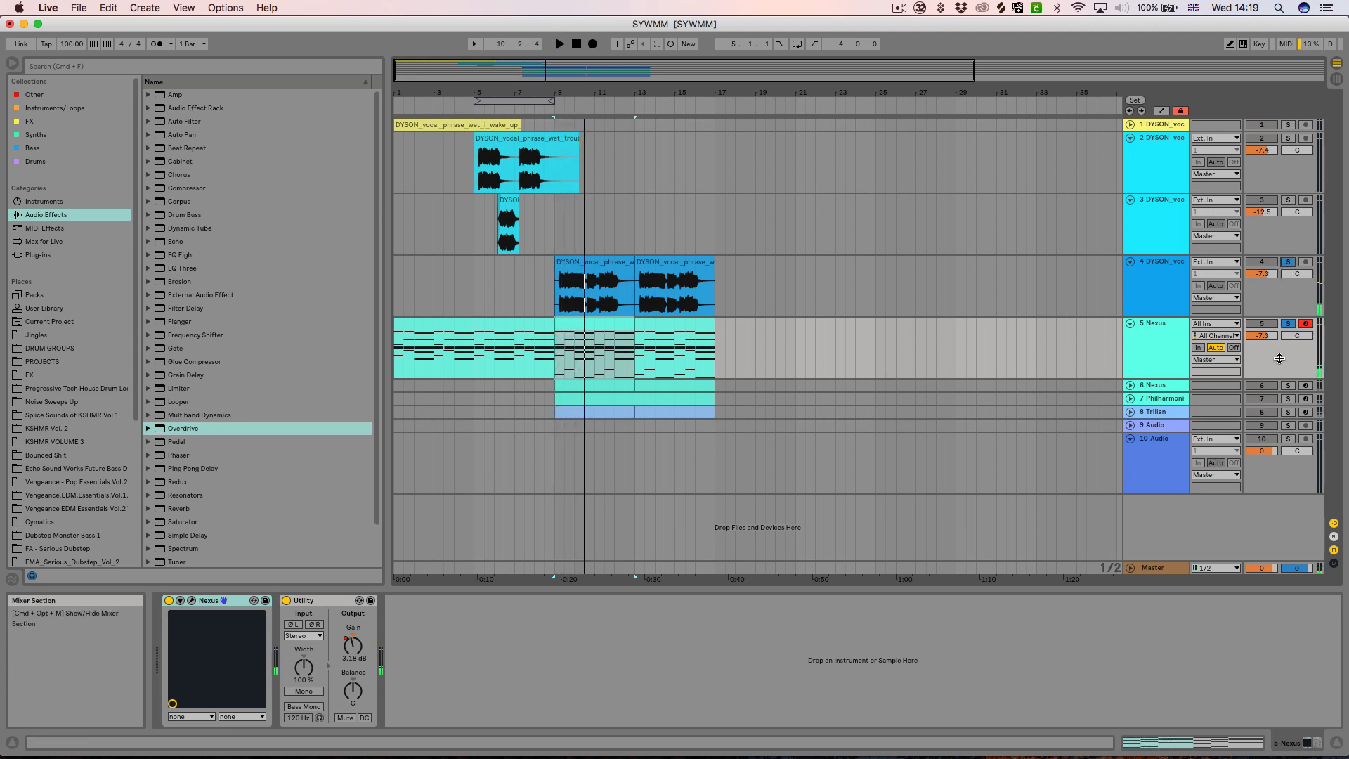
Unfold the second Nexus track, play it soloed from bar 9, and view its selected preset in the Nexus window.
{"action": "left_click", "coordinate": [1289, 386]}
{"action": "left_click", "coordinate": [1130, 385]}
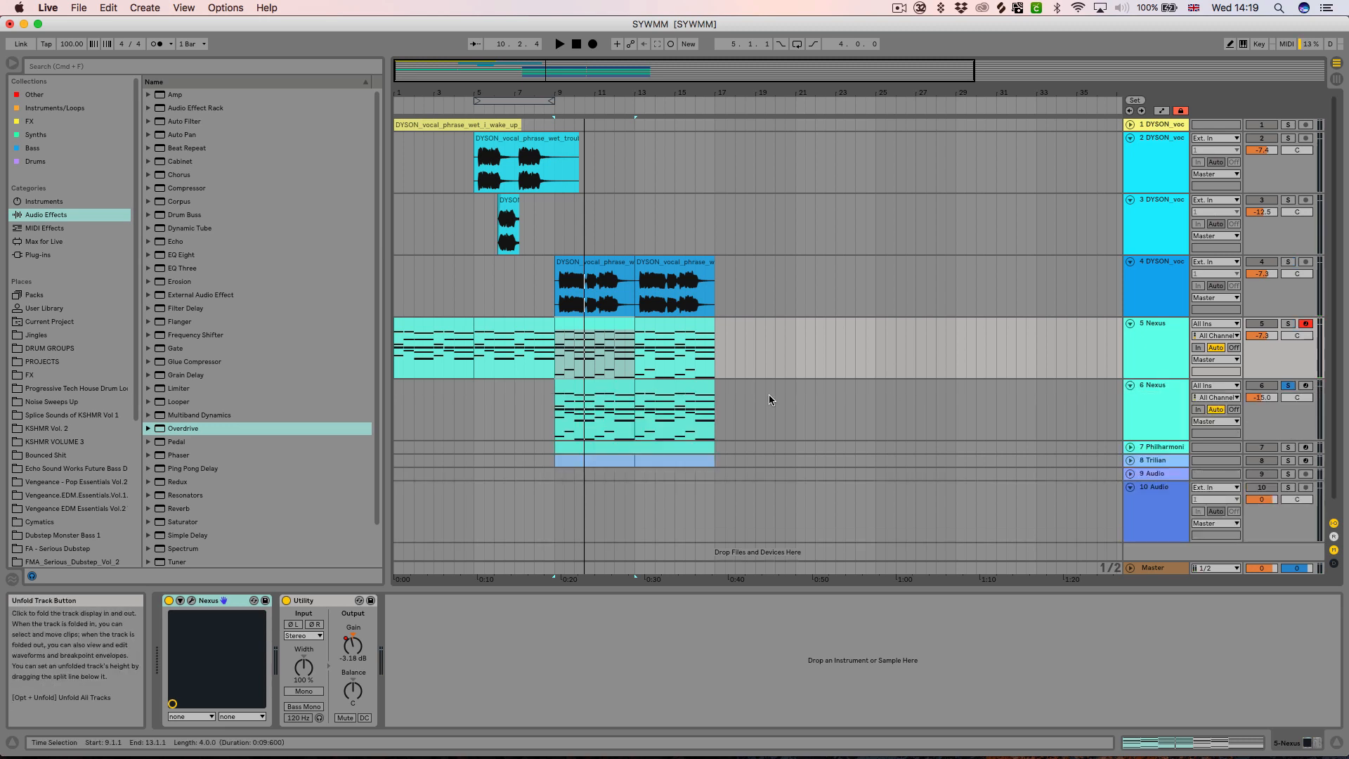
{"action": "left_click", "coordinate": [578, 396]}
{"action": "key", "text": "space"}
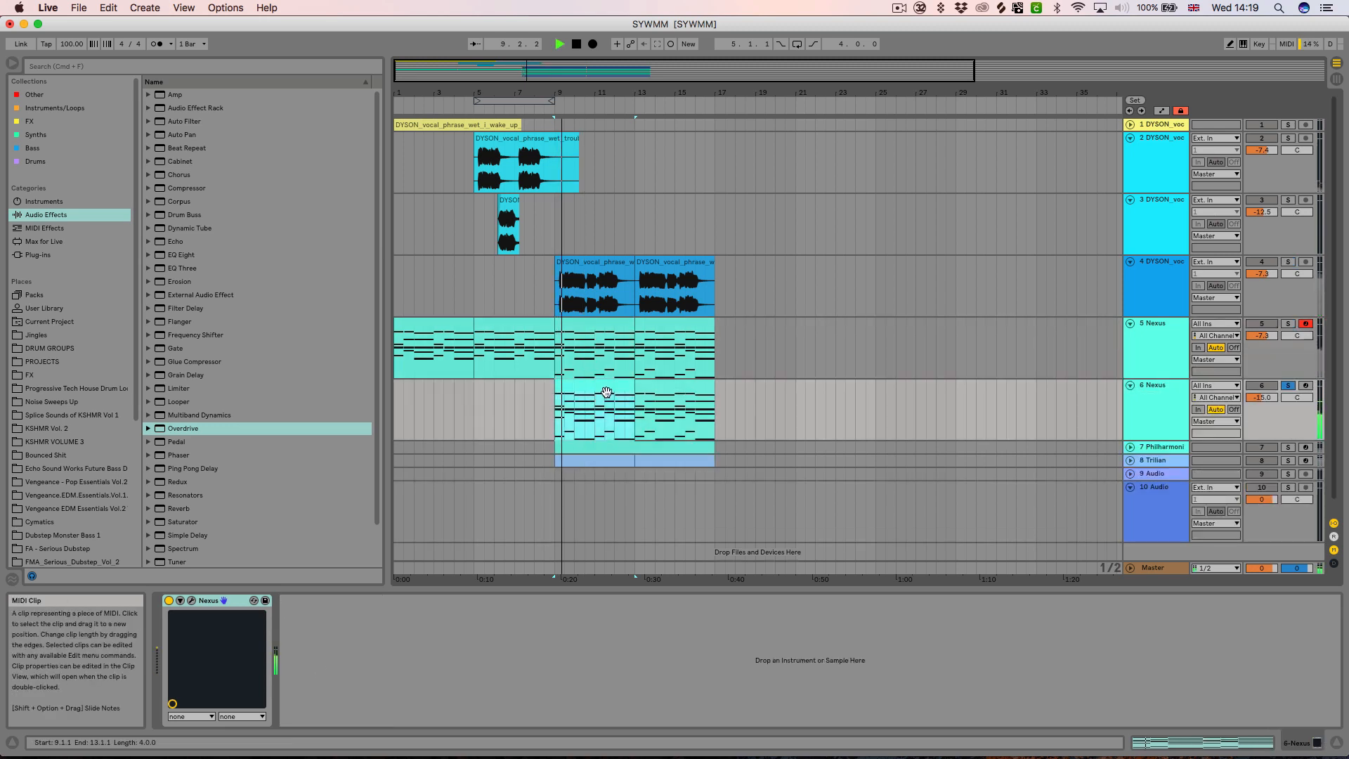
{"action": "key", "text": "space"}
{"action": "left_click", "coordinate": [191, 600]}
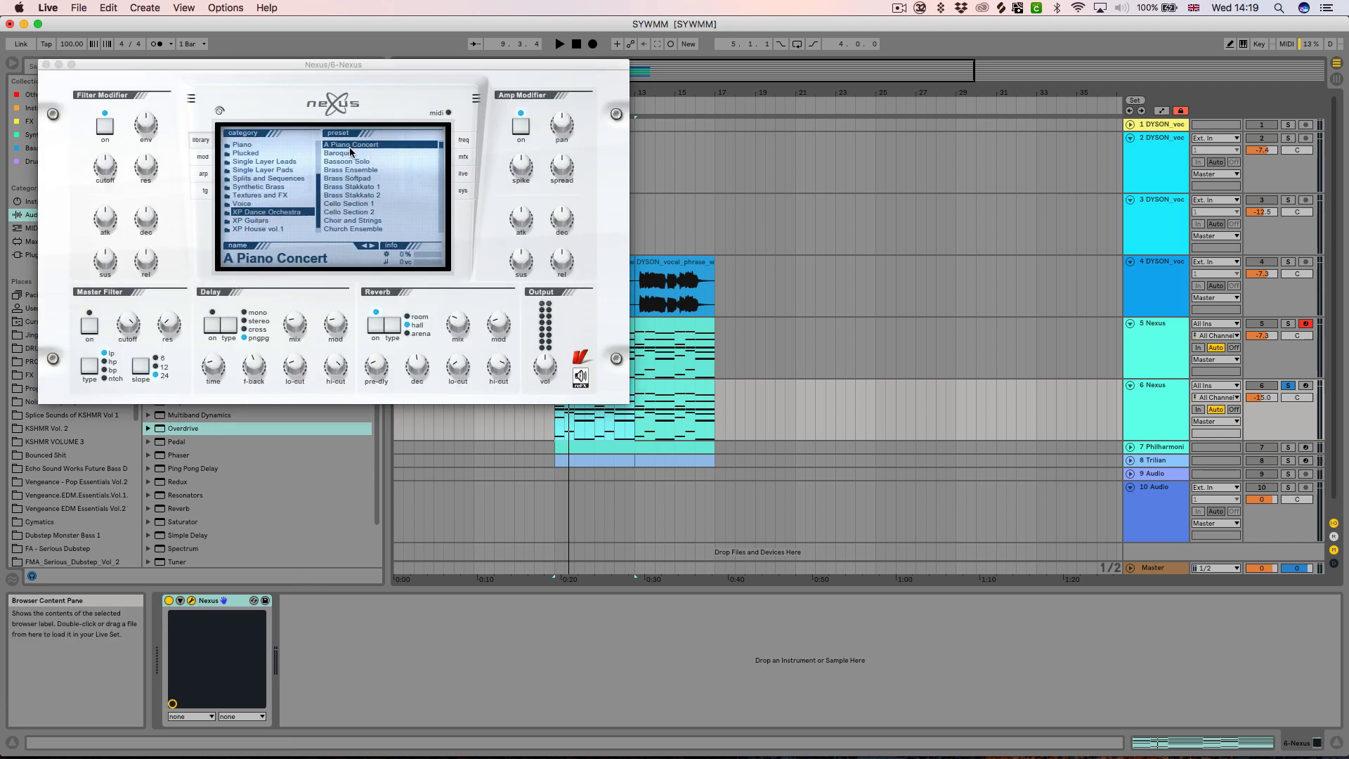
{"action": "left_click", "coordinate": [46, 65]}
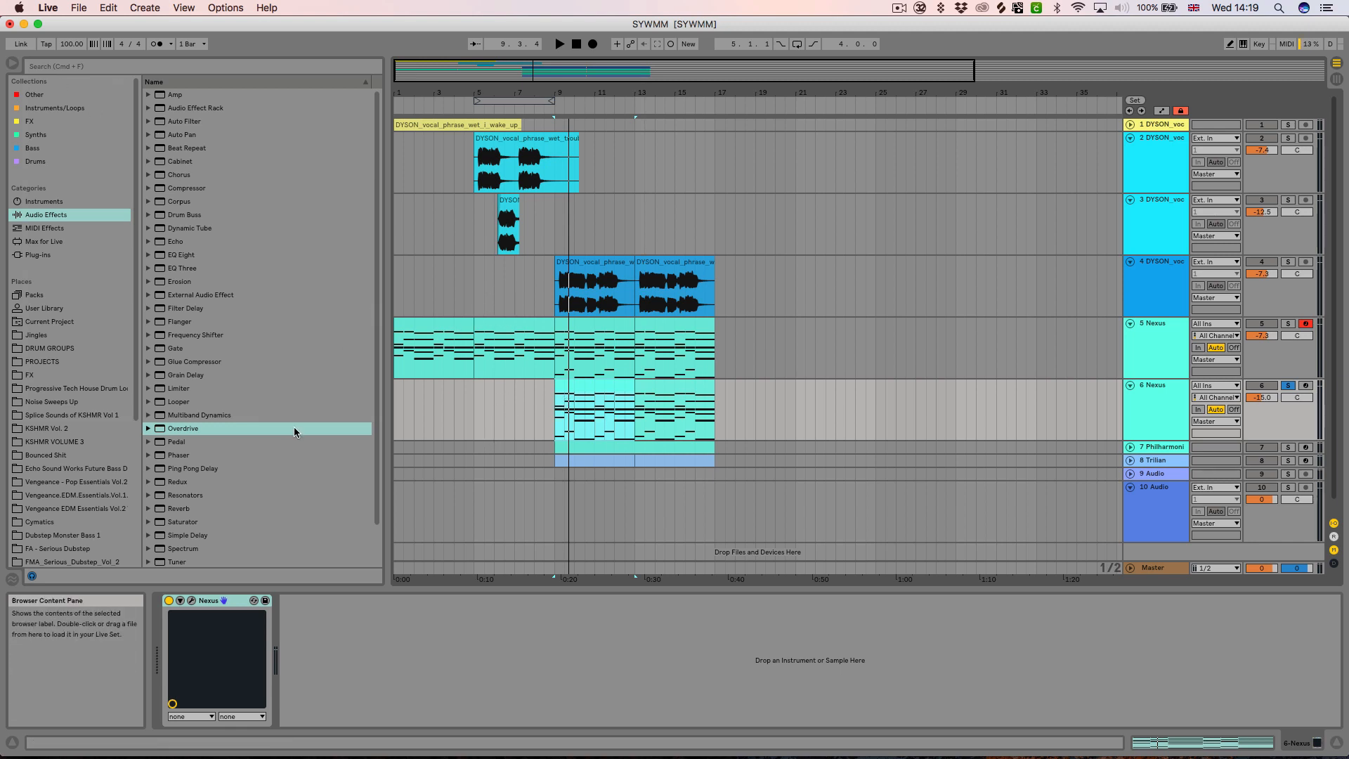
Compare the first Nexus track on its own with both Nexus tracks soloed together from bar 9.
{"action": "left_click", "coordinate": [1292, 322]}
{"action": "key", "text": "space"}
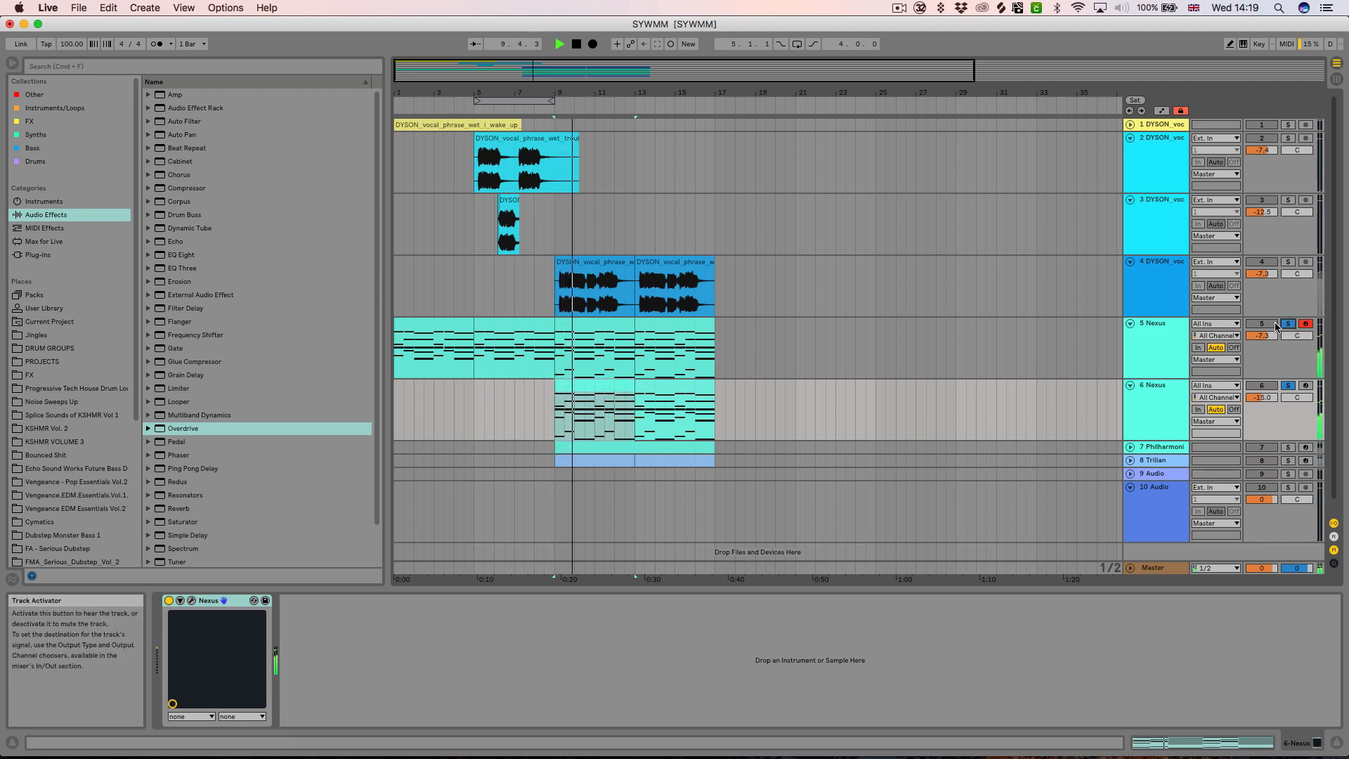
{"action": "left_click", "coordinate": [1288, 386]}
{"action": "key", "text": "space"}
{"action": "key", "text": "space"}
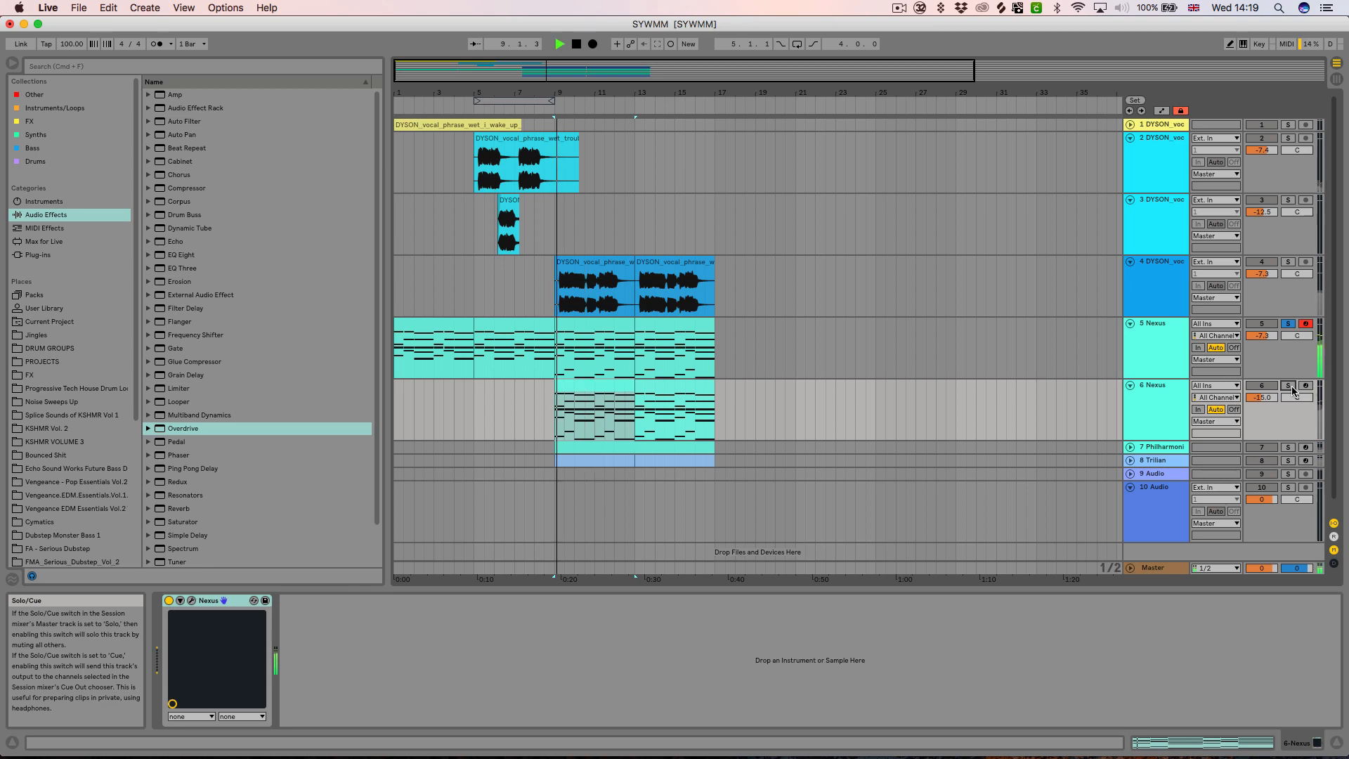
{"action": "left_click", "coordinate": [1288, 385]}
{"action": "key", "text": "space"}
{"action": "key", "text": "space"}
{"action": "key", "text": "space"}
View the chord notes of the second Nexus track's bar 9 clip in an enlarged note editor.
{"action": "double_click", "coordinate": [595, 385]}
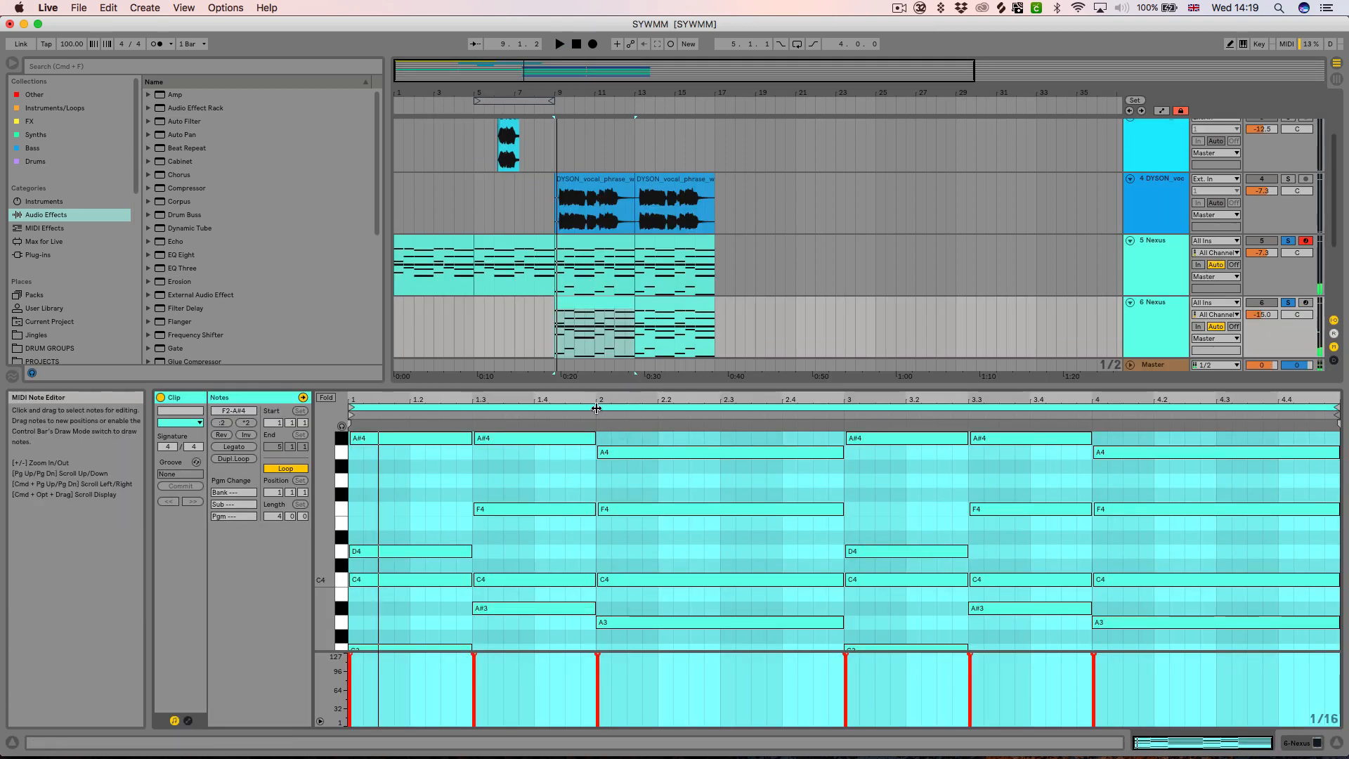
{"action": "left_click_drag", "start_coordinate": [595, 386], "coordinate": [601, 55]}
{"action": "left_click", "coordinate": [677, 452]}
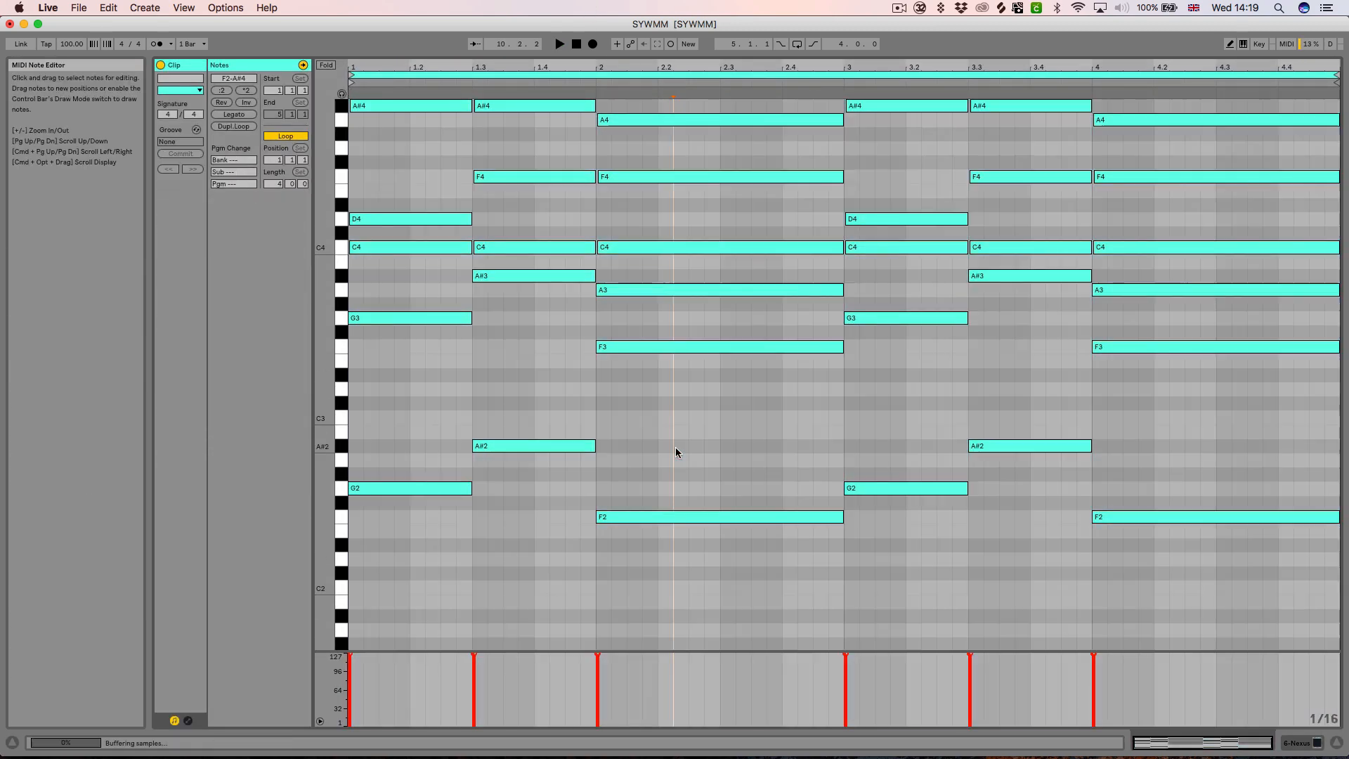
{"action": "scroll", "coordinate": [680, 454], "scroll_direction": "up", "scroll_amount": 3}
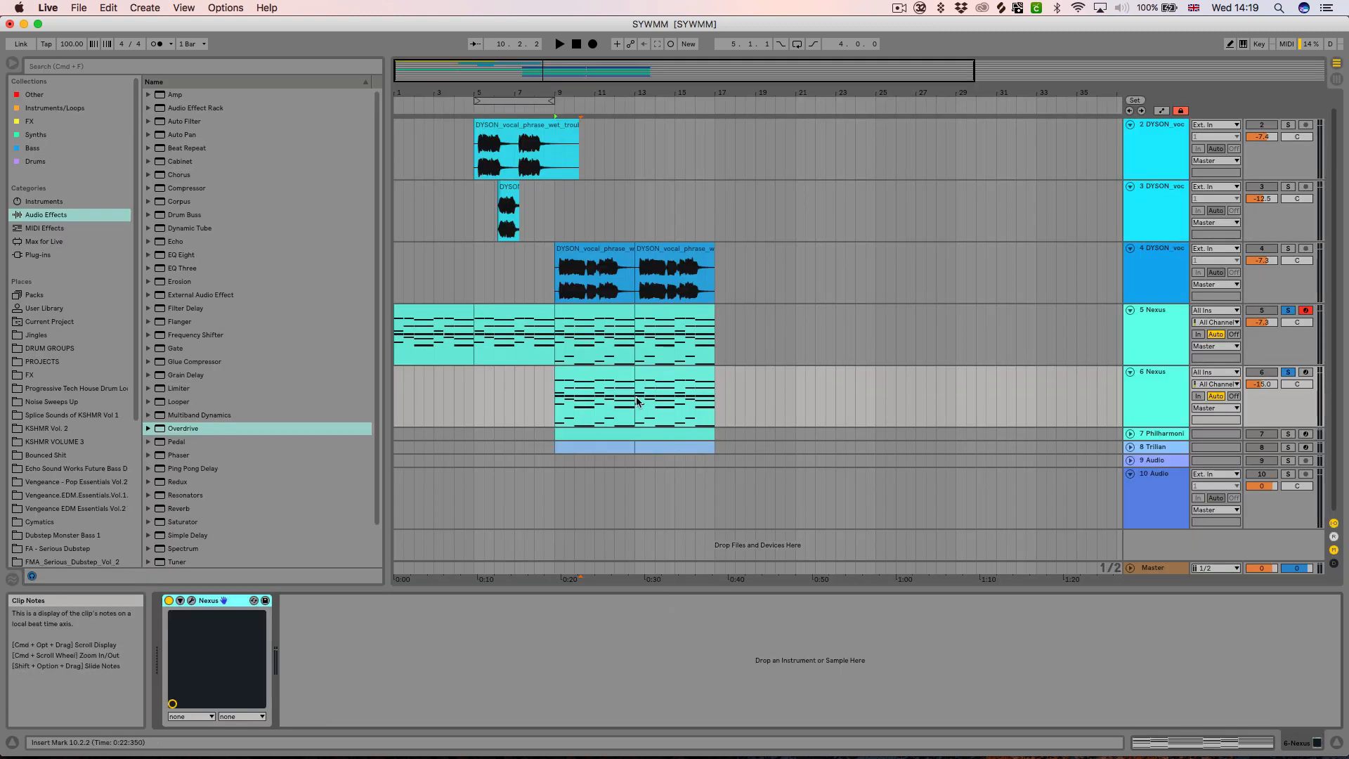
Duplicate the first Nexus track and delete the copy's two clips before bar 9.
{"action": "left_click", "coordinate": [1164, 345]}
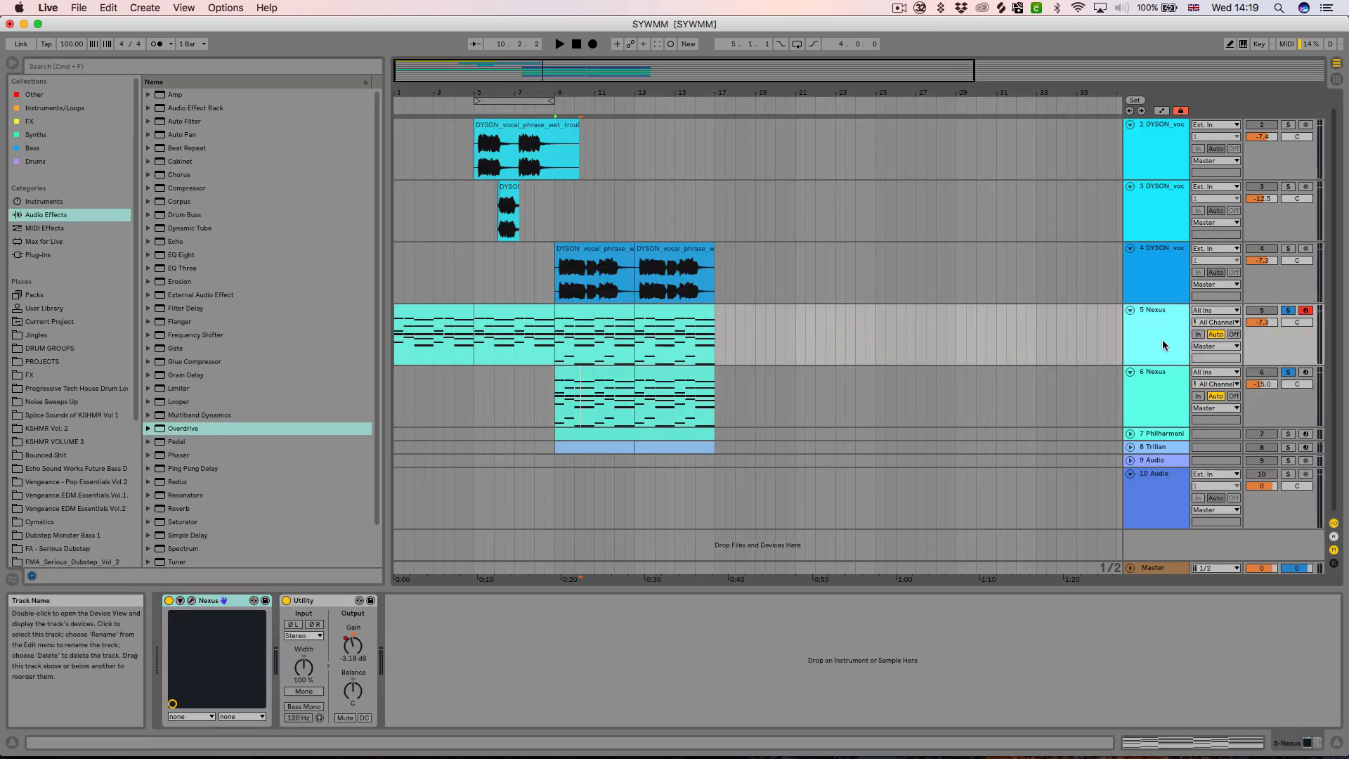
{"action": "key", "text": "super+d"}
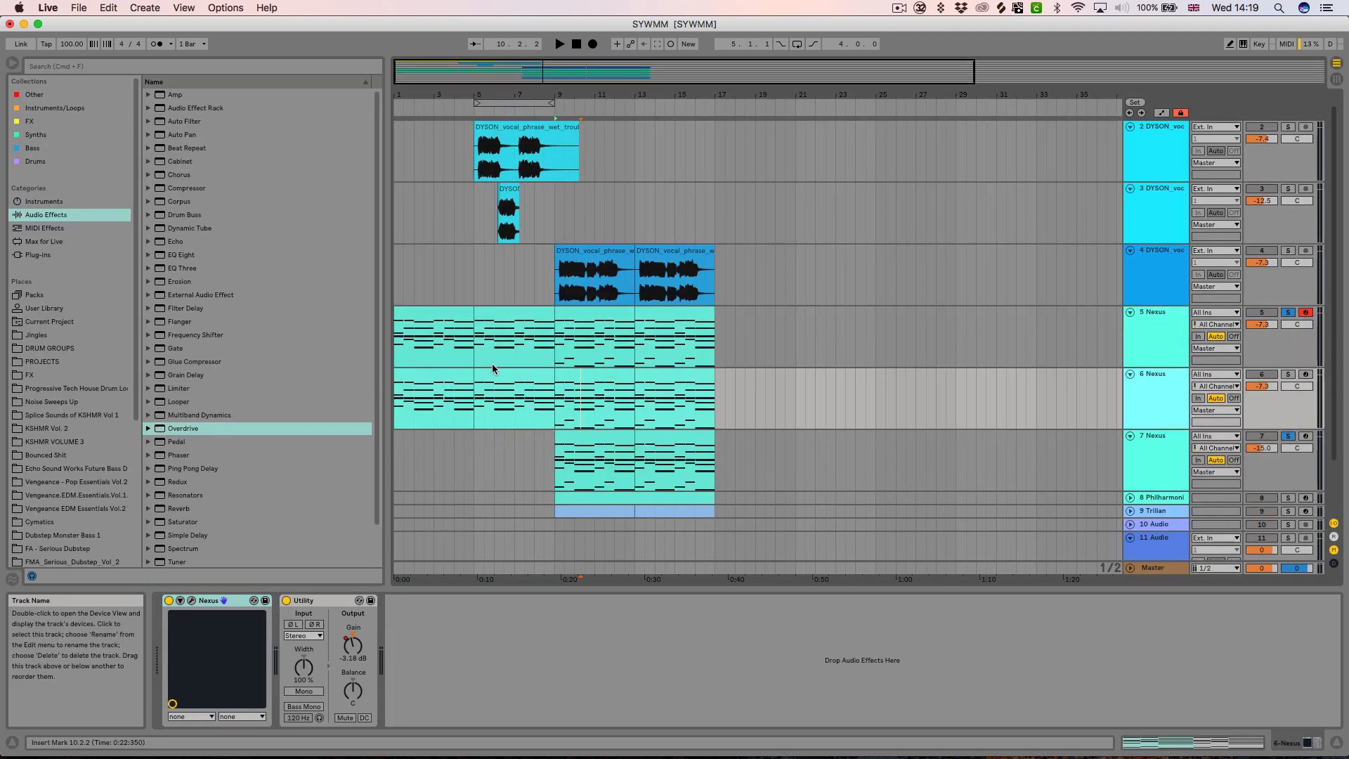
{"action": "left_click", "coordinate": [498, 372]}
{"action": "key", "text": "Delete"}
{"action": "left_click", "coordinate": [452, 383]}
{"action": "key", "text": "Delete"}
Delete the duplicated Nexus track between the two original Nexus tracks.
{"action": "left_click", "coordinate": [582, 384]}
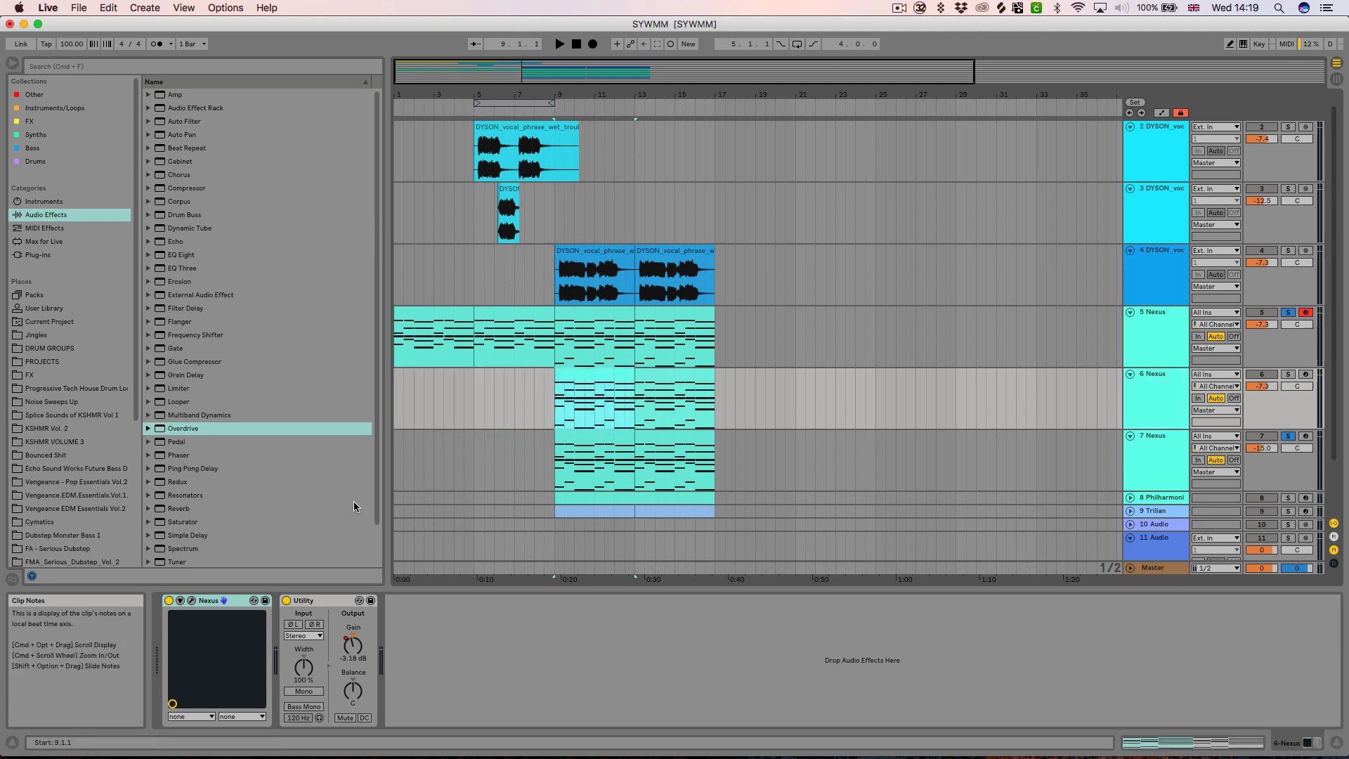
{"action": "left_click", "coordinate": [318, 606]}
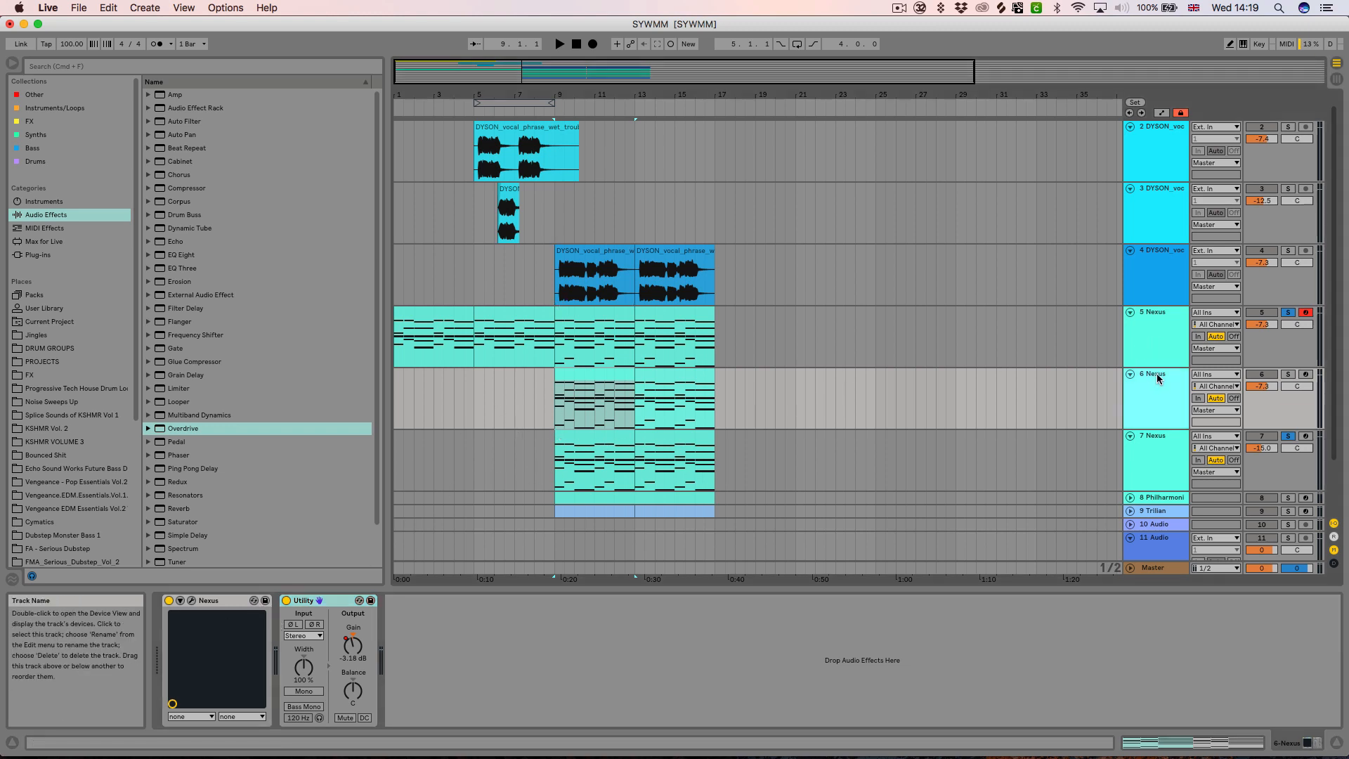
{"action": "key", "text": "Delete"}
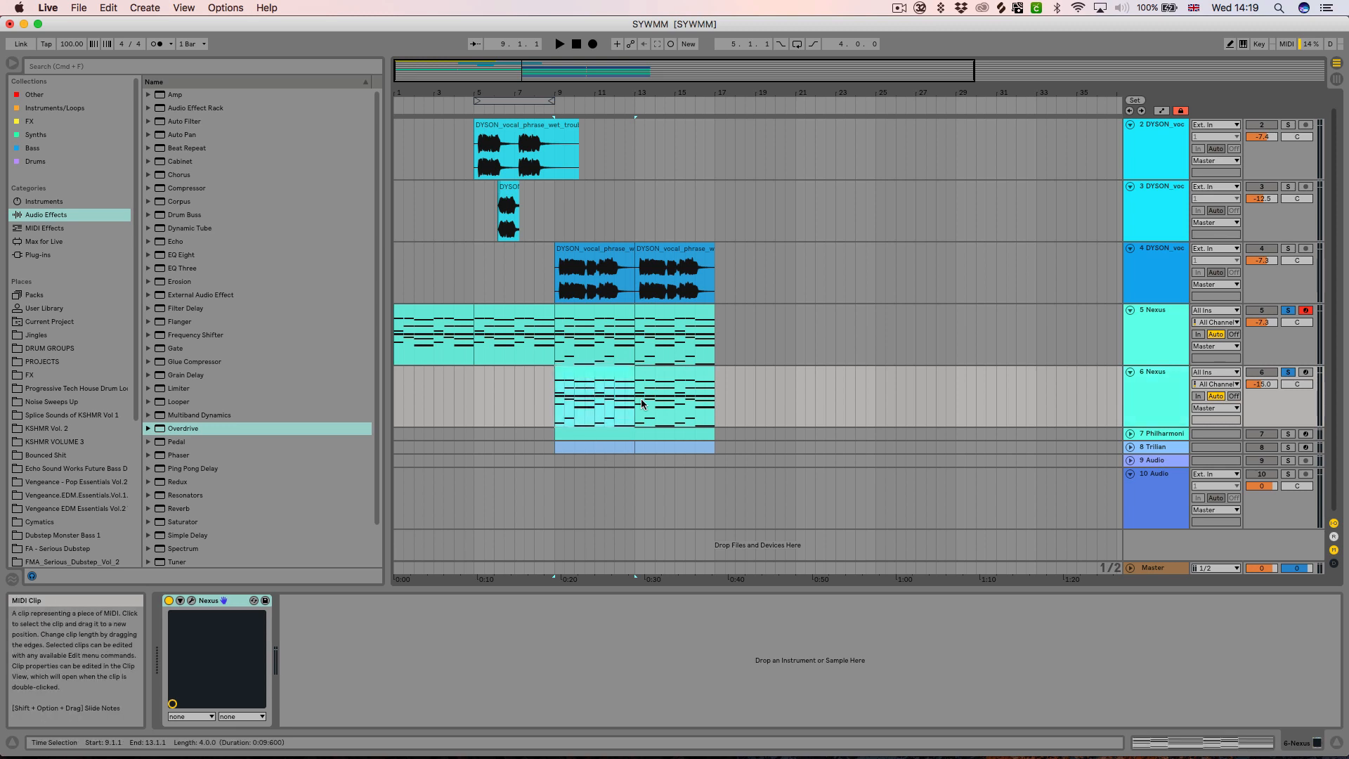
Try the delaywide Simple Delay preset on the second Nexus track, play it from bar 9, and remove the delay.
{"action": "scroll", "coordinate": [159, 526], "scroll_direction": "down", "scroll_amount": 3}
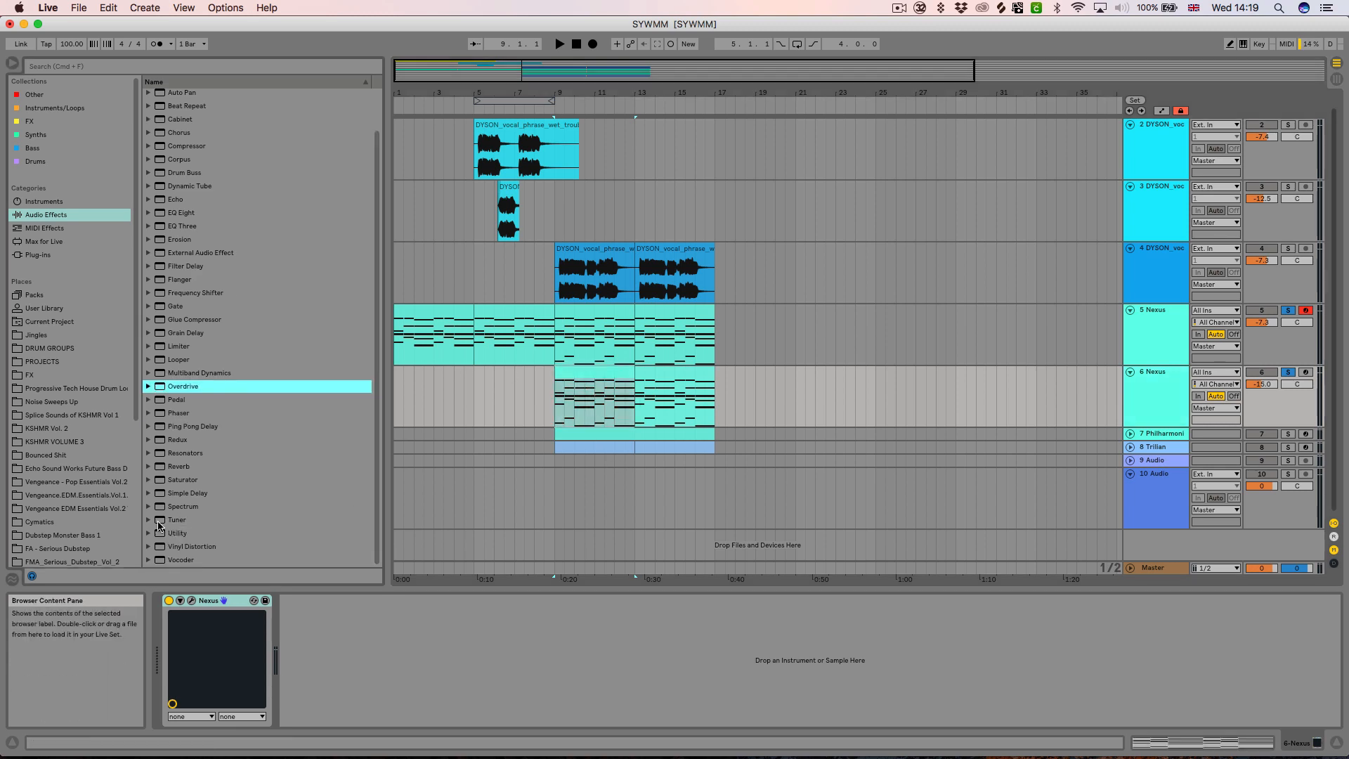
{"action": "left_click", "coordinate": [148, 492]}
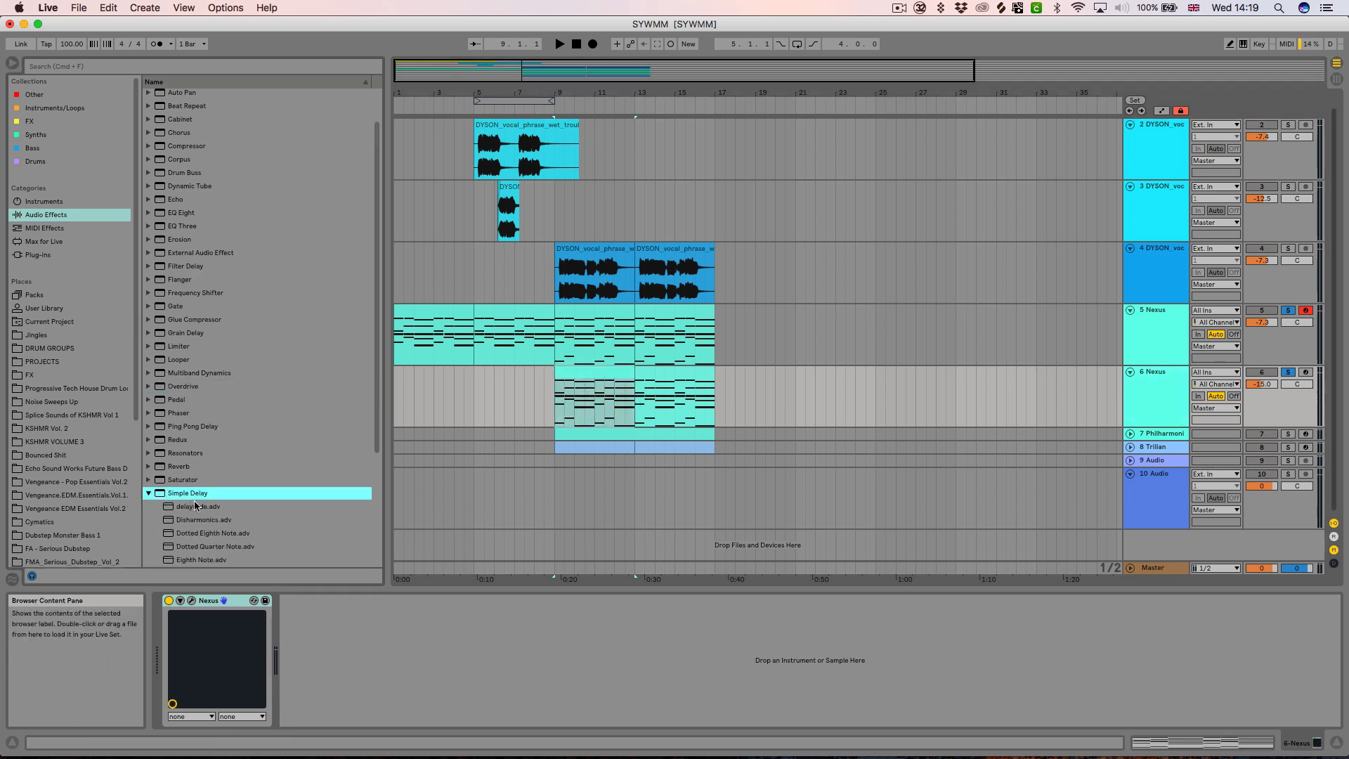
{"action": "left_click_drag", "start_coordinate": [197, 506], "coordinate": [351, 625]}
{"action": "key", "text": "space"}
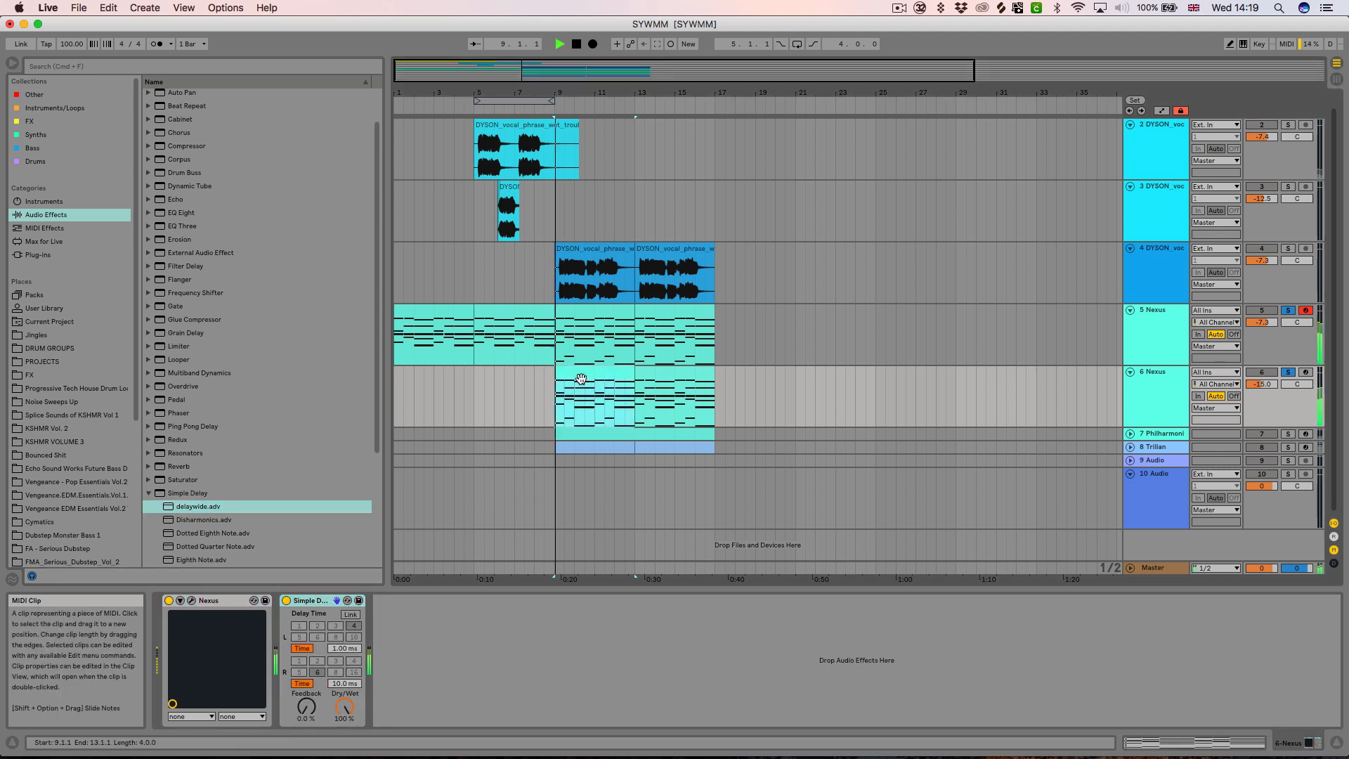
{"action": "key", "text": "space"}
{"action": "left_click", "coordinate": [307, 601]}
{"action": "key", "text": "Delete"}
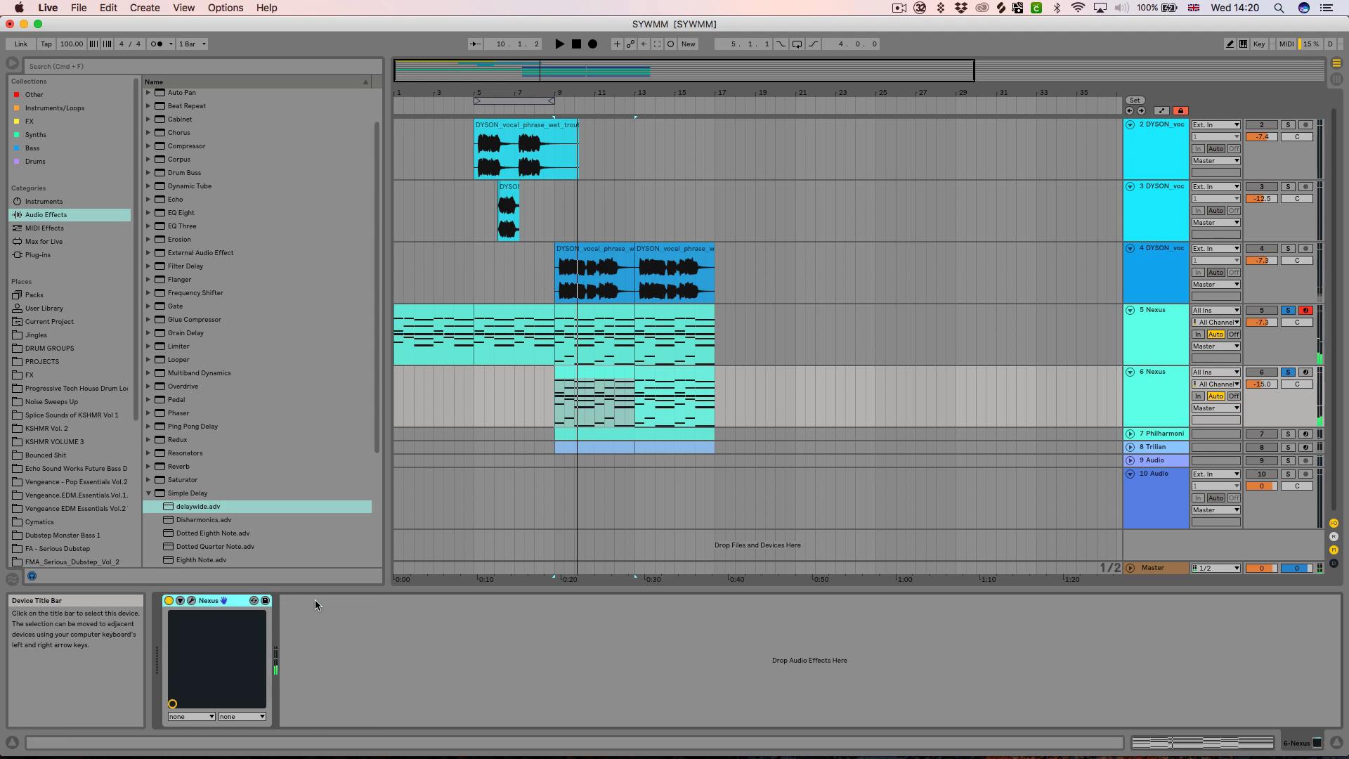
Unfold the Philharmonik track and play it soloed from bar 9.
{"action": "left_click", "coordinate": [608, 373]}
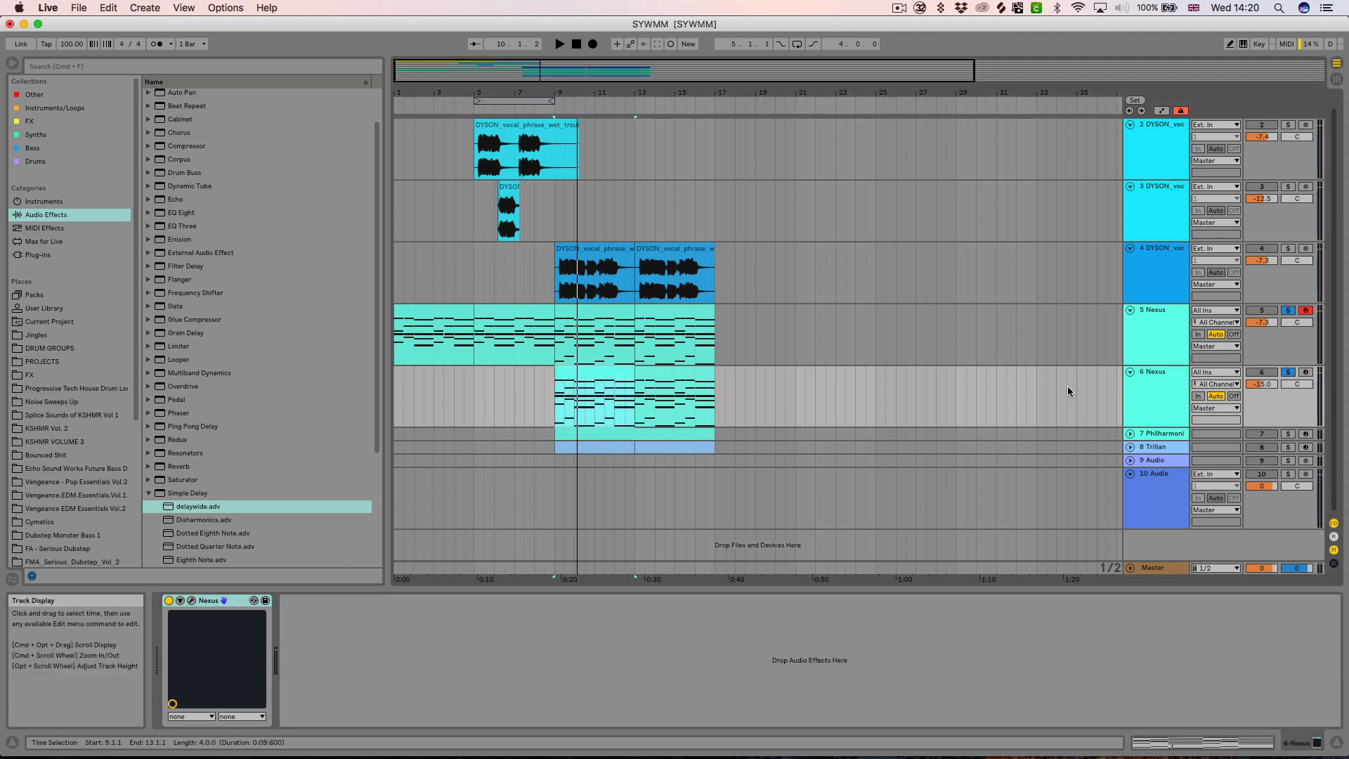
{"action": "left_click", "coordinate": [1130, 433]}
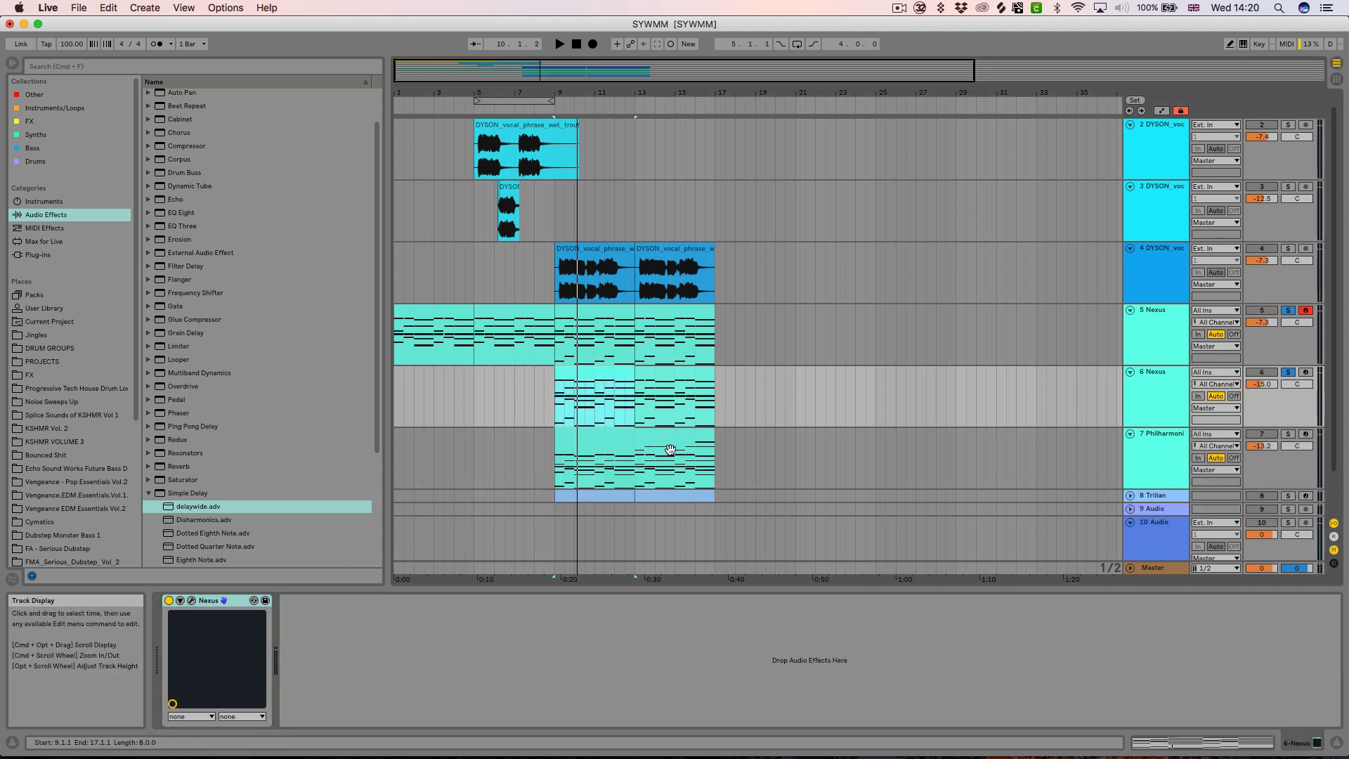
{"action": "key", "text": "Down"}
{"action": "left_click", "coordinate": [1288, 434]}
{"action": "key", "text": "space"}
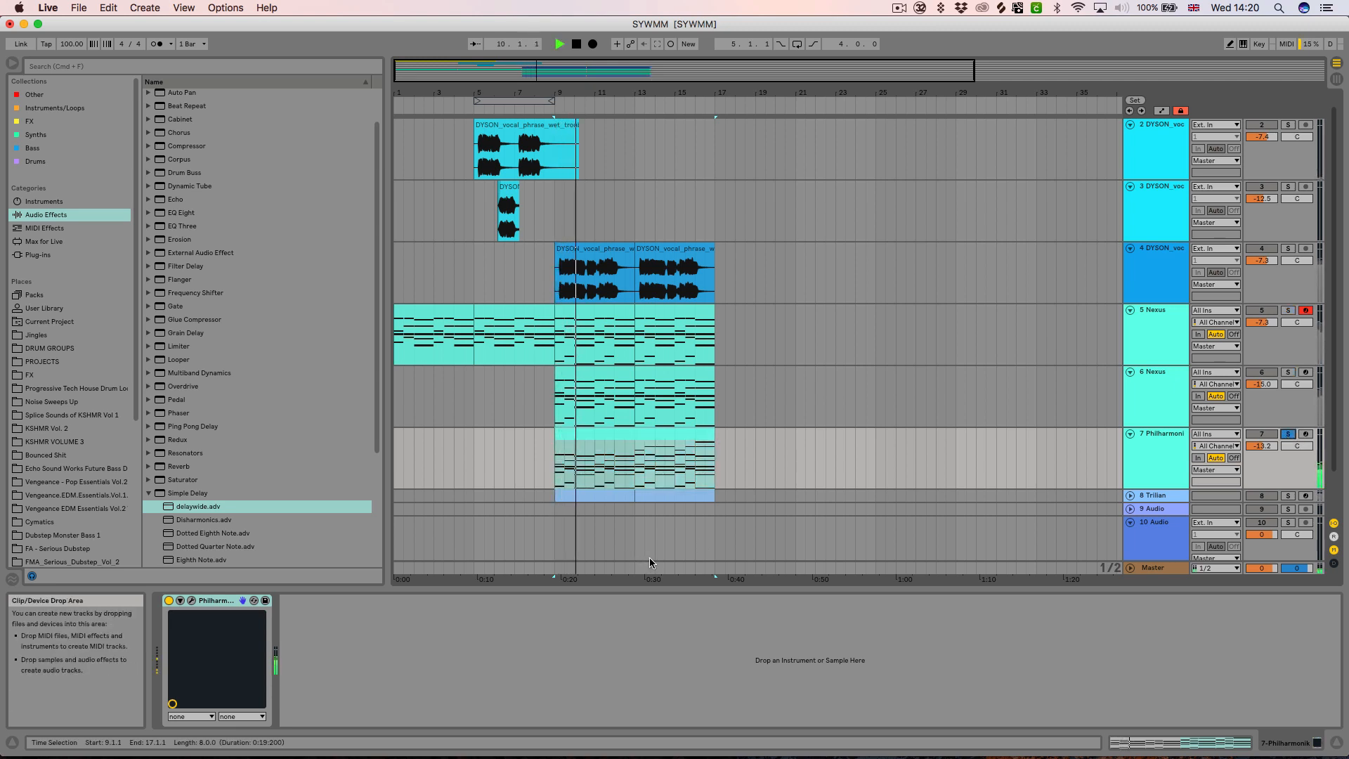
{"action": "key", "text": "space"}
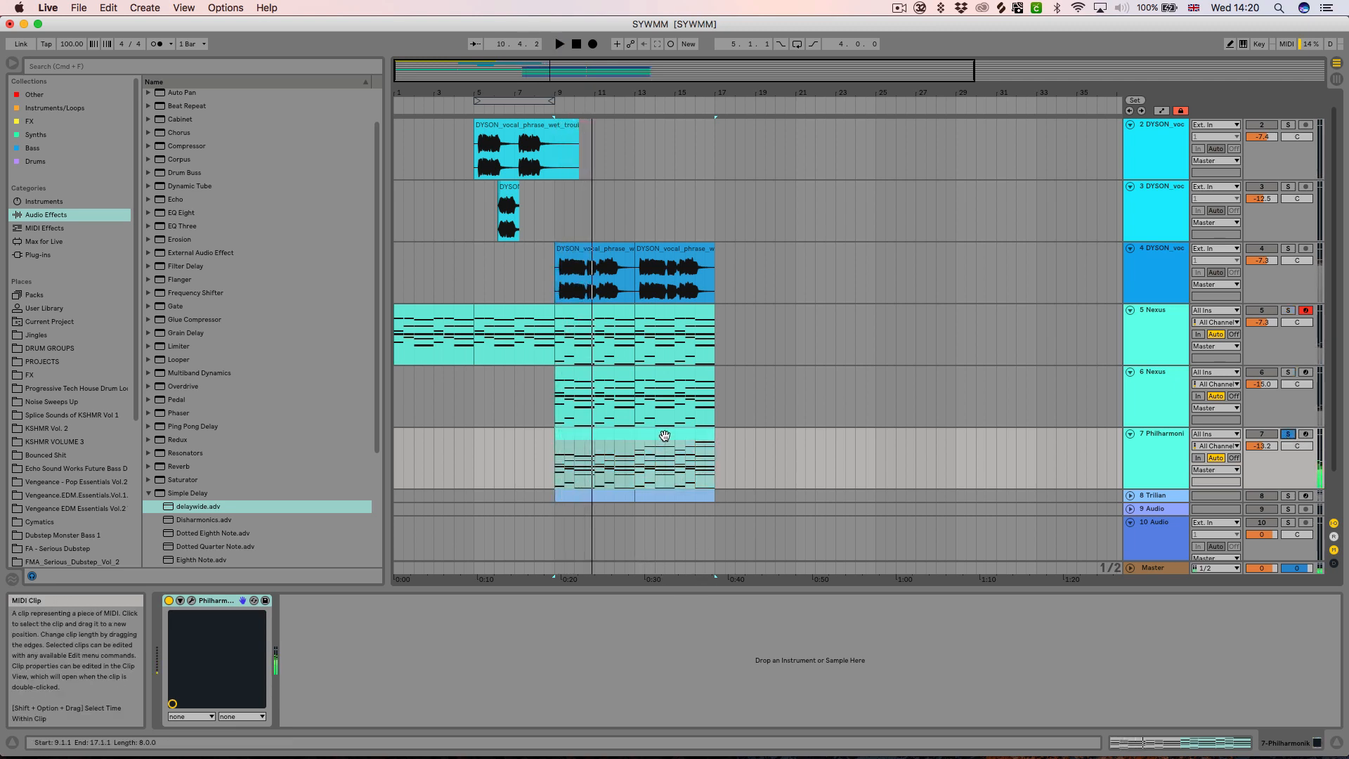
View the notes and velocities of the Philharmonik clip in an enlarged note editor.
{"action": "double_click", "coordinate": [664, 435]}
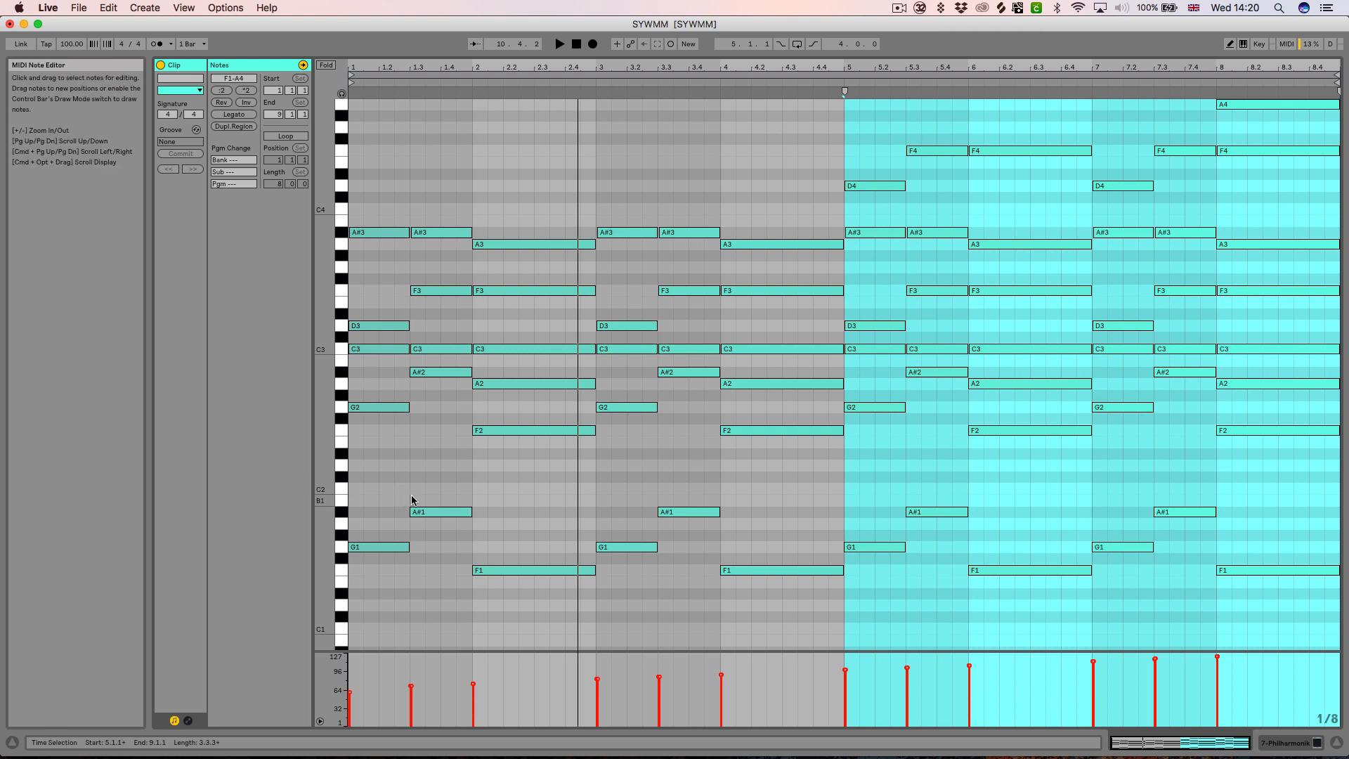
{"action": "left_click_drag", "start_coordinate": [374, 111], "coordinate": [1251, 737]}
Try a steeper rising velocity ramp across all notes of the Philharmonik clip, and undo it.
{"action": "key", "text": "super+a"}
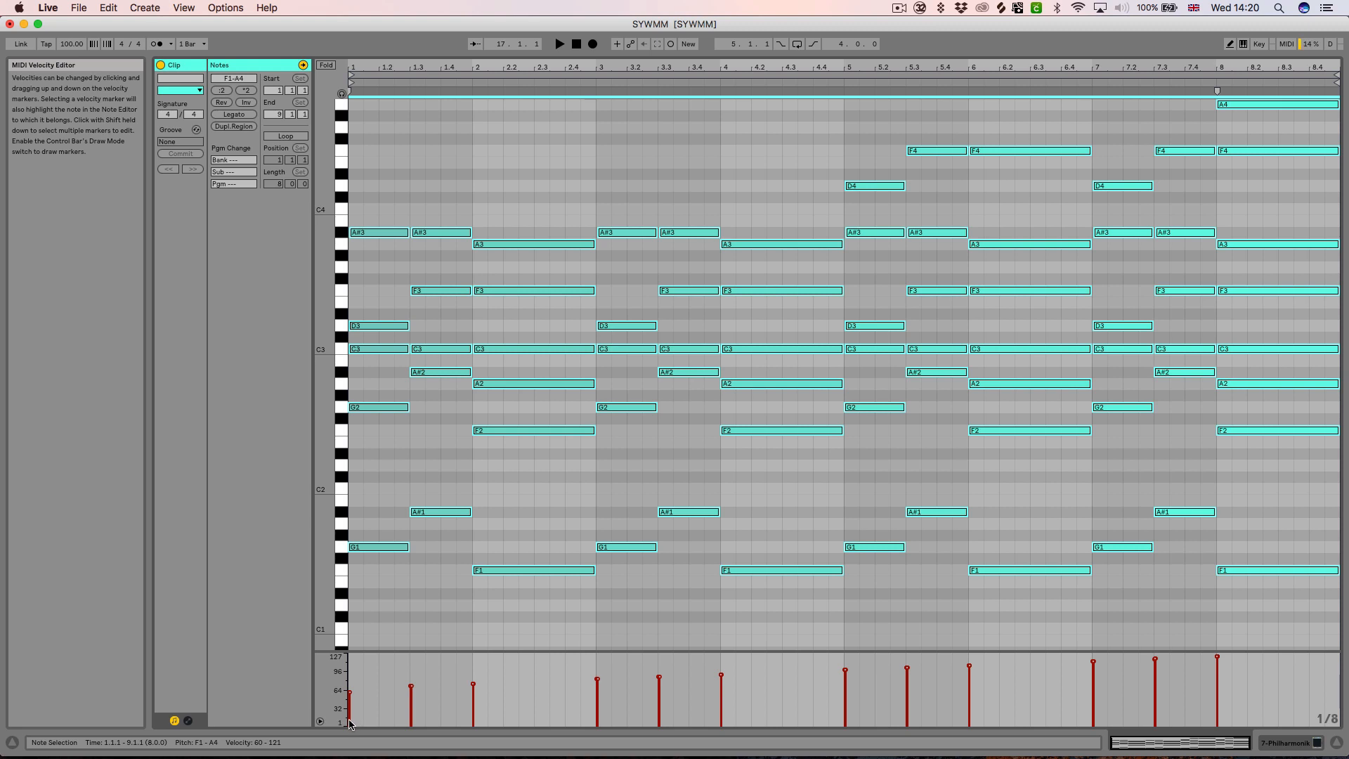
{"action": "mouse_move", "coordinate": [604, 692]}
{"action": "left_mouse_down"}
{"action": "mouse_move", "coordinate": [951, 656]}
{"action": "mouse_move", "coordinate": [1263, 652]}
{"action": "mouse_move", "coordinate": [1220, 654]}
{"action": "left_mouse_up"}
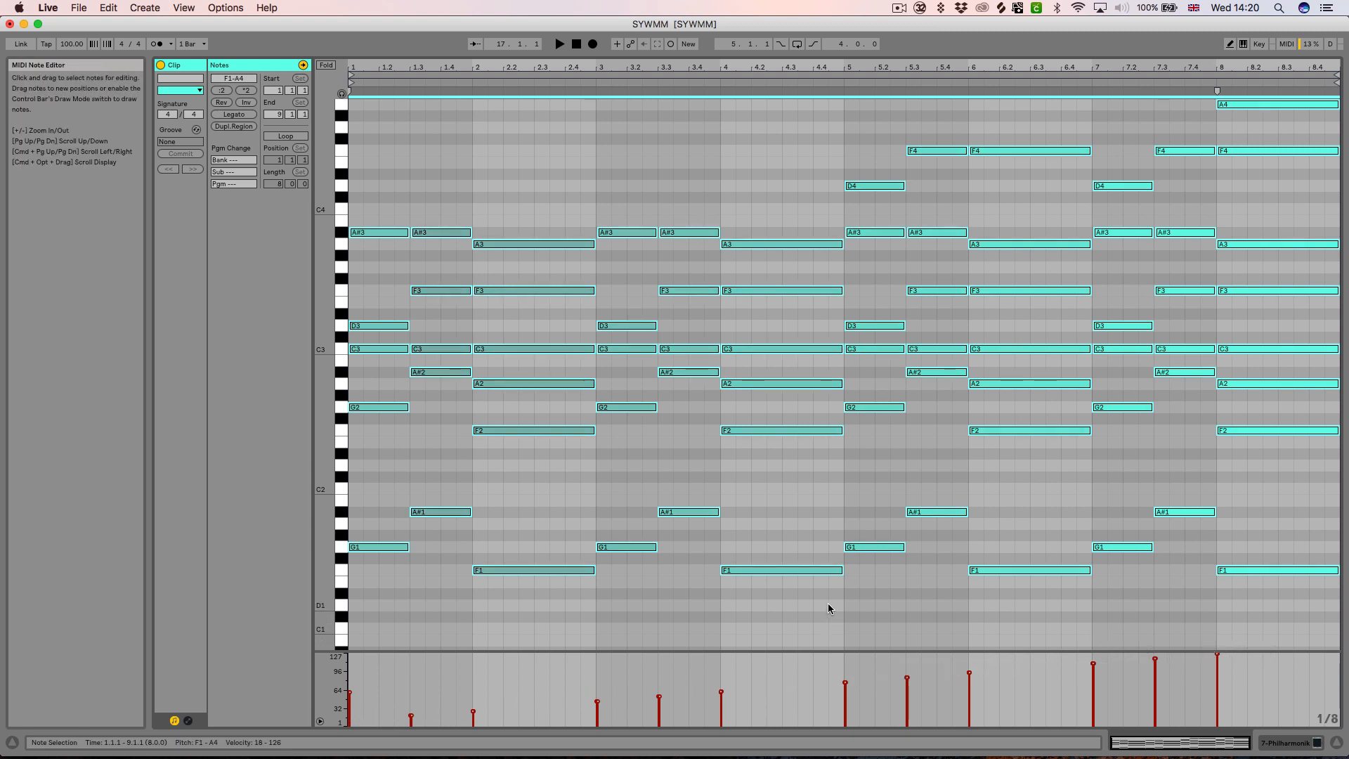
{"action": "key", "text": "super+z"}
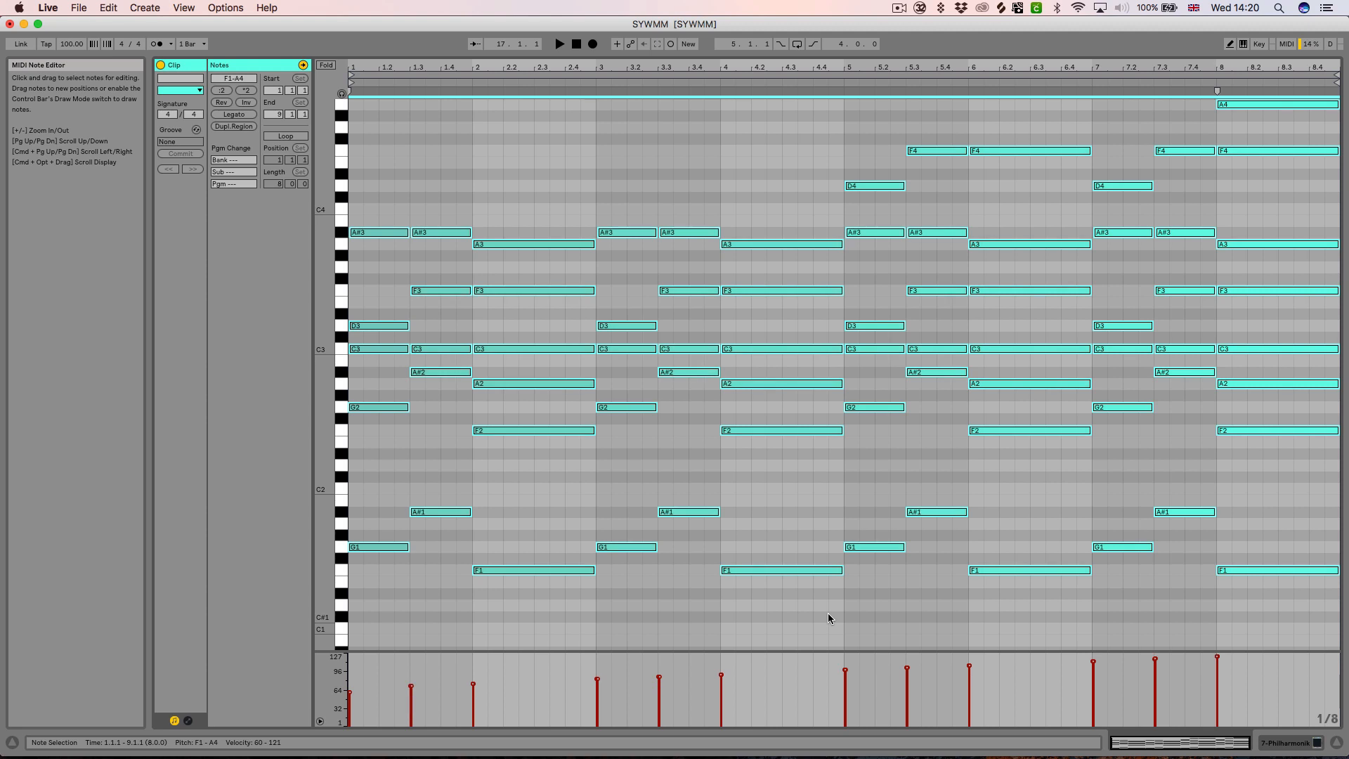
Play the Philharmonik clip from its start, jump ahead to its second half, and return to the arrangement.
{"action": "key", "text": "space"}
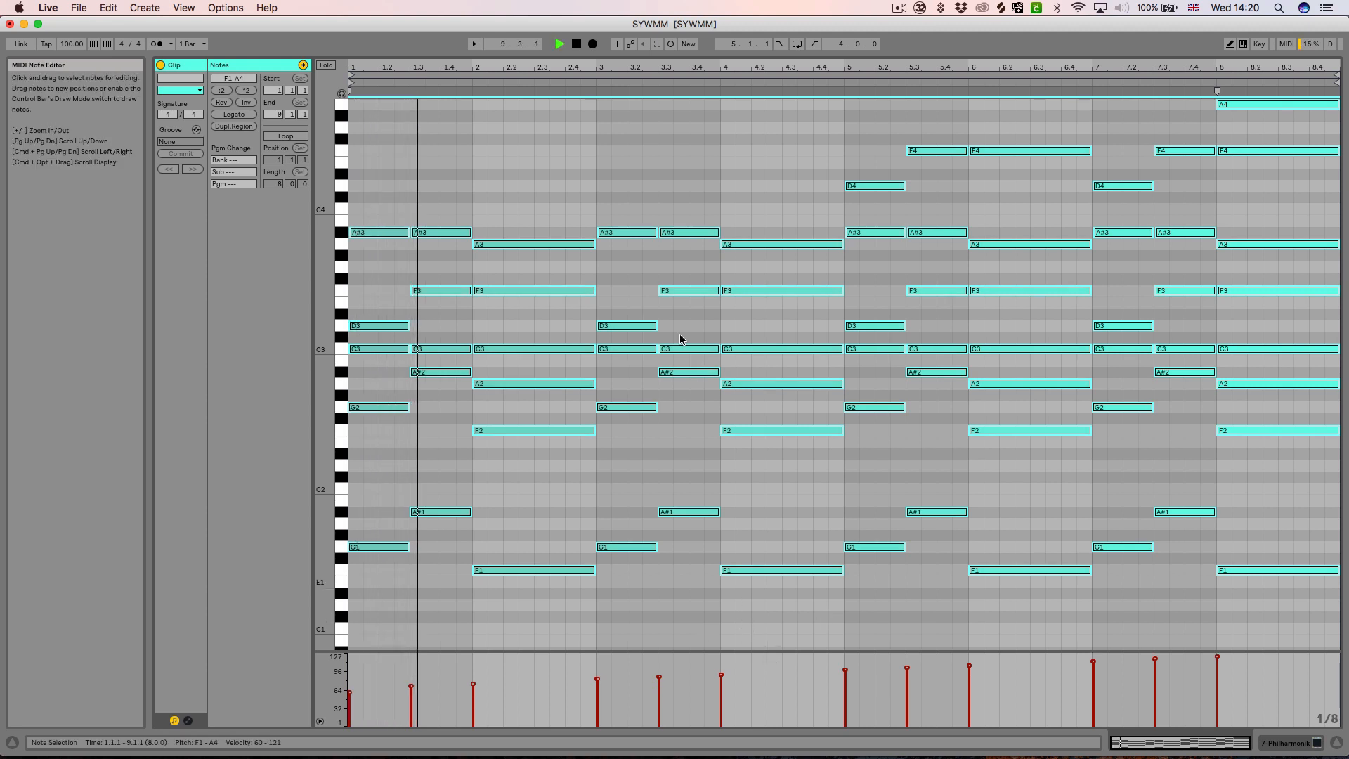
{"action": "left_click", "coordinate": [843, 82]}
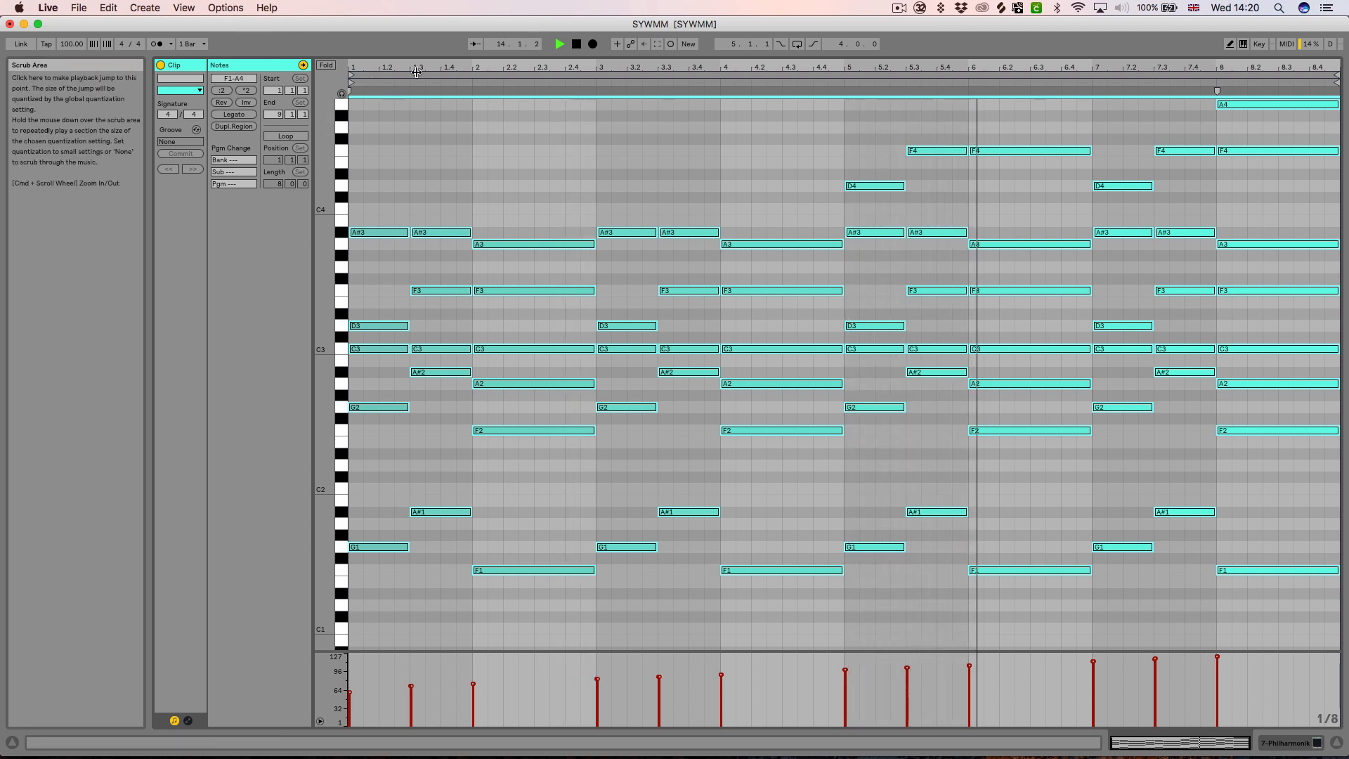
{"action": "left_click", "coordinate": [453, 90]}
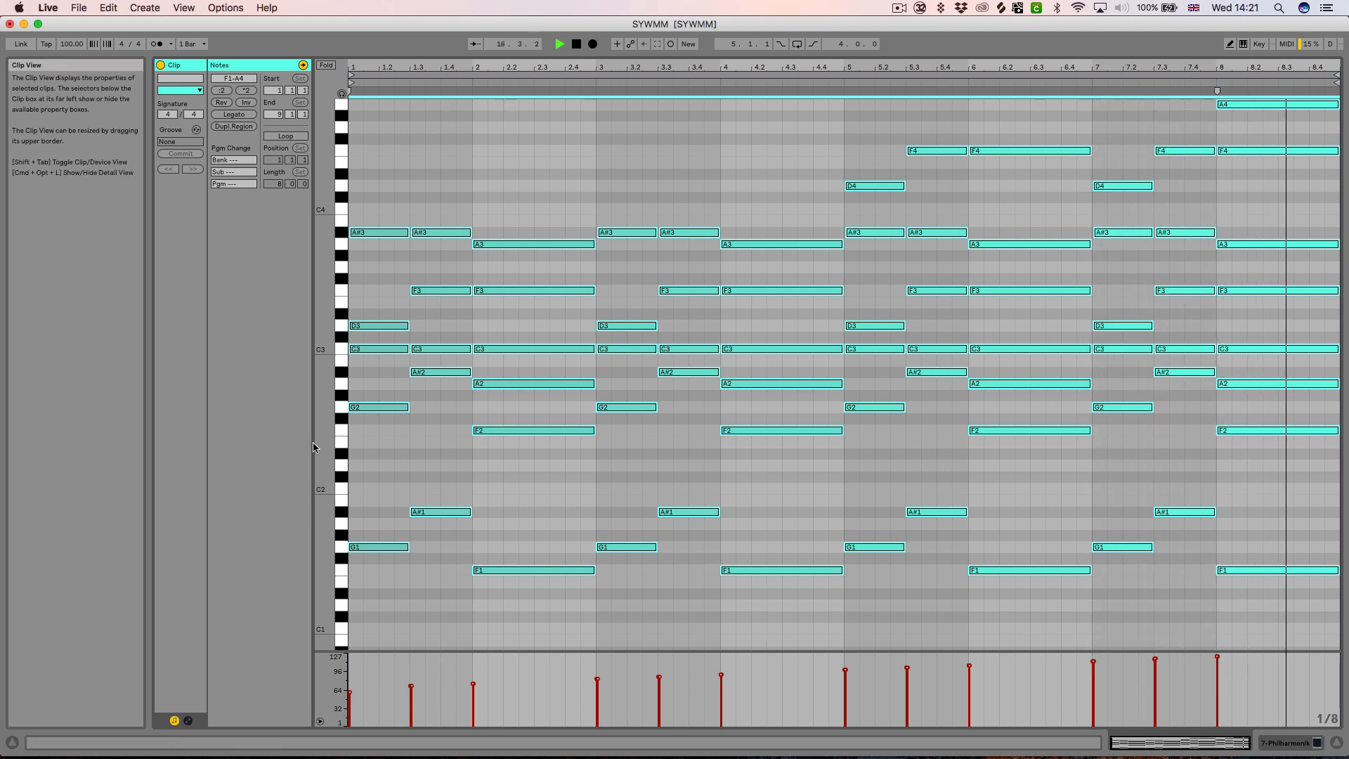
{"action": "key", "text": "shift+Tab"}
{"action": "key", "text": "space"}
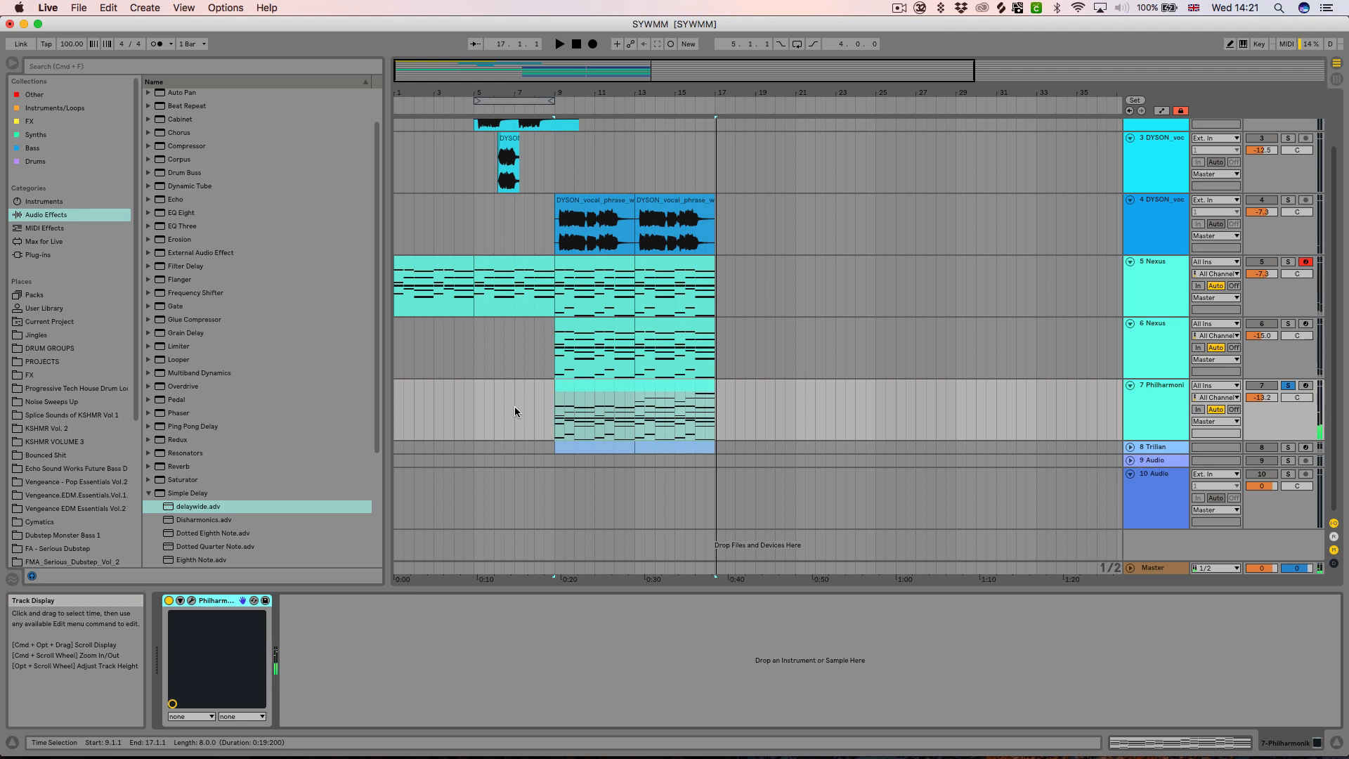
View the instrument loaded in the Philharmonik plug-in window and close the window.
{"action": "left_click", "coordinate": [620, 387]}
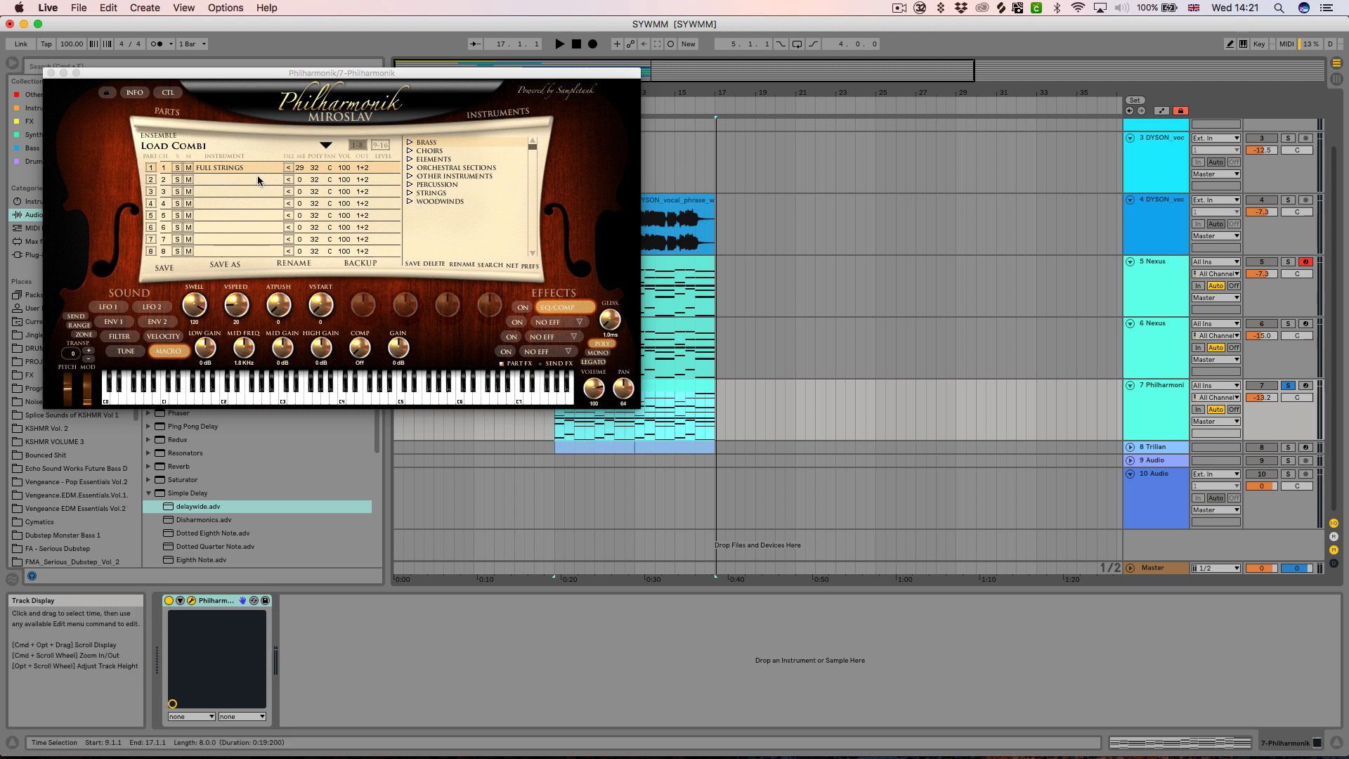
{"action": "left_click", "coordinate": [51, 73]}
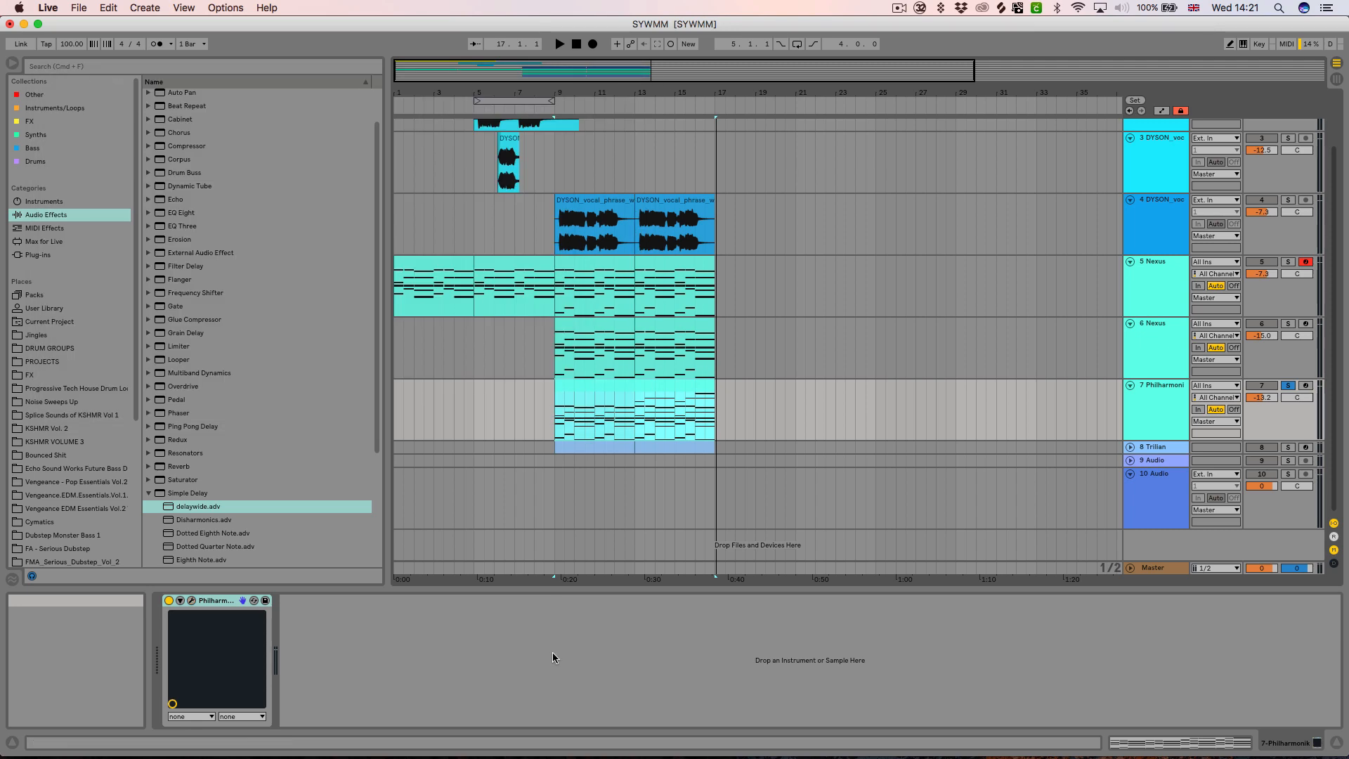
Play the unfolded Trilian bass track soloed from bar 9 and arm it for recording instead of the Nexus track.
{"action": "left_click", "coordinate": [1129, 447]}
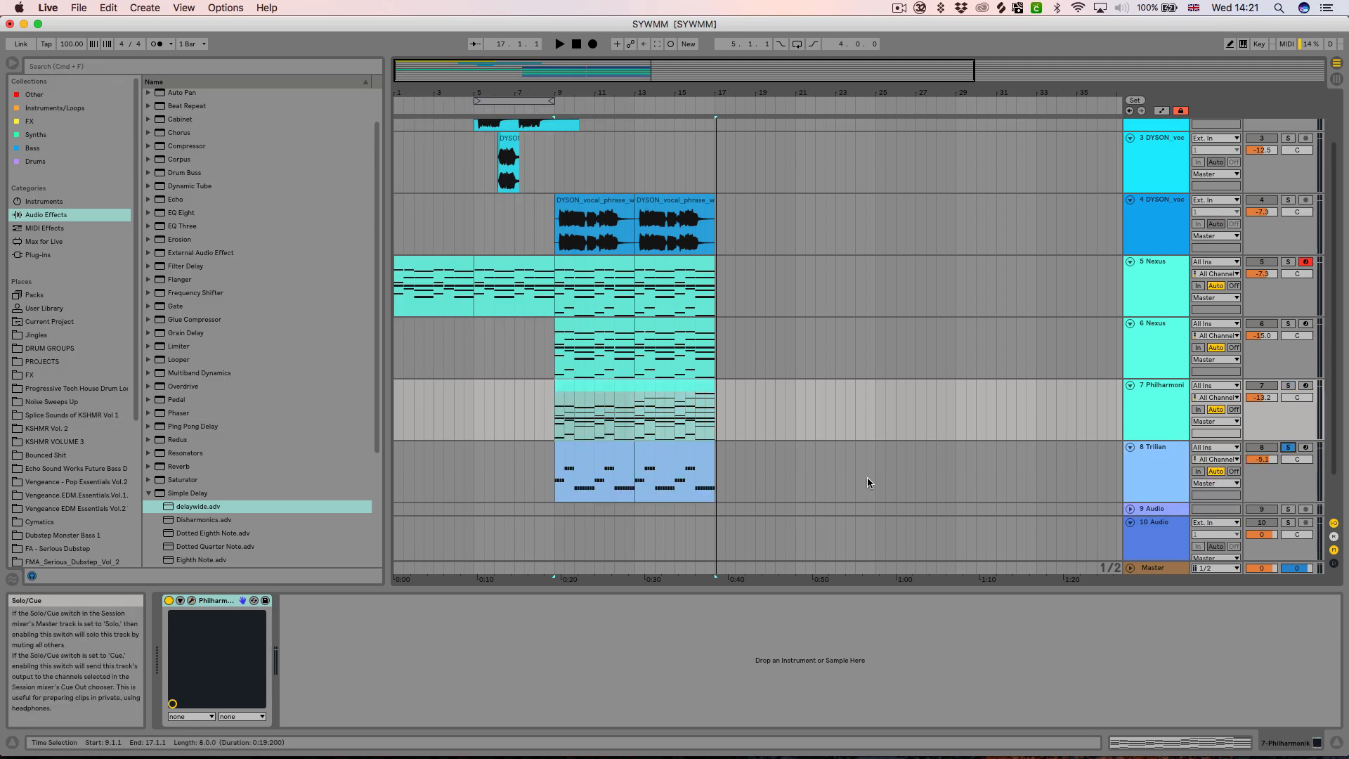
{"action": "left_click", "coordinate": [611, 461]}
{"action": "key", "text": "space"}
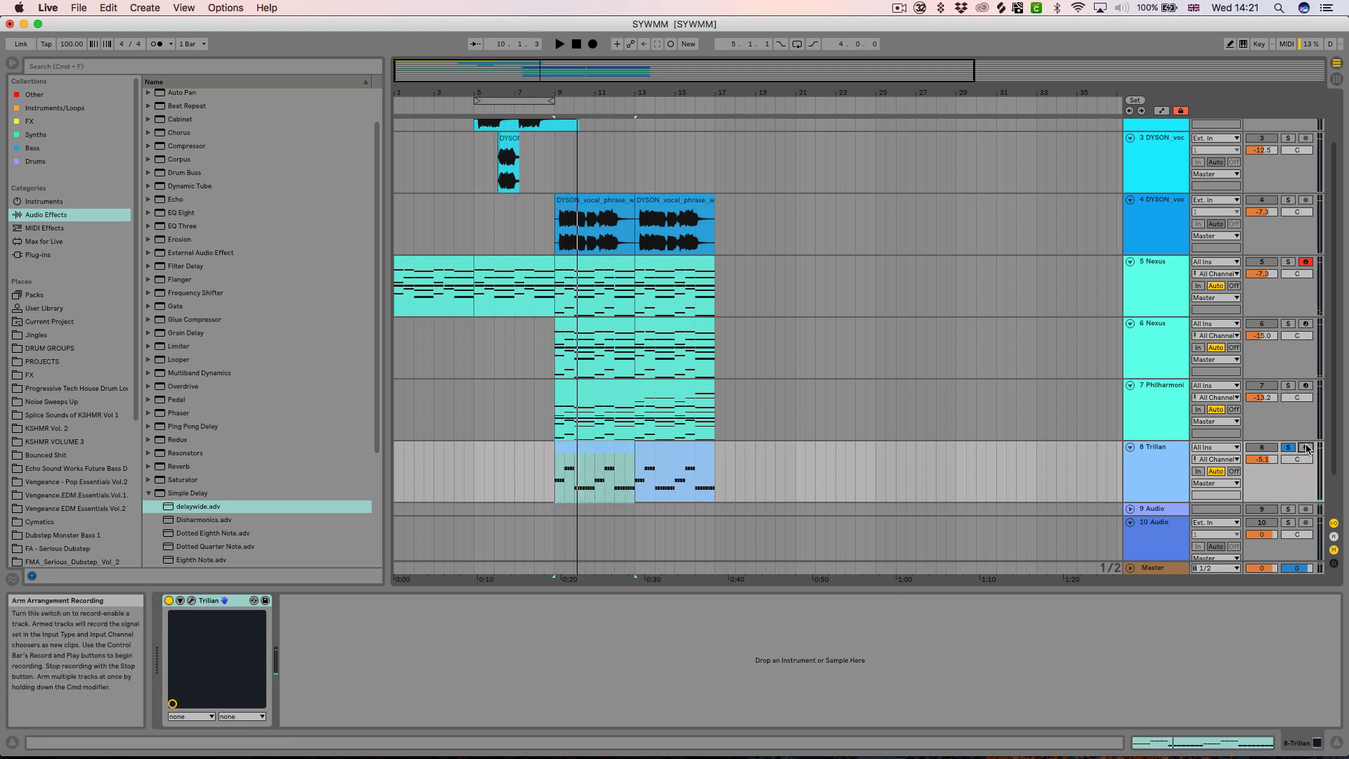
{"action": "left_click", "coordinate": [1306, 263]}
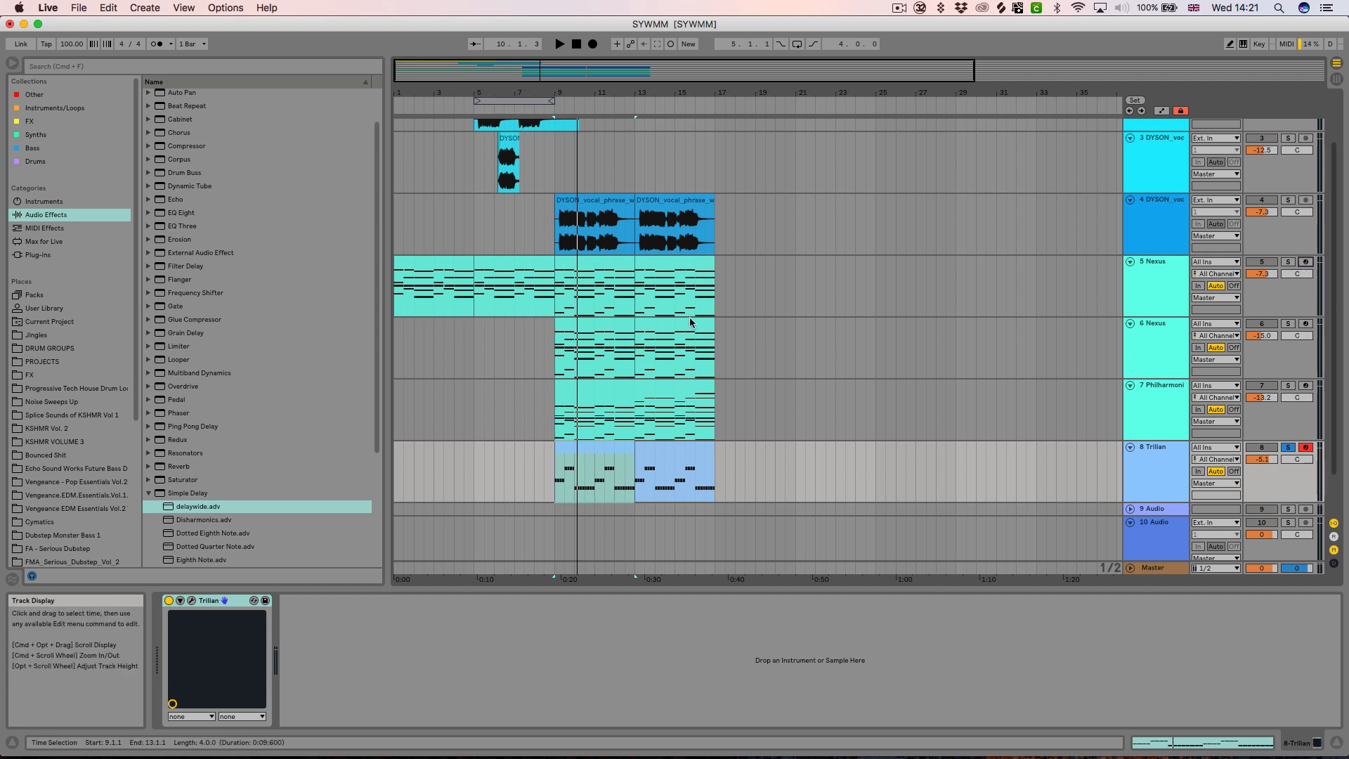
Copy the second Nexus track's bar 9 chord clip over the Trilian clip at bar 9 and open its notes.
{"action": "left_click", "coordinate": [607, 334]}
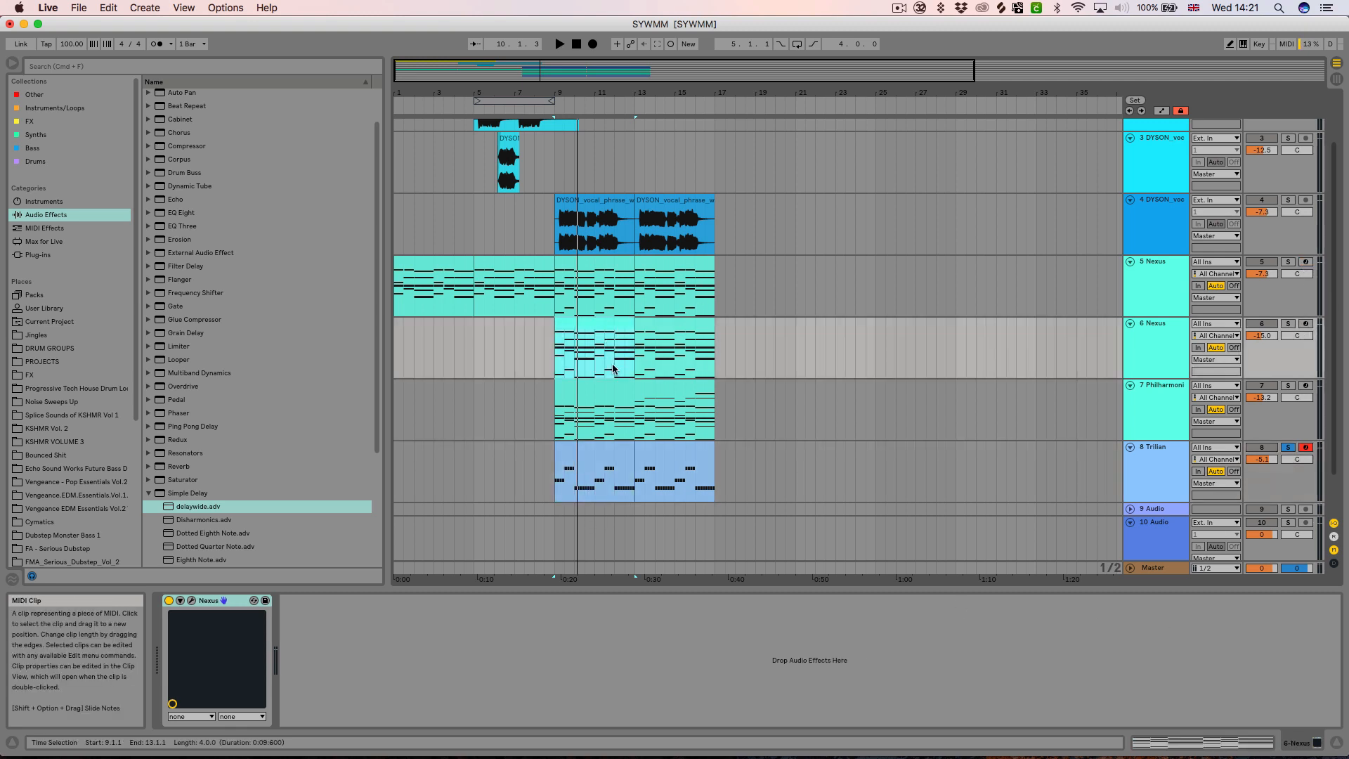
{"action": "left_click", "coordinate": [584, 466]}
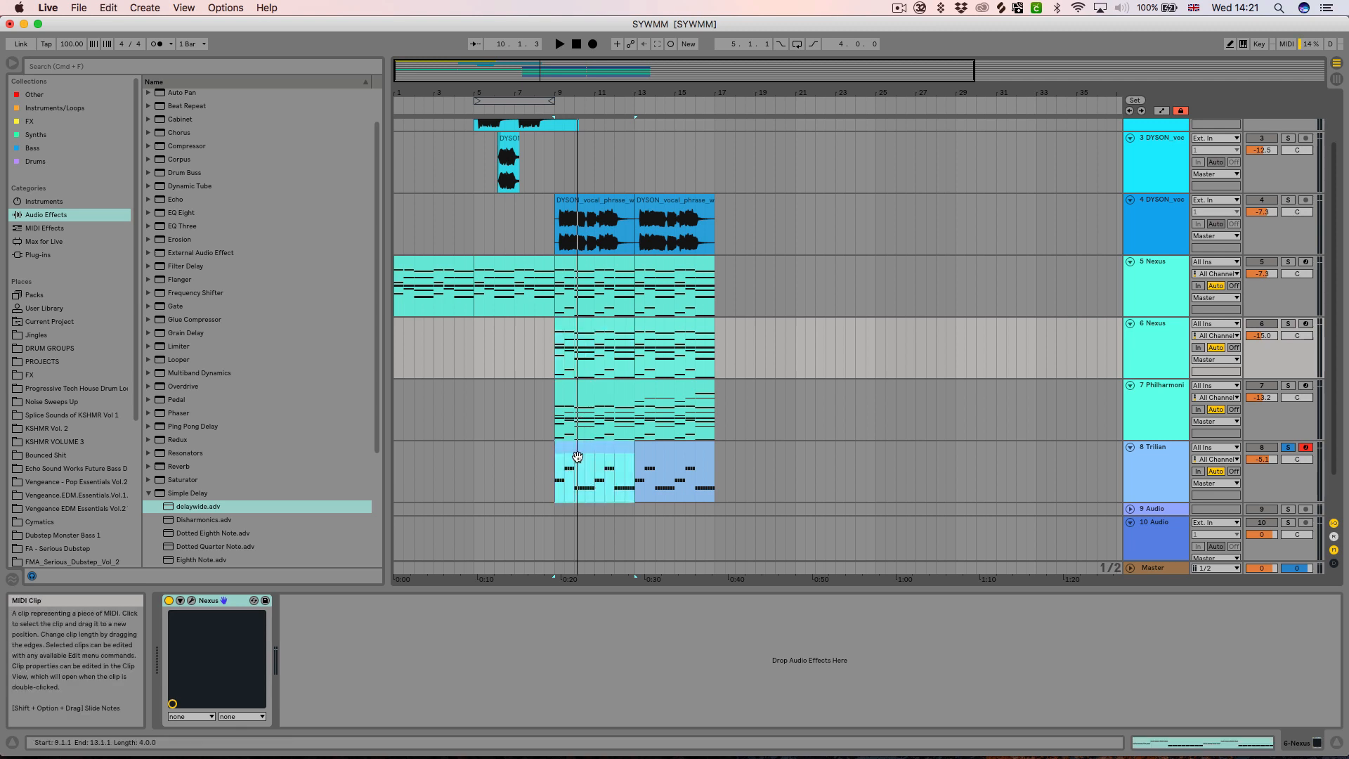
{"action": "double_click", "coordinate": [578, 458]}
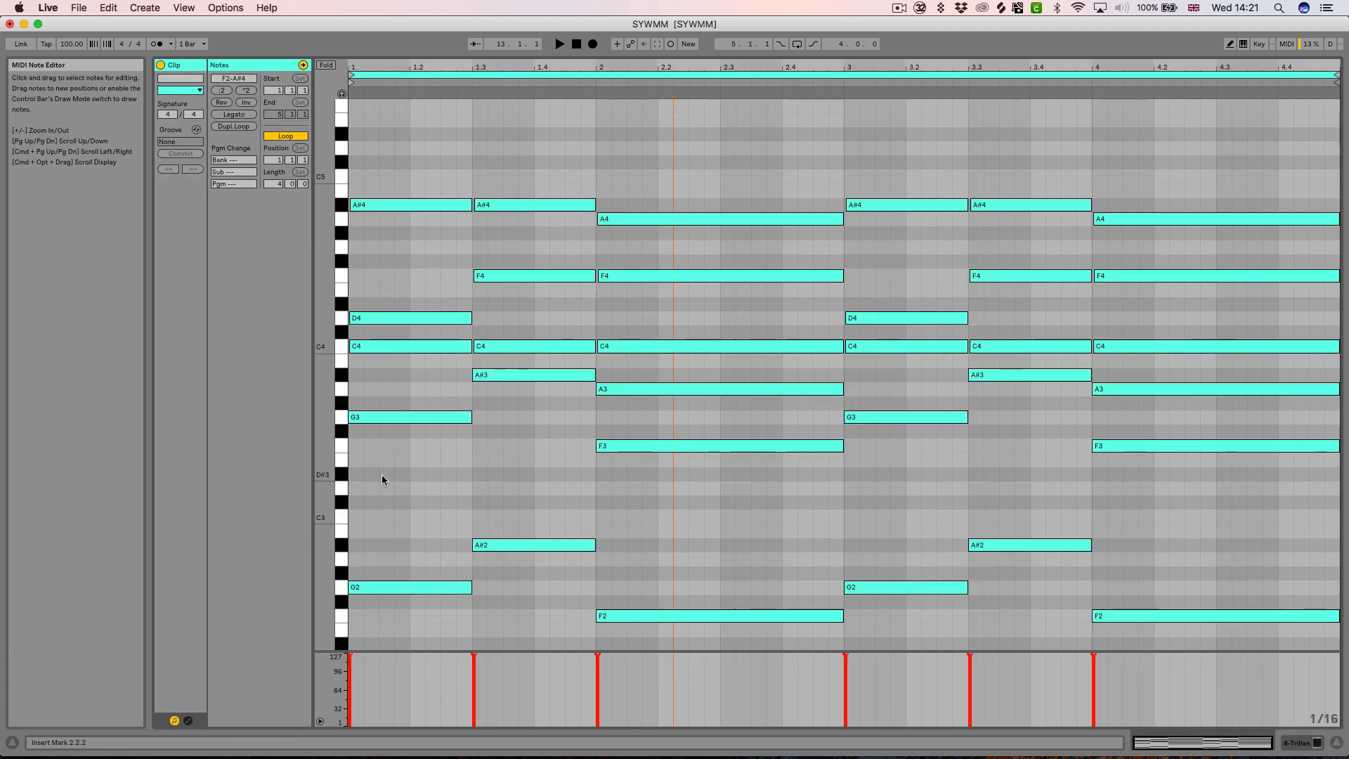
Delete every note above A#2 in the copied Trilian clip and play the remaining bass notes.
{"action": "left_click_drag", "start_coordinate": [393, 472], "coordinate": [1291, 35]}
{"action": "key", "text": "BackSpace"}
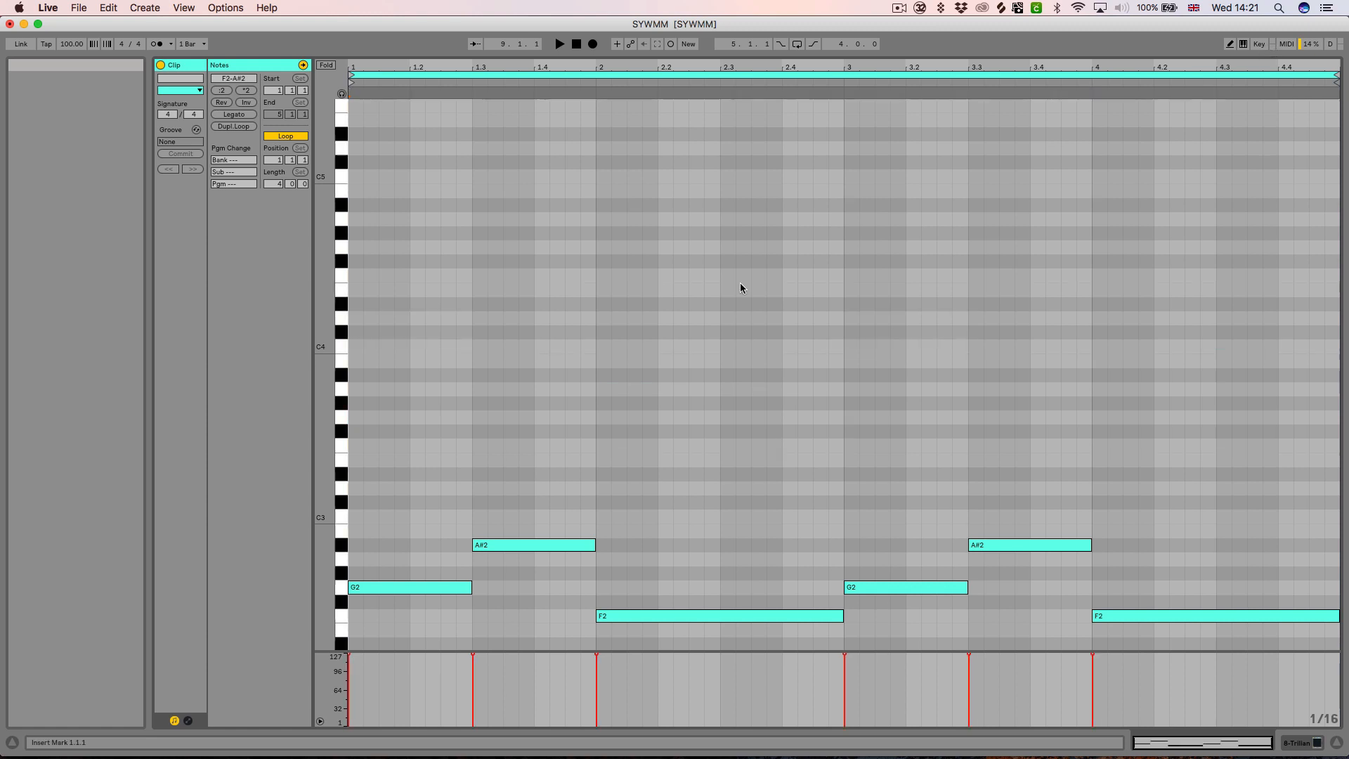
{"action": "key", "text": "space"}
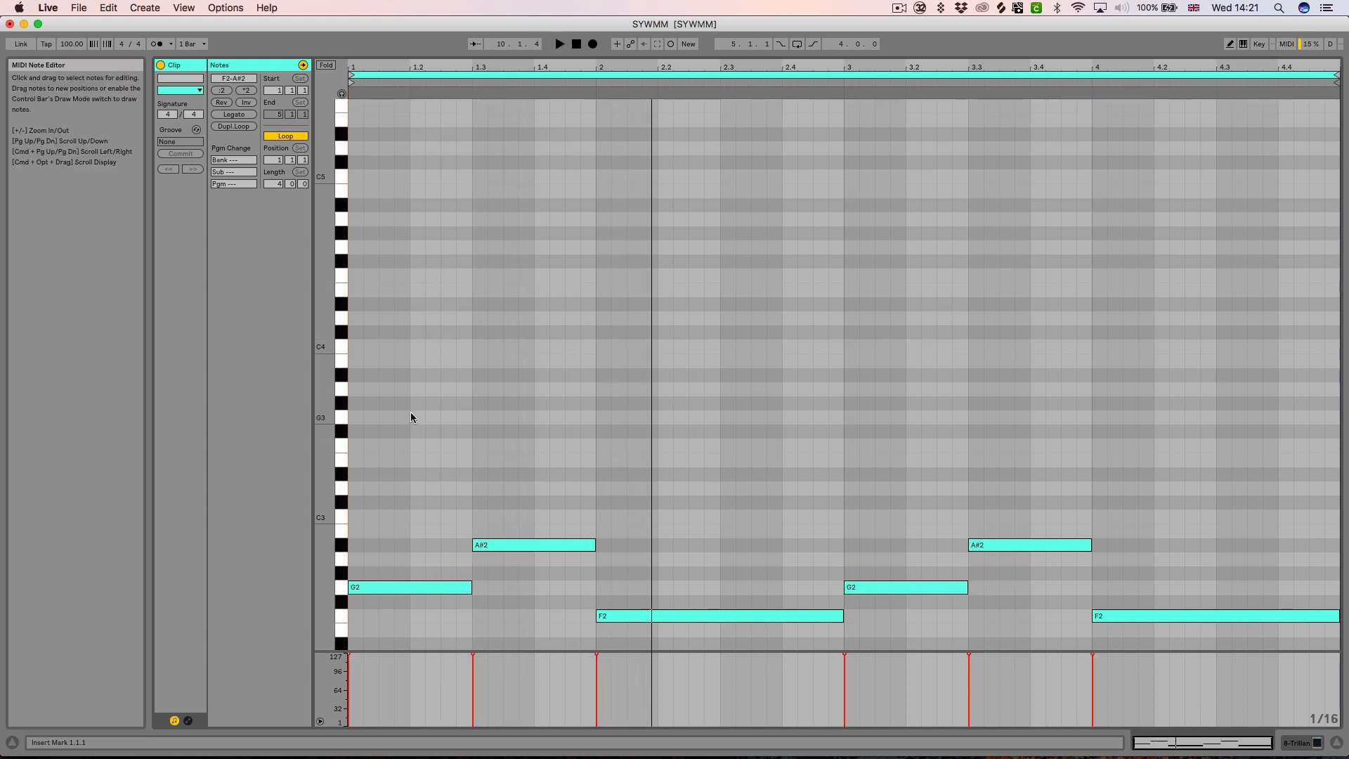
{"action": "key", "text": "space"}
Select both long F2 notes and try compressing them to double tempo, and undo the change.
{"action": "left_click_drag", "start_coordinate": [398, 385], "coordinate": [1124, 636]}
{"action": "left_click_drag", "start_coordinate": [695, 556], "coordinate": [806, 688]}
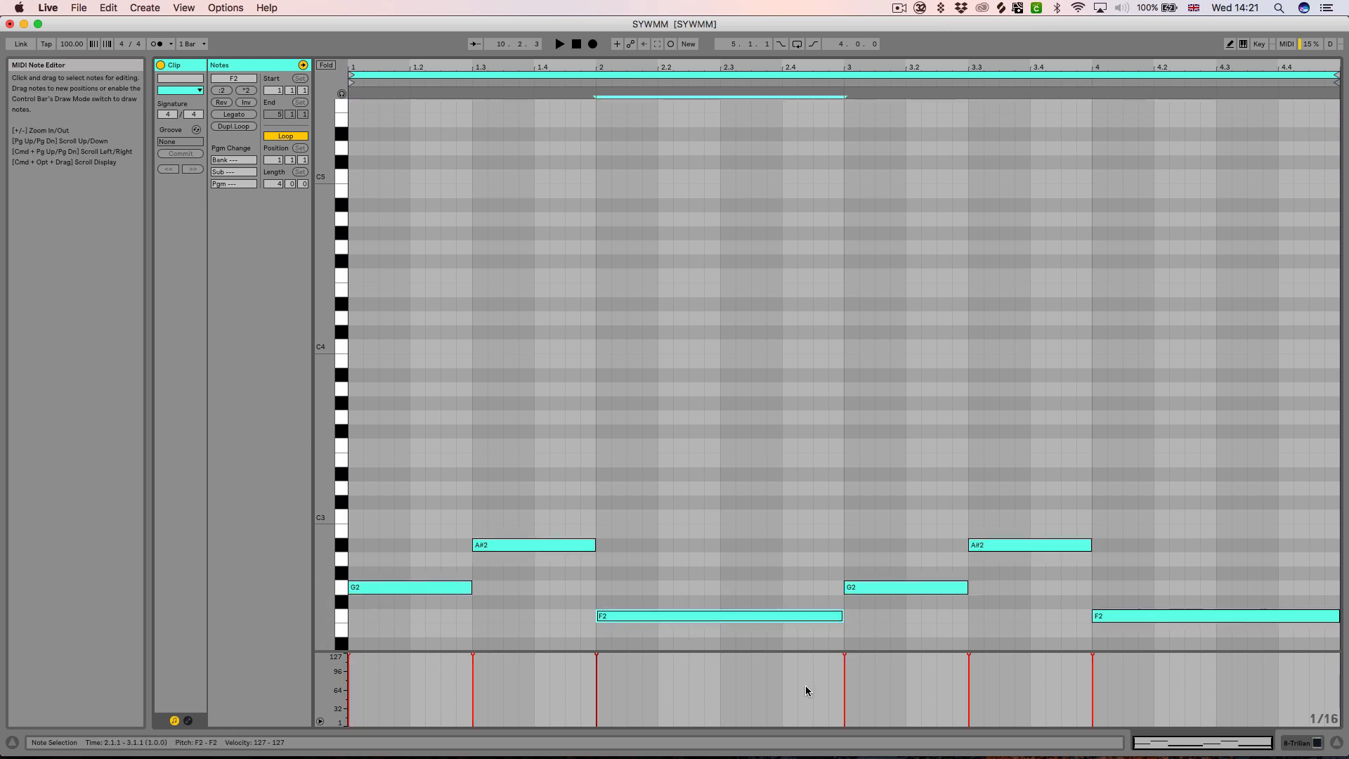
{"action": "left_click_drag", "start_coordinate": [1312, 500], "coordinate": [1268, 638]}
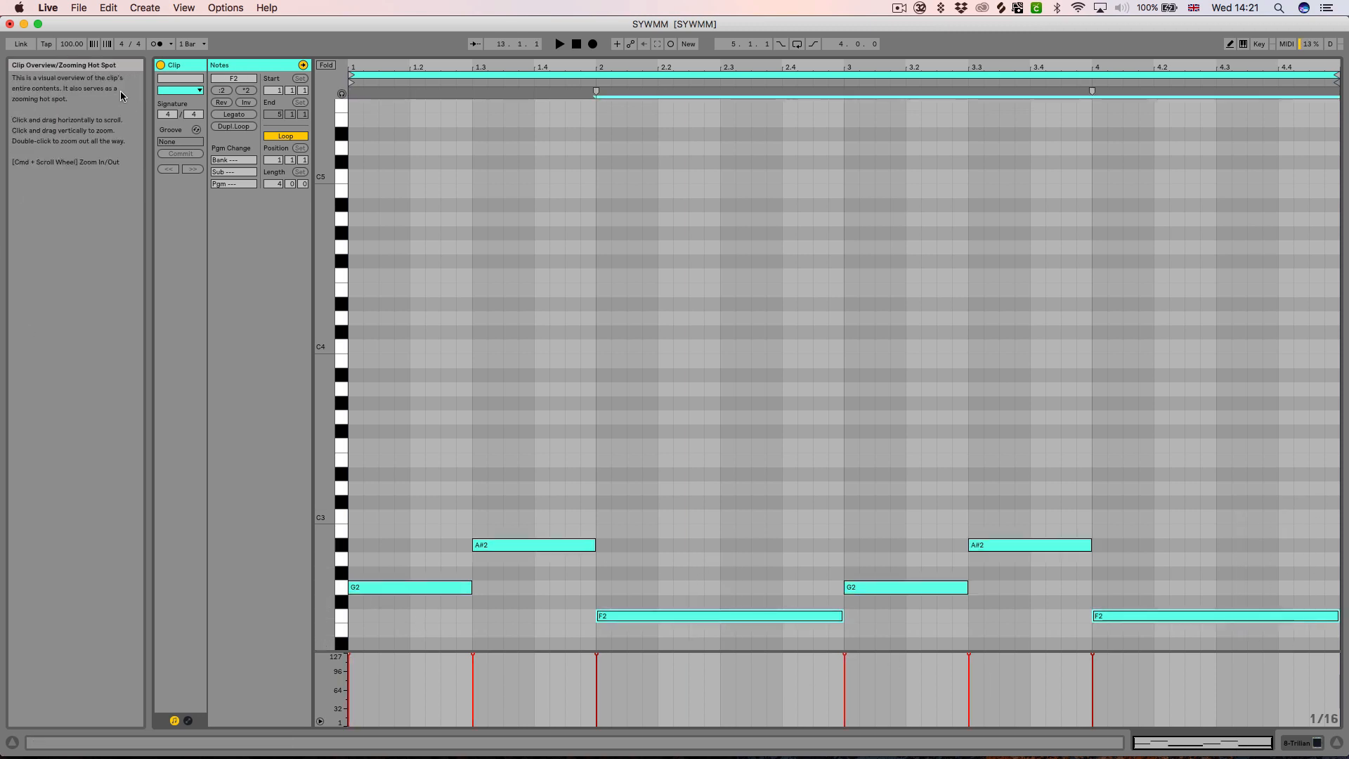
{"action": "left_click", "coordinate": [222, 91]}
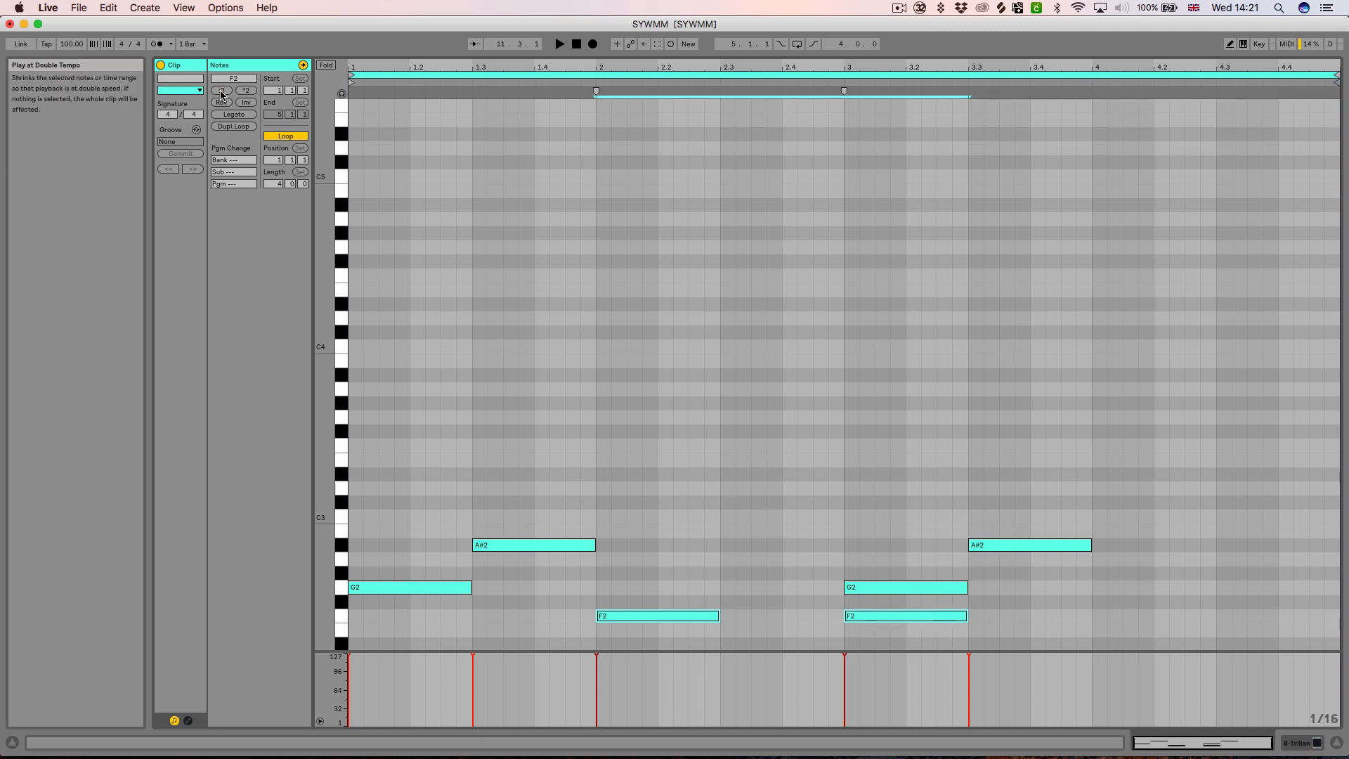
{"action": "key", "text": "super+z"}
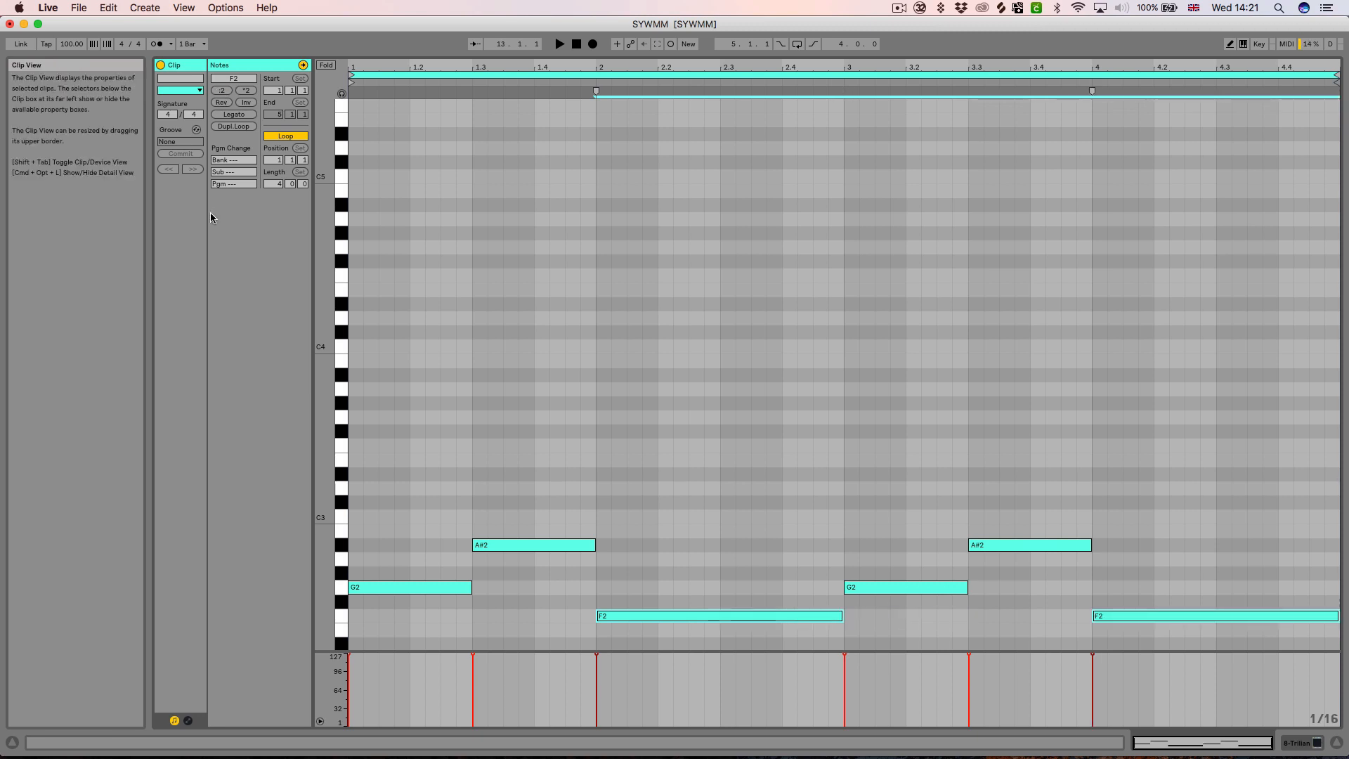
Shorten both selected F2 notes in the bass clip to an eighth note each.
{"action": "key", "text": "shift+Left"}
{"action": "key", "text": "shift+Left"}
{"action": "key", "text": "shift+Left"}
{"action": "key", "text": "shift+Left"}
{"action": "key", "text": "shift+Left"}
{"action": "key", "text": "shift+Left"}
{"action": "key", "text": "shift+Left"}
{"action": "key", "text": "shift+Left"}
{"action": "key", "text": "shift+Left"}
{"action": "key", "text": "shift+Left"}
{"action": "key", "text": "shift+Left"}
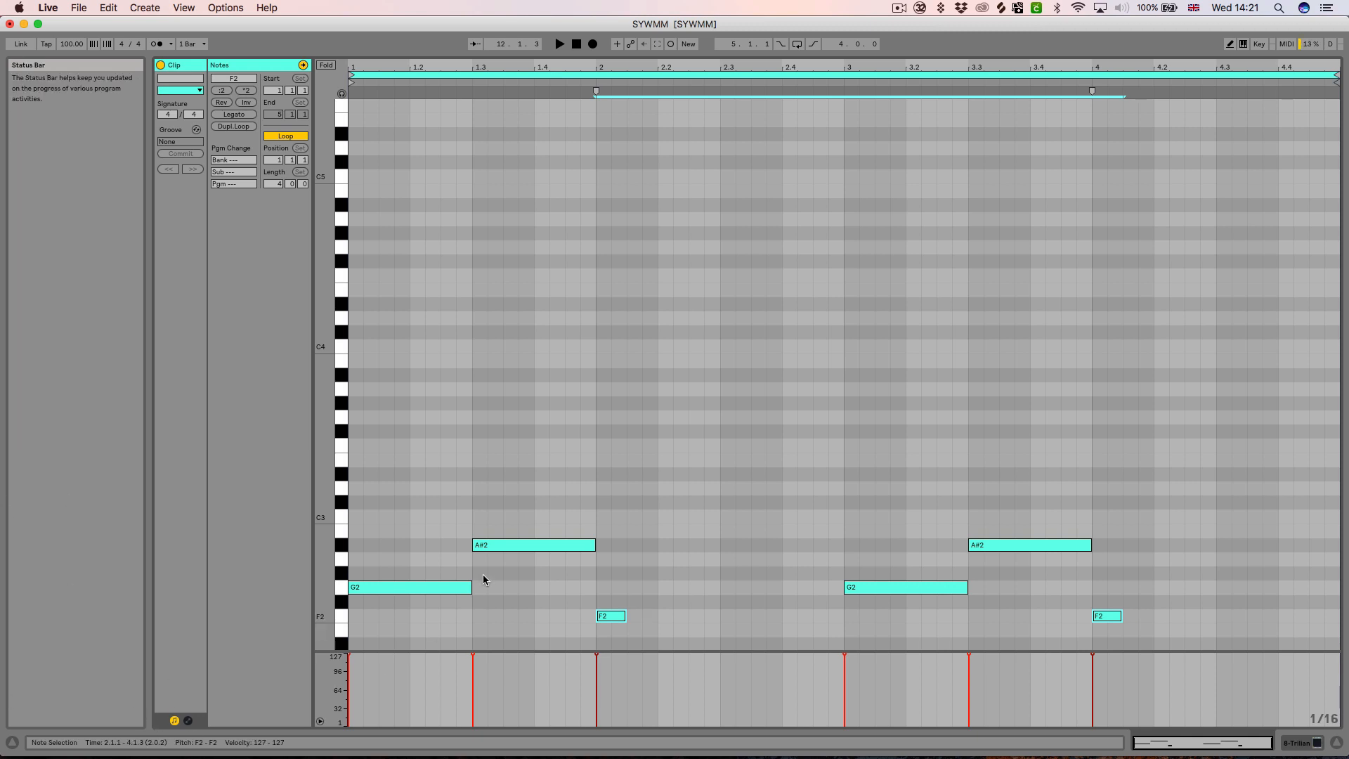
Shorten the G2 and A#2 notes in the clip's first bar to an eighth note each.
{"action": "left_click_drag", "start_coordinate": [518, 612], "coordinate": [355, 447]}
{"action": "key", "text": "shift+Left"}
{"action": "key", "text": "shift+Left"}
{"action": "key", "text": "shift+Left"}
{"action": "key", "text": "shift+Left"}
{"action": "key", "text": "shift+Left"}
{"action": "key", "text": "shift+Left"}
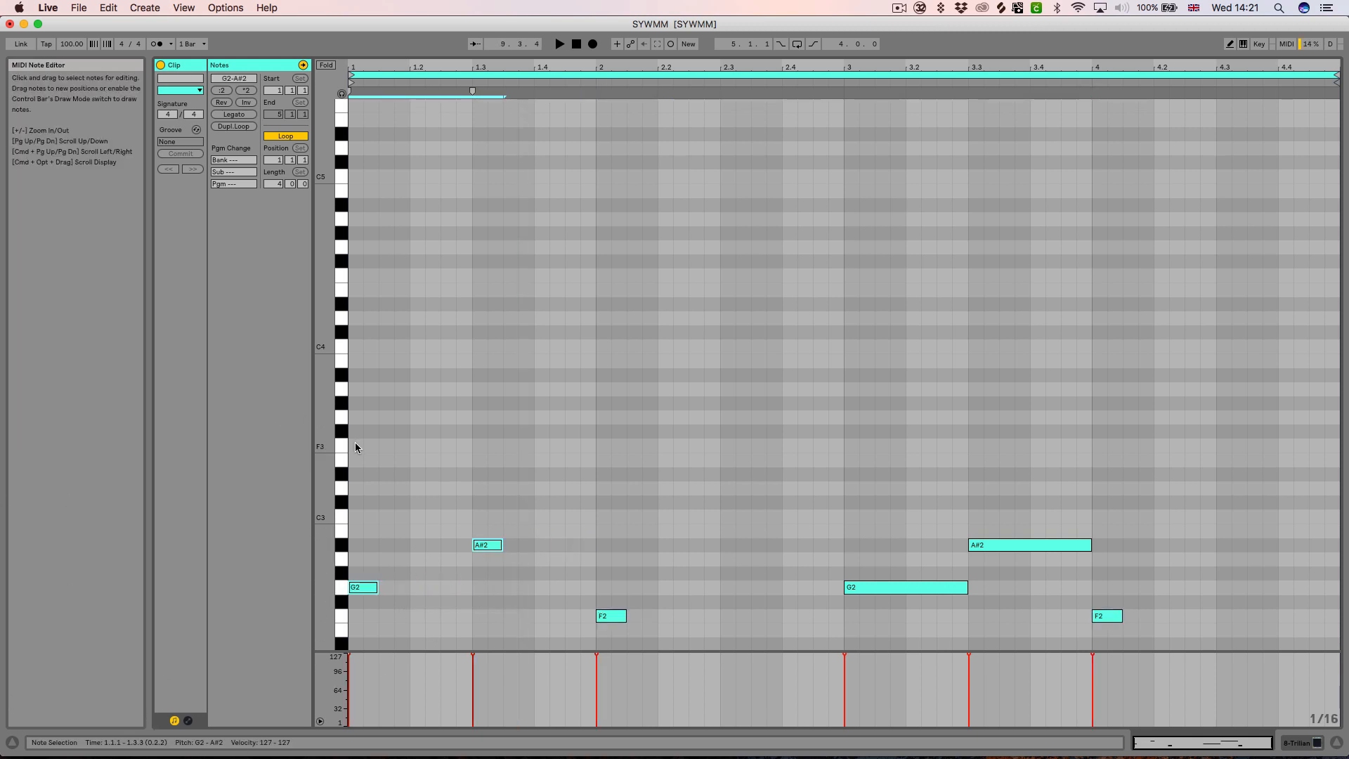
Repeat the first bar's G2 and A#2 and the second bar's F2 as four back-to-back eighth notes each.
{"action": "left_click_drag", "start_coordinate": [360, 519], "coordinate": [613, 638]}
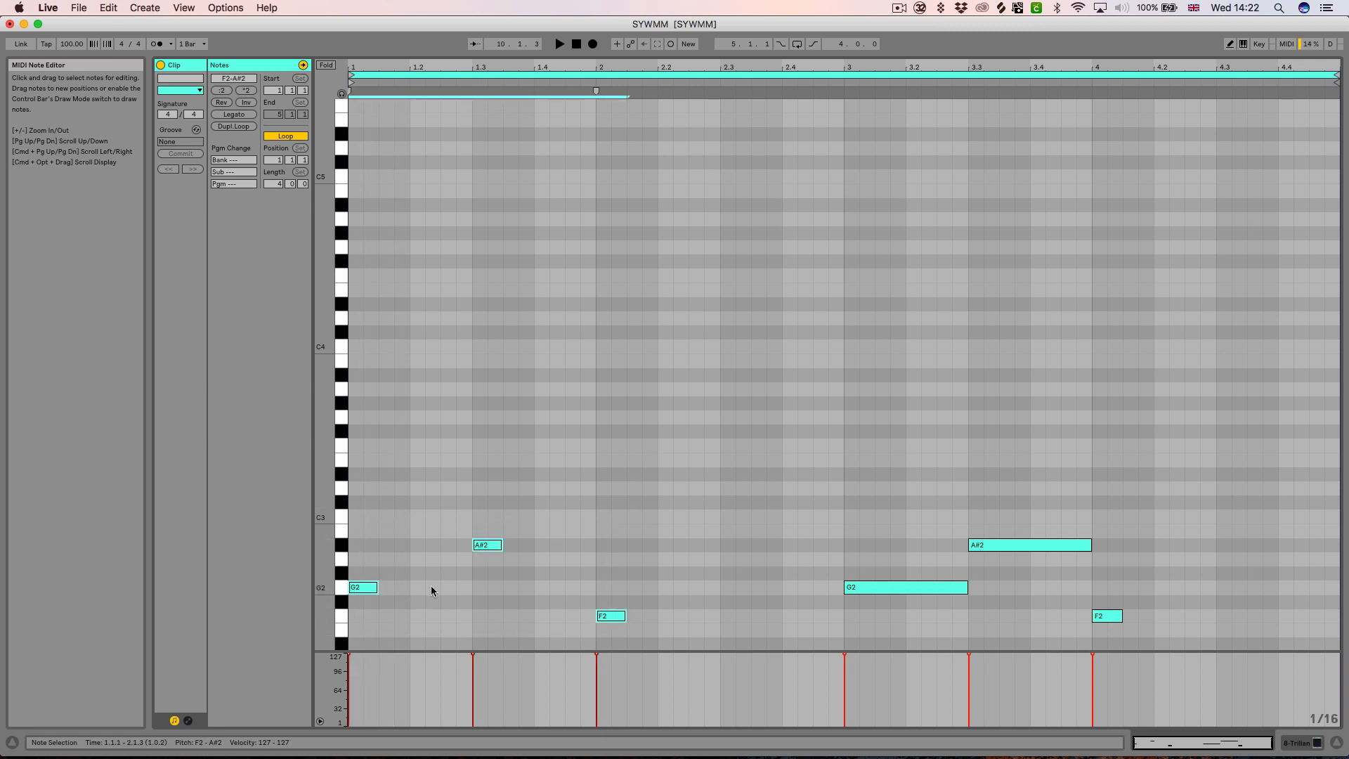
{"action": "key", "text": "super+d"}
{"action": "key", "text": "Right"}
{"action": "key", "text": "Right"}
{"action": "key", "text": "Right"}
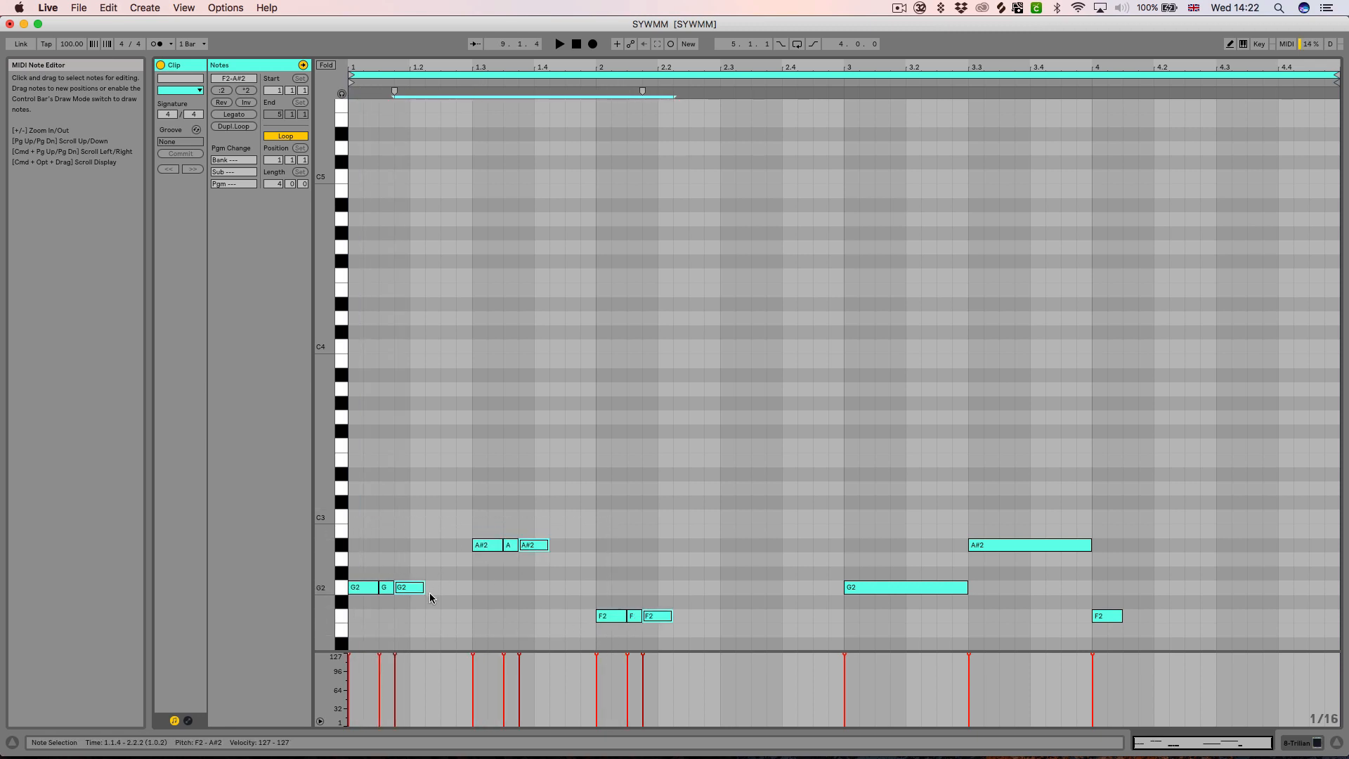
{"action": "key", "text": "Left"}
{"action": "key", "text": "super+c"}
{"action": "key", "text": "super+v"}
{"action": "key", "text": "Right"}
{"action": "key", "text": "Right"}
{"action": "key", "text": "Right"}
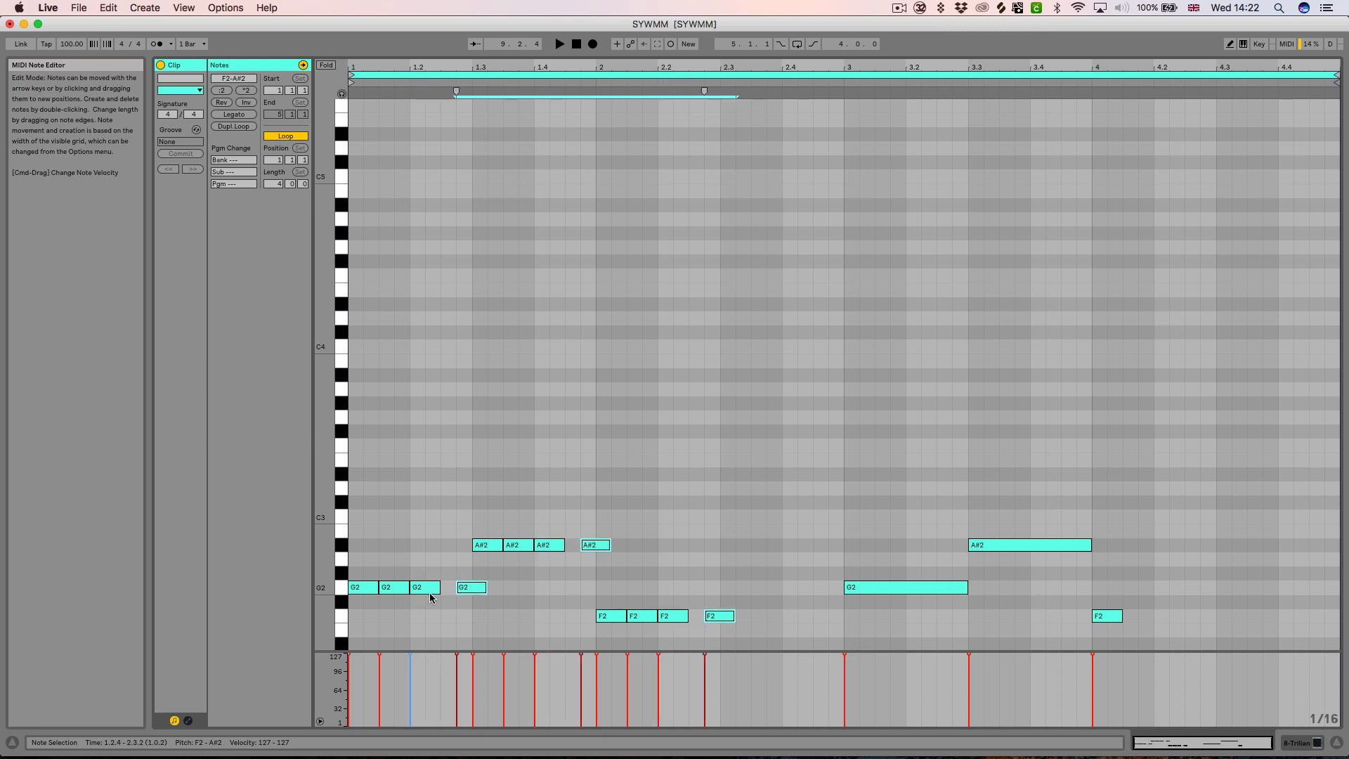
{"action": "key", "text": "Left"}
Duplicate the four F2 notes to fill bar 2, and delete the old notes in bars 3 and 4.
{"action": "left_click_drag", "start_coordinate": [608, 593], "coordinate": [702, 636]}
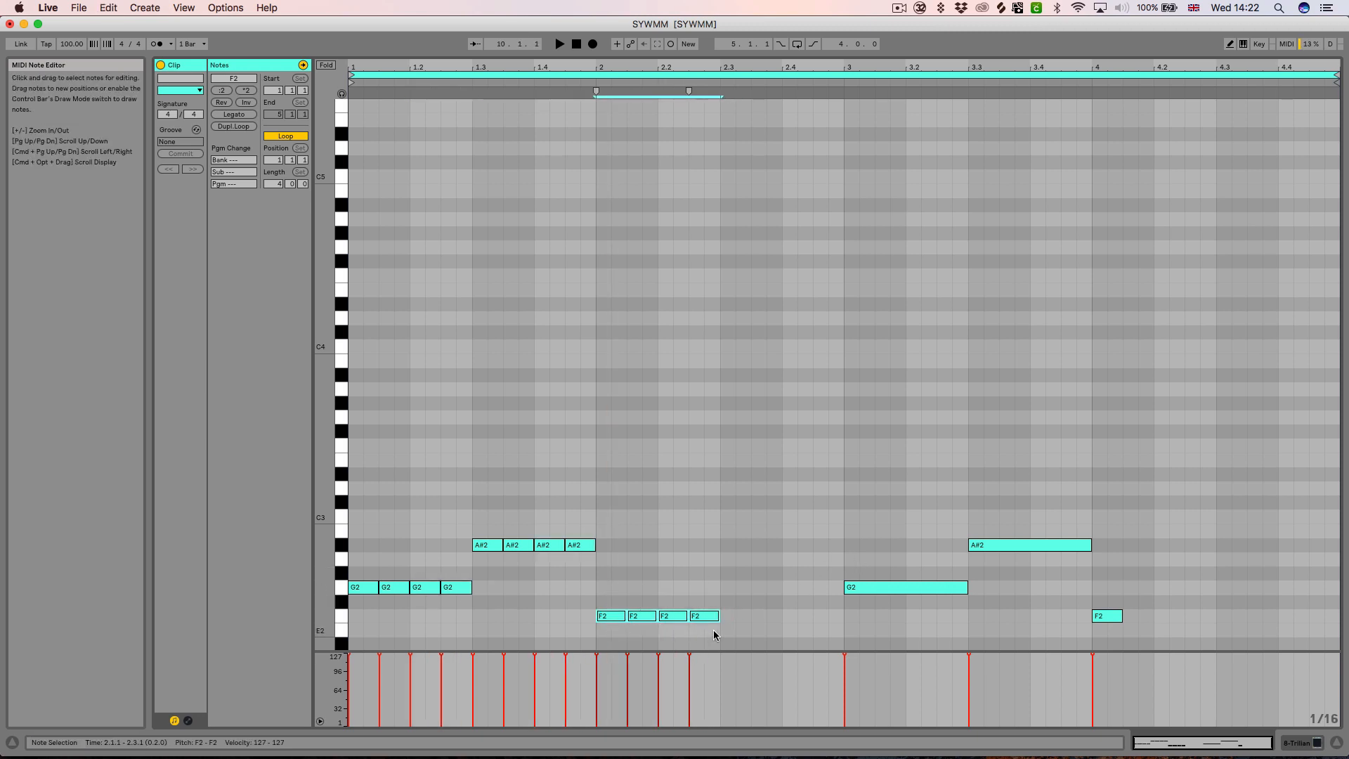
{"action": "key", "text": "super+d"}
{"action": "left_click_drag", "start_coordinate": [884, 619], "coordinate": [1322, 409]}
{"action": "key", "text": "Delete"}
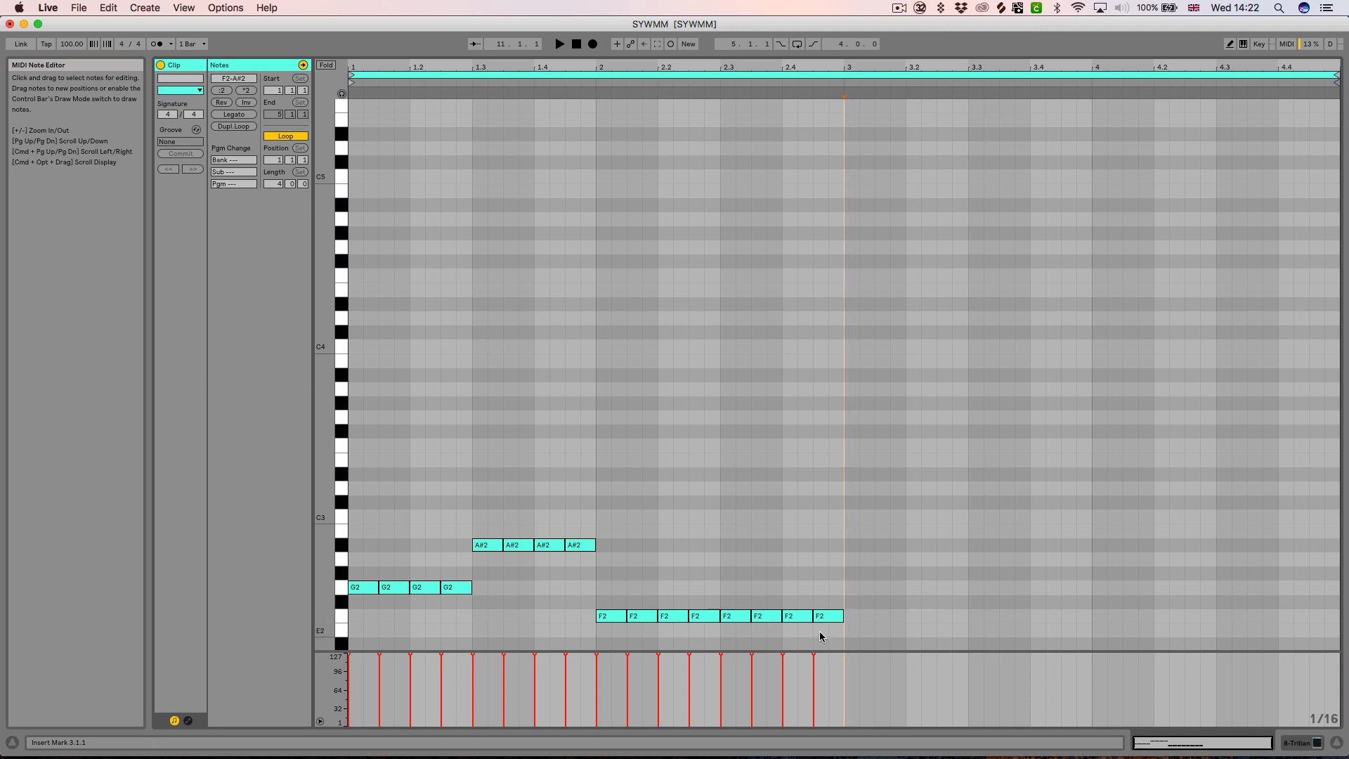
Duplicate the two-bar bass pattern into bars 3 and 4 and play it.
{"action": "left_click_drag", "start_coordinate": [819, 623], "coordinate": [42, 407]}
{"action": "key", "text": "super+d"}
{"action": "key", "text": "space"}
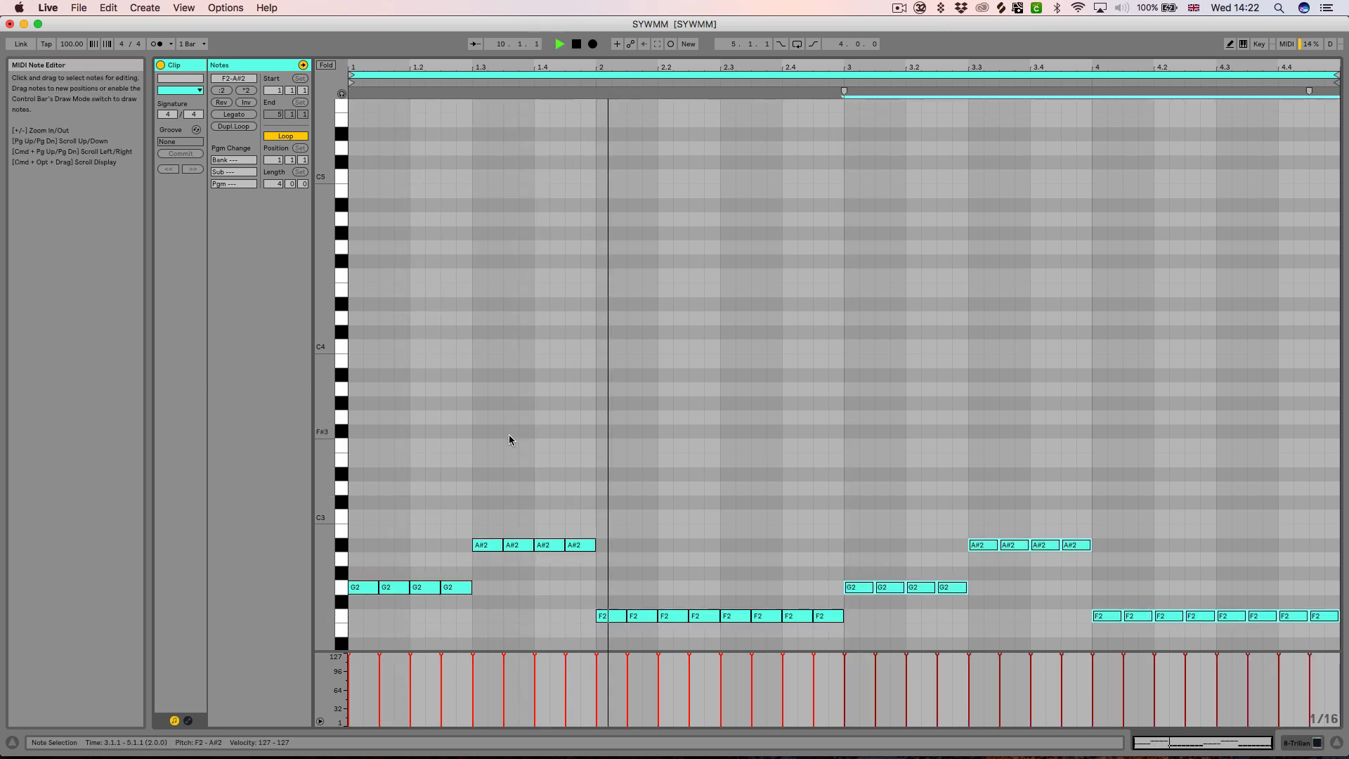
{"action": "key", "text": "space"}
{"action": "key", "text": "Tab"}
{"action": "key", "text": "Tab"}
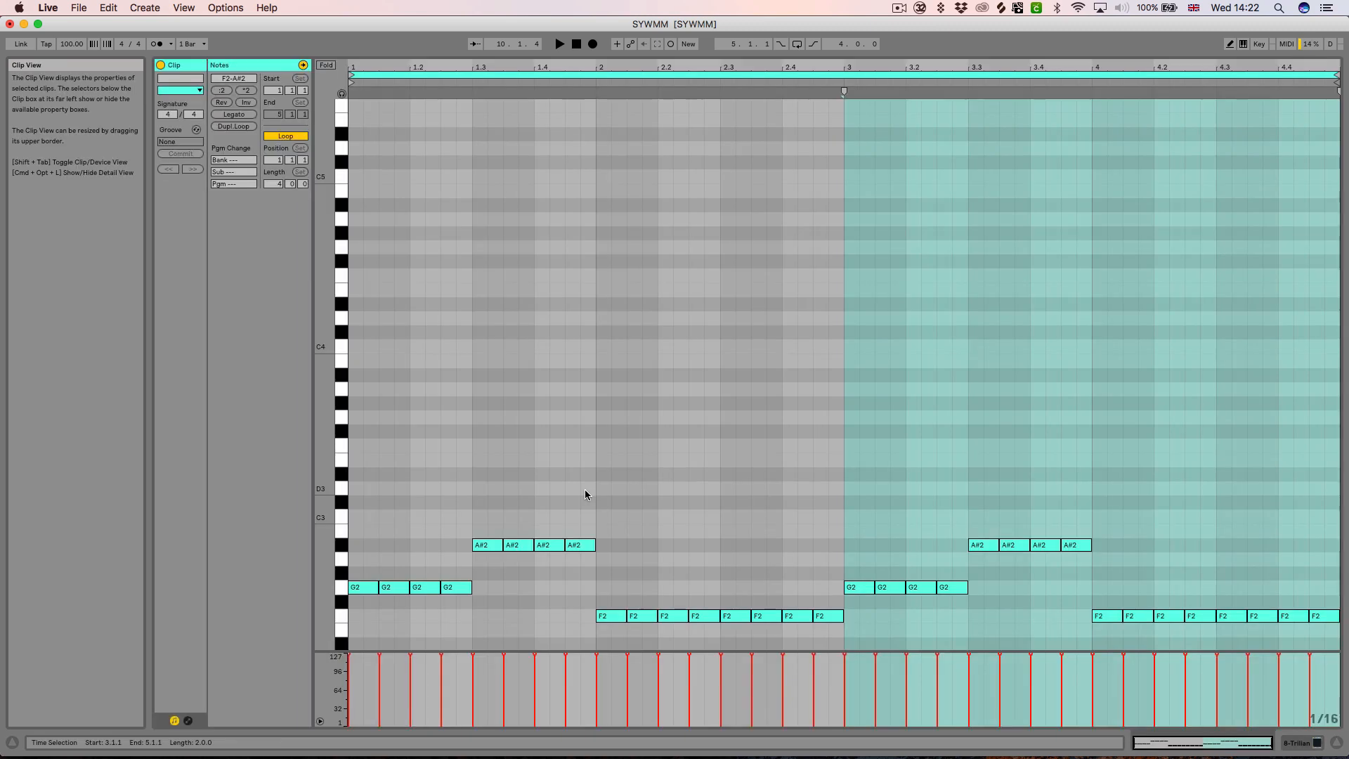
Lower the velocity of all the bass notes to 91 and play the pattern.
{"action": "left_click", "coordinate": [438, 520]}
{"action": "key", "text": "super+a"}
{"action": "mouse_move", "coordinate": [485, 548]}
{"action": "left_mouse_down"}
{"action": "mouse_move", "coordinate": [485, 582]}
{"action": "mouse_move", "coordinate": [485, 545]}
{"action": "left_mouse_up"}
{"action": "key", "text": "space"}
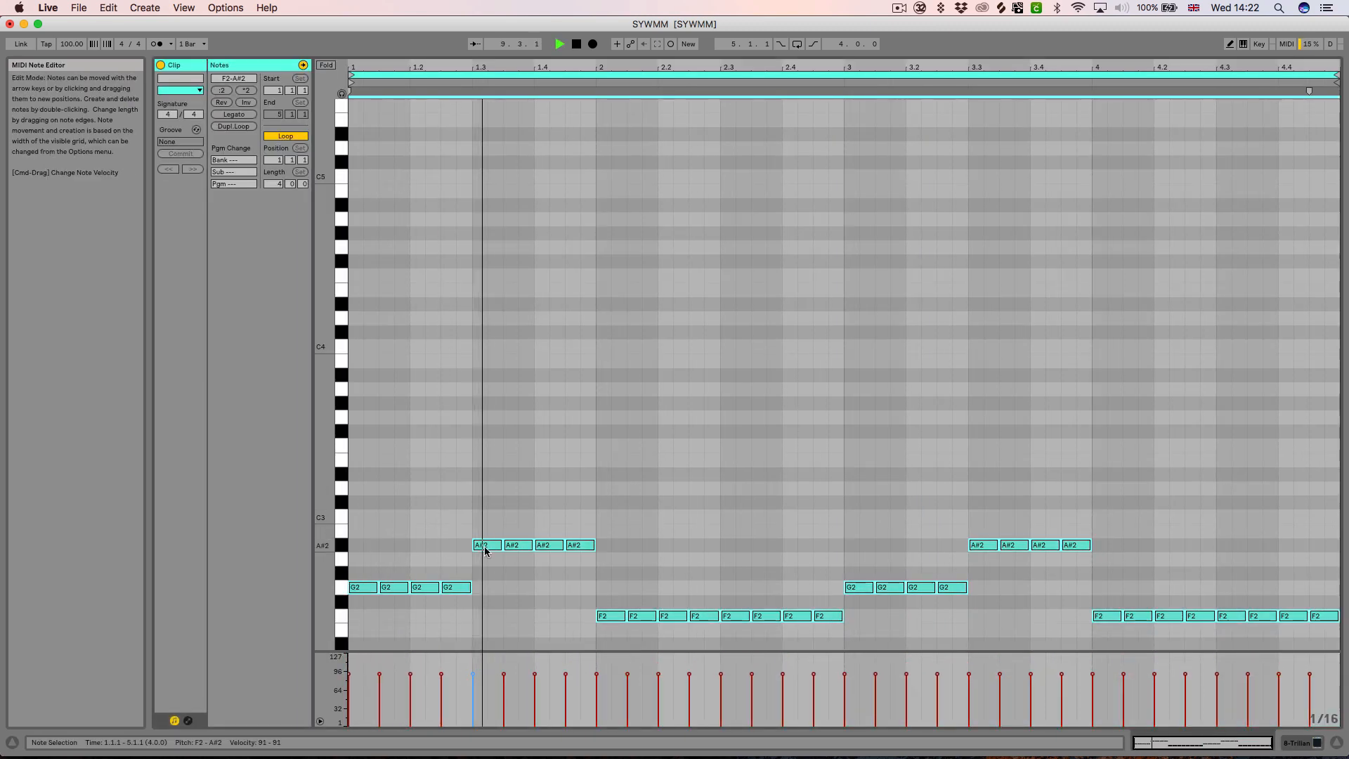
{"action": "key", "text": "space"}
{"action": "left_click", "coordinate": [544, 458]}
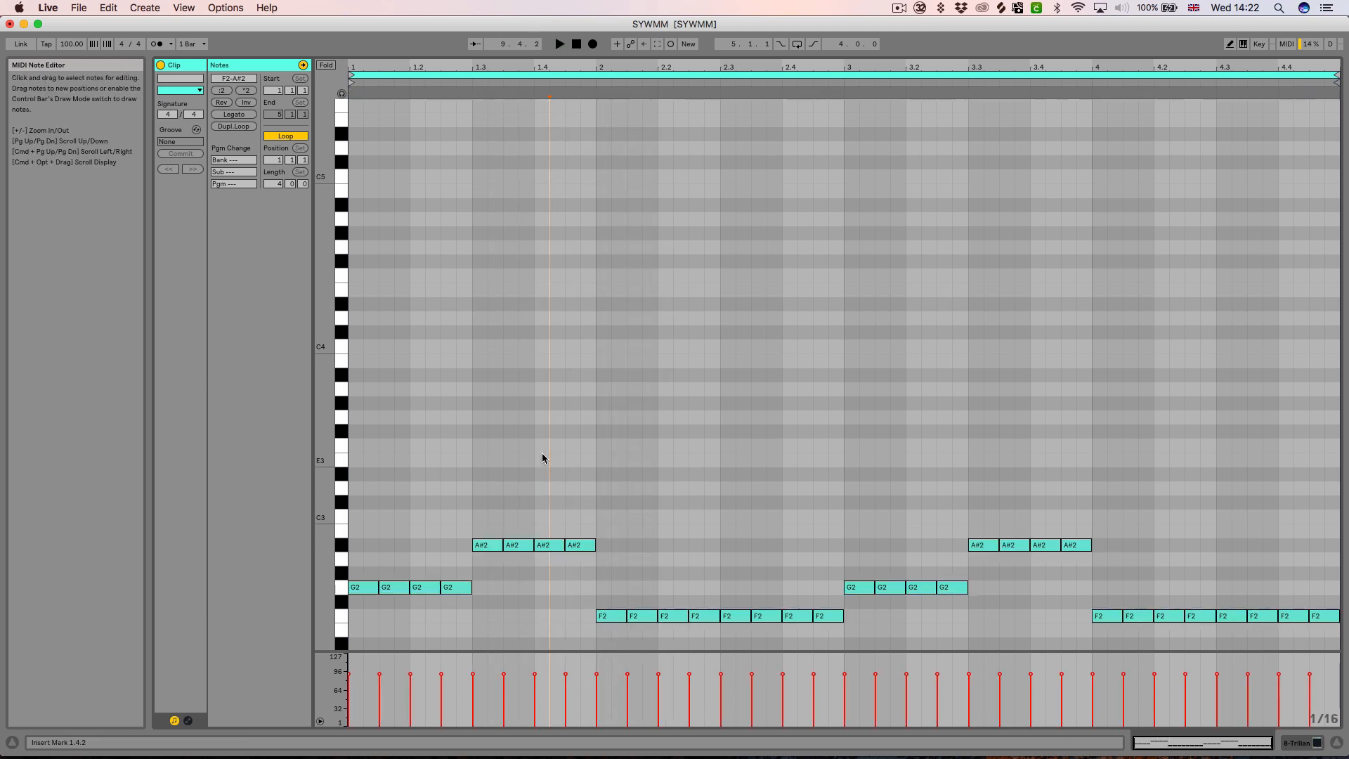
Transpose all the bass notes down one octave and play the pattern.
{"action": "key", "text": "shift+Tab"}
{"action": "double_click", "coordinate": [581, 406]}
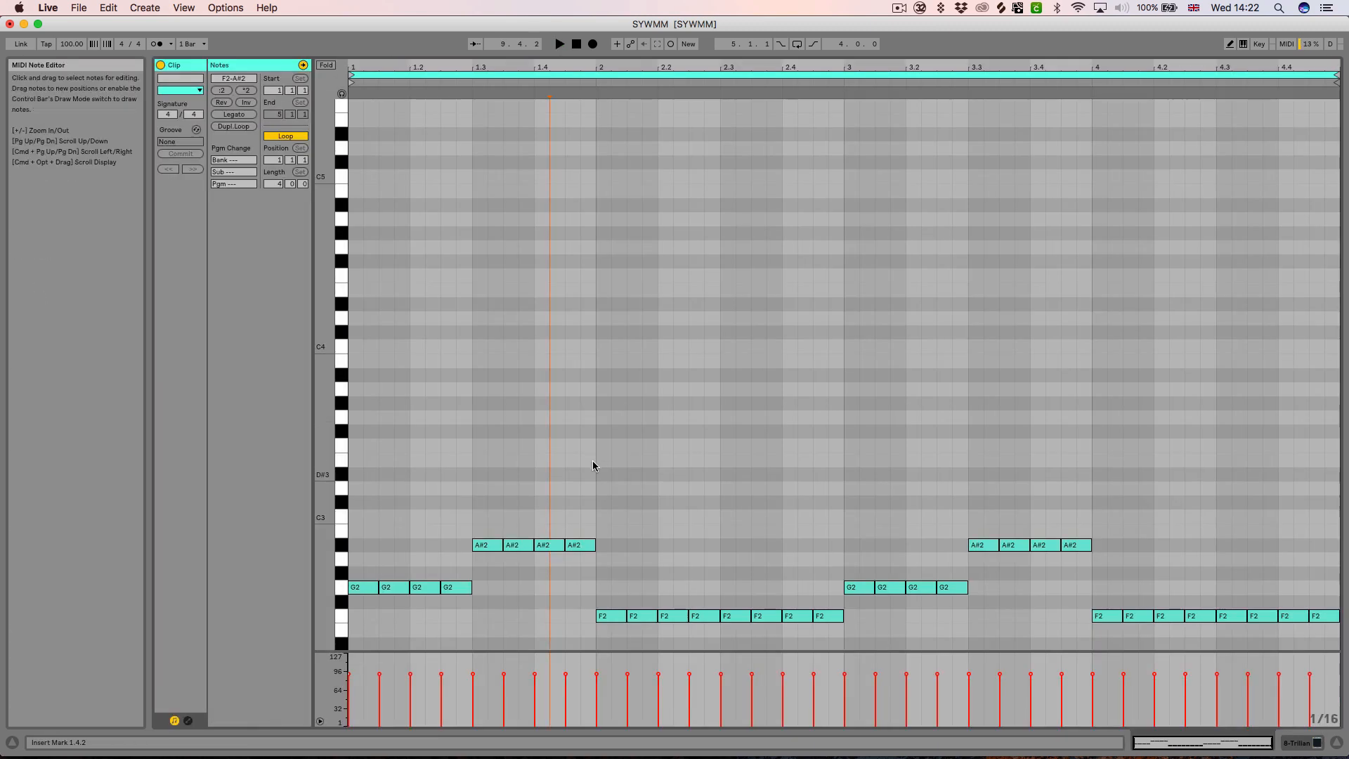
{"action": "left_click", "coordinate": [593, 465]}
{"action": "key", "text": "super+a"}
{"action": "key", "text": "shift+Down"}
{"action": "key", "text": "space"}
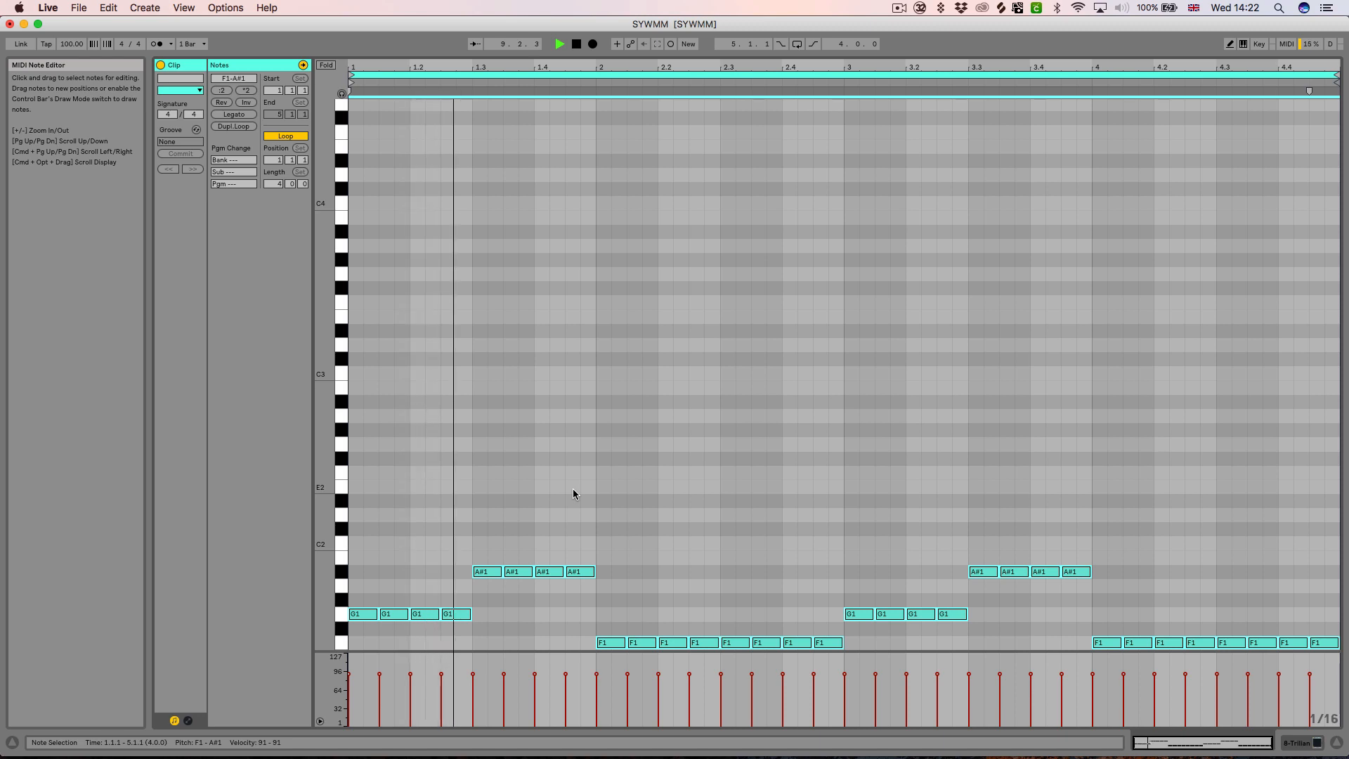
{"action": "key", "text": "shift+Tab"}
{"action": "key", "text": "space"}
Examine the bass patch loaded in the Trilian instrument and close its window.
{"action": "left_click", "coordinate": [680, 412]}
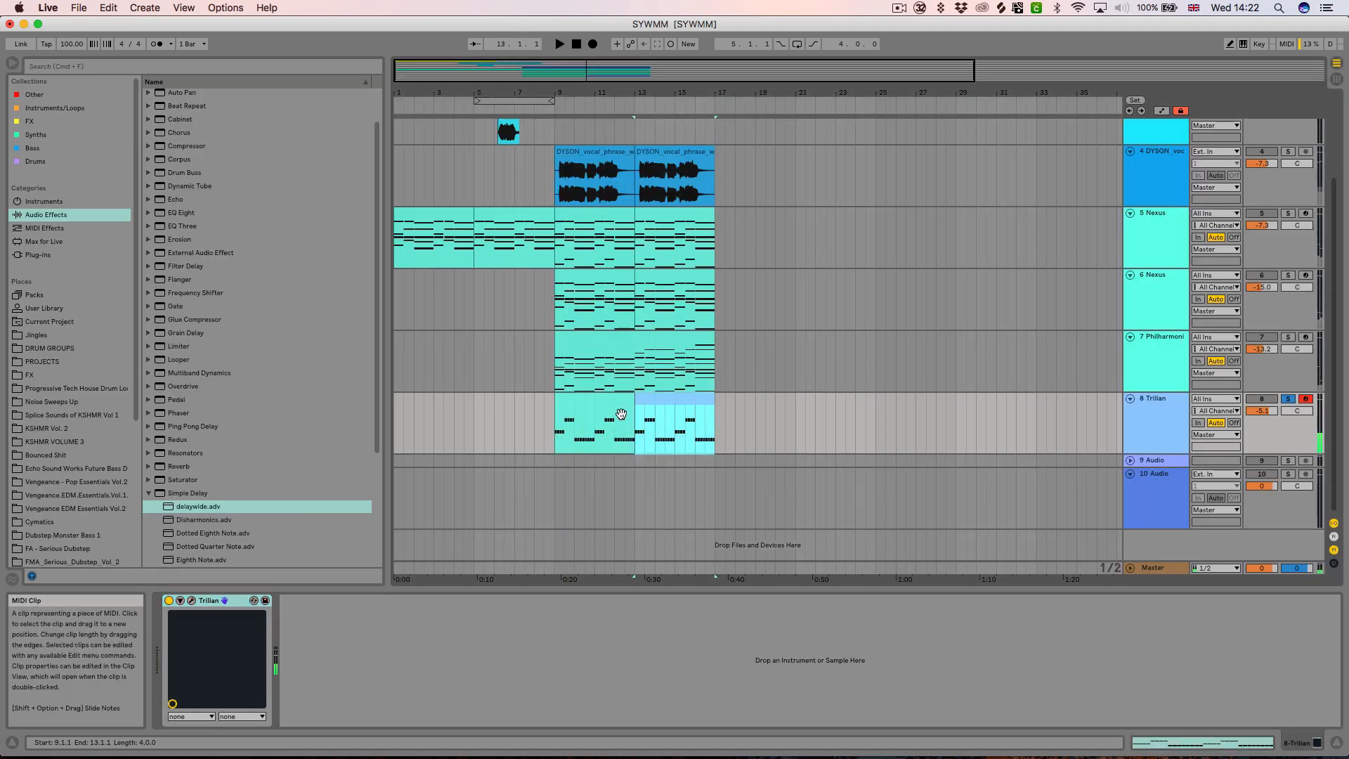
{"action": "left_click", "coordinate": [603, 414]}
{"action": "left_click", "coordinate": [192, 601]}
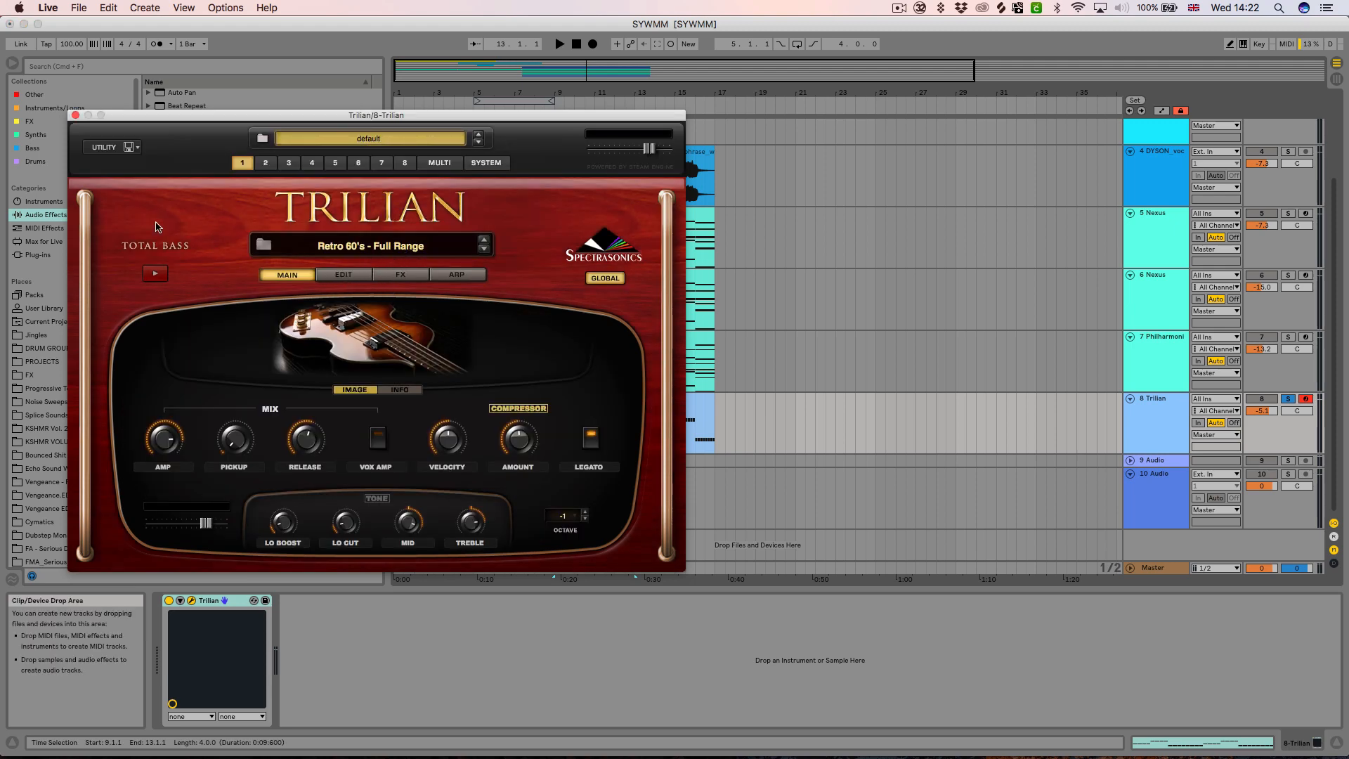
{"action": "left_click", "coordinate": [74, 115]}
Solo the Philharmonik and both Nexus tracks alongside Trilian and play them together from bar 9.
{"action": "left_click", "coordinate": [671, 421]}
{"action": "key", "text": "space"}
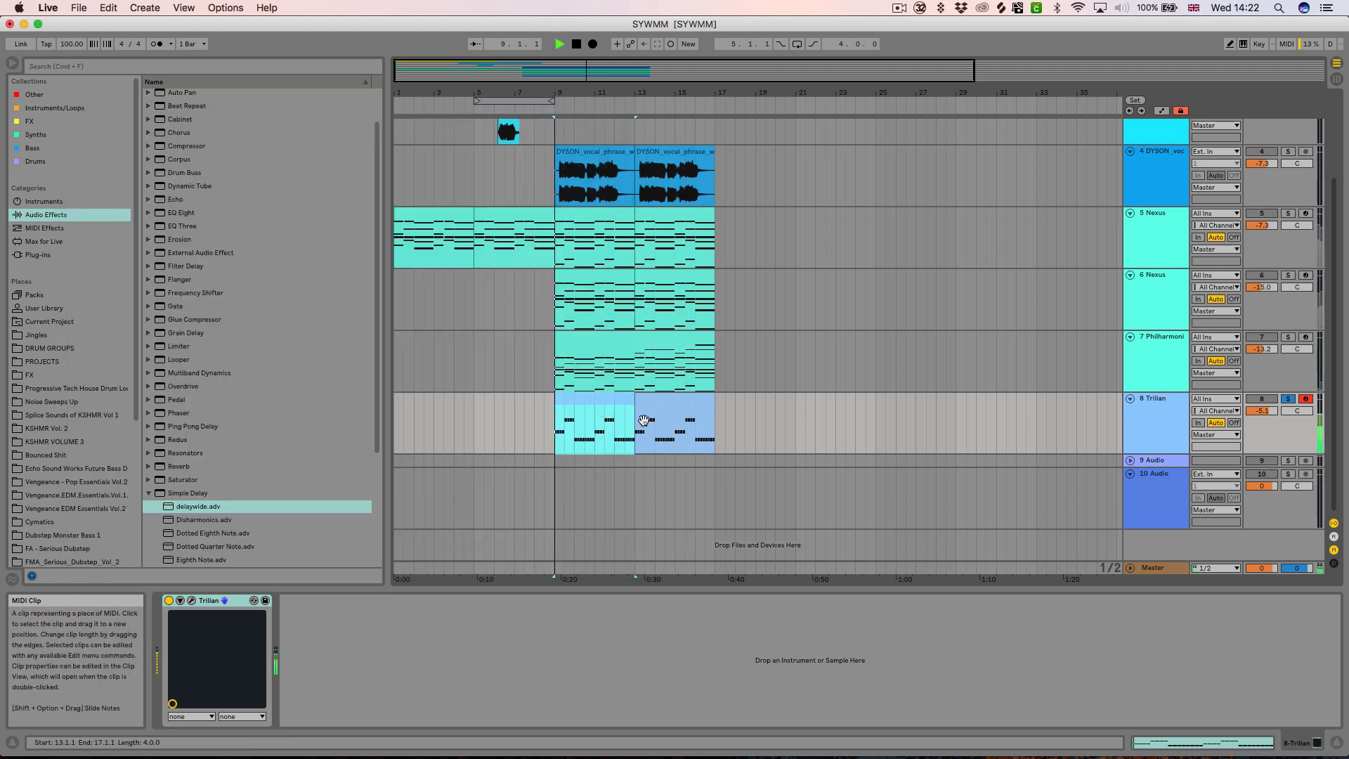
{"action": "left_click", "coordinate": [1288, 336]}
{"action": "left_click", "coordinate": [1288, 275]}
{"action": "left_click", "coordinate": [1288, 212]}
{"action": "key", "text": "space"}
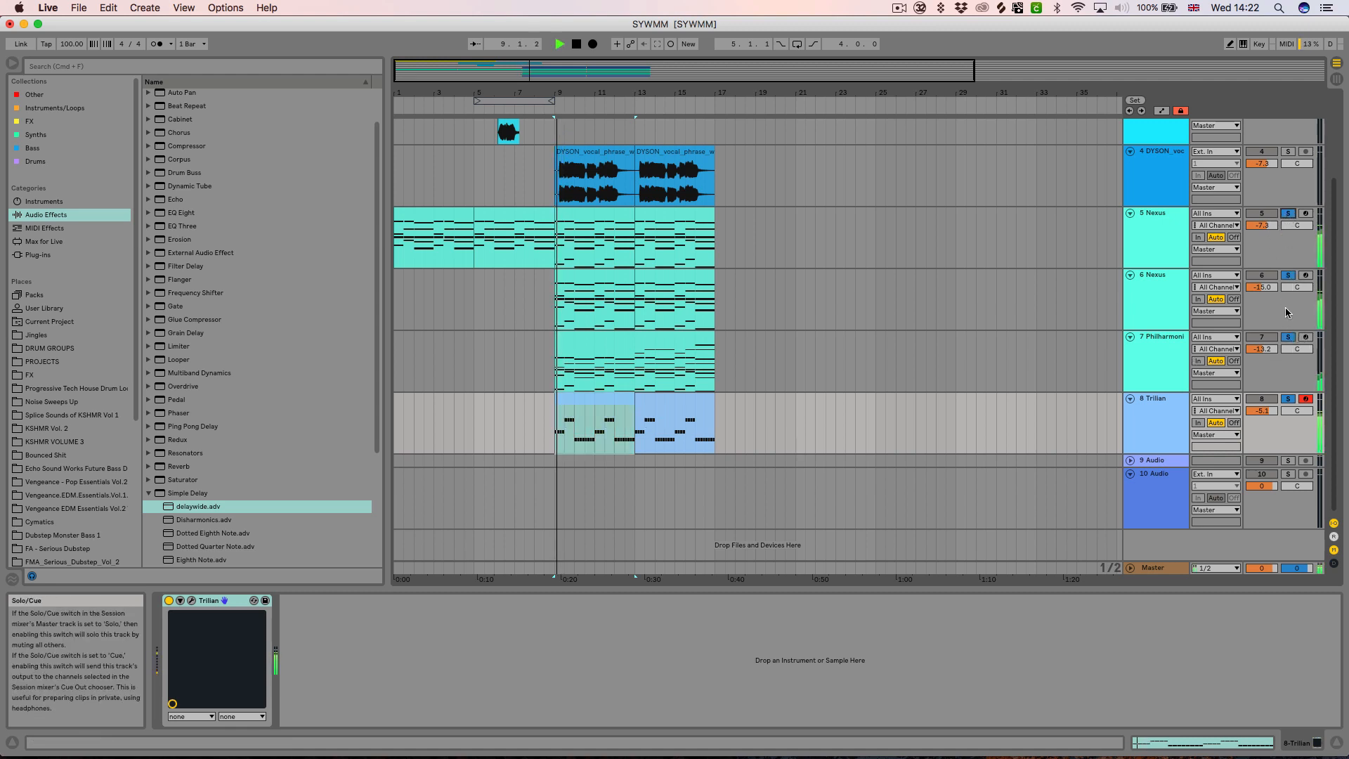
Compare the chords without and with the Trilian bass by toggling its solo, and clear all solos.
{"action": "left_click", "coordinate": [1287, 401]}
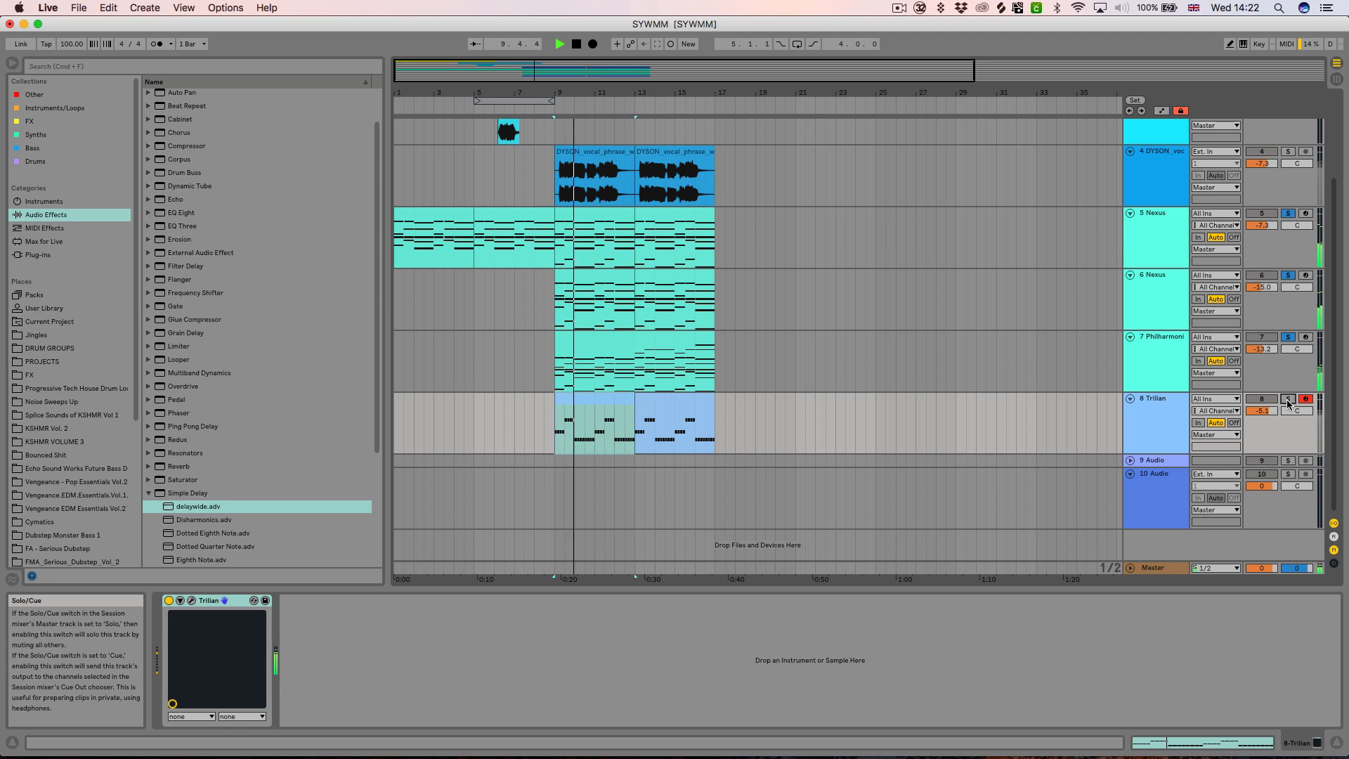
{"action": "left_click", "coordinate": [1289, 399]}
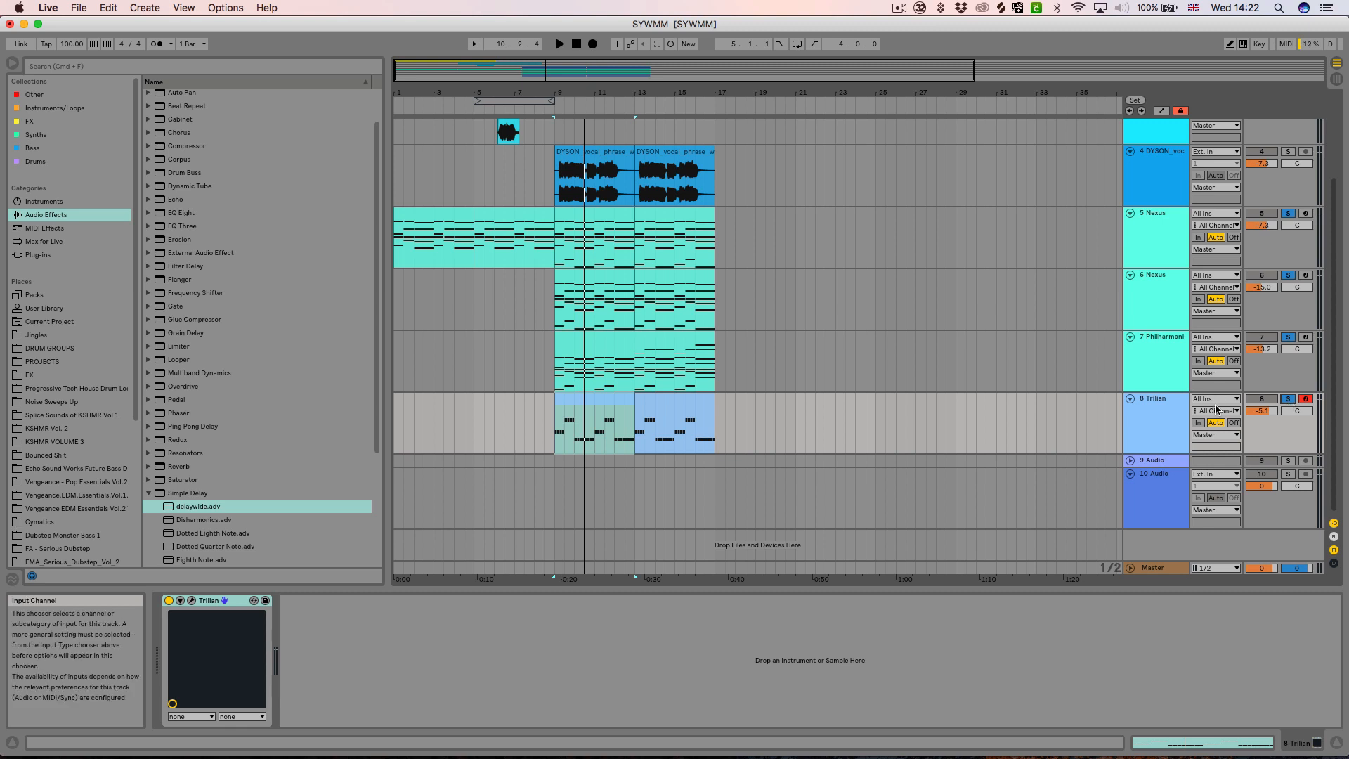
{"action": "left_click", "coordinate": [1291, 403]}
{"action": "scroll", "coordinate": [872, 336], "scroll_direction": "up", "scroll_amount": 5}
{"action": "scroll", "coordinate": [743, 367], "scroll_direction": "down", "scroll_amount": 5}
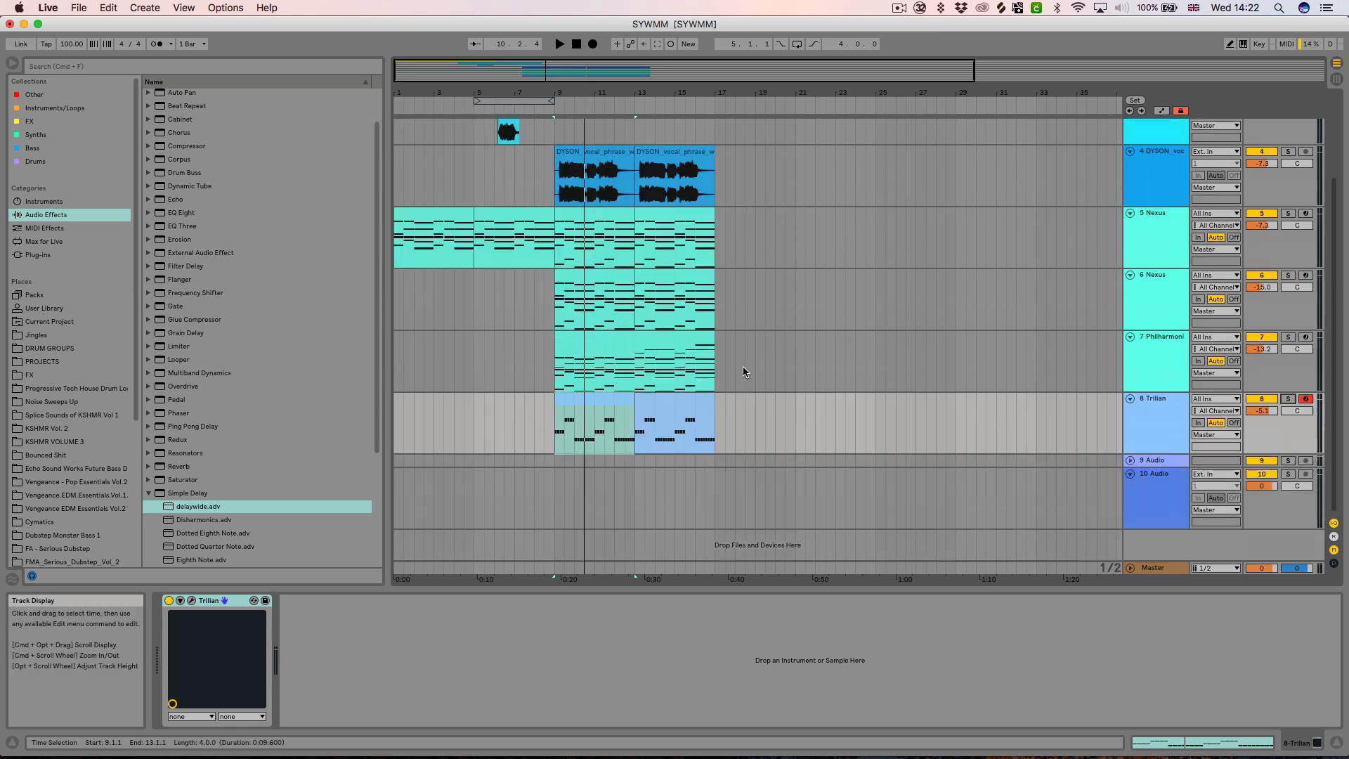
{"action": "scroll", "coordinate": [702, 372], "scroll_direction": "up", "scroll_amount": 3}
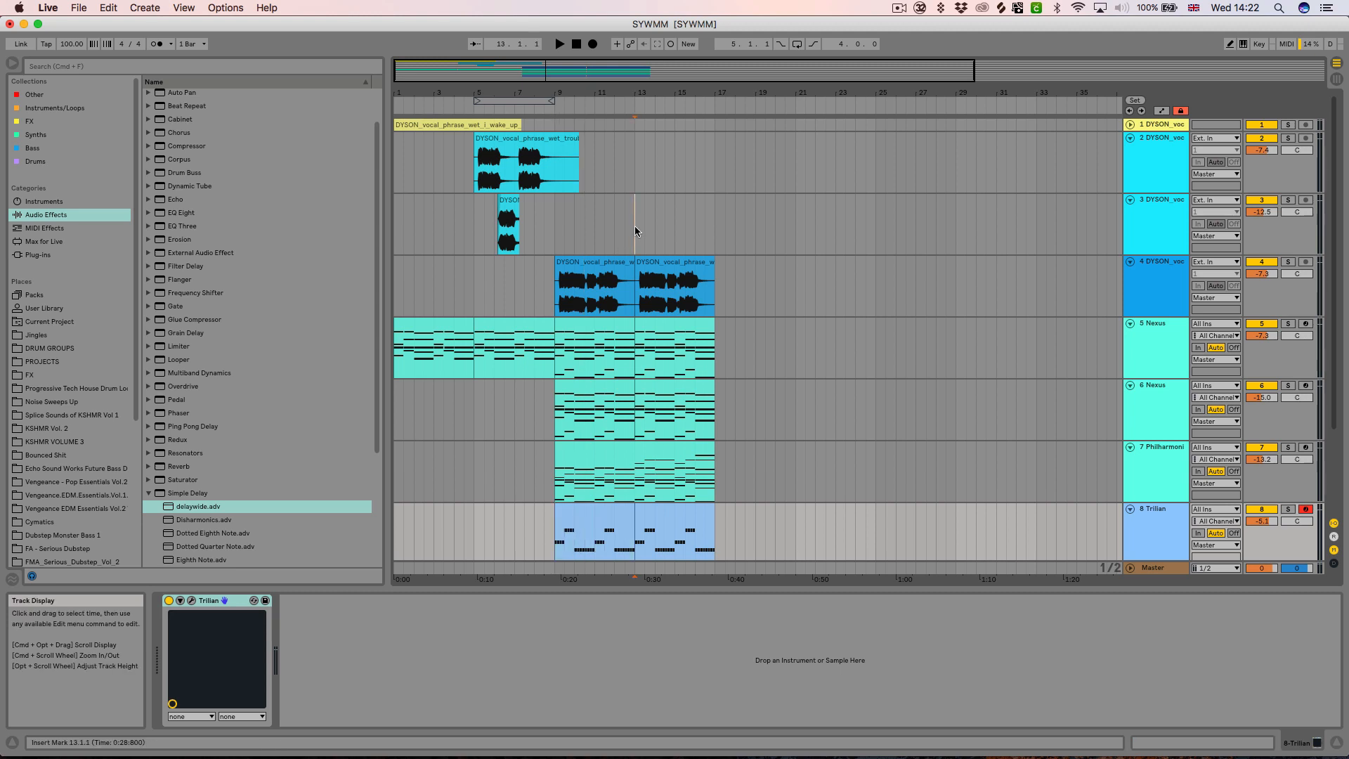
{"action": "left_click", "coordinate": [659, 276]}
{"action": "left_click", "coordinate": [642, 280]}
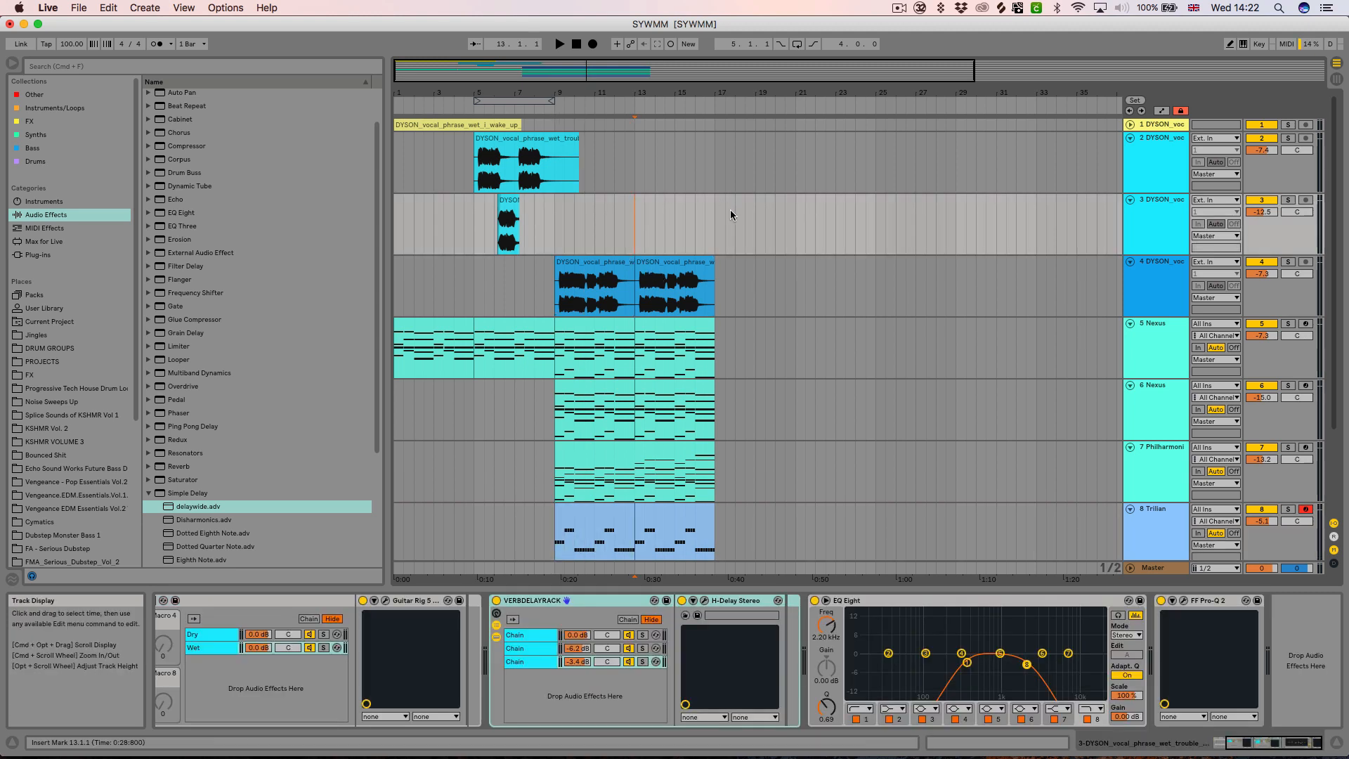
{"action": "key", "text": "plus"}
{"action": "key", "text": "plus"}
{"action": "key", "text": "minus"}
{"action": "key", "text": "minus"}
{"action": "key", "text": "minus"}
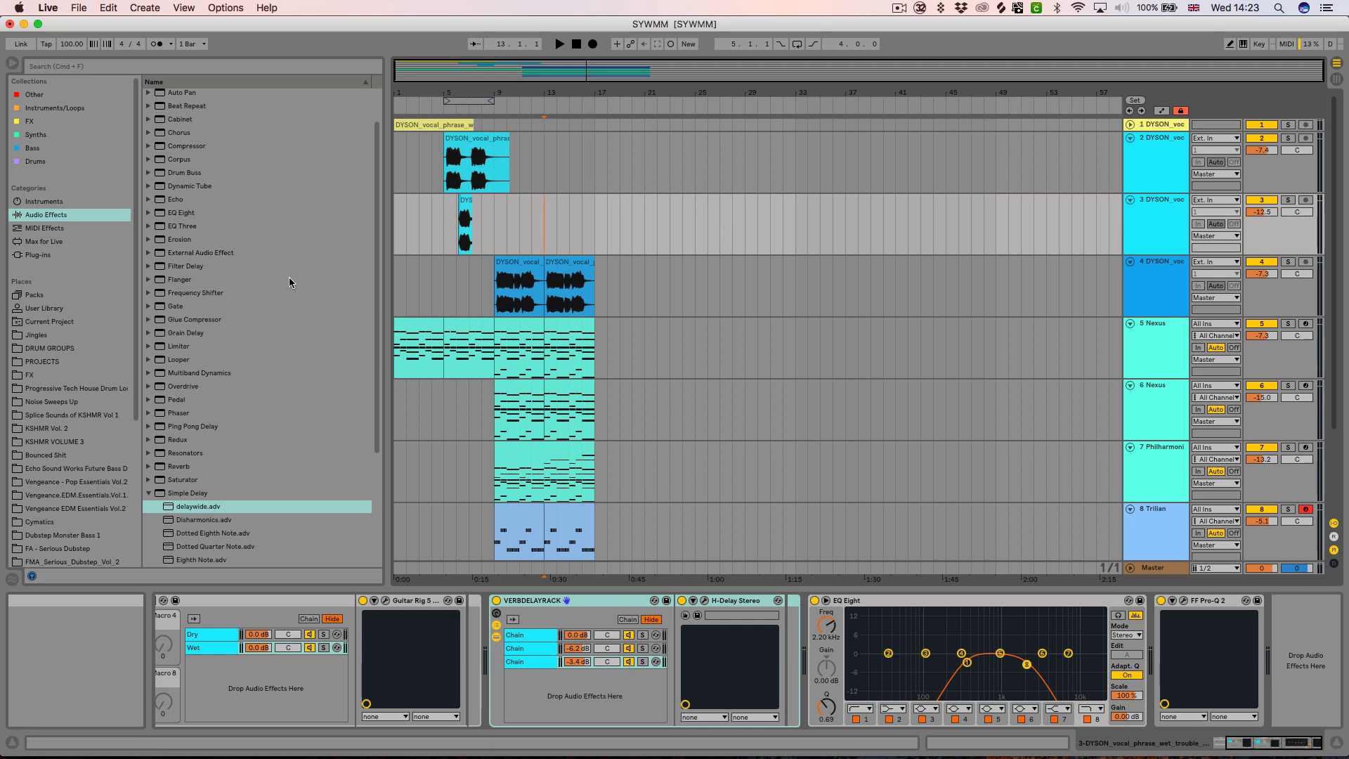
Fold all tracks in the arrangement.
{"action": "mouse_move", "coordinate": [520, 92]}
{"action": "left_mouse_down"}
{"action": "mouse_move", "coordinate": [524, 120]}
{"action": "mouse_move", "coordinate": [521, 94]}
{"action": "left_mouse_up"}
{"action": "left_click", "coordinate": [497, 216]}
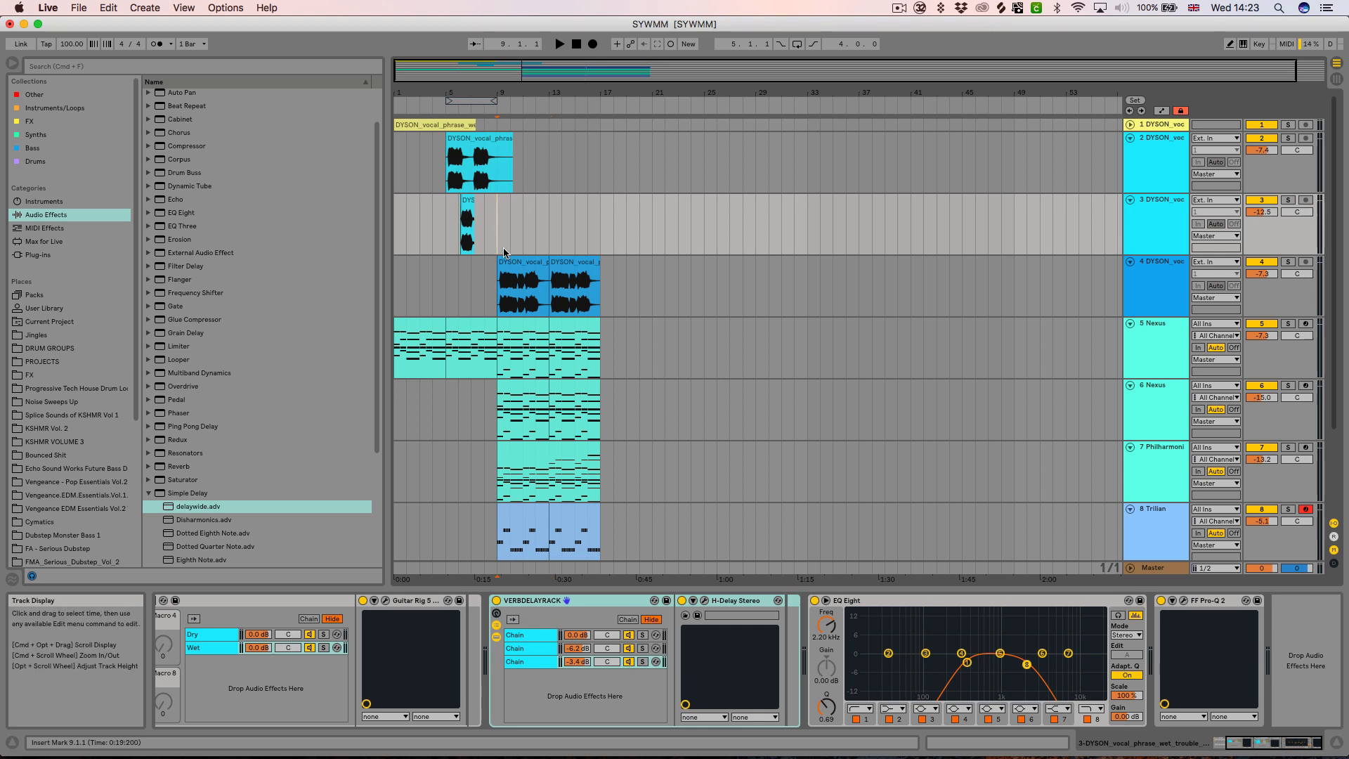
{"action": "key", "text": "alt+u"}
{"action": "left_click", "coordinate": [506, 245]}
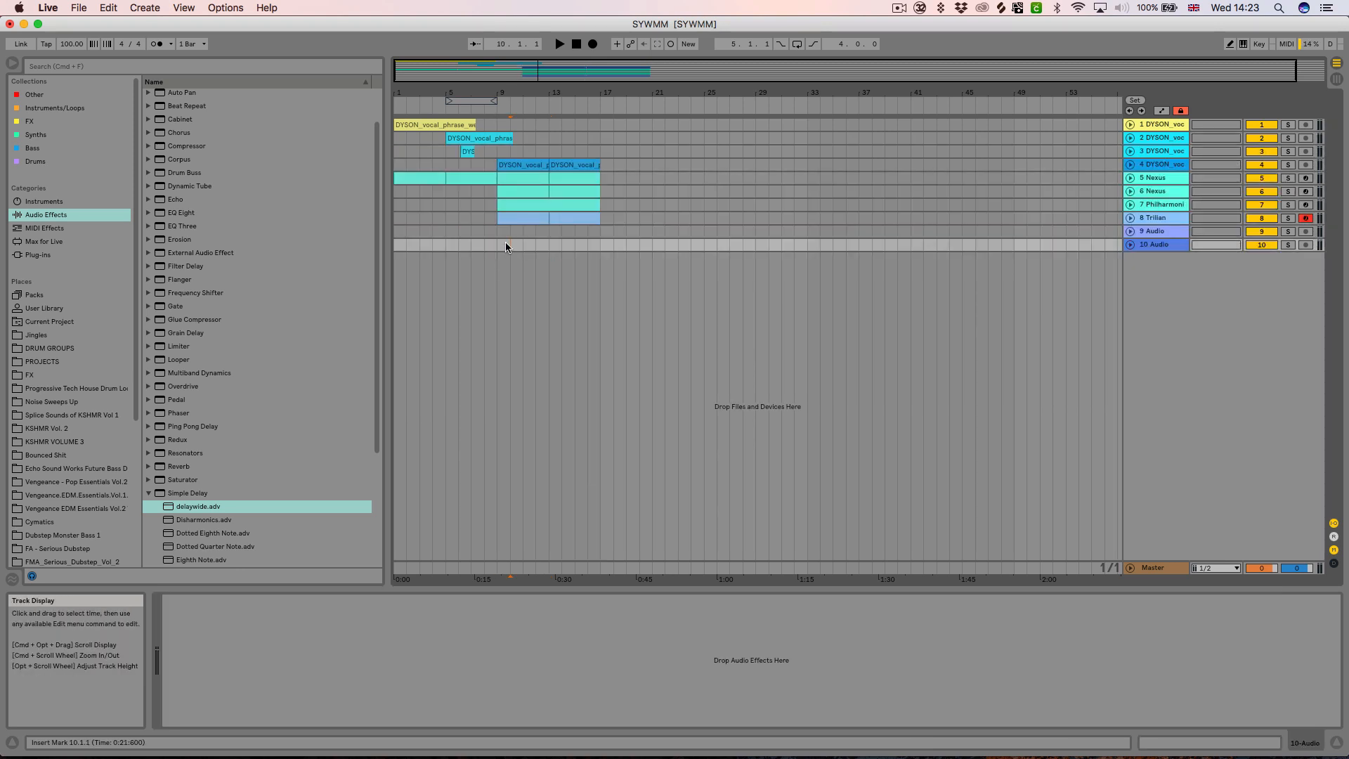
Delete the two empty audio tracks, 9 Audio and 10 Audio.
{"action": "left_click", "coordinate": [504, 235]}
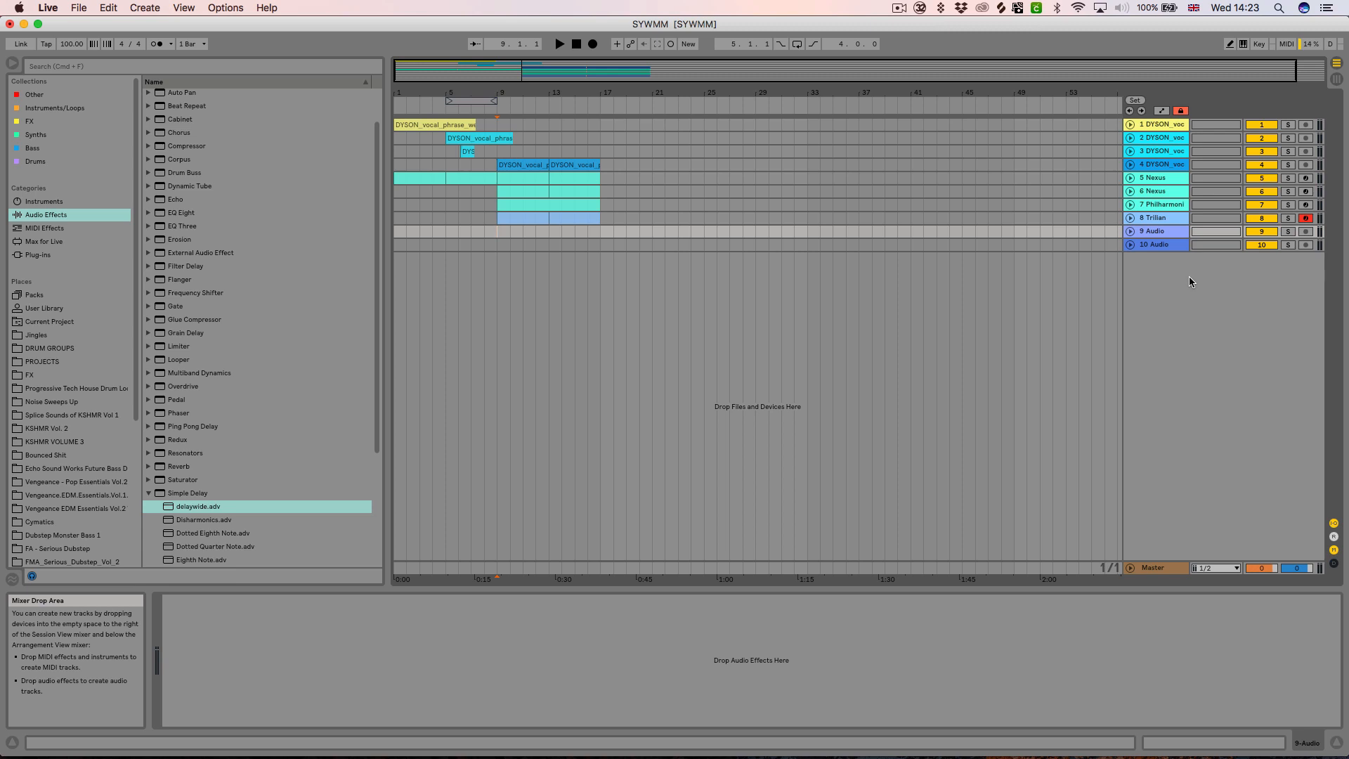
{"action": "left_click", "coordinate": [1154, 231]}
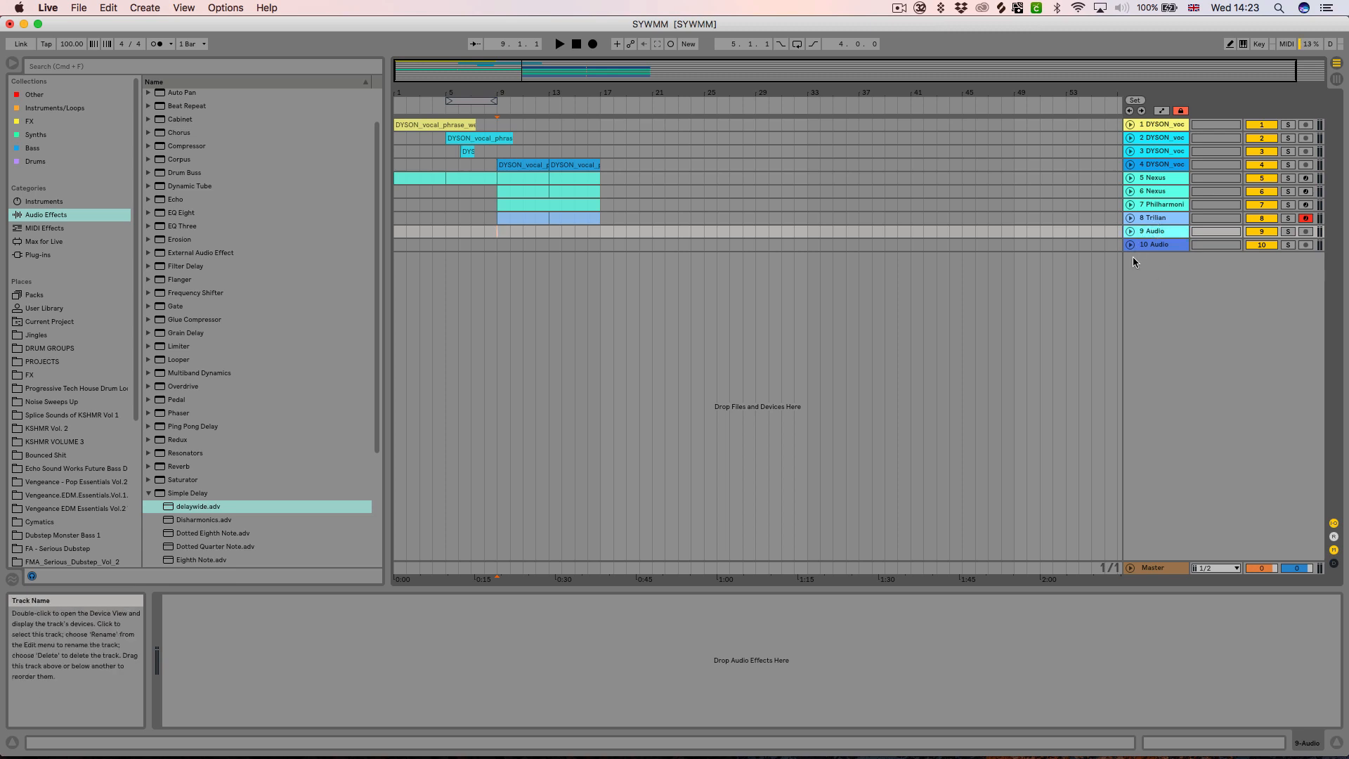
{"action": "key", "text": "Delete"}
{"action": "key", "text": "Delete"}
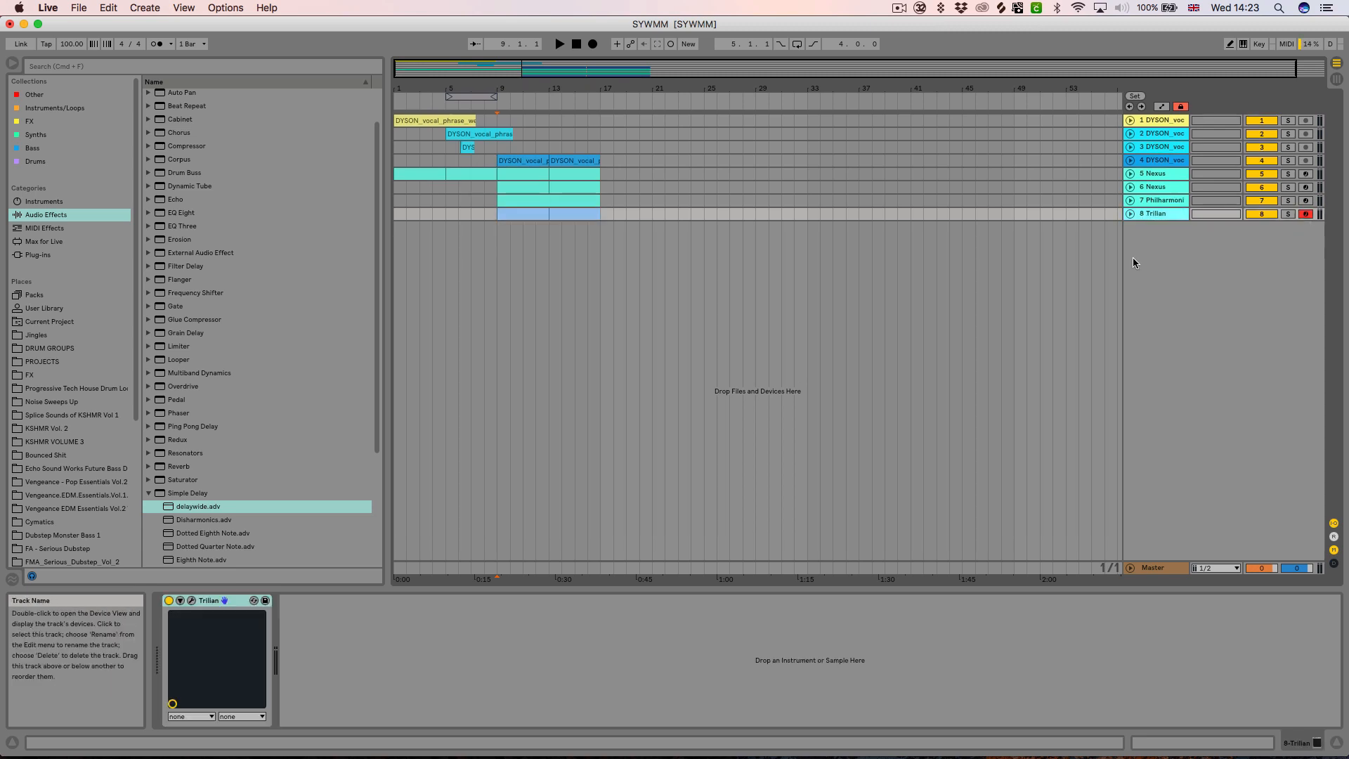